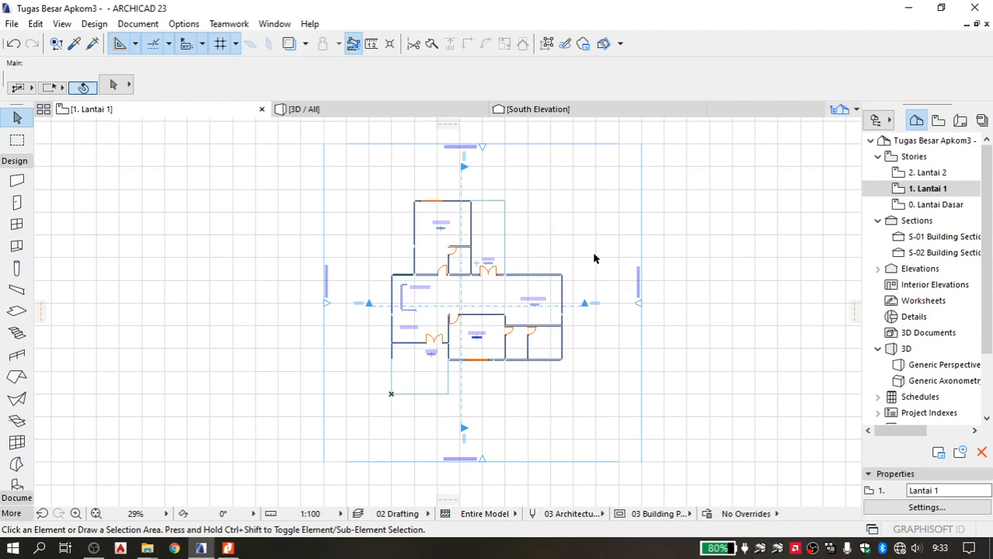
{"action": "left_click", "coordinate": [25, 161]}
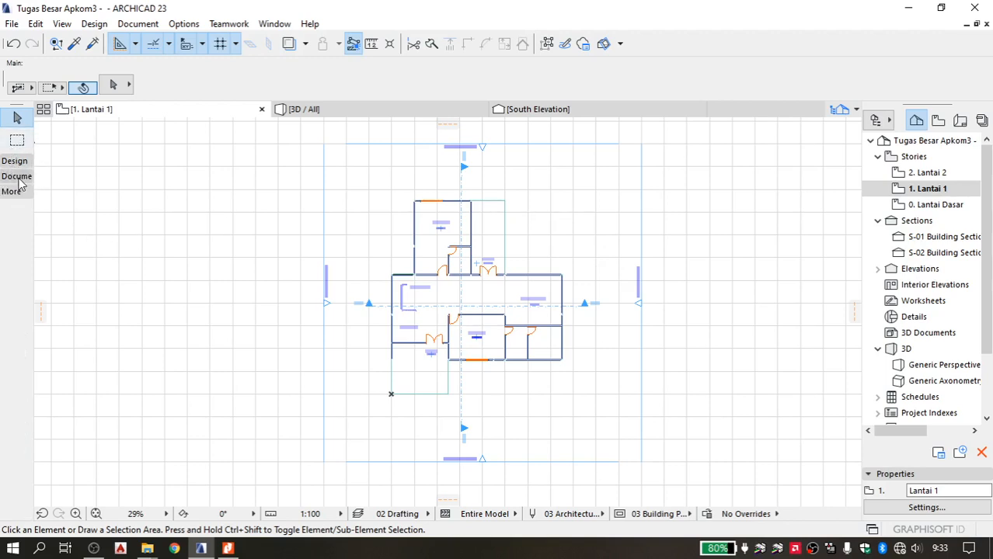
{"action": "left_click", "coordinate": [27, 166]}
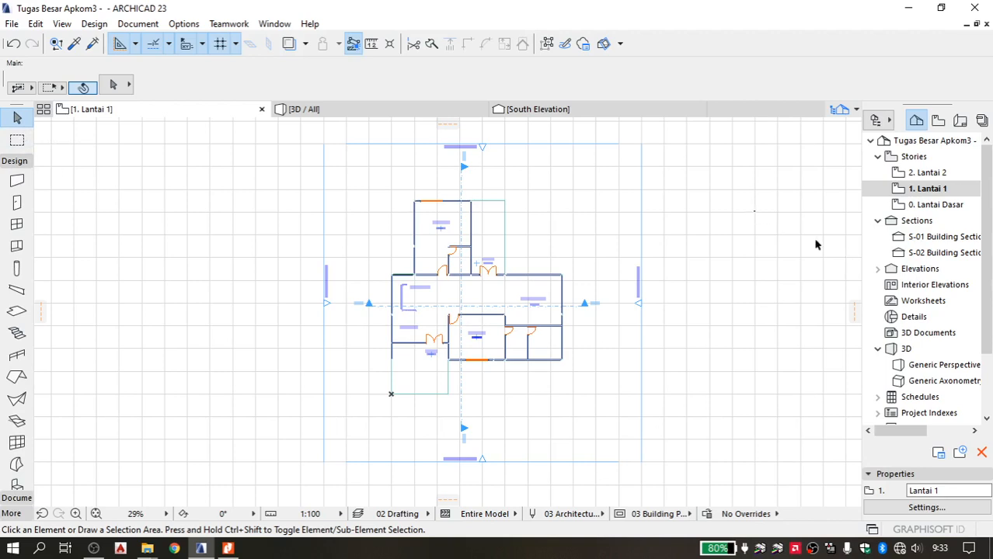
{"action": "left_click", "coordinate": [887, 122]}
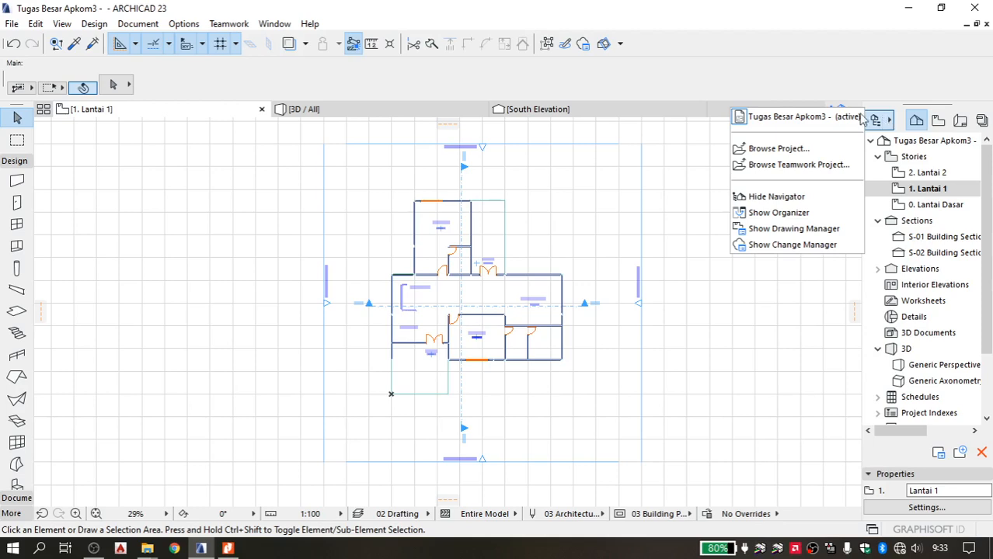
{"action": "left_click", "coordinate": [888, 122]}
{"action": "left_click", "coordinate": [889, 123]}
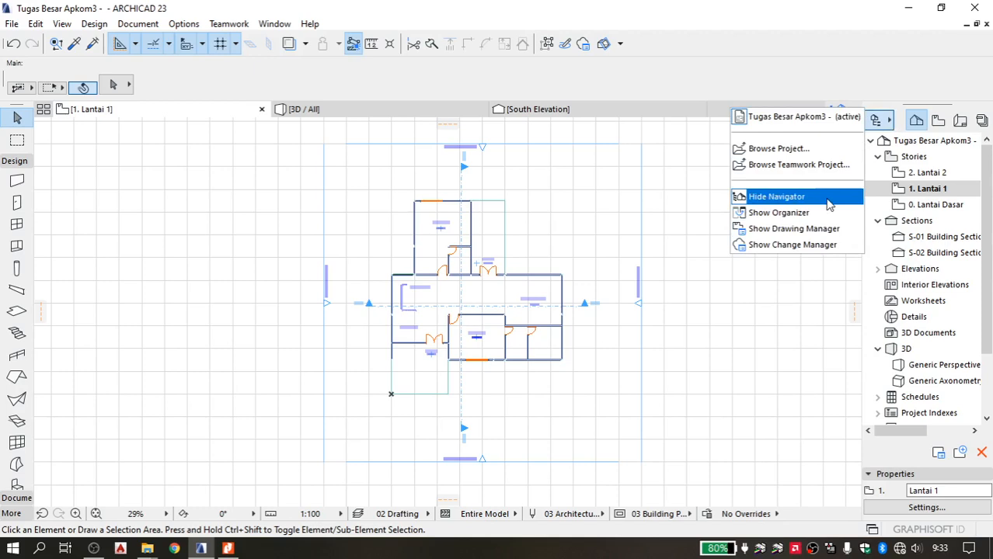
{"action": "left_click", "coordinate": [949, 58]}
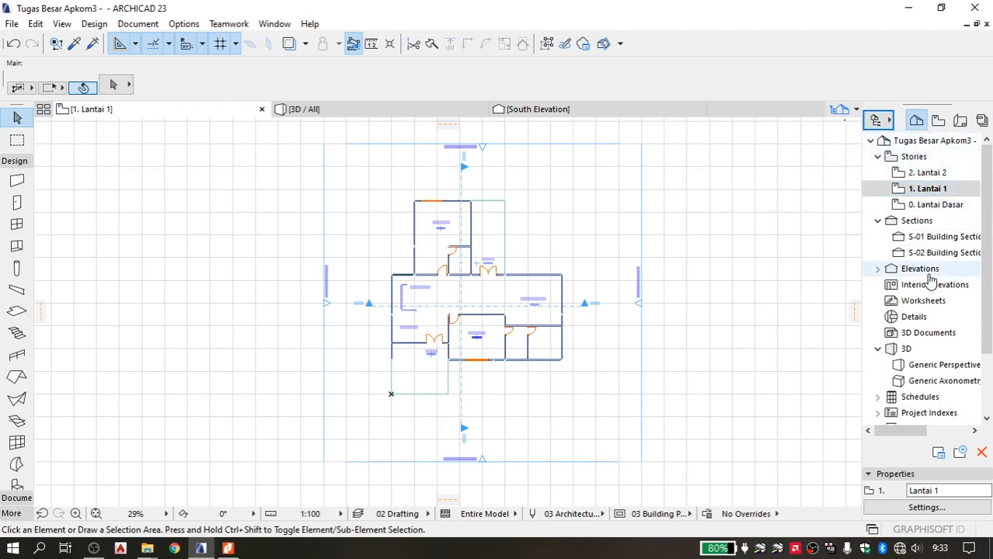
Examine the building sections and the expanded list of elevations in the Project Map.
{"action": "left_click", "coordinate": [933, 241]}
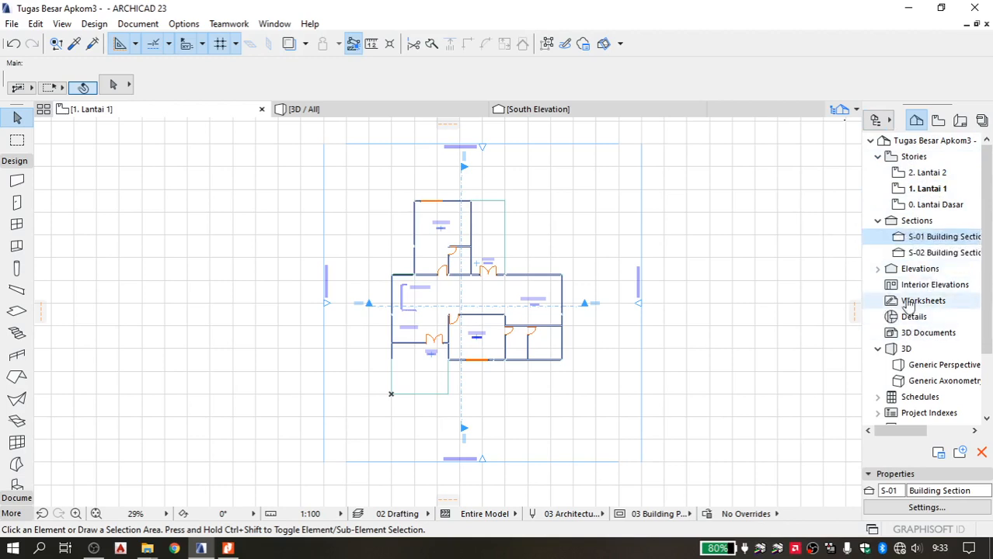
{"action": "left_click", "coordinate": [877, 269]}
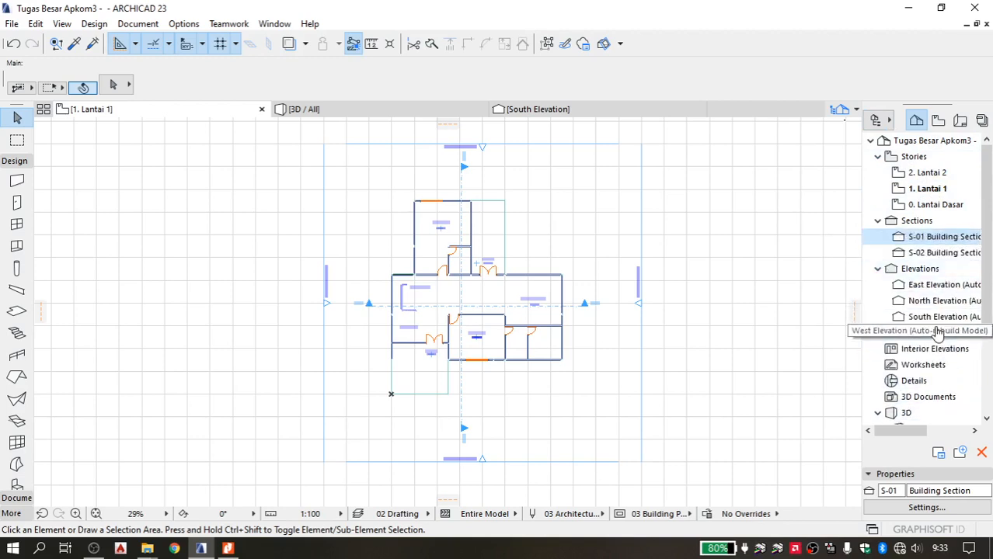
{"action": "scroll", "coordinate": [906, 382], "scroll_direction": "down", "scroll_amount": 1}
{"action": "scroll", "coordinate": [905, 383], "scroll_direction": "down", "scroll_amount": 2}
{"action": "scroll", "coordinate": [901, 310], "scroll_direction": "up", "scroll_amount": 4}
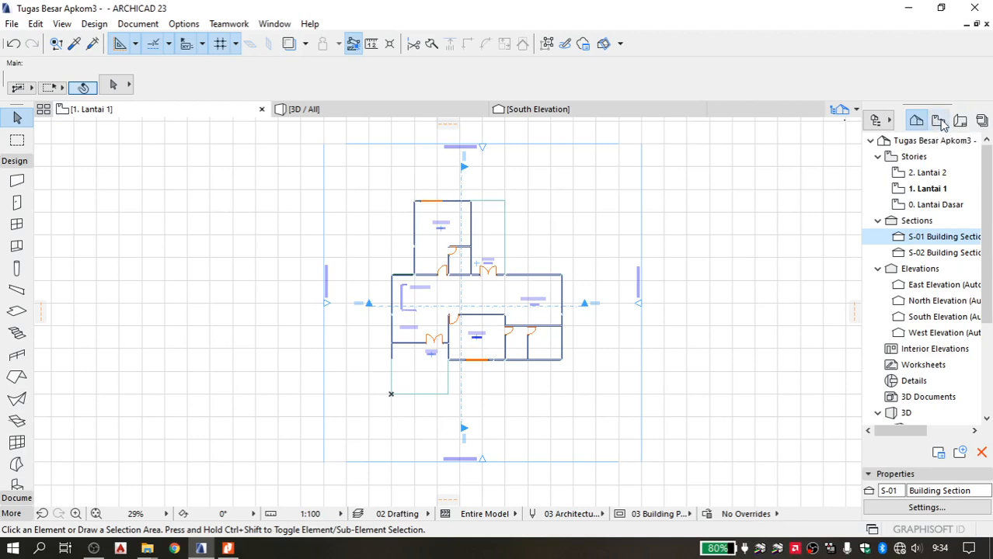
Look through the View Map, the Layout Book's A.01.1 Ground Floor layout and the Publisher set, and return to the Project Map.
{"action": "left_click", "coordinate": [937, 120]}
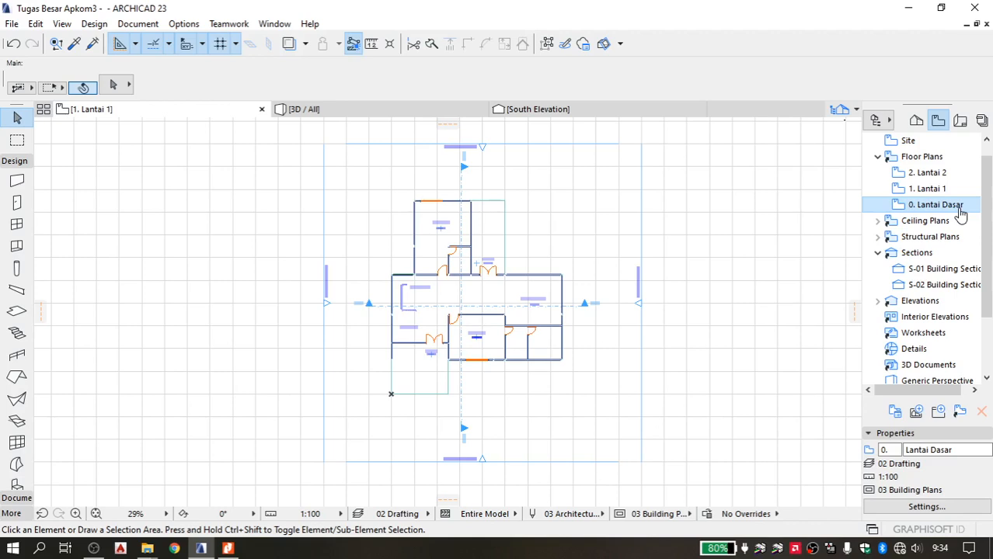
{"action": "left_click", "coordinate": [962, 127]}
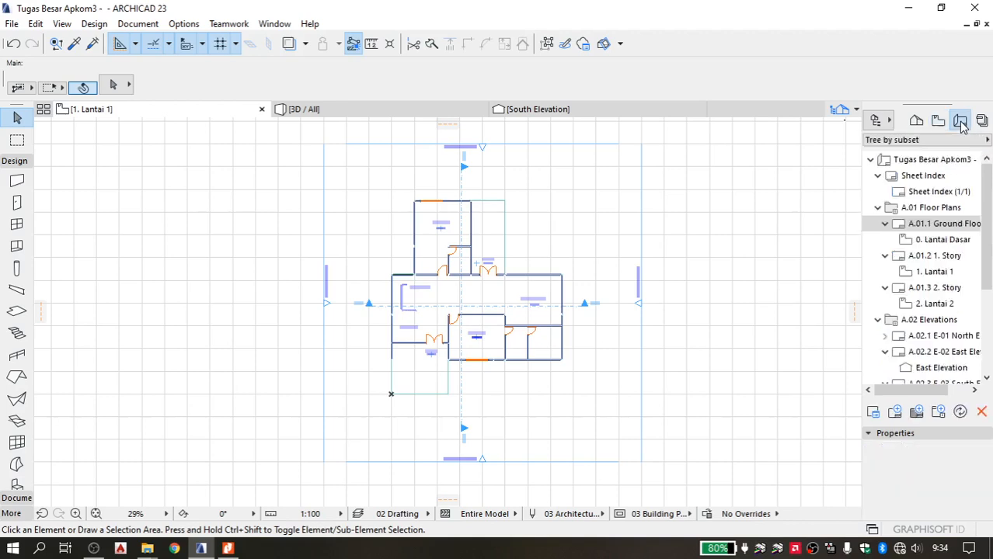
{"action": "left_click", "coordinate": [934, 223]}
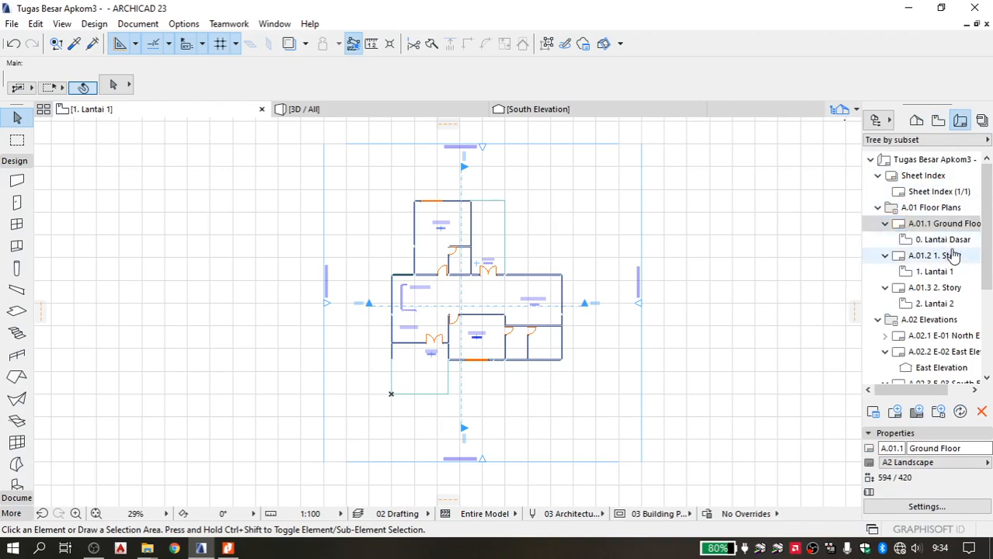
{"action": "left_click", "coordinate": [982, 121]}
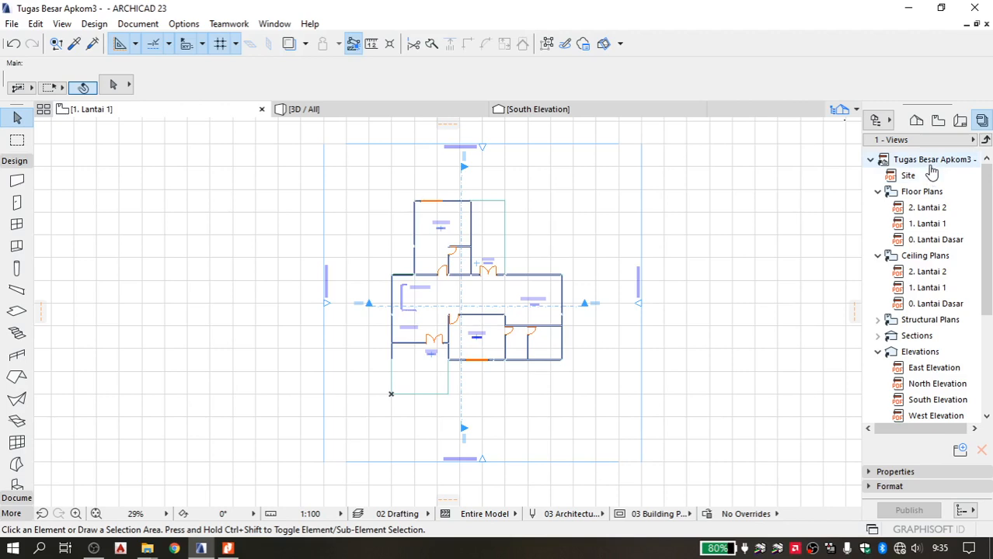
{"action": "left_click", "coordinate": [917, 122]}
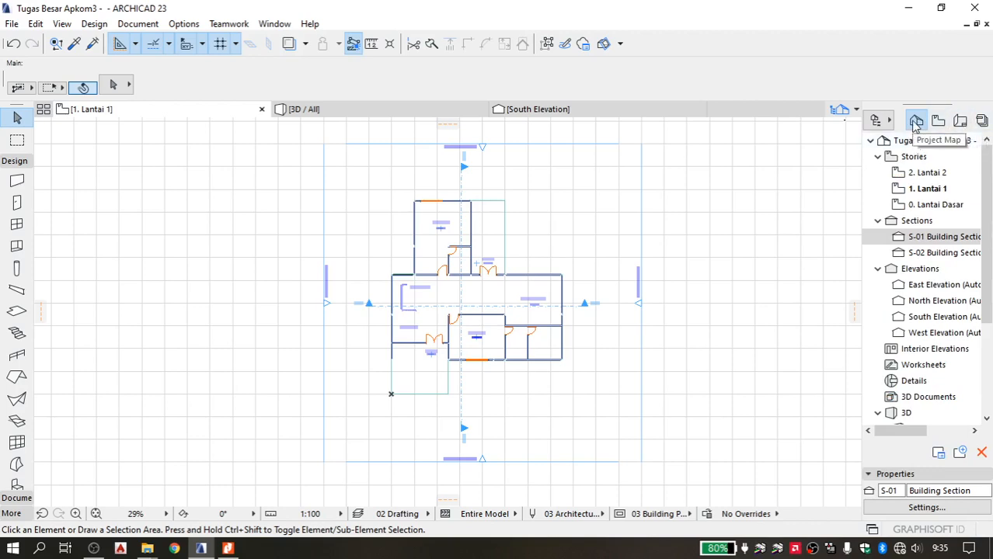
View the 0. Lantai Dasar and 1. Lantai 1 floor plans, and inspect the layer combinations without changing them.
{"action": "left_click", "coordinate": [943, 207]}
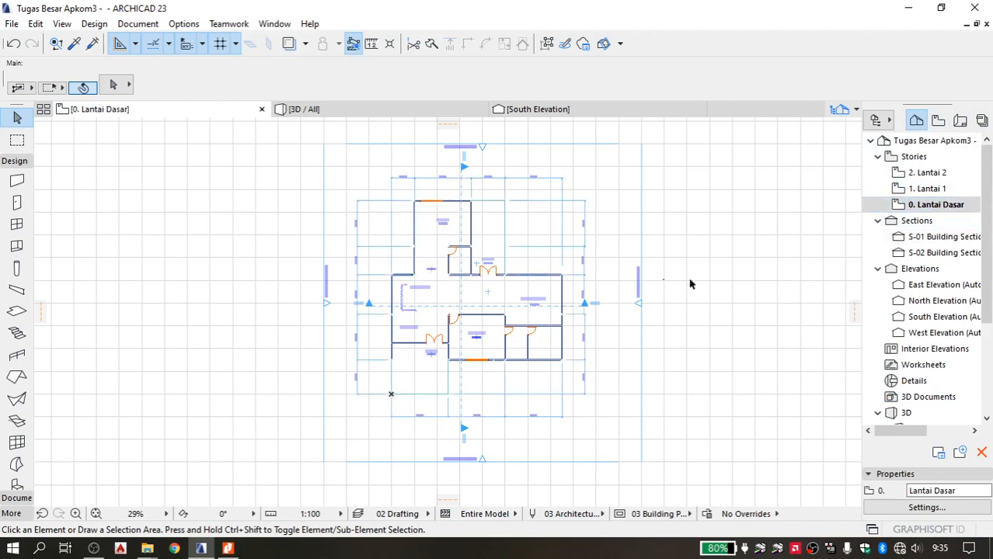
{"action": "left_click", "coordinate": [921, 189]}
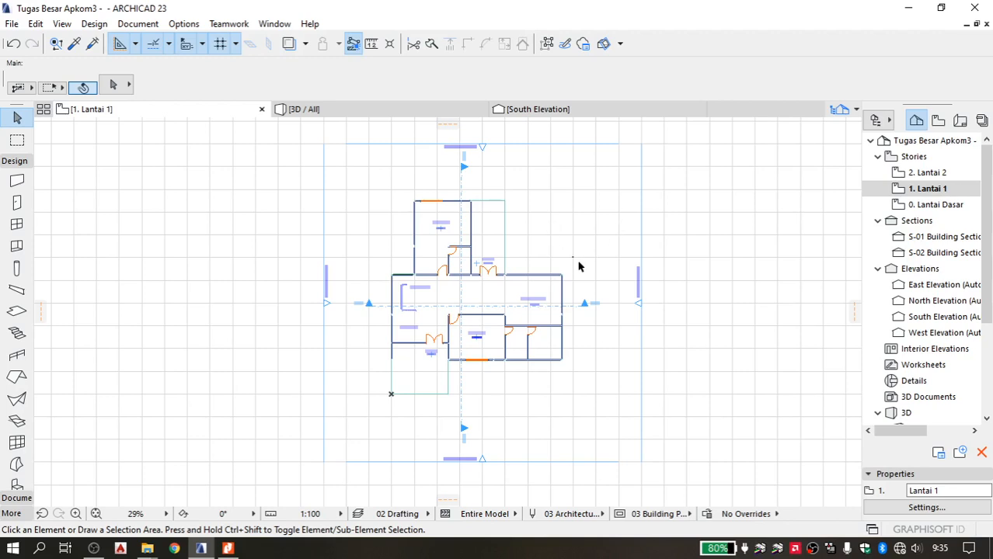
{"action": "left_click", "coordinate": [357, 516]}
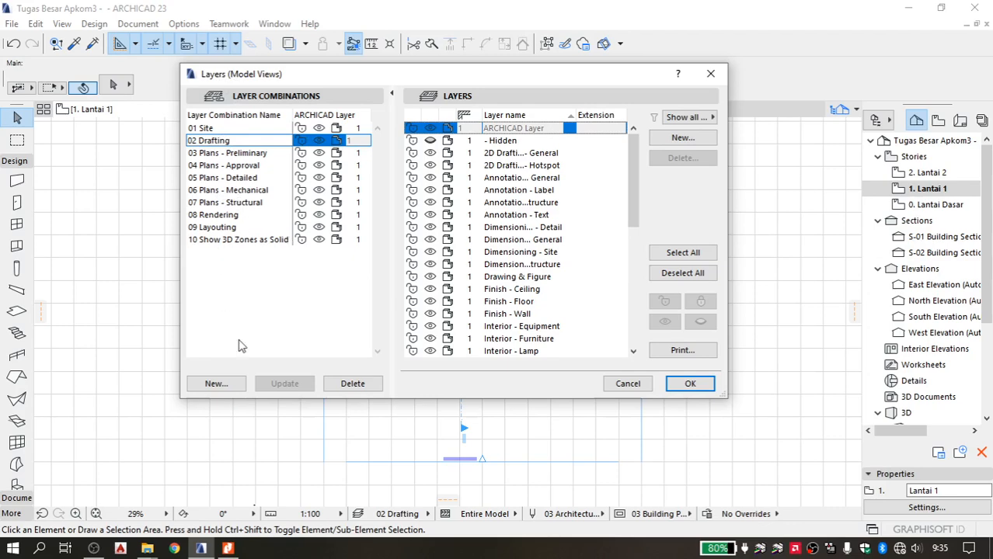
{"action": "left_click", "coordinate": [628, 384]}
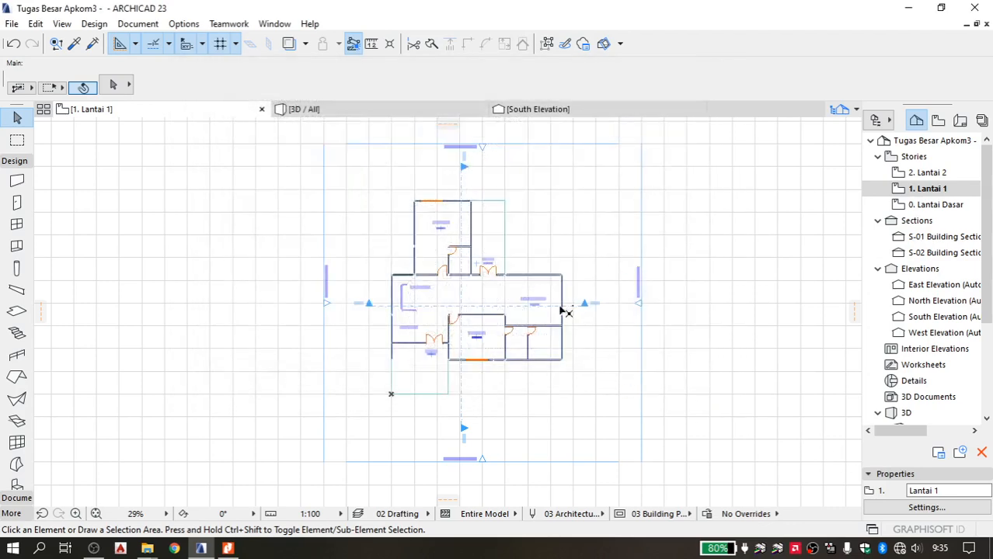
Switch the Navigator to the View Map and look over its saved views.
{"action": "left_click", "coordinate": [938, 123]}
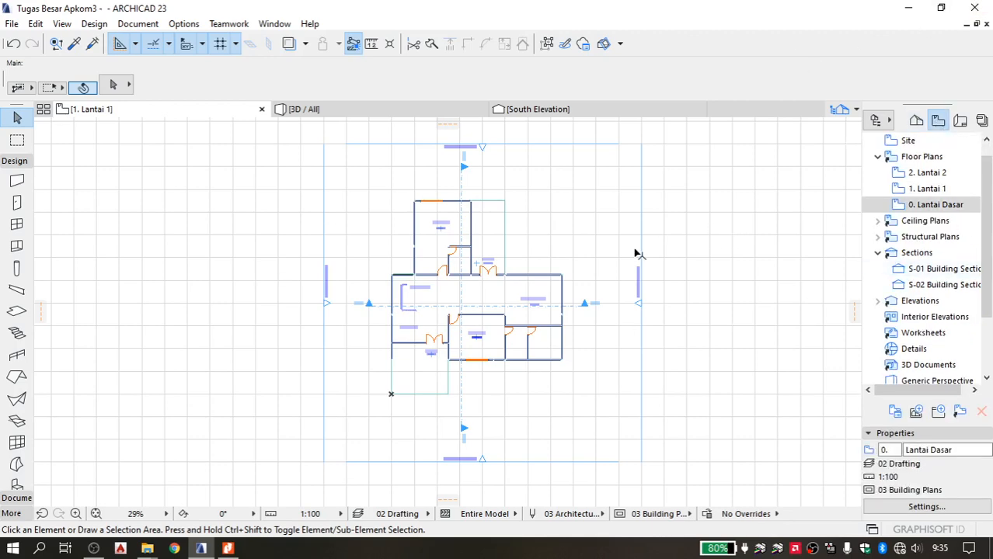
{"action": "scroll", "coordinate": [635, 249], "scroll_direction": "up", "scroll_amount": 2}
{"action": "scroll", "coordinate": [635, 249], "scroll_direction": "down", "scroll_amount": 2}
{"action": "middle_click_drag", "start_coordinate": [624, 235], "coordinate": [624, 233]}
{"action": "scroll", "coordinate": [951, 208], "scroll_direction": "up", "scroll_amount": 1}
{"action": "scroll", "coordinate": [951, 210], "scroll_direction": "down", "scroll_amount": 3}
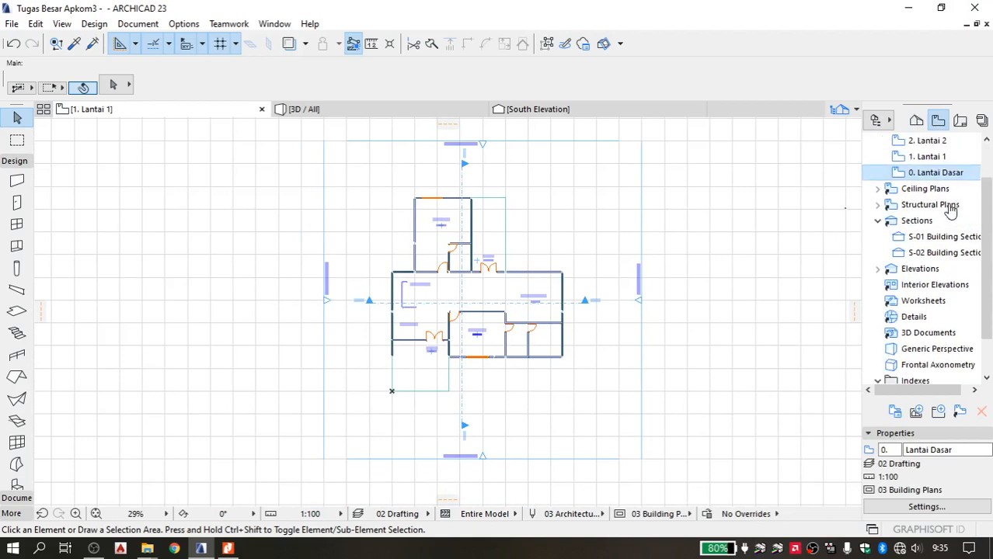
{"action": "scroll", "coordinate": [949, 210], "scroll_direction": "down", "scroll_amount": 1}
{"action": "scroll", "coordinate": [949, 211], "scroll_direction": "up", "scroll_amount": 2}
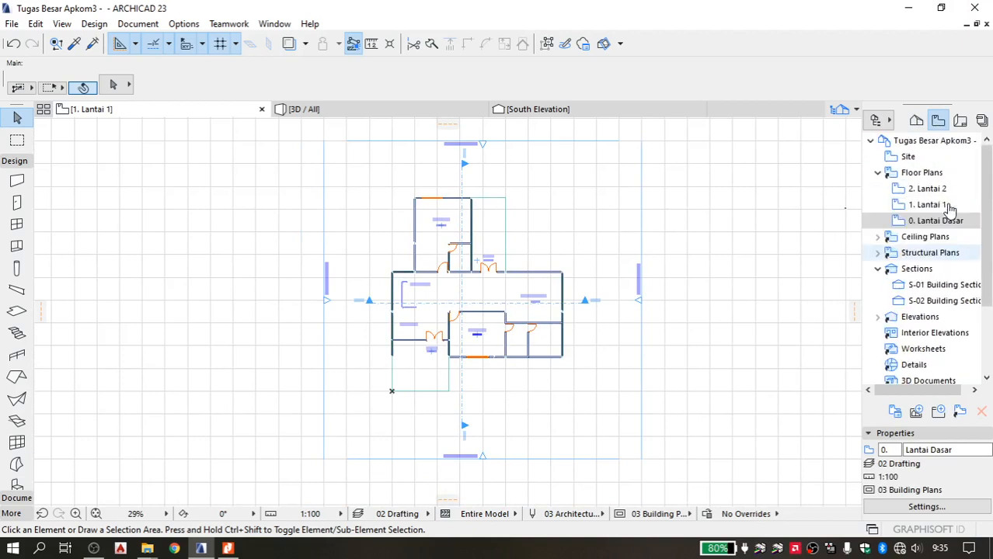
Expand the Structural Plans, Ceiling Plans and Elevations folders in the View Map to examine their views.
{"action": "left_click", "coordinate": [892, 221]}
{"action": "left_click", "coordinate": [878, 269]}
{"action": "left_click", "coordinate": [877, 268]}
{"action": "left_click", "coordinate": [877, 252]}
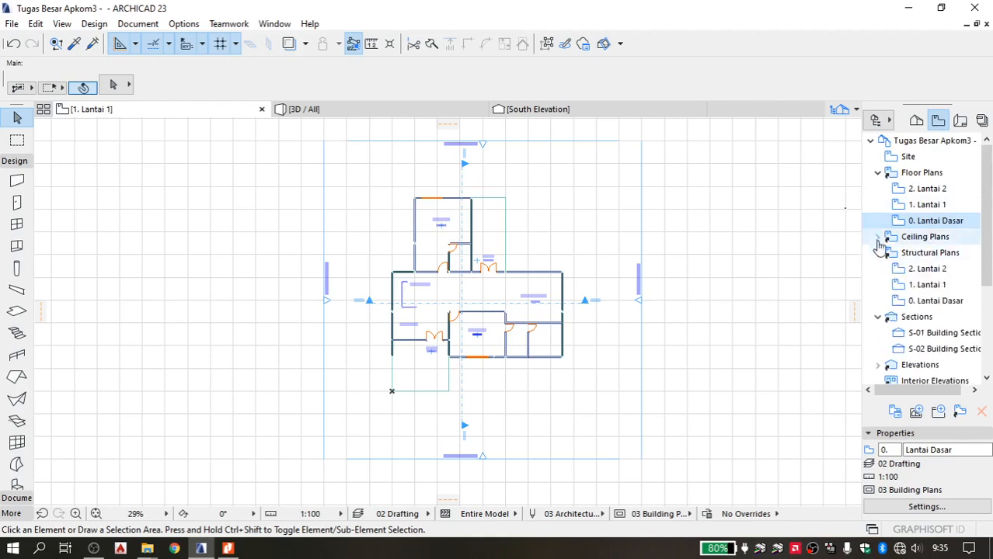
{"action": "left_click", "coordinate": [878, 237]}
{"action": "scroll", "coordinate": [884, 260], "scroll_direction": "down", "scroll_amount": 3}
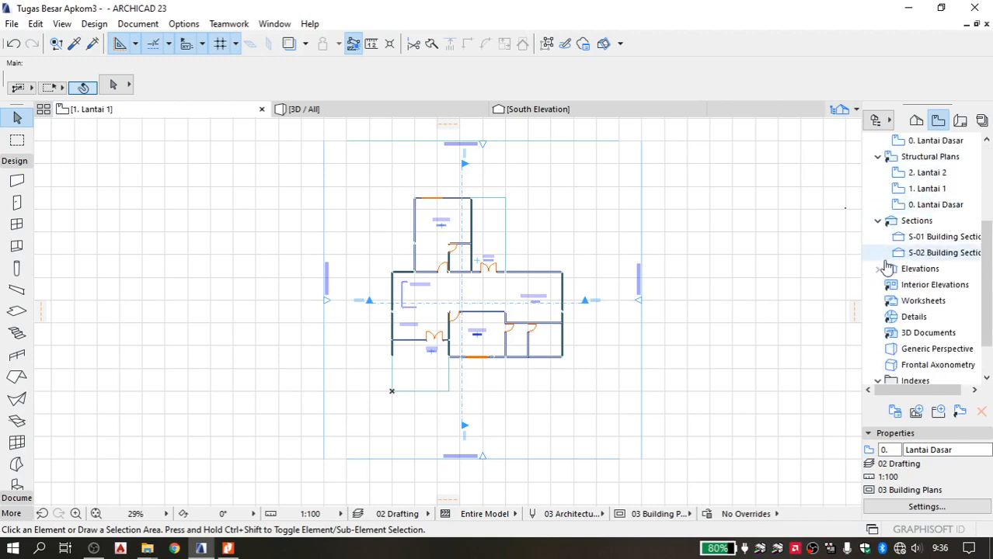
{"action": "left_click", "coordinate": [878, 269]}
{"action": "scroll", "coordinate": [880, 303], "scroll_direction": "down", "scroll_amount": 3}
{"action": "left_click", "coordinate": [877, 332]}
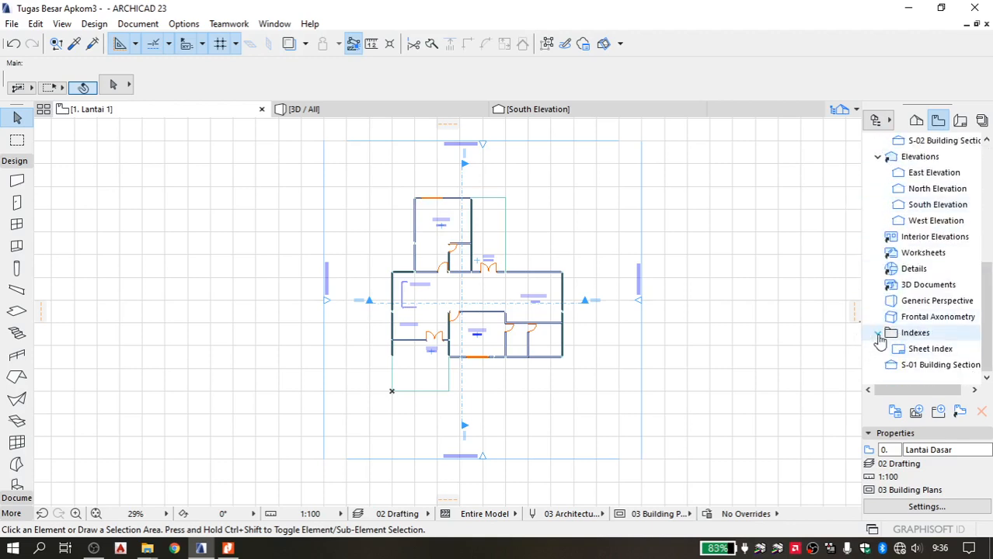
Collapse the Floor Plans, Ceiling Plans, Structural Plans, Sections, Elevations and Indexes folders in the View Map.
{"action": "scroll", "coordinate": [880, 334], "scroll_direction": "up", "scroll_amount": 6}
{"action": "scroll", "coordinate": [925, 237], "scroll_direction": "down", "scroll_amount": 6}
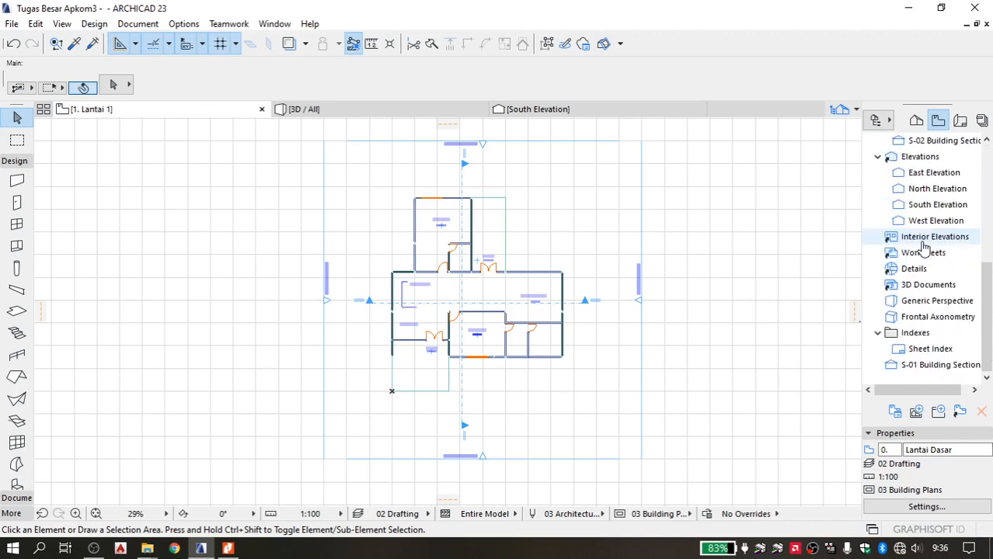
{"action": "scroll", "coordinate": [924, 247], "scroll_direction": "up", "scroll_amount": 6}
{"action": "left_click", "coordinate": [877, 172]}
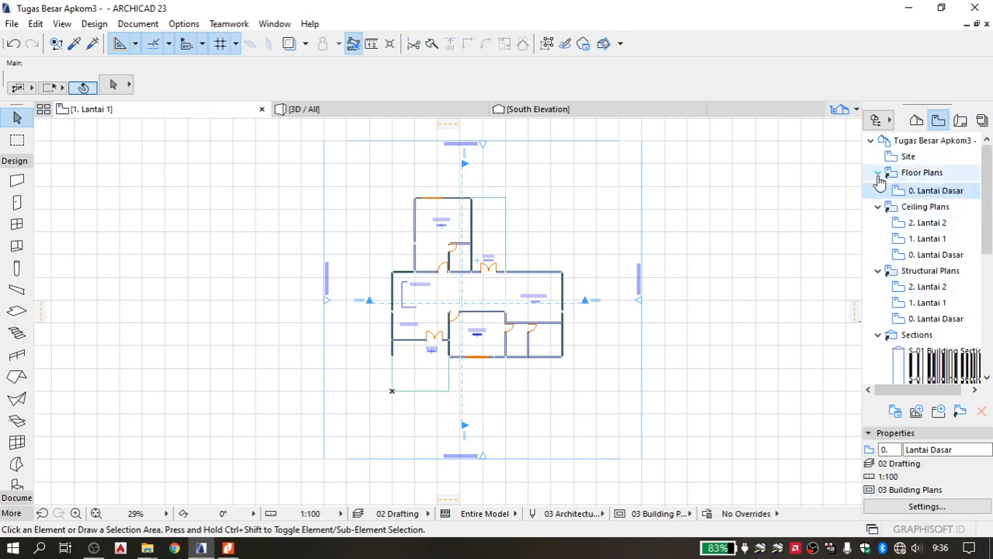
{"action": "left_click", "coordinate": [878, 188]}
{"action": "left_click", "coordinate": [878, 205]}
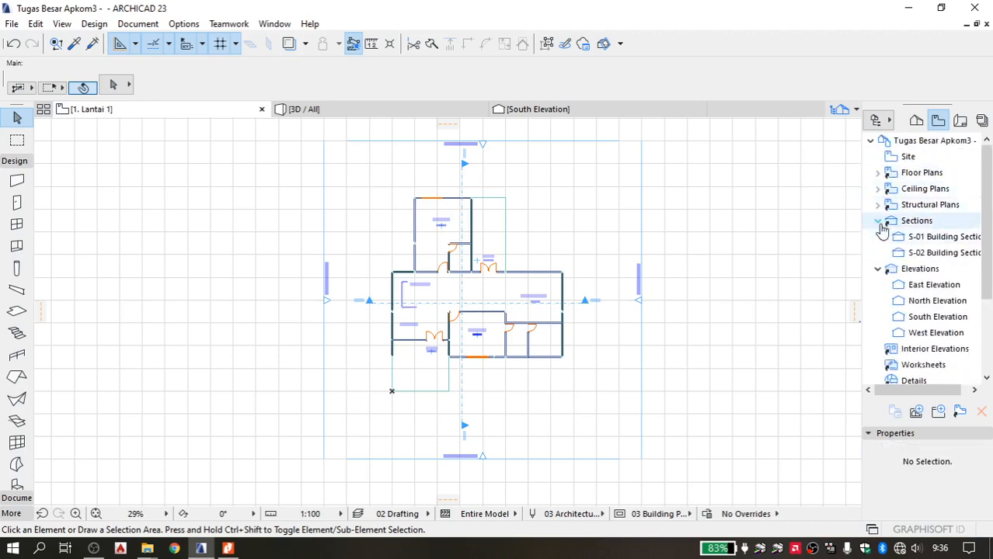
{"action": "left_click", "coordinate": [878, 220]}
{"action": "left_click", "coordinate": [878, 236]}
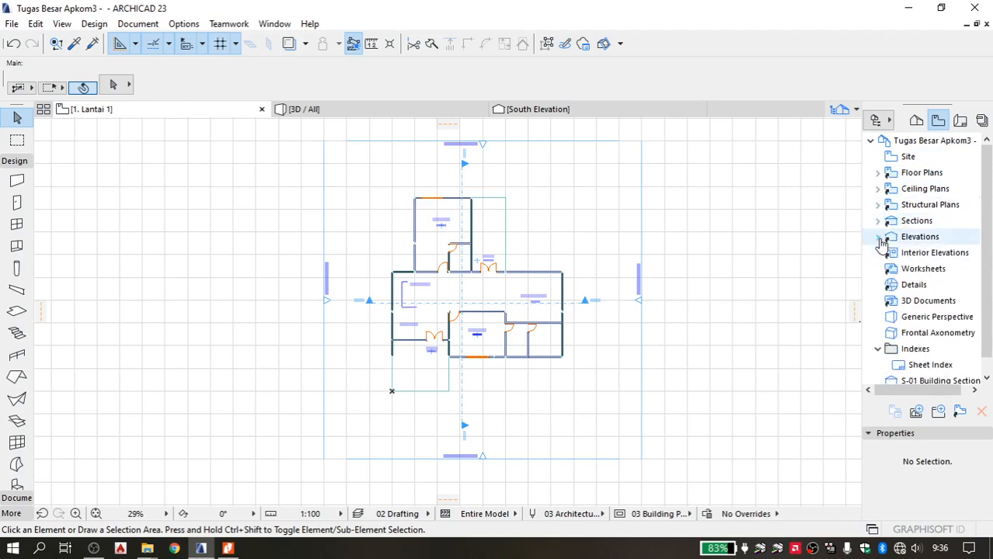
{"action": "left_click", "coordinate": [878, 349]}
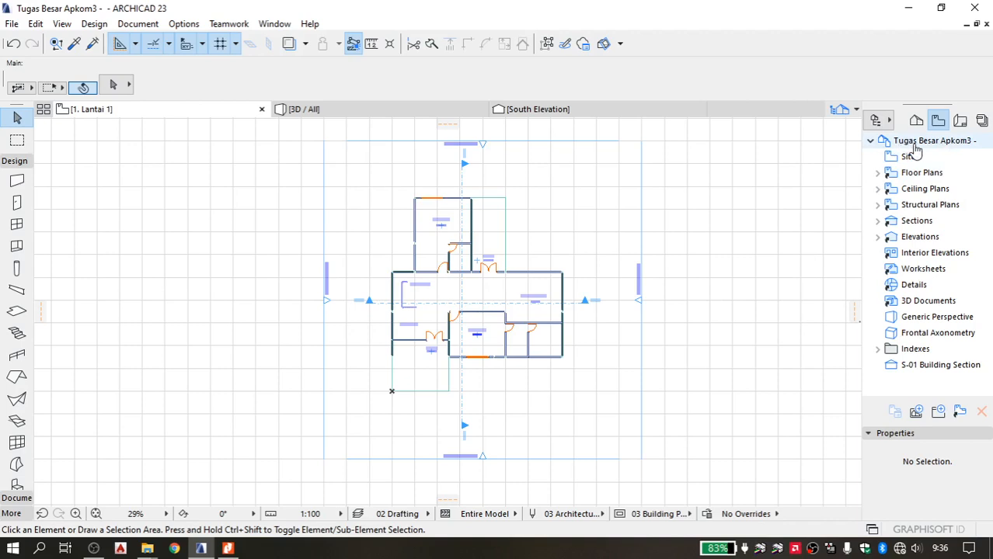
Examine the properties of the project root, the Site view and the Floor Plans and Ceiling Plans folders.
{"action": "left_click", "coordinate": [915, 146]}
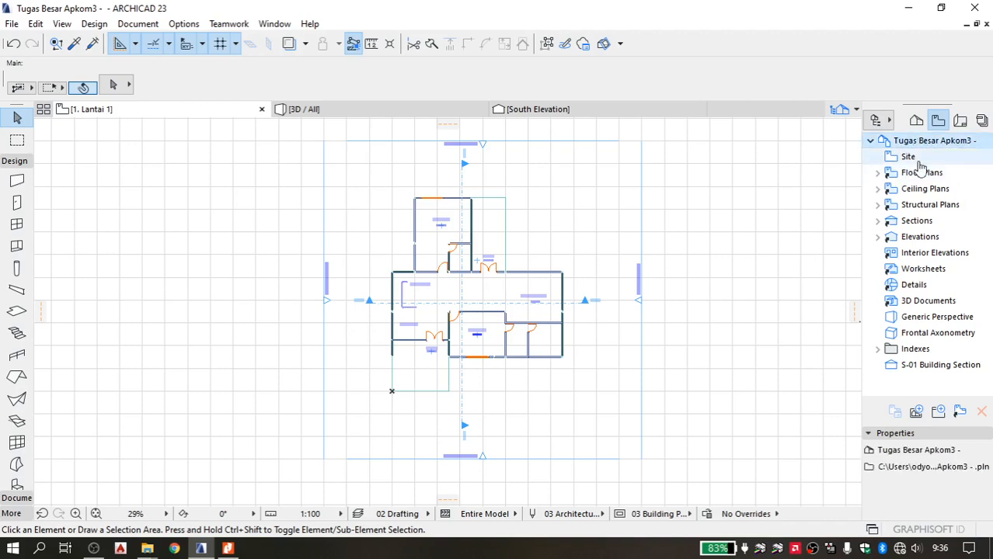
{"action": "left_click", "coordinate": [921, 162]}
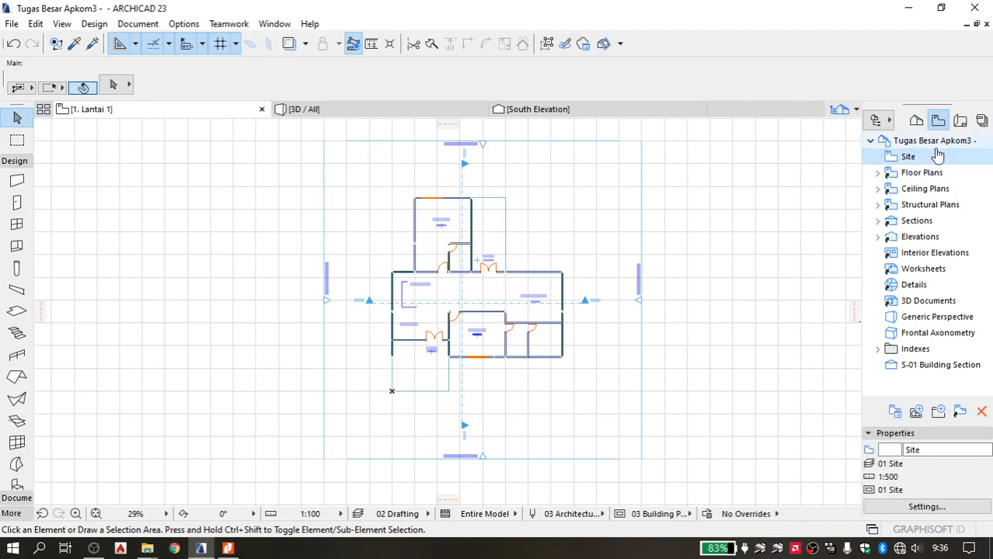
{"action": "left_click", "coordinate": [929, 173]}
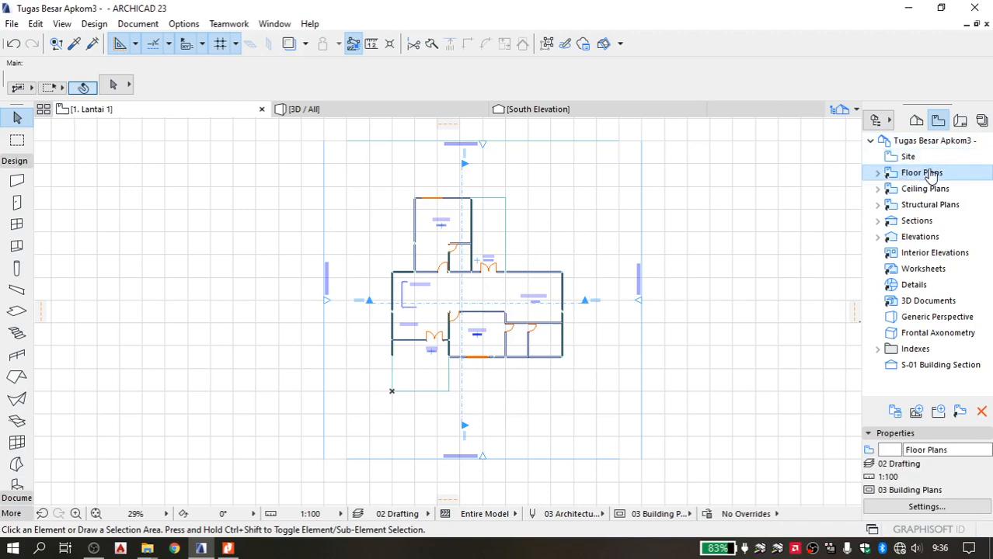
{"action": "left_click", "coordinate": [925, 194]}
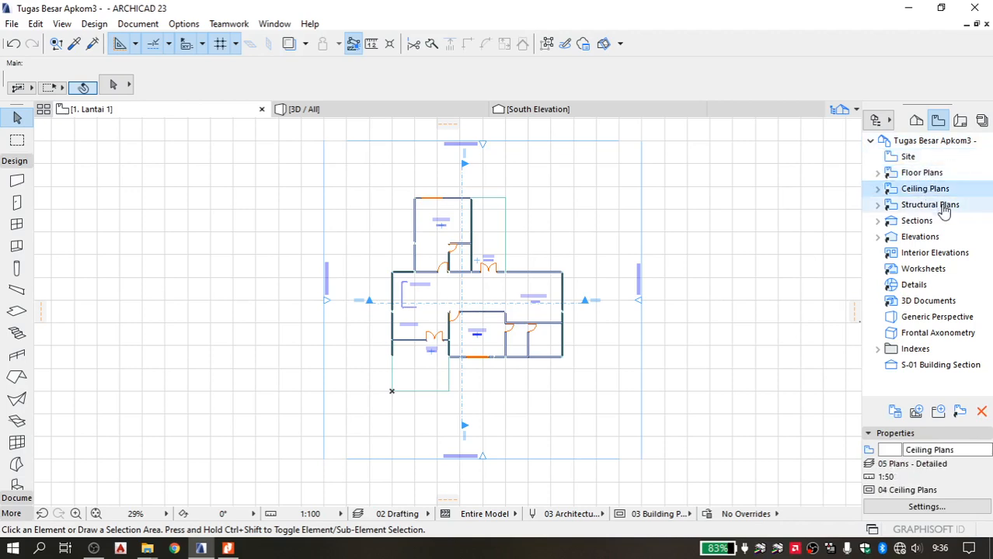
Examine the properties of the Structural Plans, Sections and Interior Elevations folders, including the views listed under Structural Plans.
{"action": "left_click", "coordinate": [938, 206]}
{"action": "left_click", "coordinate": [878, 207]}
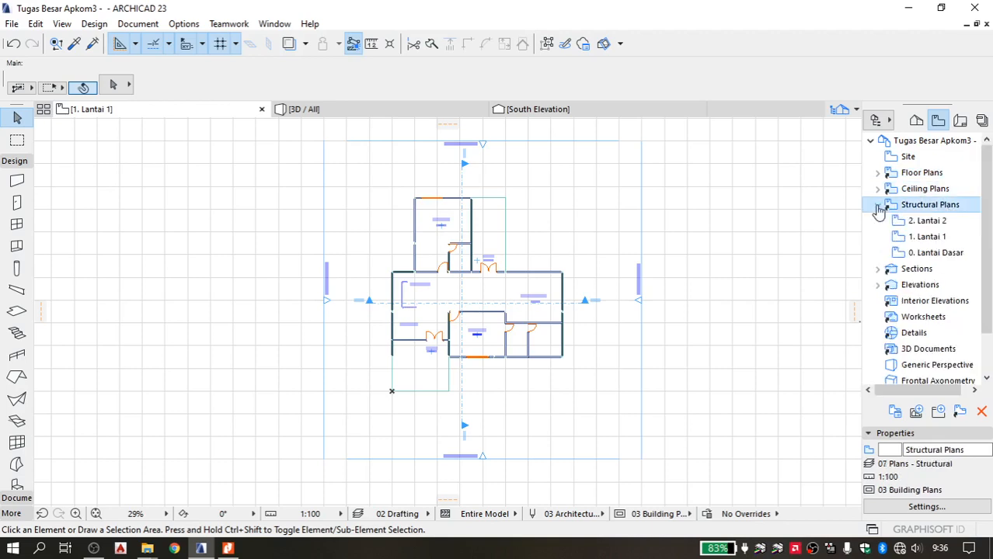
{"action": "left_click", "coordinate": [877, 205]}
{"action": "left_click", "coordinate": [883, 223]}
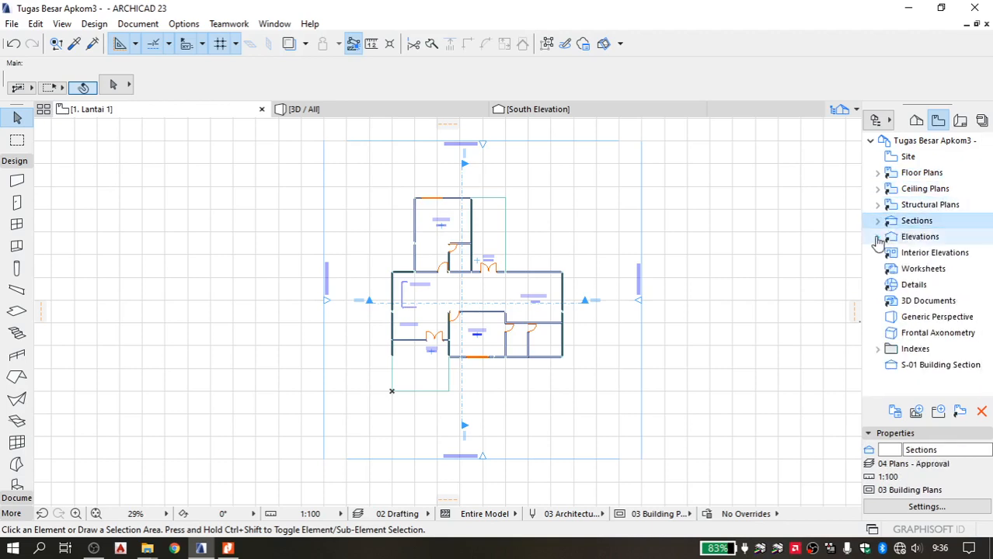
{"action": "left_click", "coordinate": [878, 239]}
{"action": "left_click", "coordinate": [879, 239]}
{"action": "left_click", "coordinate": [924, 256]}
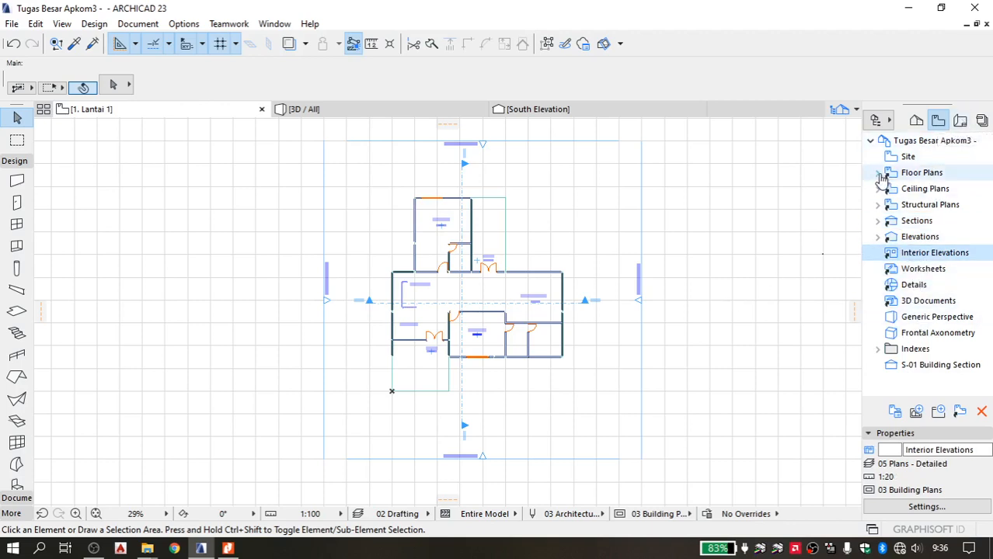
Expand Floor Plans in the View Map and open the 1. Lantai 1 view followed by the 0. Lantai Dasar view.
{"action": "left_click", "coordinate": [877, 173]}
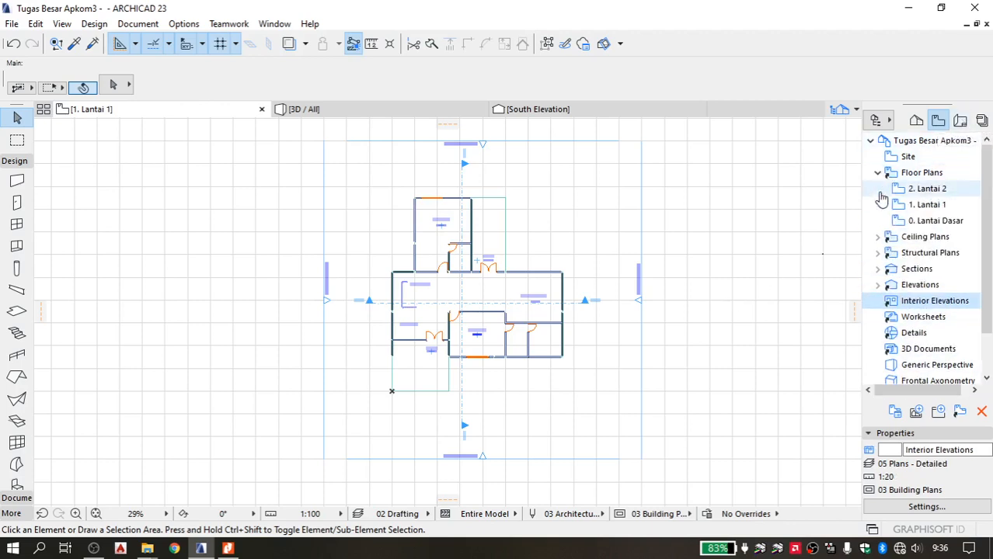
{"action": "double_click", "coordinate": [932, 207]}
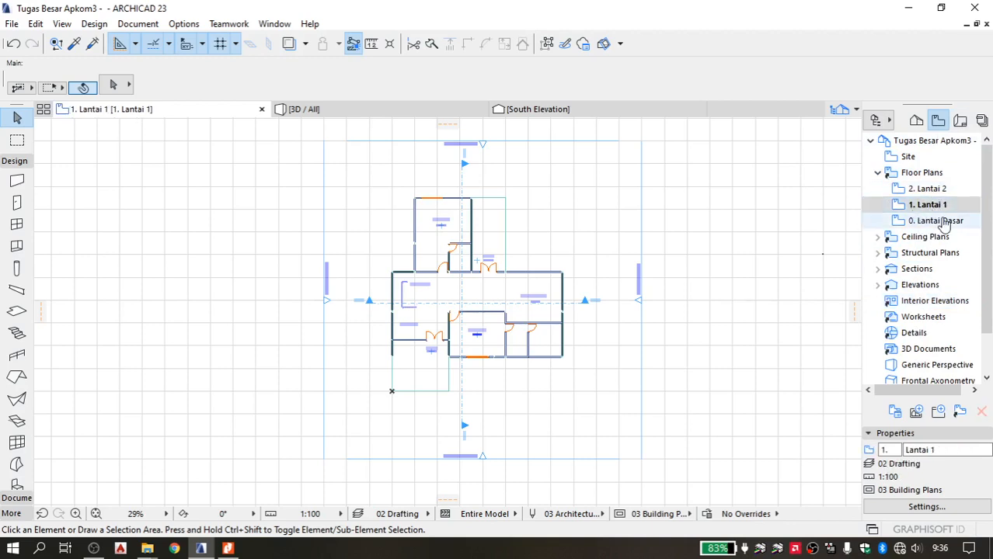
{"action": "double_click", "coordinate": [940, 221]}
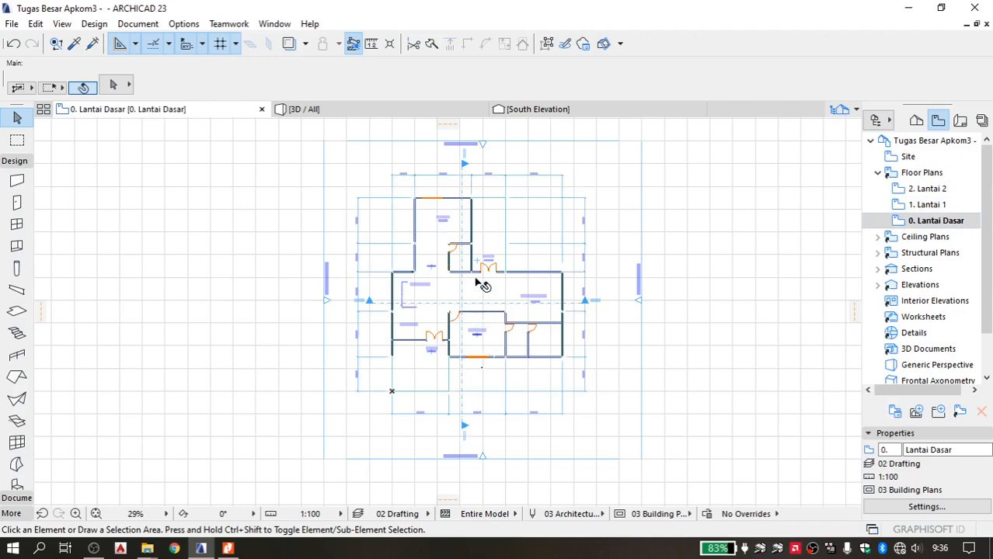
{"action": "scroll", "coordinate": [477, 281], "scroll_direction": "up", "scroll_amount": 1}
{"action": "mouse_move", "coordinate": [476, 282]}
{"action": "middle_mouse_down"}
{"action": "mouse_move", "coordinate": [492, 285]}
{"action": "mouse_move", "coordinate": [472, 295]}
{"action": "middle_mouse_up"}
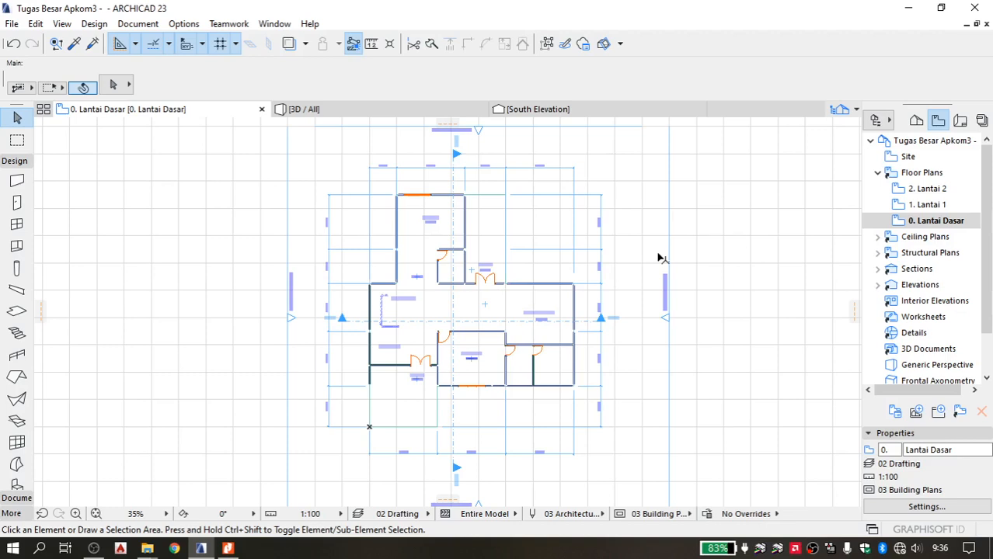
Show the Layout Book and collapse its A.01 Floor Plans, A.02 Elevations and Sheet Index items.
{"action": "left_click", "coordinate": [961, 121]}
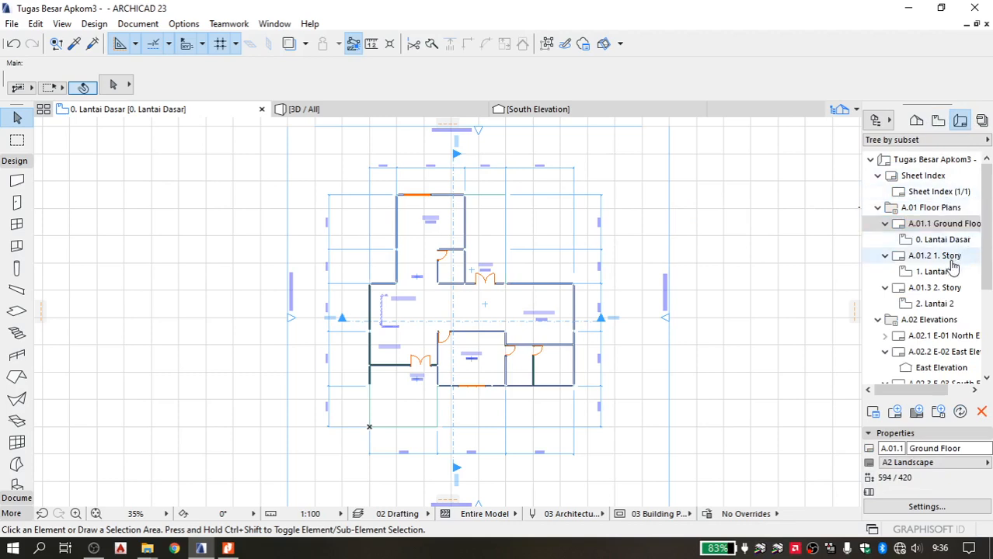
{"action": "scroll", "coordinate": [953, 266], "scroll_direction": "down", "scroll_amount": 3}
{"action": "scroll", "coordinate": [953, 265], "scroll_direction": "up", "scroll_amount": 2}
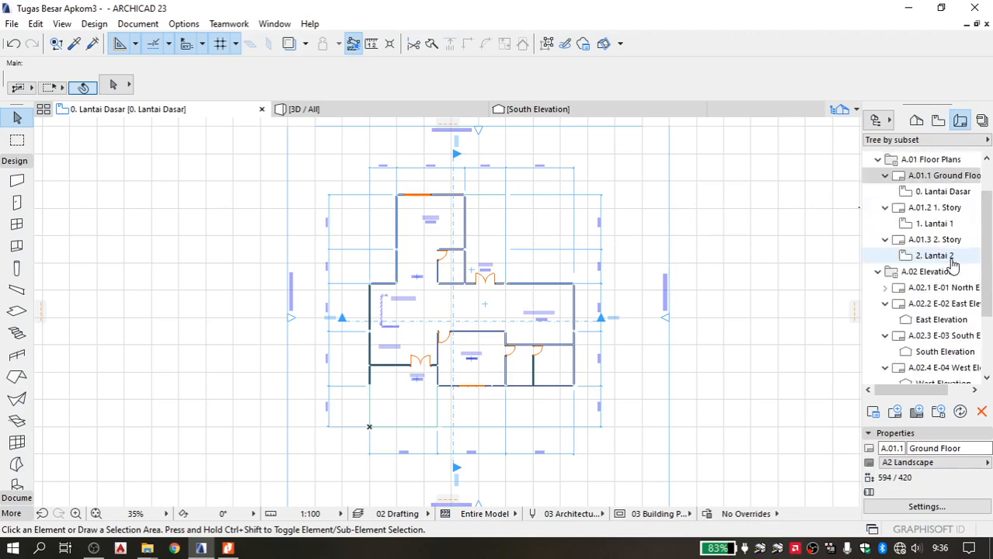
{"action": "scroll", "coordinate": [927, 235], "scroll_direction": "up", "scroll_amount": 1}
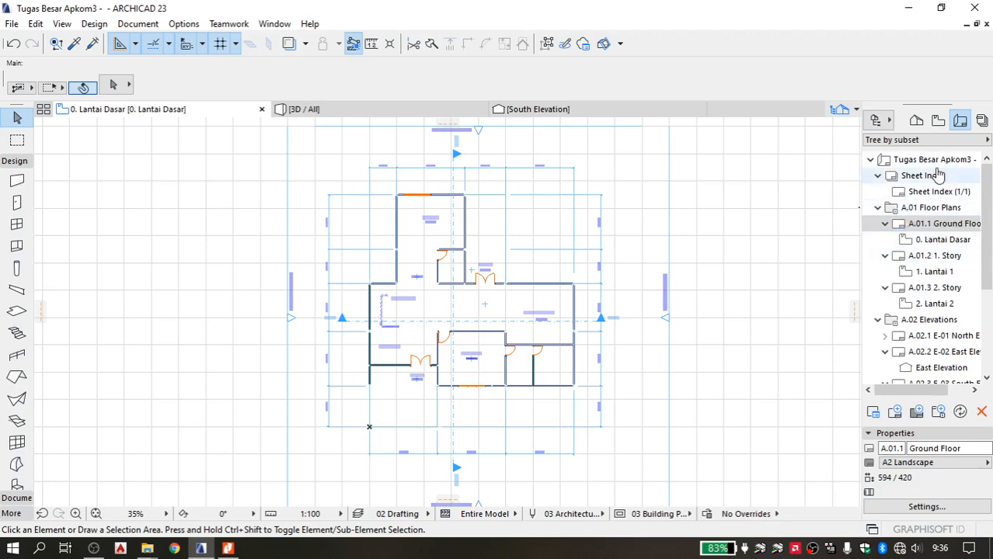
{"action": "left_click", "coordinate": [878, 210]}
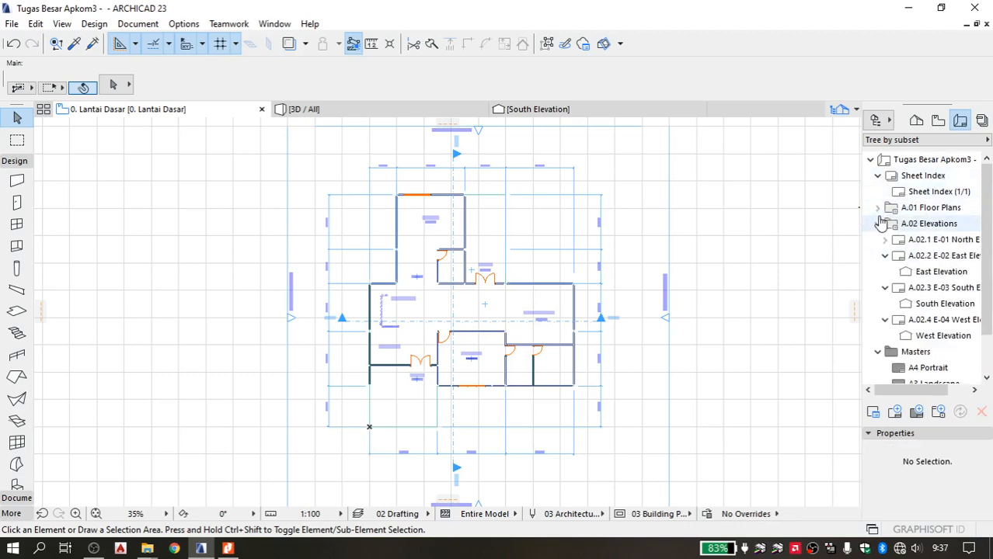
{"action": "left_click", "coordinate": [877, 224]}
{"action": "left_click", "coordinate": [877, 175]}
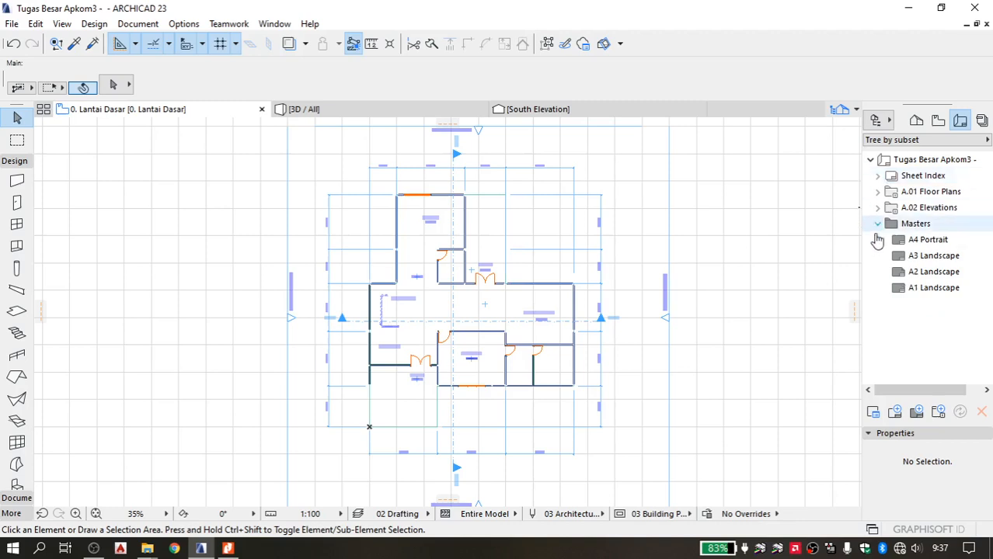
Examine the properties of the layout book root, Sheet Index, A.01 Floor Plans, A.02 Elevations and Masters.
{"action": "left_click", "coordinate": [923, 162]}
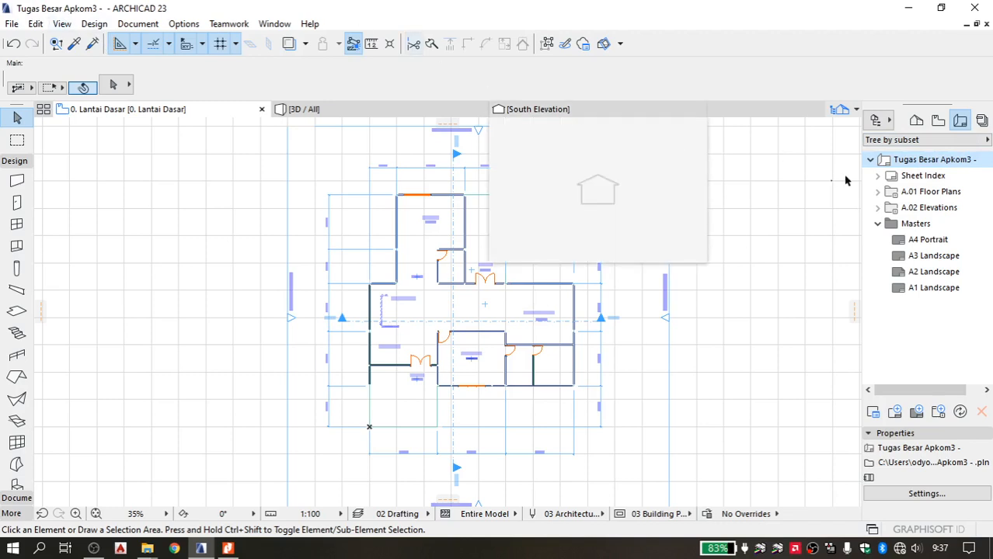
{"action": "left_click", "coordinate": [942, 178]}
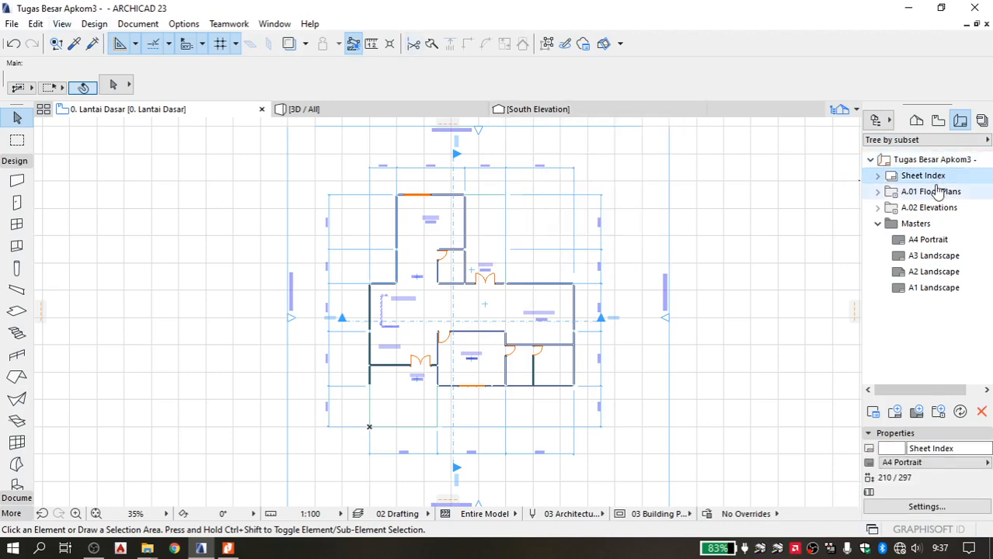
{"action": "left_click", "coordinate": [946, 192]}
{"action": "left_click", "coordinate": [944, 210]}
{"action": "left_click", "coordinate": [901, 224]}
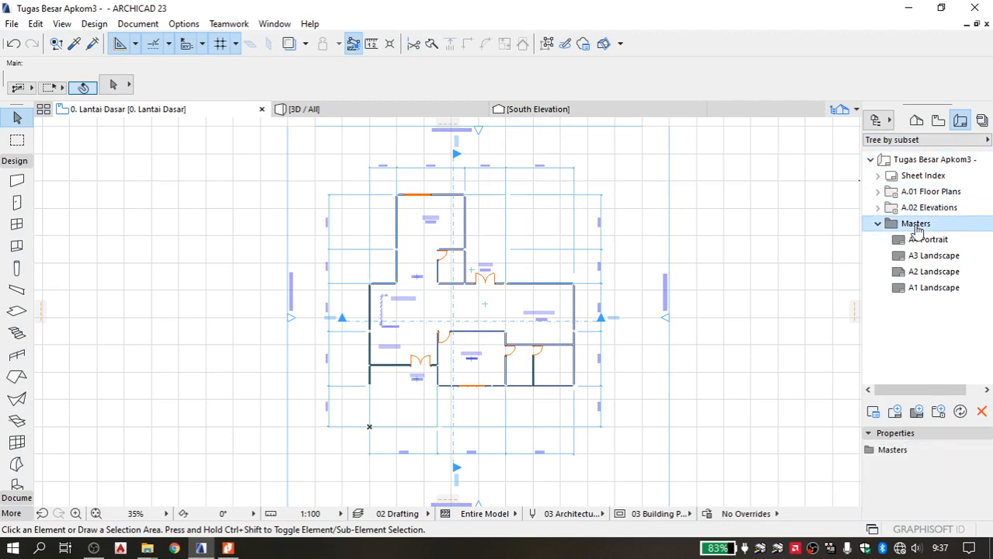
Examine the commands available for the Tugas Besar Apkom3 layout book root, such as New Layout and Book Settings.
{"action": "left_click", "coordinate": [899, 160]}
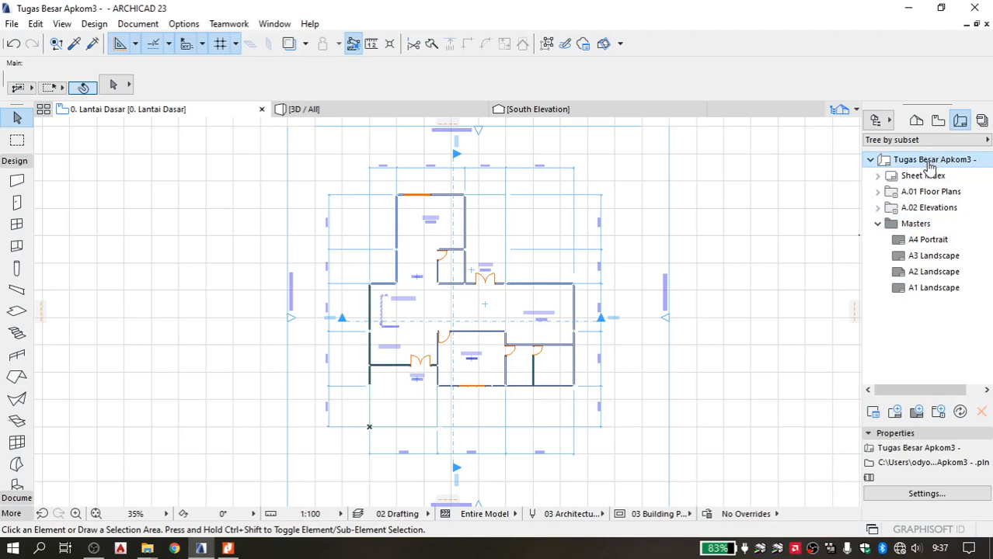
{"action": "right_click", "coordinate": [929, 166]}
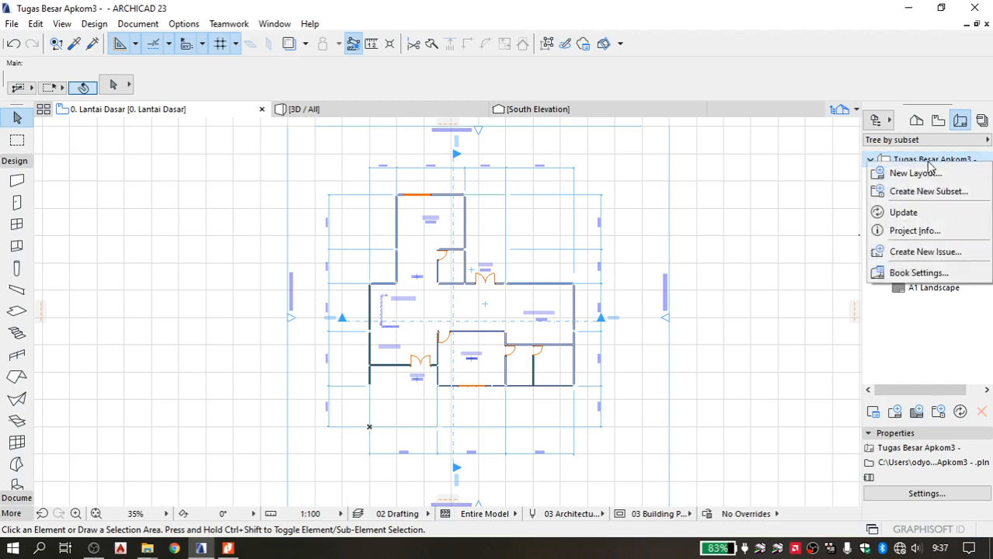
{"action": "left_click", "coordinate": [818, 254]}
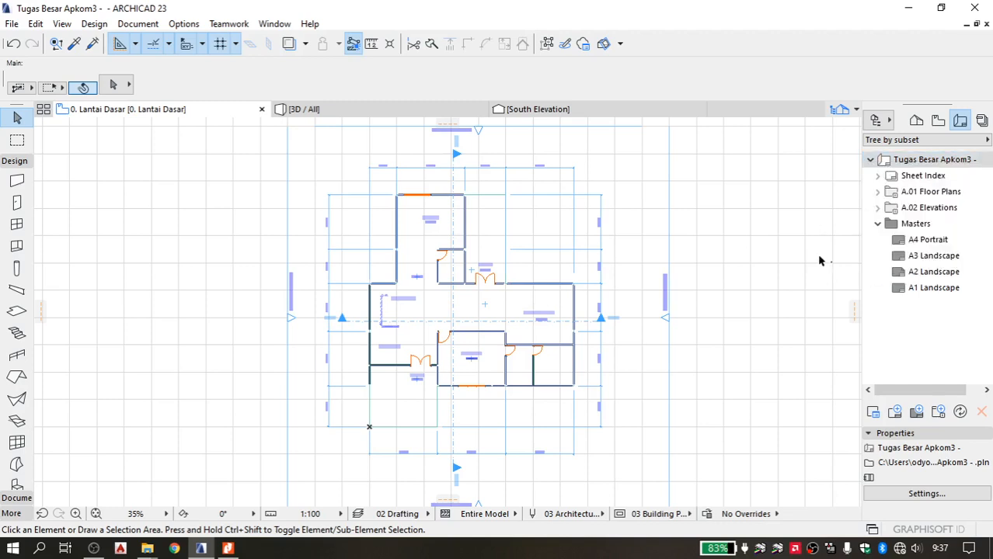
{"action": "double_click", "coordinate": [981, 160]}
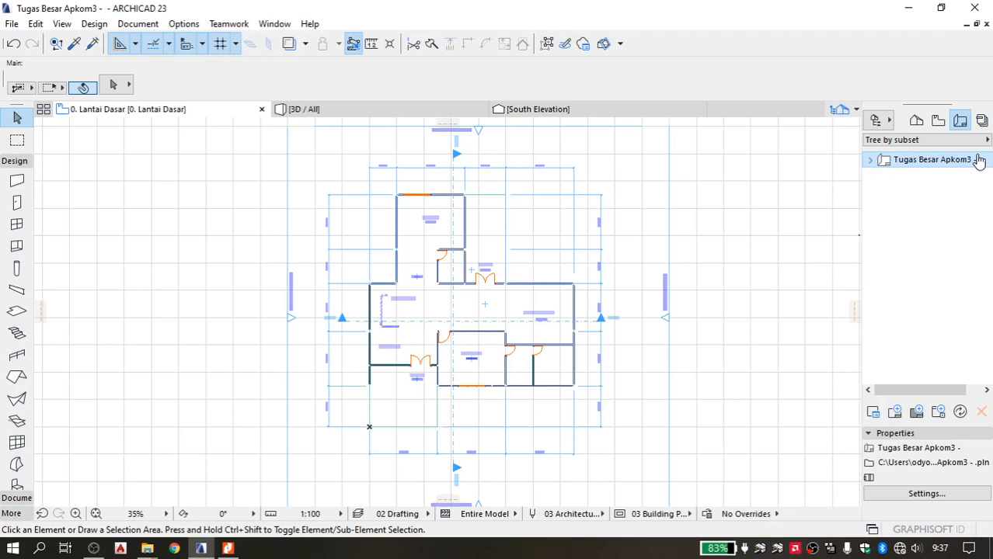
{"action": "double_click", "coordinate": [979, 160]}
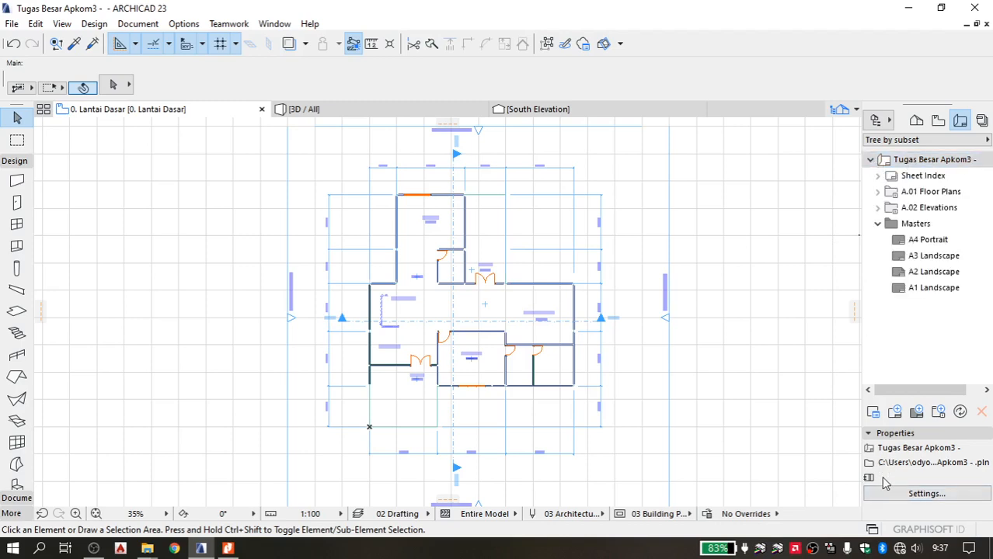
{"action": "right_click", "coordinate": [927, 164]}
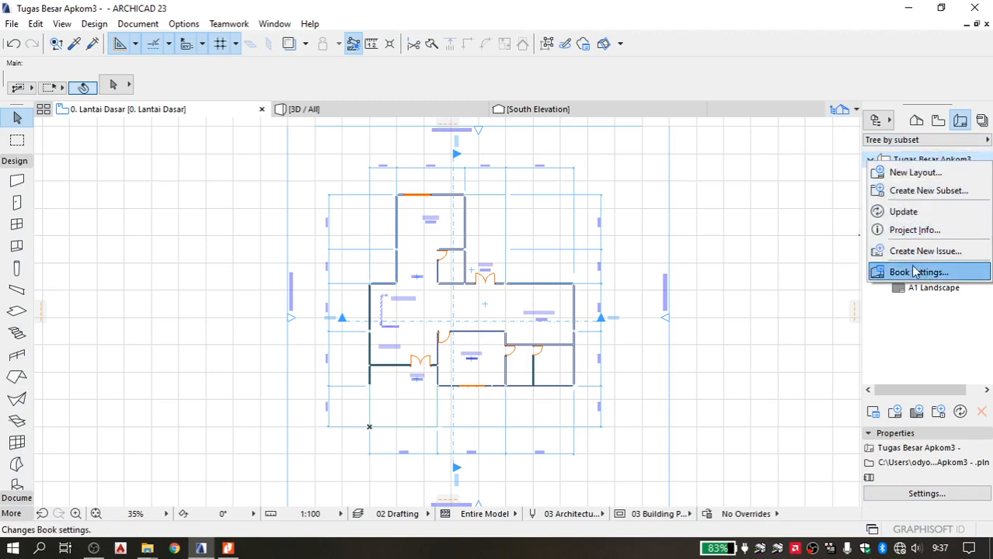
{"action": "left_click", "coordinate": [908, 101]}
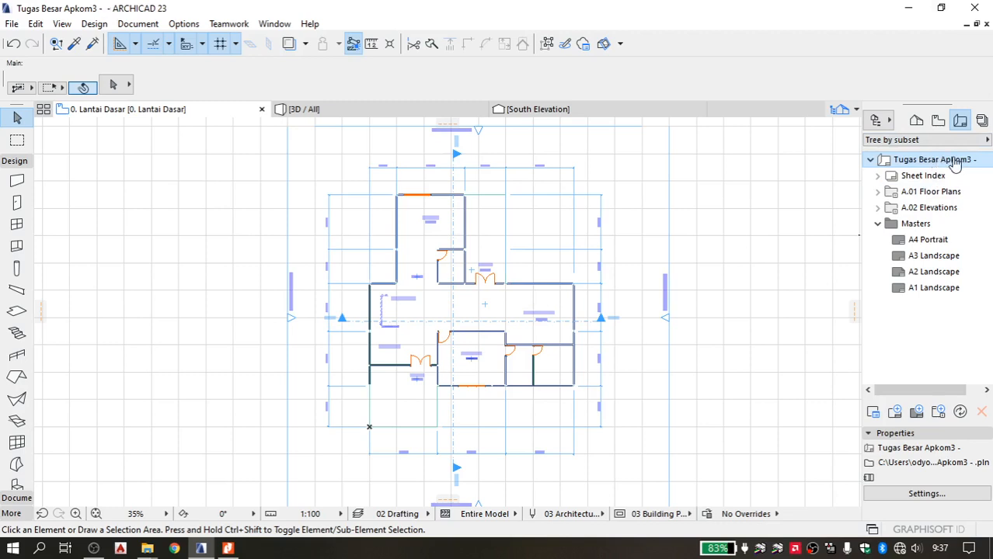
Expand the Sheet Index item and open its layout to read the sheet table up close.
{"action": "left_click", "coordinate": [884, 176]}
{"action": "left_click", "coordinate": [931, 177]}
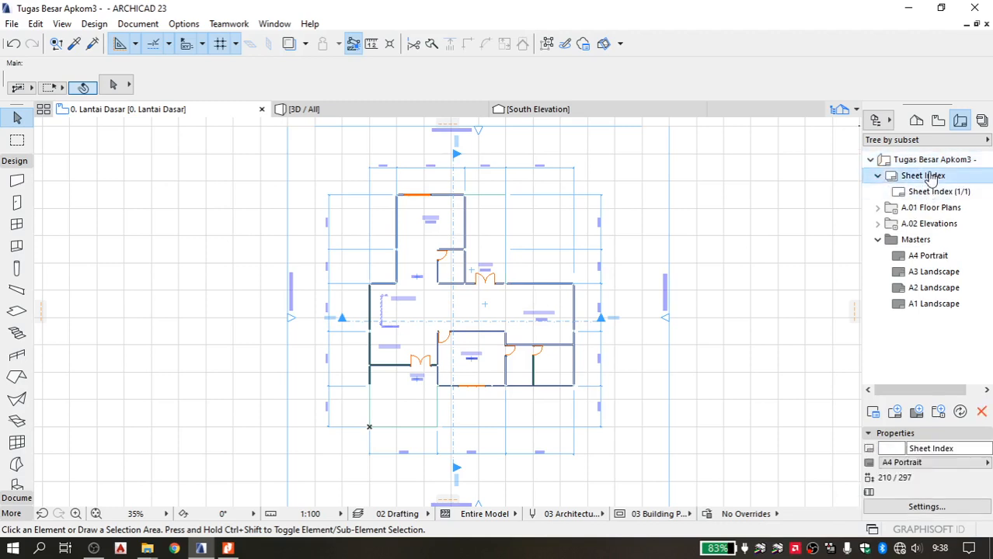
{"action": "double_click", "coordinate": [931, 177]}
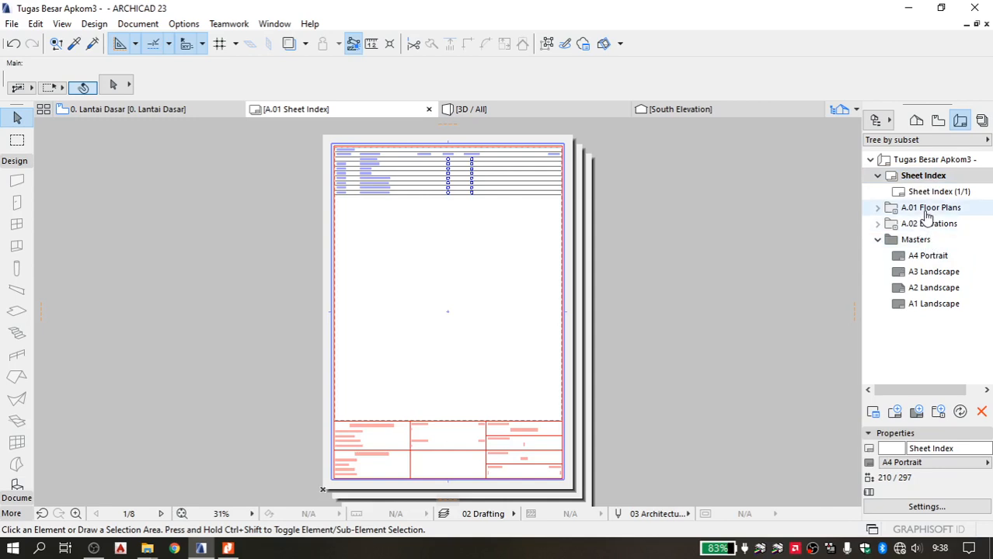
{"action": "scroll", "coordinate": [358, 160], "scroll_direction": "up", "scroll_amount": 4}
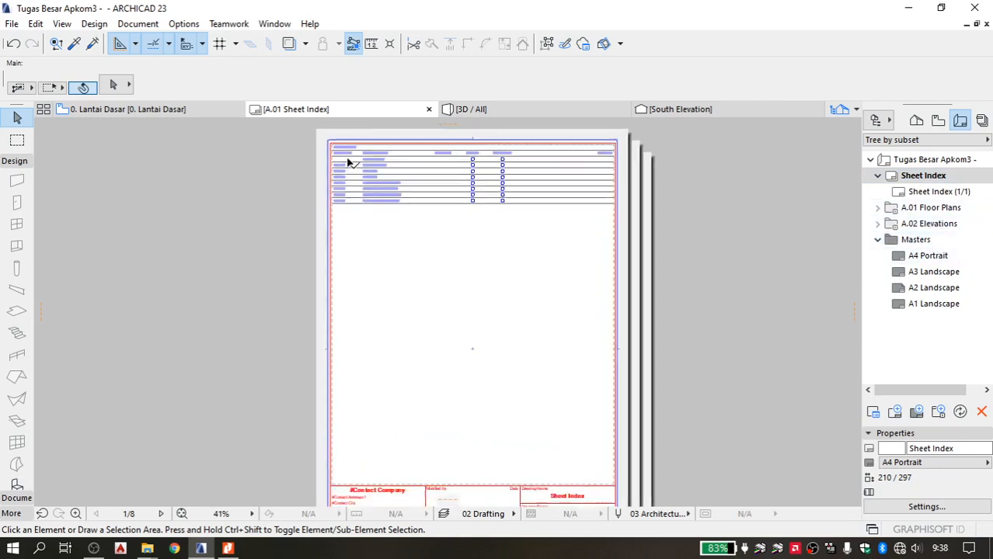
{"action": "scroll", "coordinate": [365, 167], "scroll_direction": "up", "scroll_amount": 2}
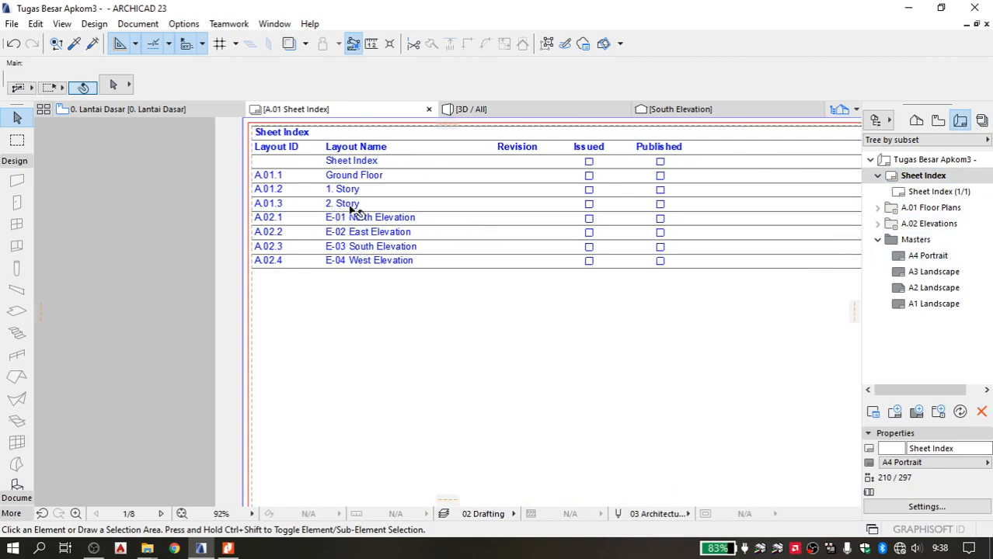
Compare the A.01 Floor Plans and A.02 Elevations subsets with the layout IDs and names in the Sheet Index table.
{"action": "left_click", "coordinate": [961, 211]}
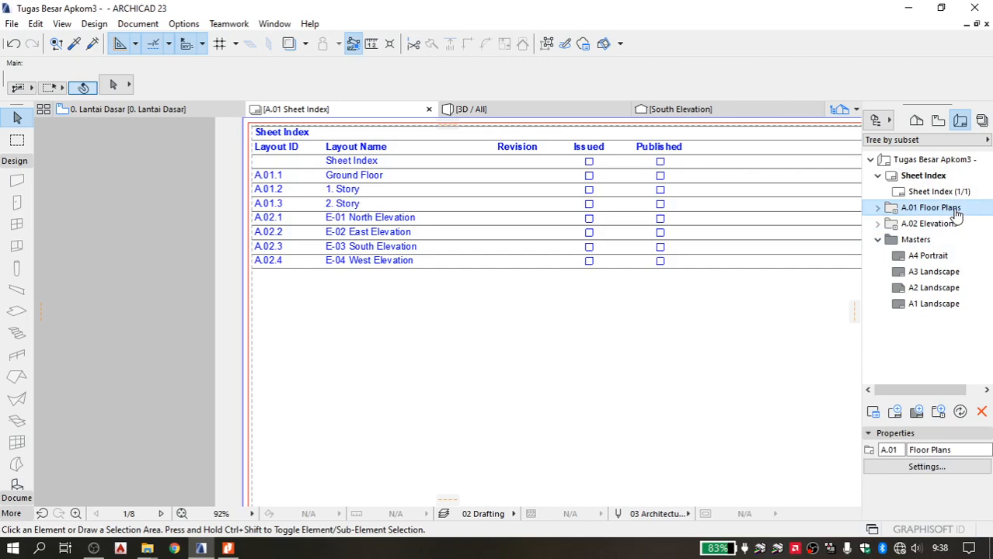
{"action": "left_click", "coordinate": [956, 225]}
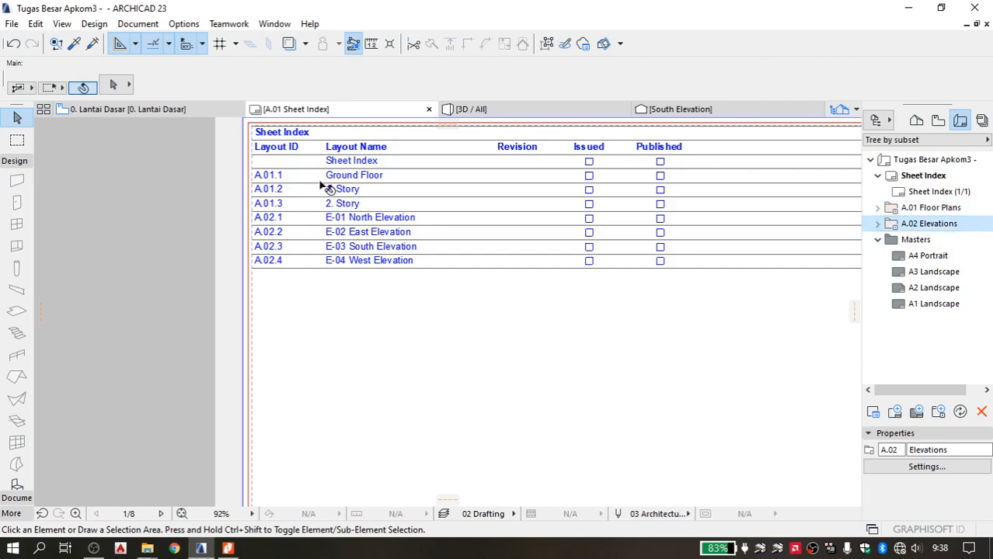
{"action": "left_click", "coordinate": [362, 182]}
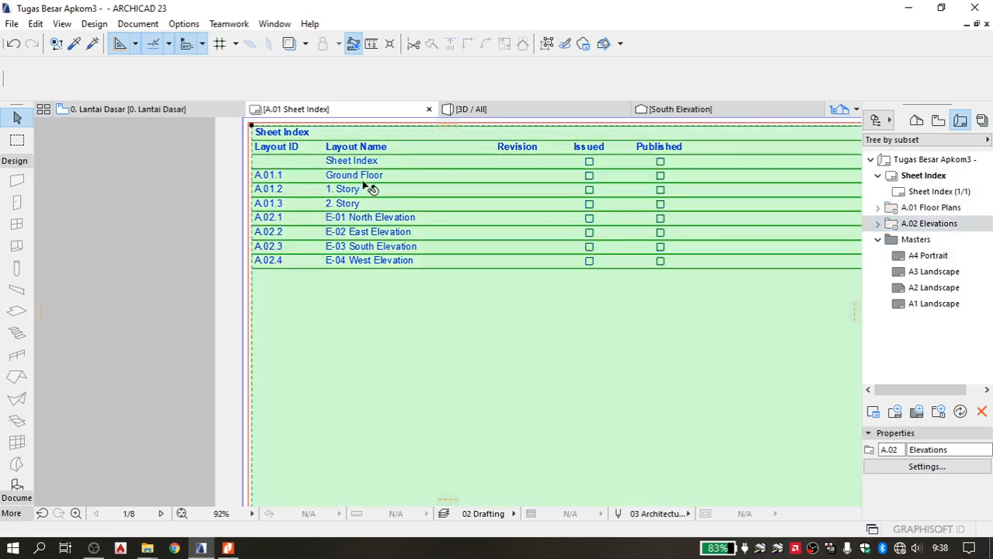
{"action": "left_click", "coordinate": [97, 239]}
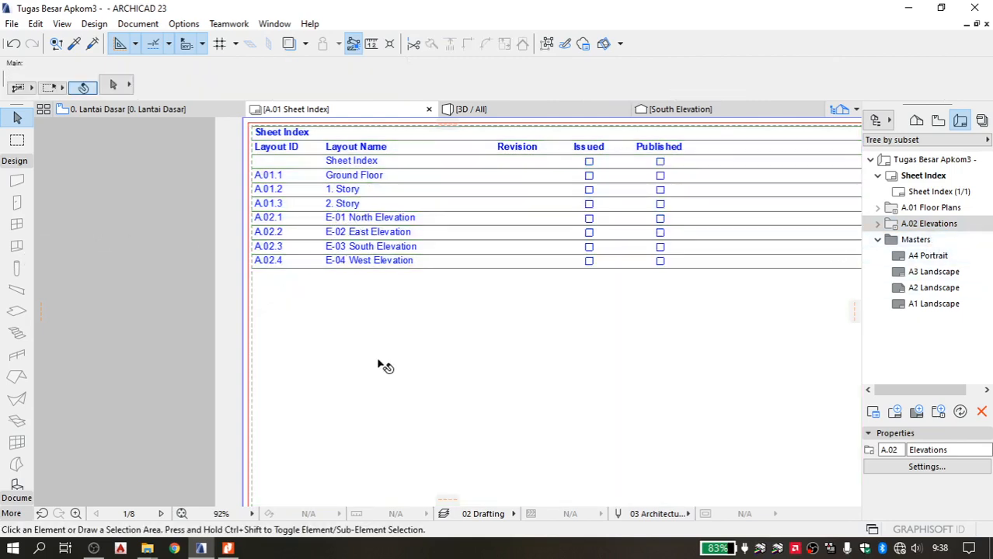
{"action": "scroll", "coordinate": [372, 304], "scroll_direction": "down", "scroll_amount": 3}
{"action": "middle_click_drag", "start_coordinate": [369, 313], "coordinate": [360, 283]}
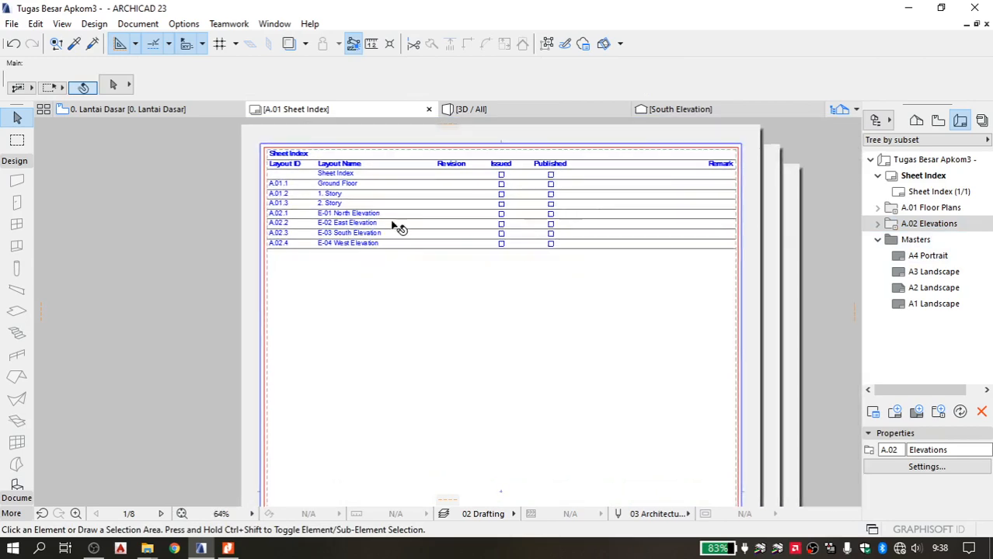
Expand the A.01 Floor Plans subset and open the A.01.1 Ground Floor layout with the whole sheet in view.
{"action": "left_click", "coordinate": [877, 176]}
{"action": "left_click", "coordinate": [928, 194]}
{"action": "double_click", "coordinate": [929, 194]}
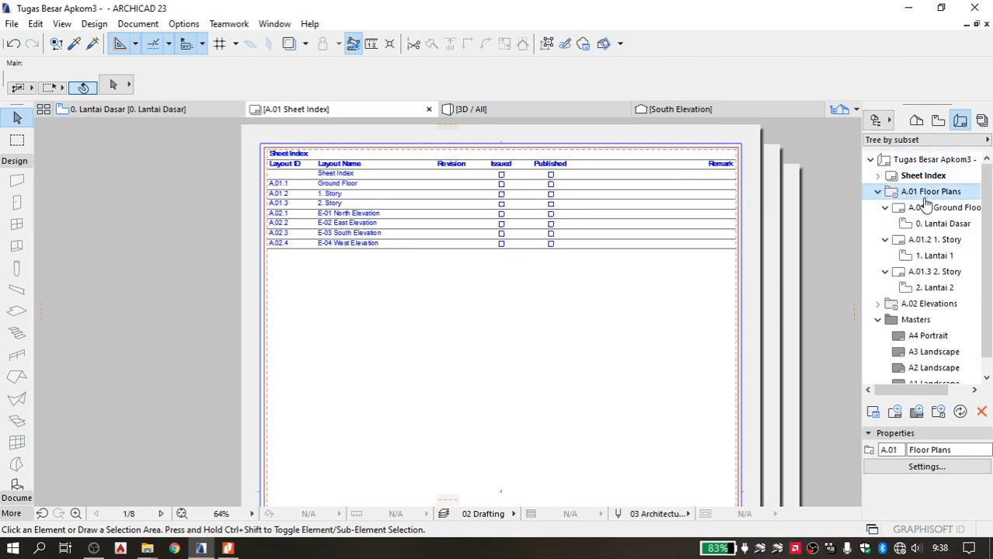
{"action": "left_click", "coordinate": [942, 208]}
{"action": "double_click", "coordinate": [944, 211]}
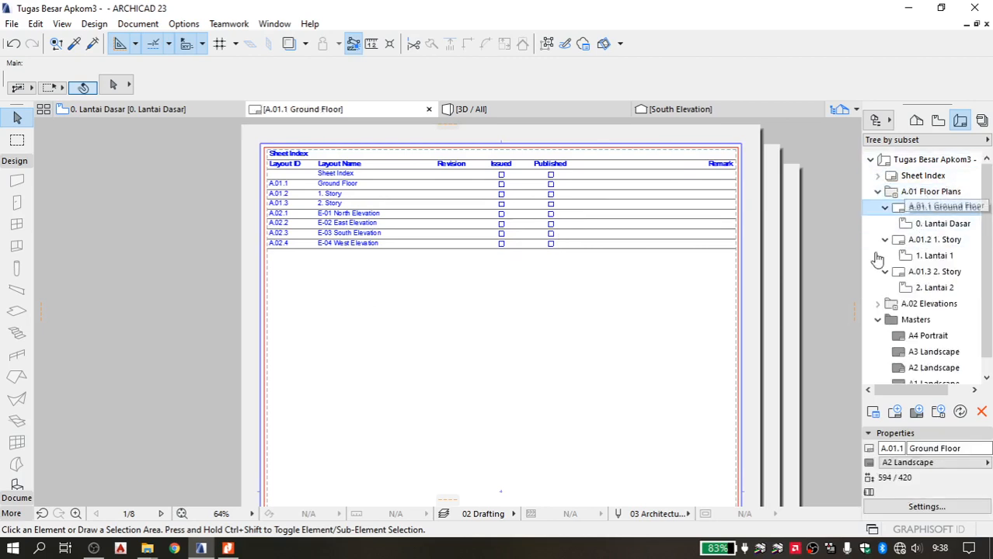
{"action": "scroll", "coordinate": [585, 283], "scroll_direction": "down", "scroll_amount": 3}
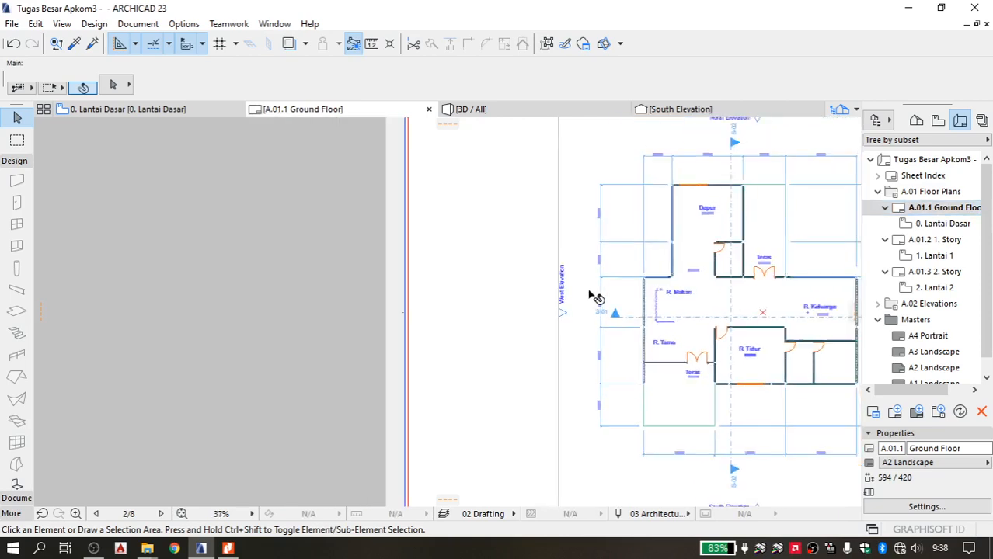
{"action": "scroll", "coordinate": [594, 293], "scroll_direction": "down", "scroll_amount": 4}
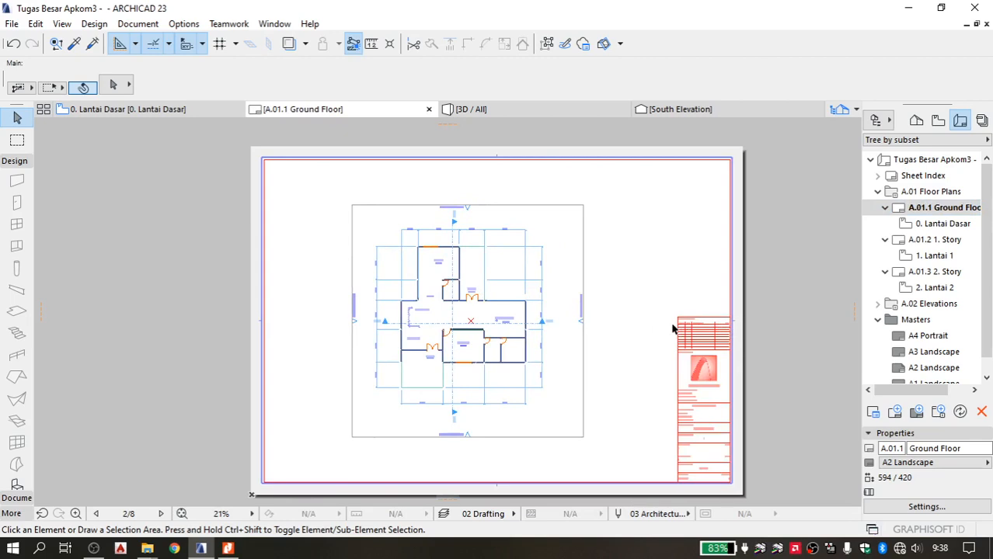
Collapse the three A.01 floor plan layouts and open A.01.2 1. Story followed by A.01.3 2. Story.
{"action": "left_click", "coordinate": [886, 209]}
{"action": "double_click", "coordinate": [889, 224]}
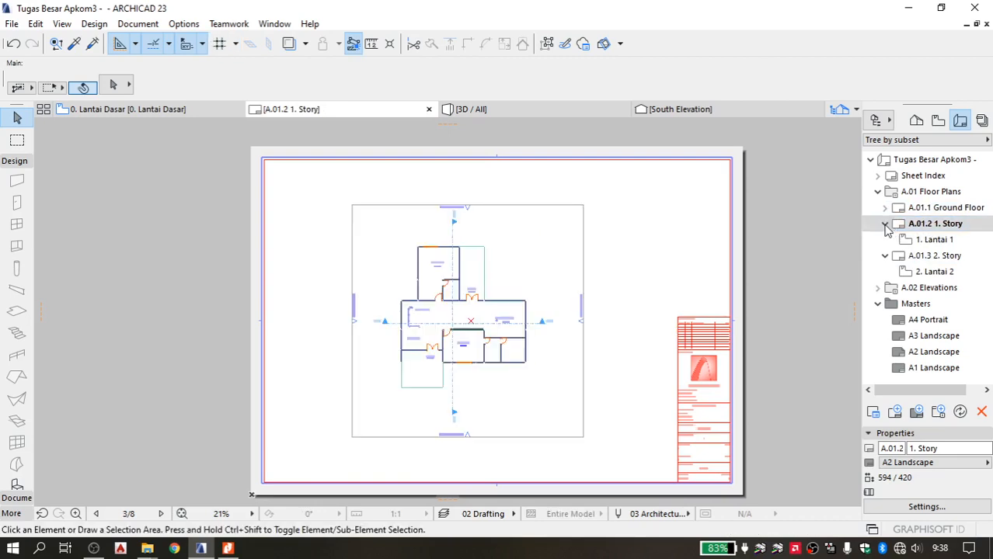
{"action": "left_click", "coordinate": [884, 224]}
{"action": "left_click", "coordinate": [884, 239]}
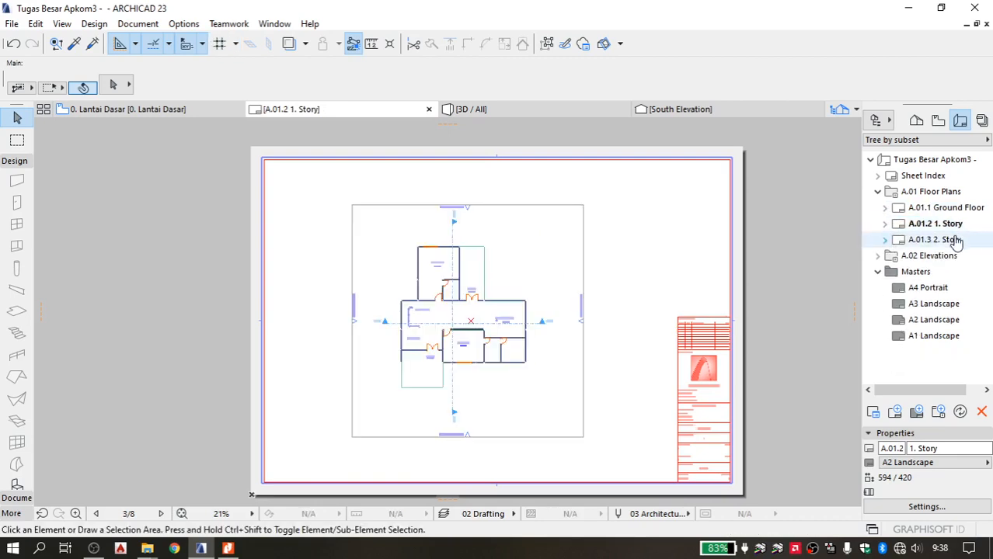
{"action": "double_click", "coordinate": [951, 239]}
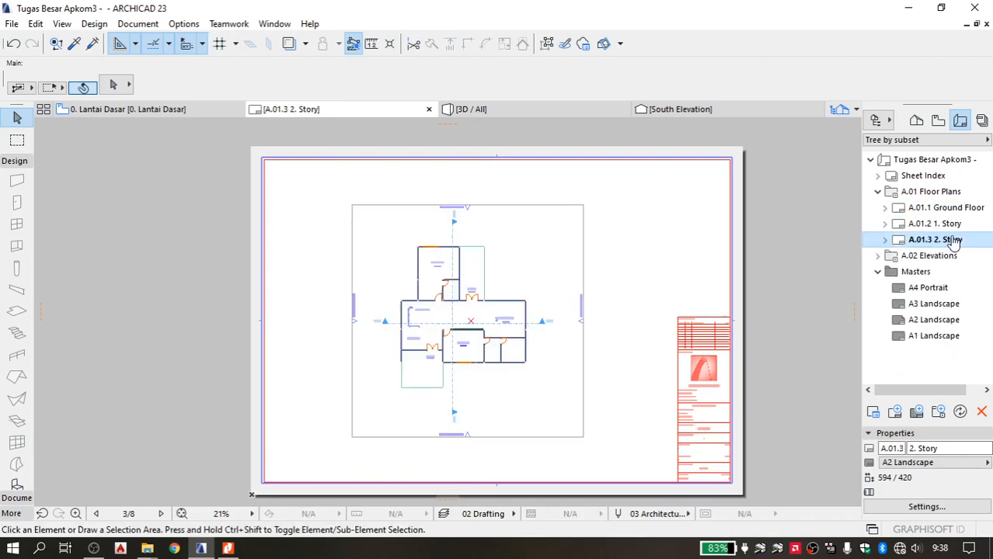
Collapse the A.01 Floor Plans subset, expand A.02 Elevations and open the A.02.1 E-01 North Elevation layout.
{"action": "left_click", "coordinate": [877, 191]}
{"action": "left_click", "coordinate": [877, 207]}
{"action": "double_click", "coordinate": [920, 222]}
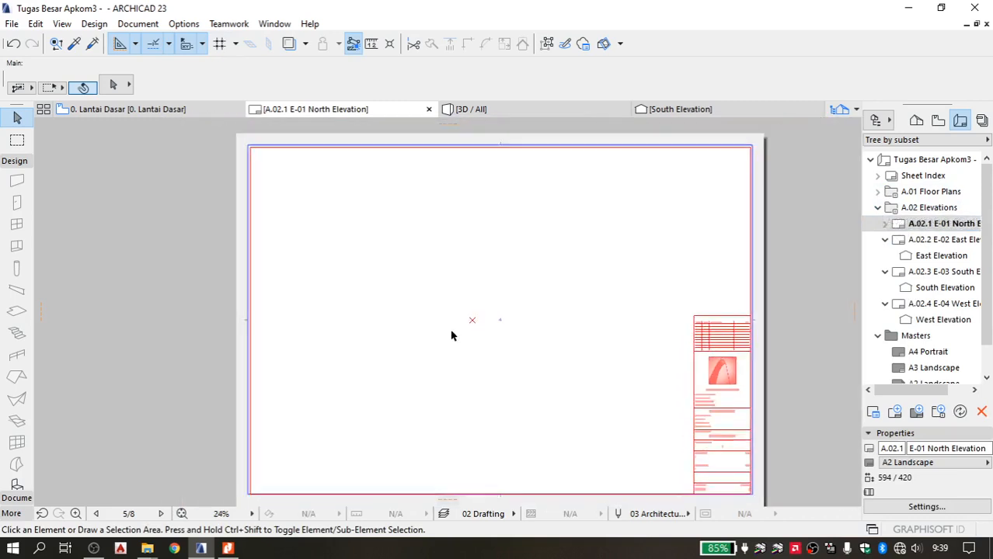
Collapse the East, South and West elevation layouts as well as the A.02 Elevations subset.
{"action": "left_click", "coordinate": [884, 239]}
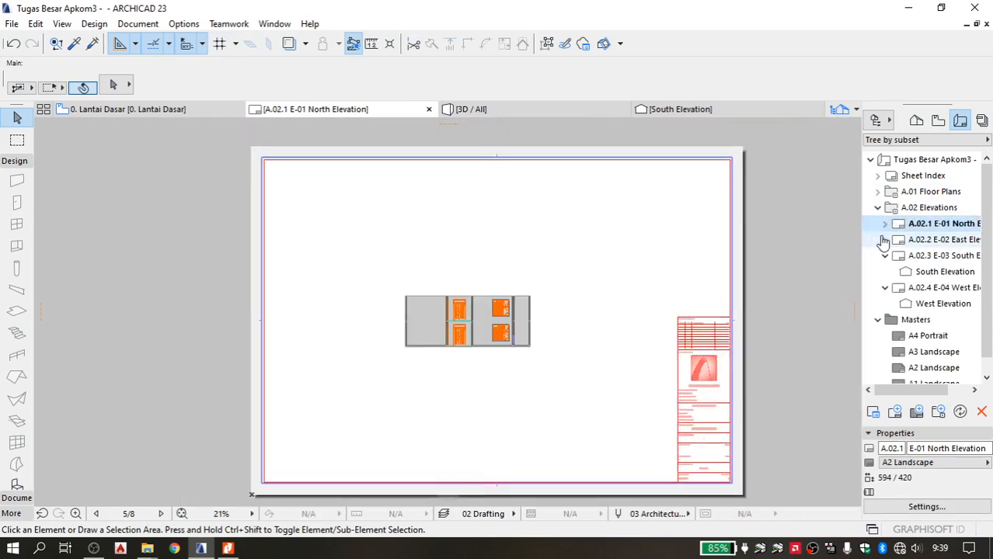
{"action": "left_click", "coordinate": [884, 256]}
{"action": "left_click", "coordinate": [884, 271]}
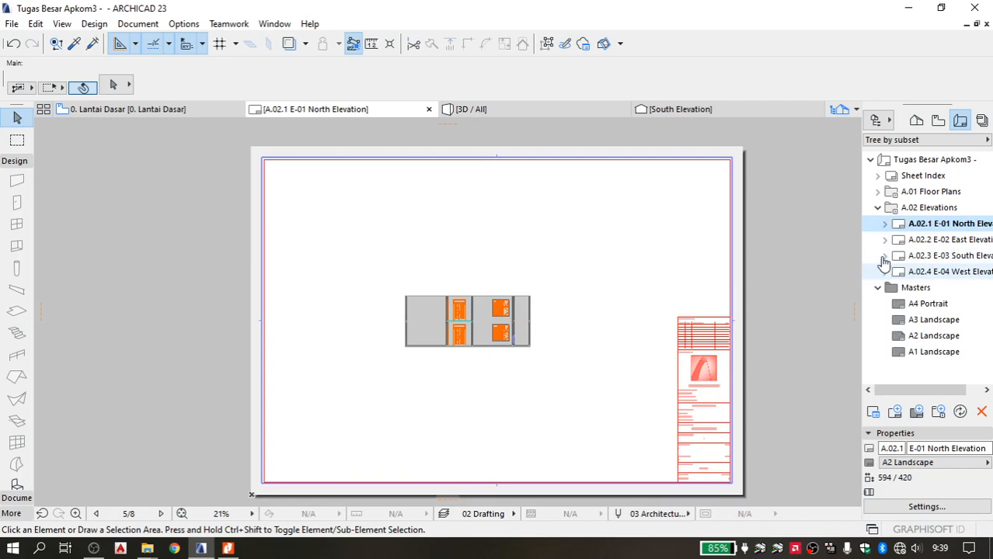
{"action": "left_click", "coordinate": [878, 208]}
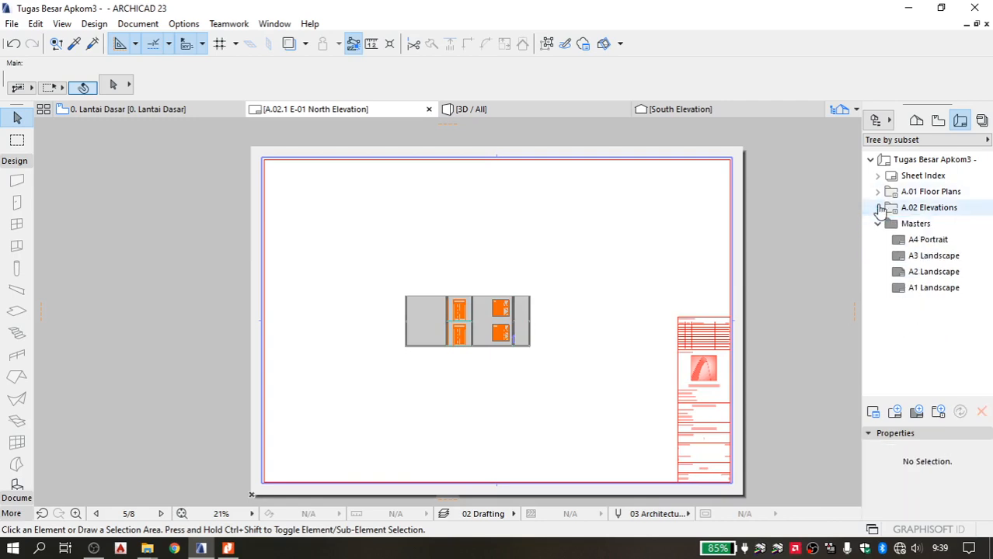
Rename the Sheet Index layout as Daftar Gambar, leaving its ID blank.
{"action": "left_click", "coordinate": [936, 177]}
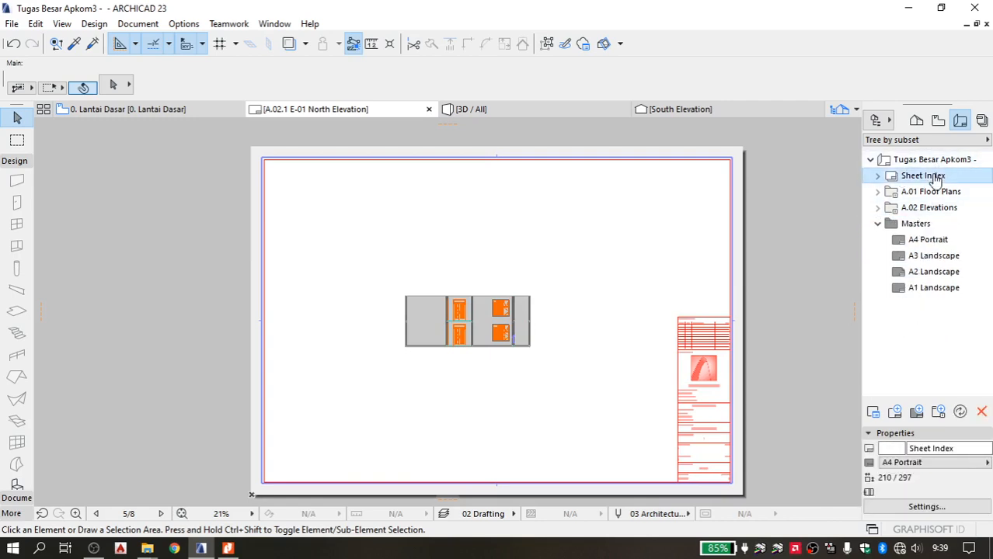
{"action": "right_click", "coordinate": [936, 177]}
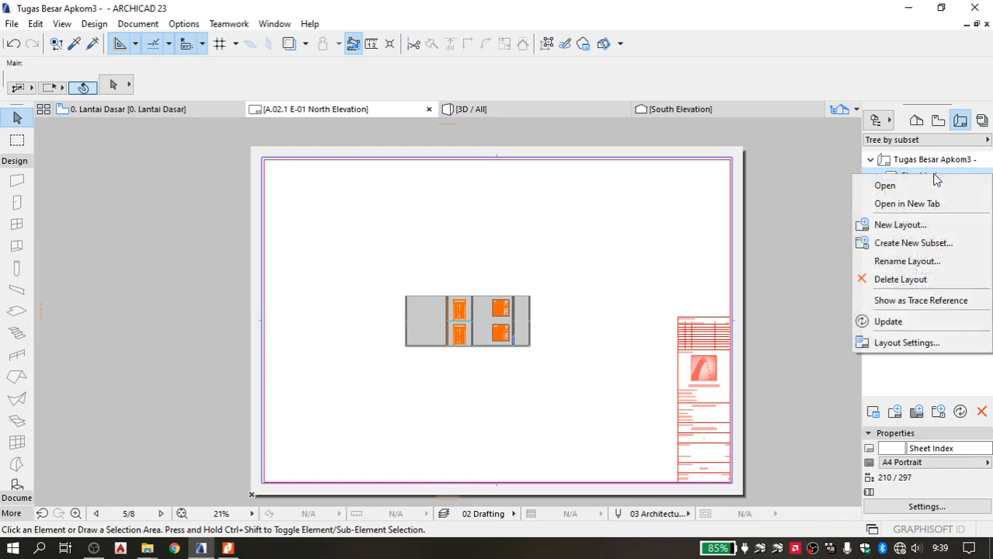
{"action": "left_click", "coordinate": [905, 261]}
{"action": "key", "text": "Tab"}
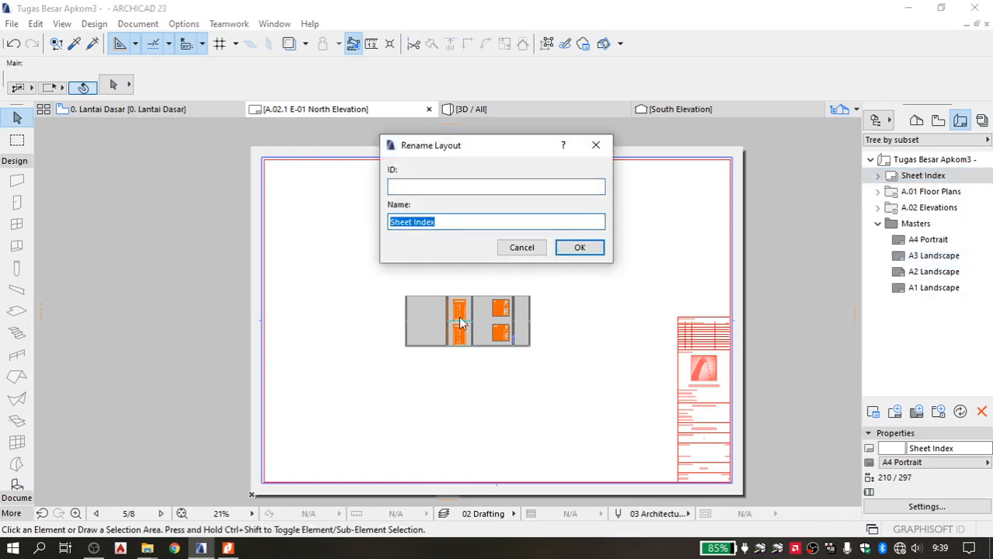
{"action": "type", "text": "Daftar Gambar"}
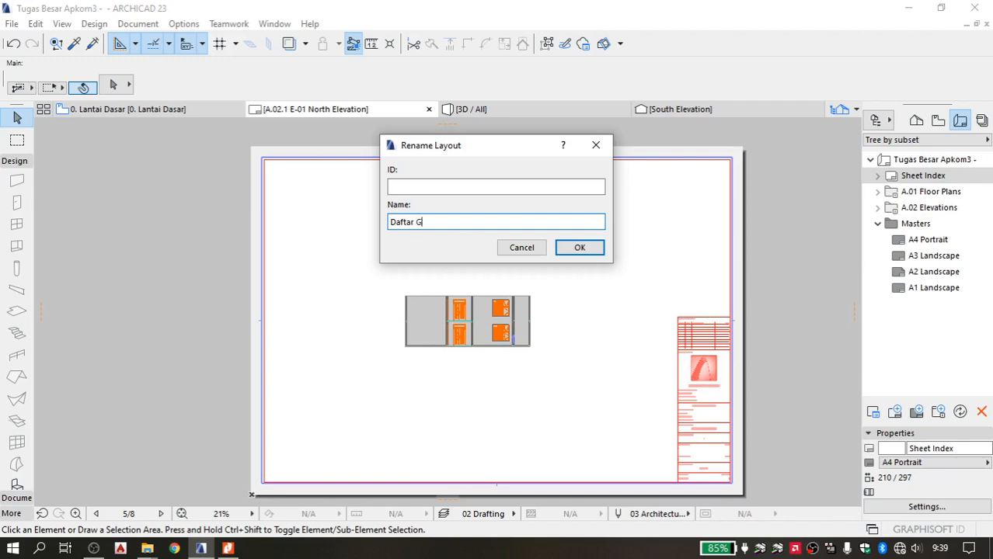
{"action": "left_click", "coordinate": [595, 248]}
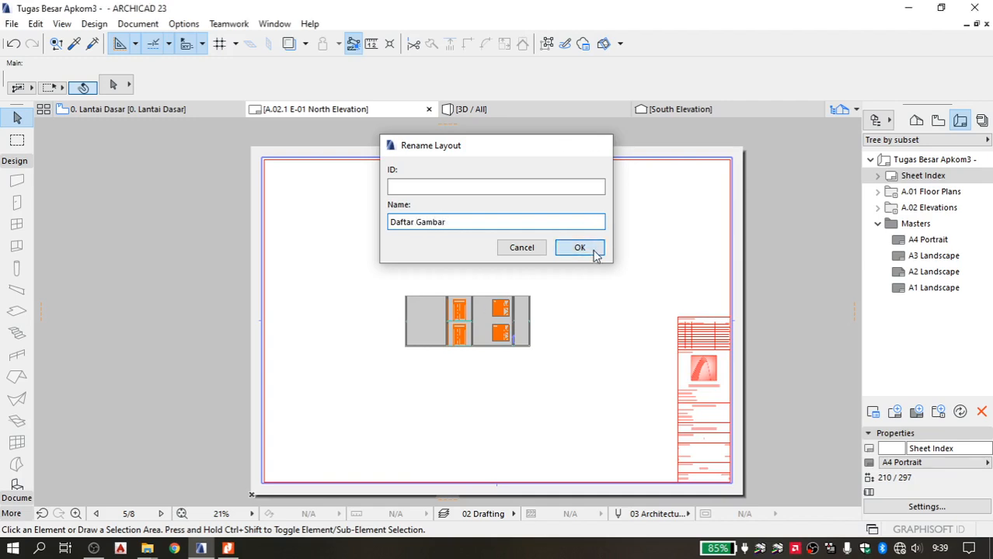
Open the Daftar Gambar layout to examine its sheet table and check the layouts in the A.01 Floor Plans subset.
{"action": "double_click", "coordinate": [928, 175]}
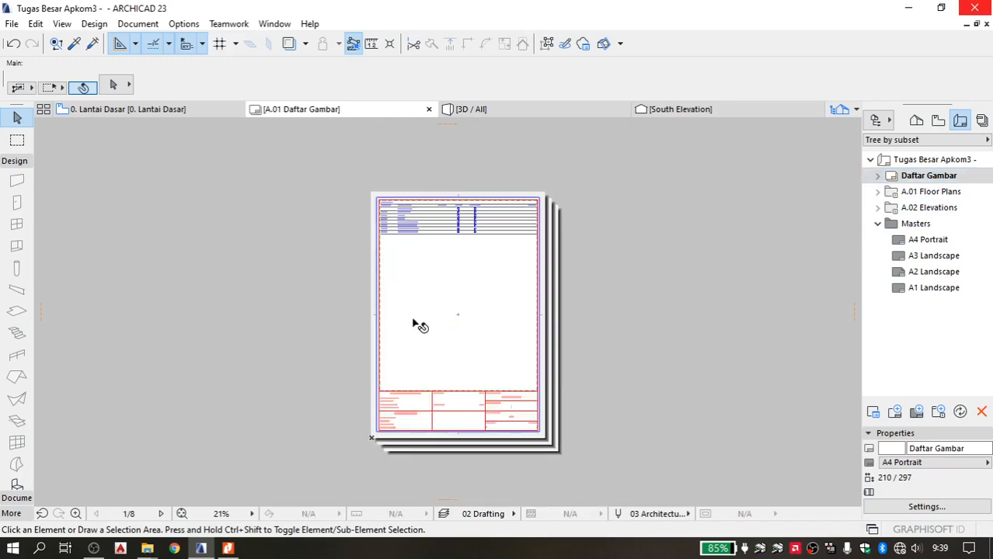
{"action": "scroll", "coordinate": [398, 200], "scroll_direction": "up", "scroll_amount": 5}
{"action": "scroll", "coordinate": [398, 198], "scroll_direction": "down", "scroll_amount": 2}
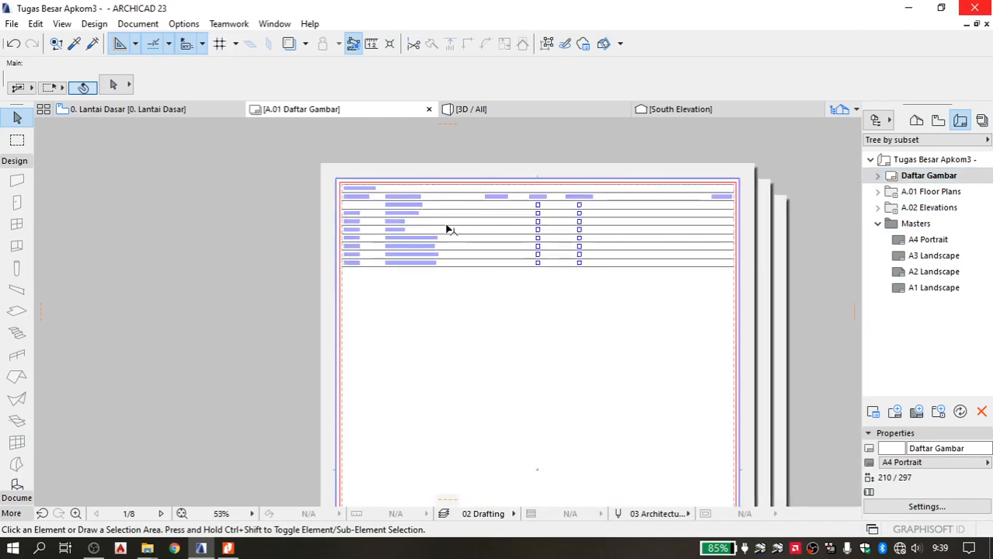
{"action": "scroll", "coordinate": [538, 433], "scroll_direction": "down", "scroll_amount": 1}
{"action": "middle_click_drag", "start_coordinate": [546, 437], "coordinate": [468, 333]}
{"action": "scroll", "coordinate": [466, 332], "scroll_direction": "down", "scroll_amount": 1}
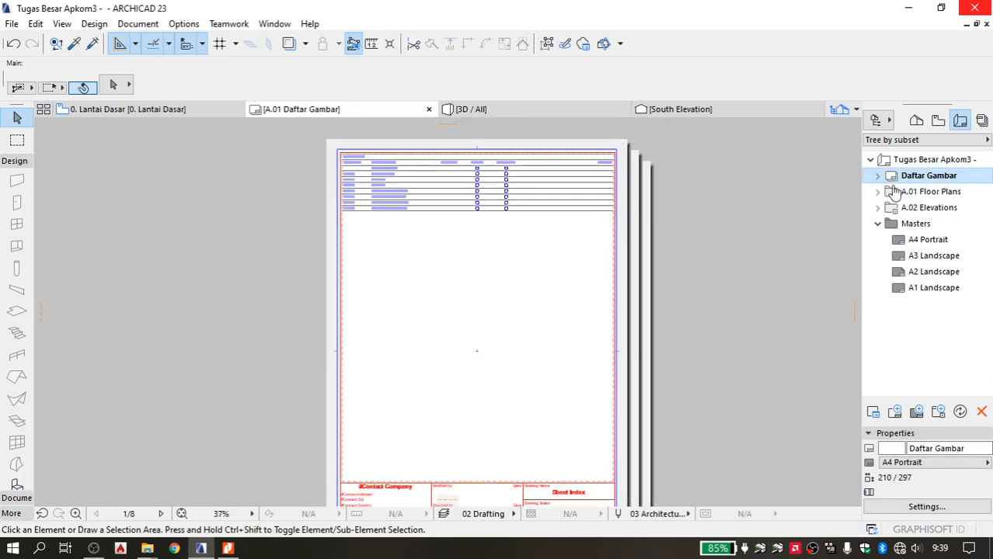
{"action": "left_click", "coordinate": [877, 192]}
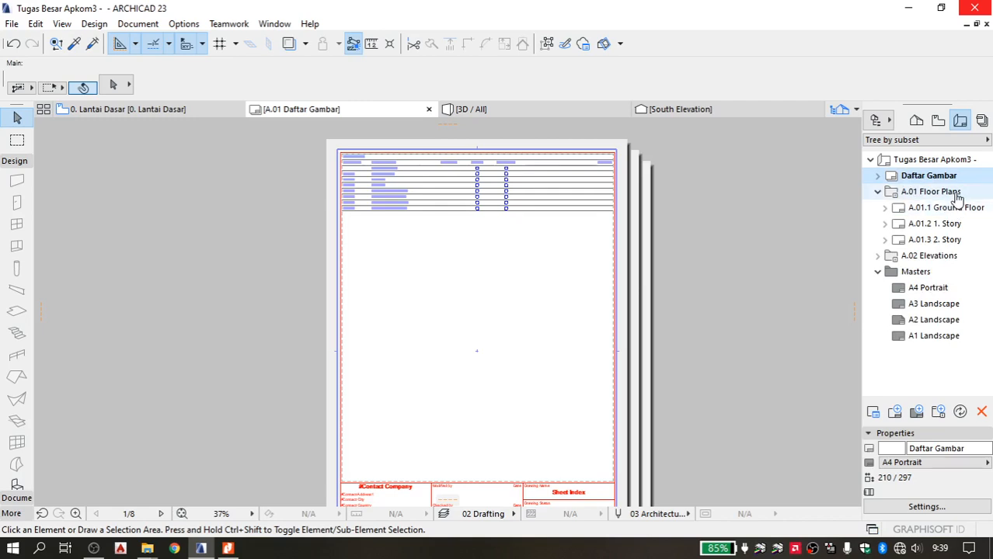
{"action": "left_click", "coordinate": [878, 192]}
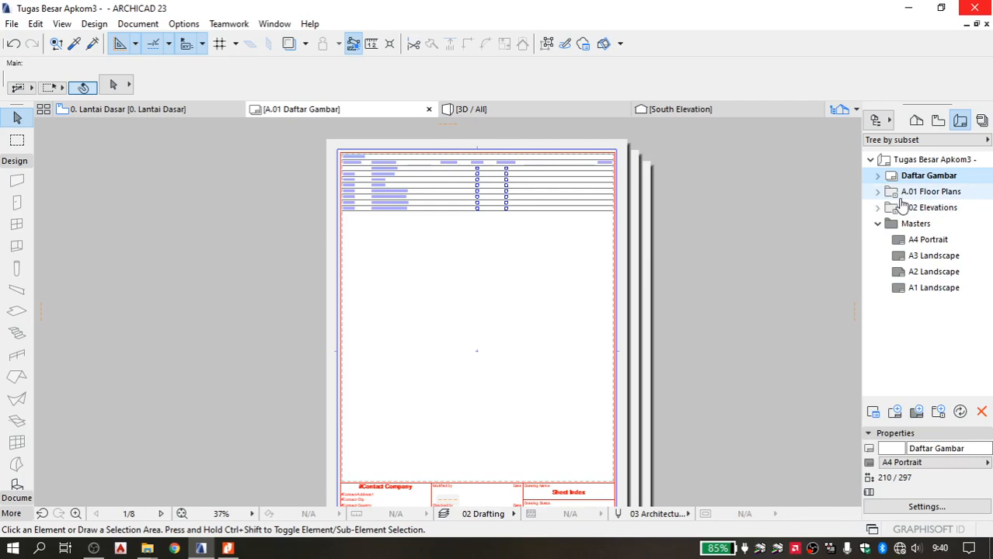
Create a subset named Site Plan directly in the layout book and place it ahead of the Floor Plans subset.
{"action": "left_click", "coordinate": [925, 159]}
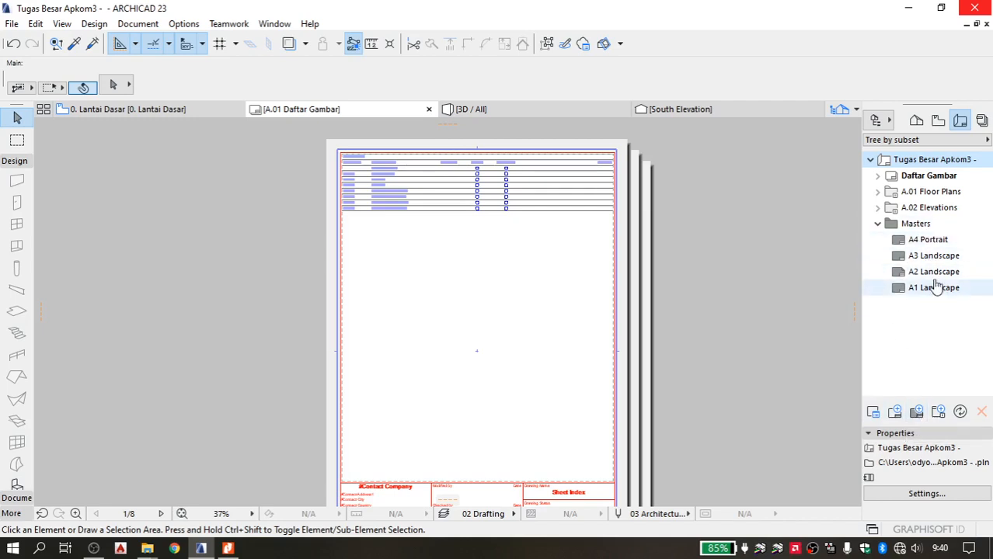
{"action": "left_click", "coordinate": [938, 412]}
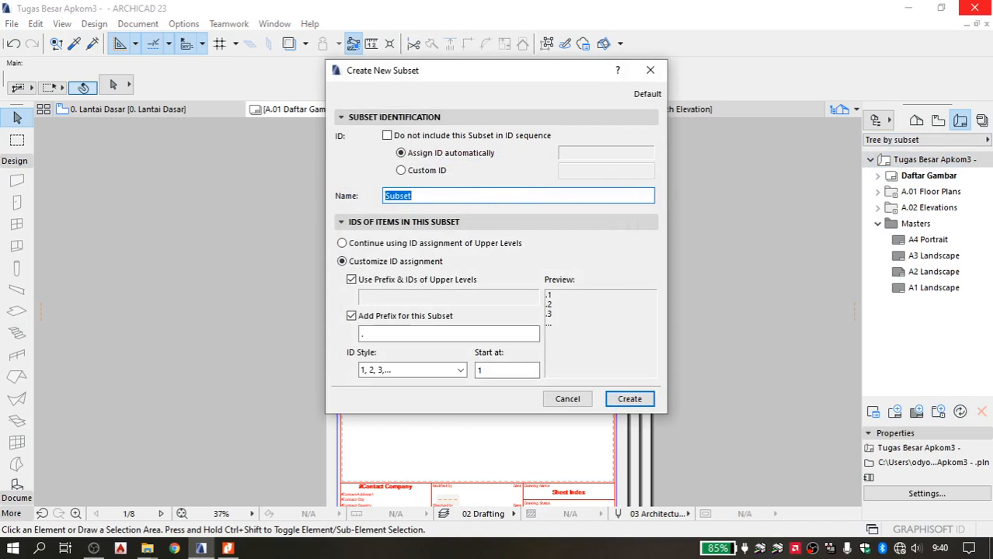
{"action": "type", "text": "Site Plan"}
{"action": "left_click", "coordinate": [630, 399]}
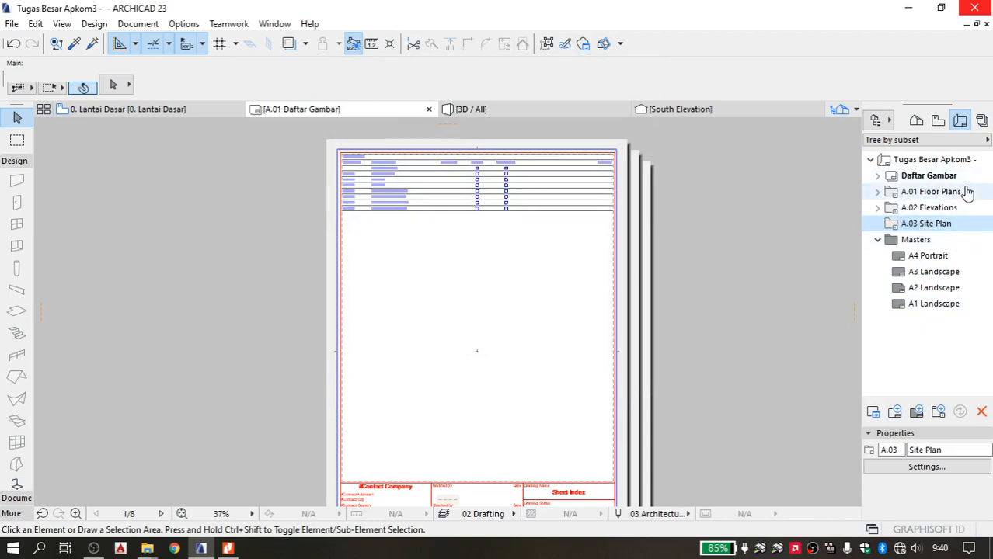
{"action": "left_click", "coordinate": [921, 241]}
{"action": "left_click_drag", "start_coordinate": [926, 224], "coordinate": [957, 188]}
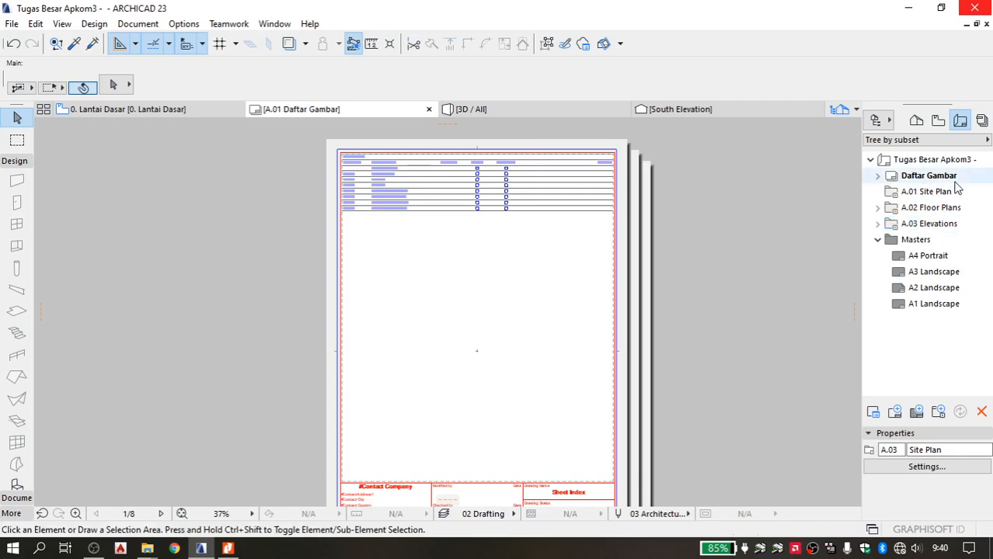
Create a layout named Site Plan in the Site Plan subset using the A3 Landscape master, and collapse the subset after viewing the sheet.
{"action": "left_click", "coordinate": [916, 192]}
{"action": "left_click", "coordinate": [938, 193]}
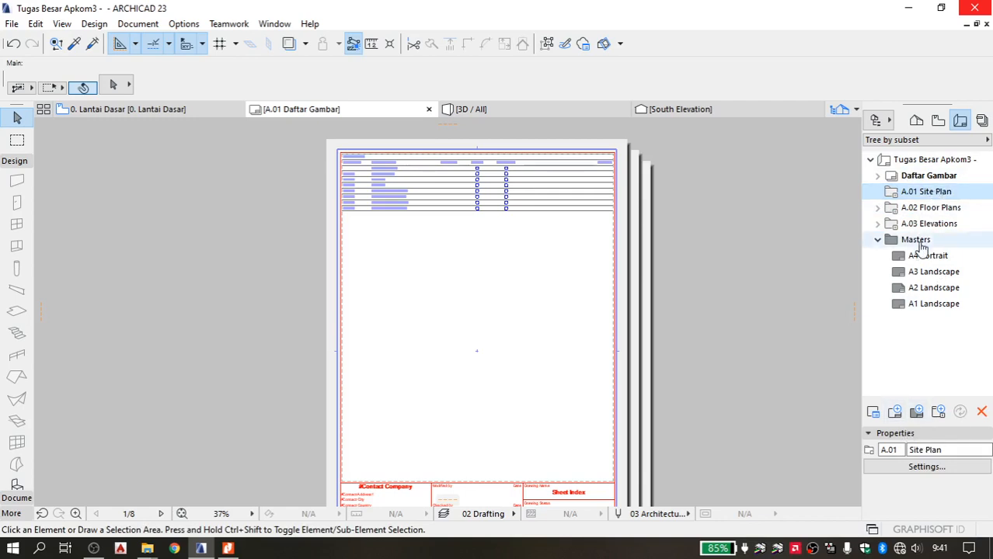
{"action": "left_click", "coordinate": [897, 412]}
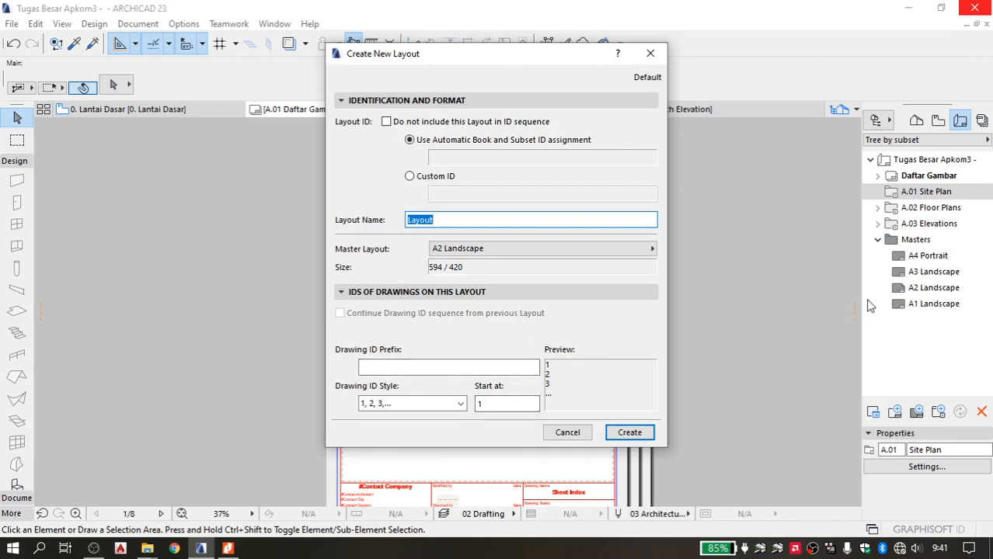
{"action": "type", "text": "Site Plan"}
{"action": "left_click", "coordinate": [506, 249]}
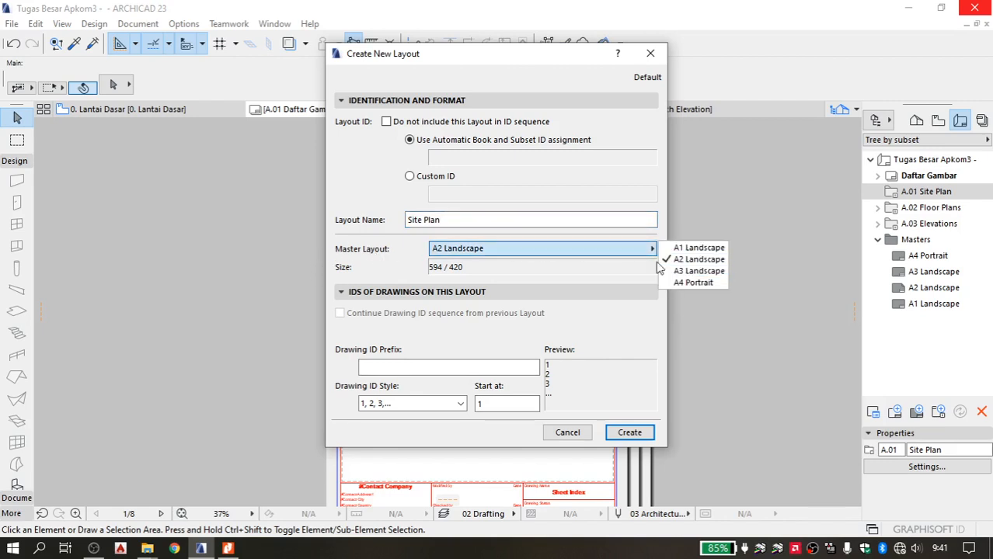
{"action": "left_click", "coordinate": [701, 271]}
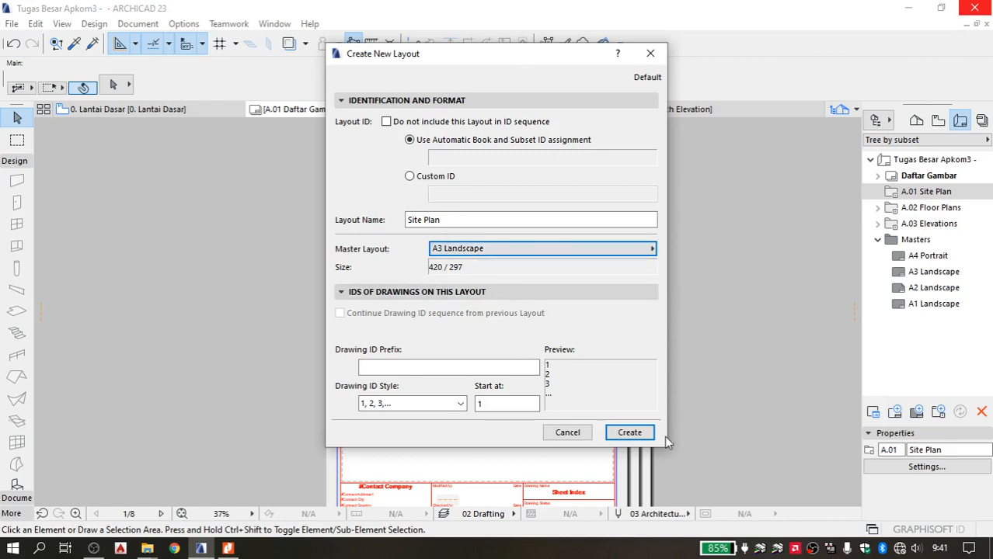
{"action": "left_click", "coordinate": [628, 432]}
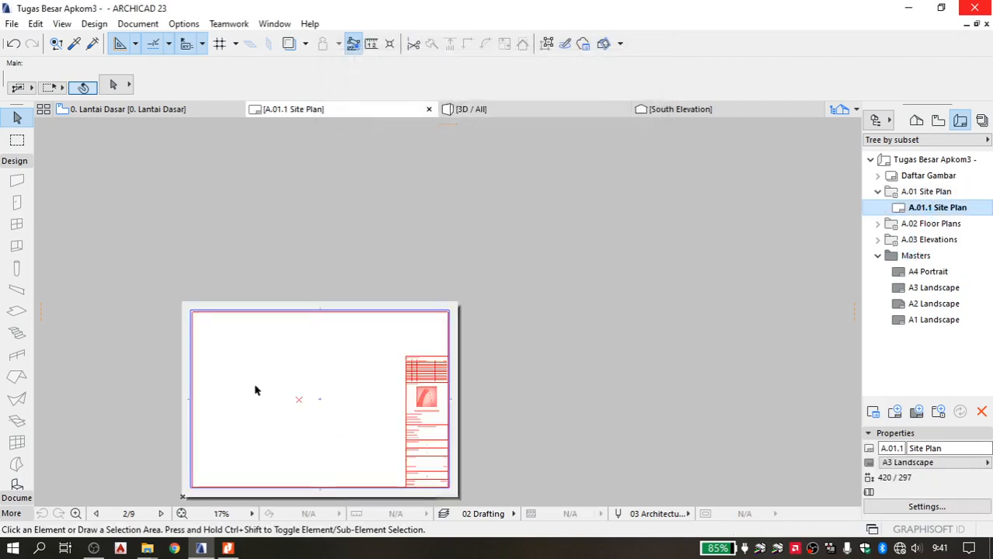
{"action": "middle_click_drag", "start_coordinate": [320, 399], "coordinate": [457, 299]}
{"action": "scroll", "coordinate": [460, 292], "scroll_direction": "up", "scroll_amount": 1}
{"action": "scroll", "coordinate": [460, 296], "scroll_direction": "up", "scroll_amount": 3}
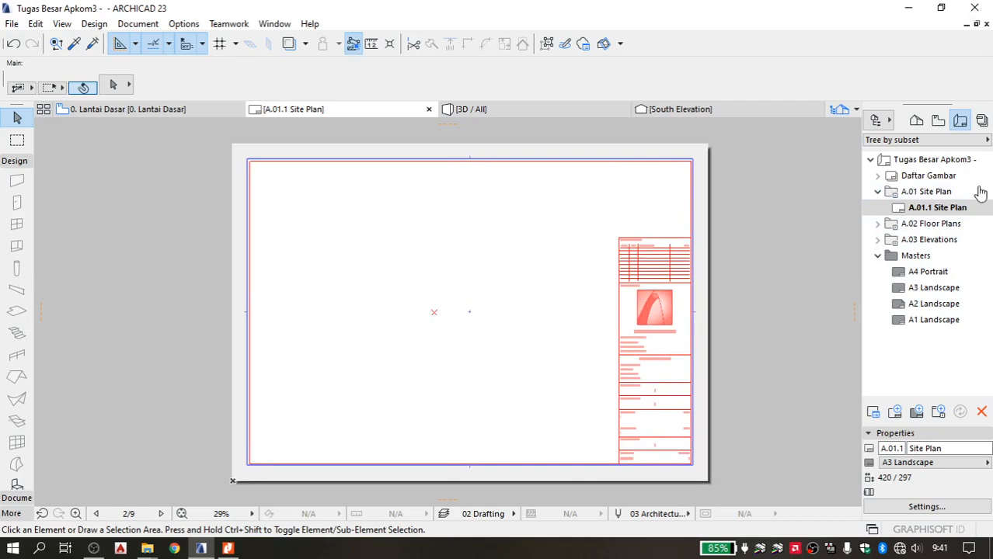
{"action": "left_click", "coordinate": [877, 191]}
Create a layout named Cover at the top level of the layout book, based on the A3 Landscape master.
{"action": "left_click", "coordinate": [928, 176]}
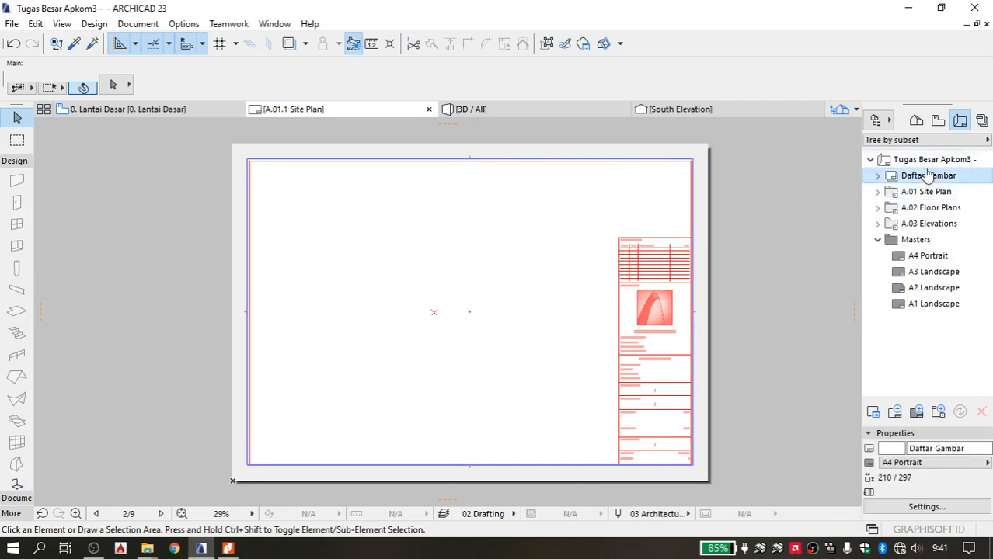
{"action": "left_click", "coordinate": [930, 161]}
{"action": "left_click", "coordinate": [929, 177]}
{"action": "left_click", "coordinate": [928, 160]}
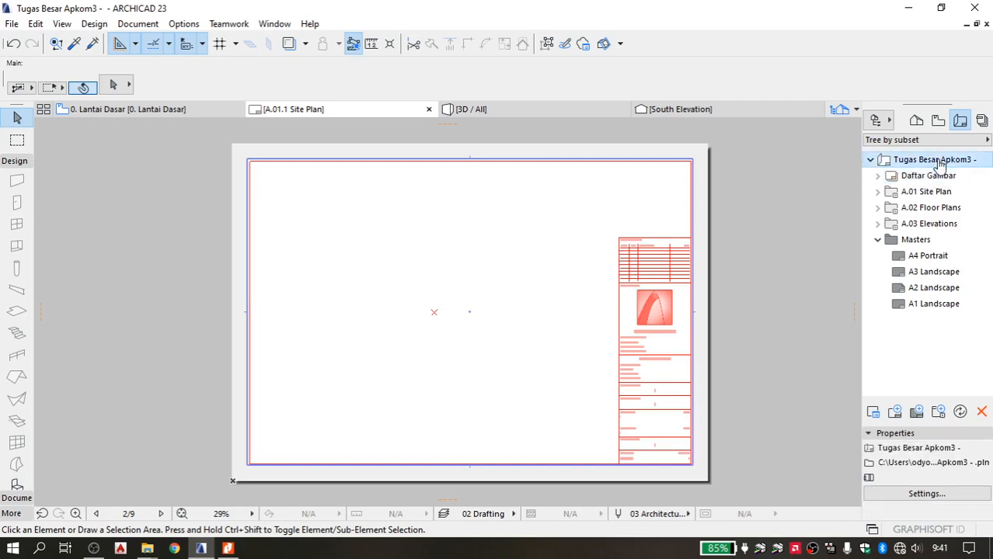
{"action": "left_click", "coordinate": [895, 413]}
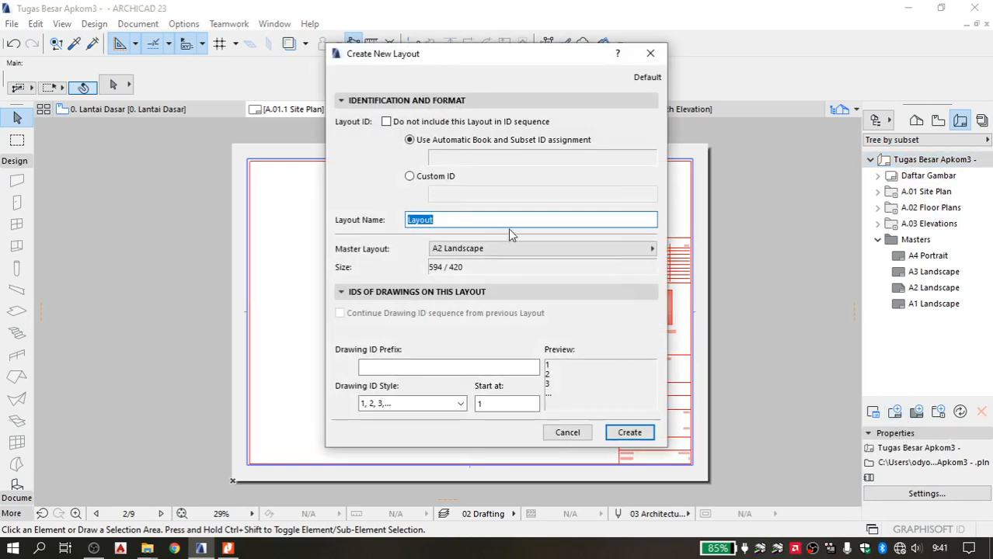
{"action": "type", "text": "Cover"}
{"action": "left_click", "coordinate": [555, 249]}
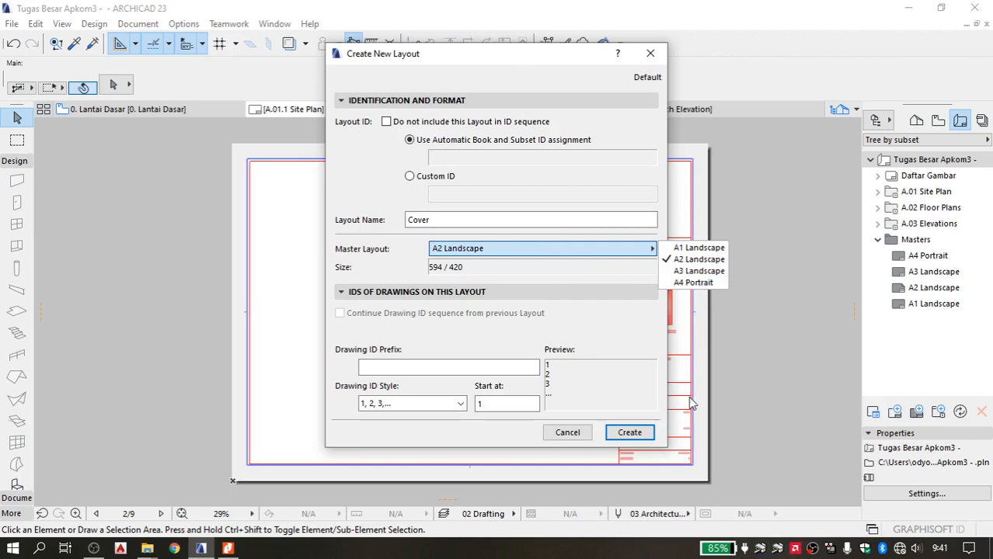
{"action": "left_click", "coordinate": [690, 271]}
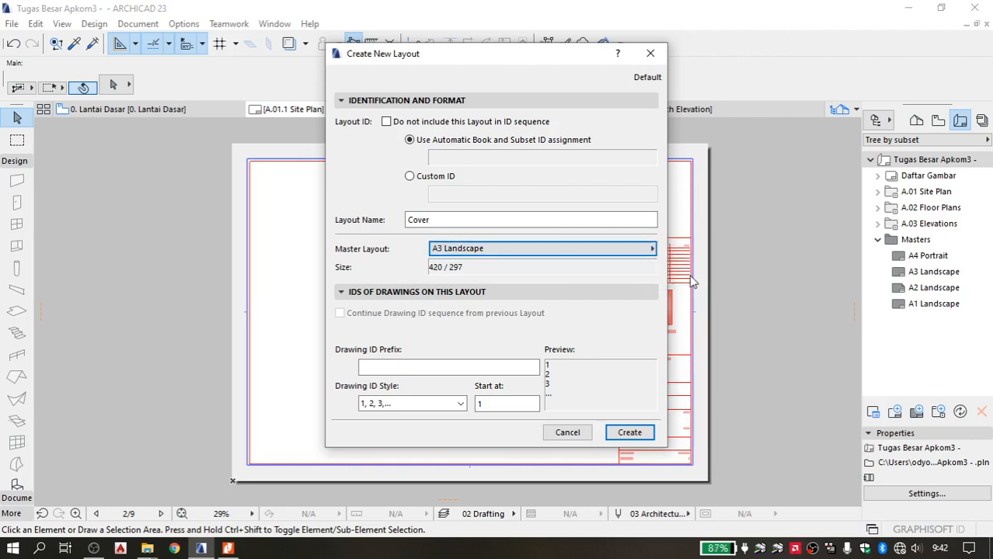
{"action": "left_click", "coordinate": [631, 432]}
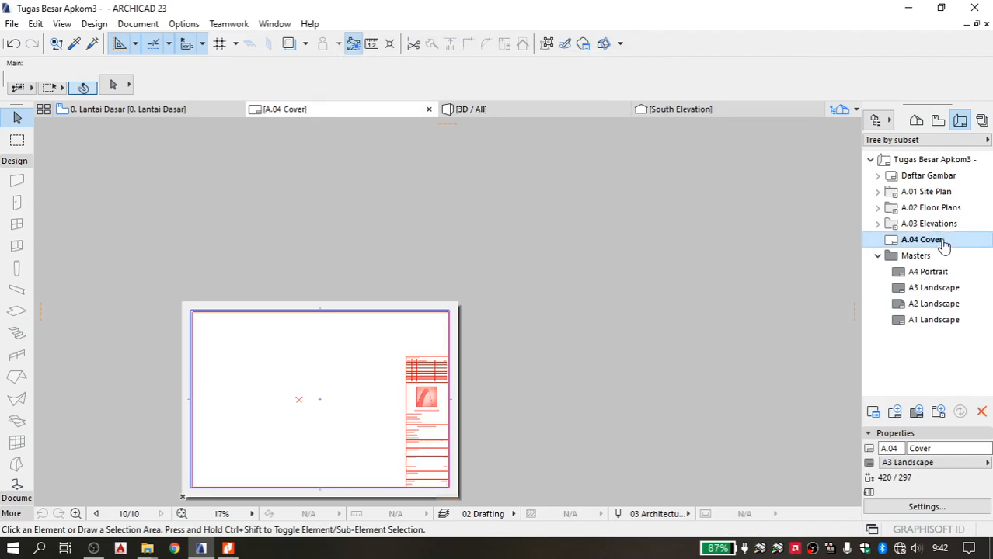
Move the Cover layout to the start of the layout book, before Daftar Gambar, and open it with the whole sheet in view.
{"action": "left_click_drag", "start_coordinate": [942, 245], "coordinate": [963, 169]}
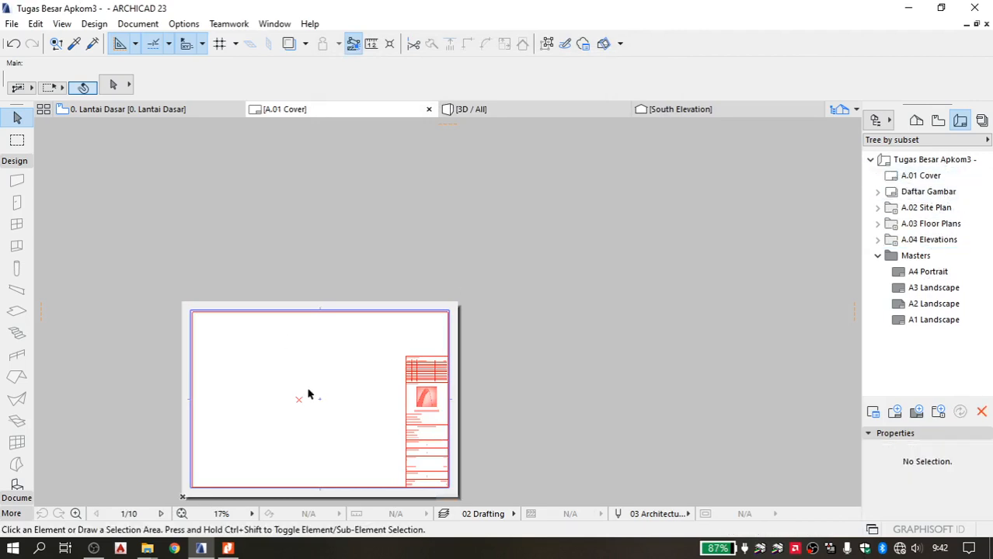
{"action": "middle_click_drag", "start_coordinate": [307, 395], "coordinate": [418, 335]}
{"action": "scroll", "coordinate": [420, 301], "scroll_direction": "up", "scroll_amount": 4}
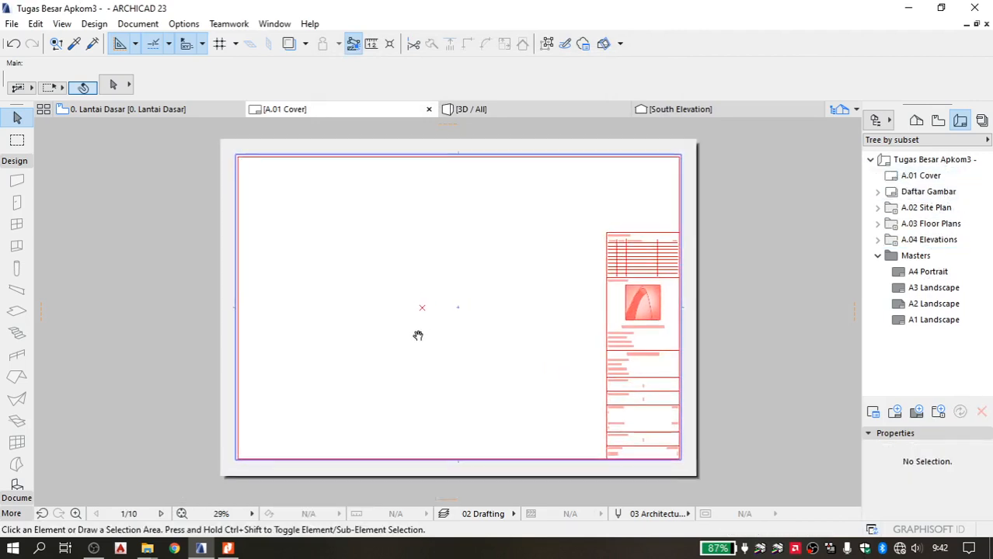
{"action": "left_click", "coordinate": [929, 178]}
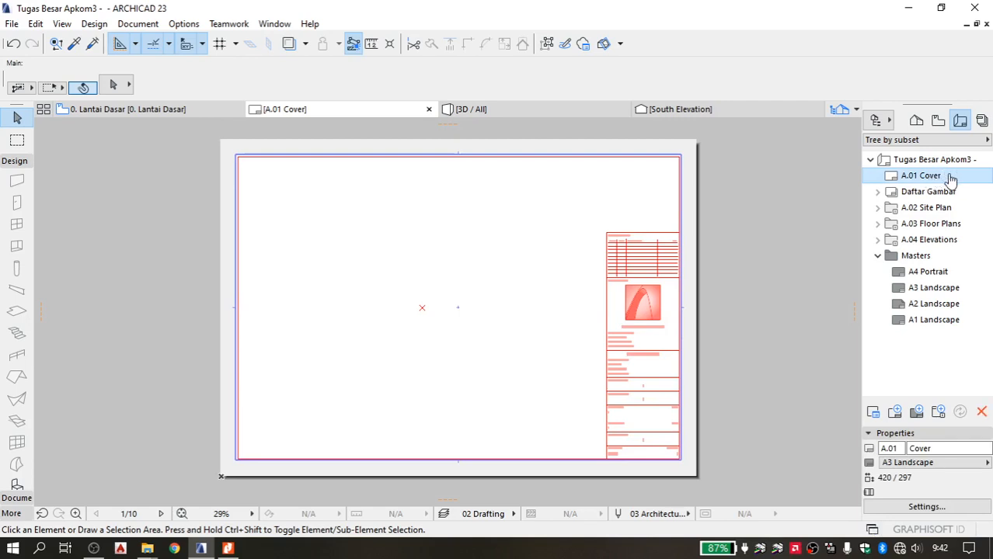
{"action": "left_click", "coordinate": [941, 256]}
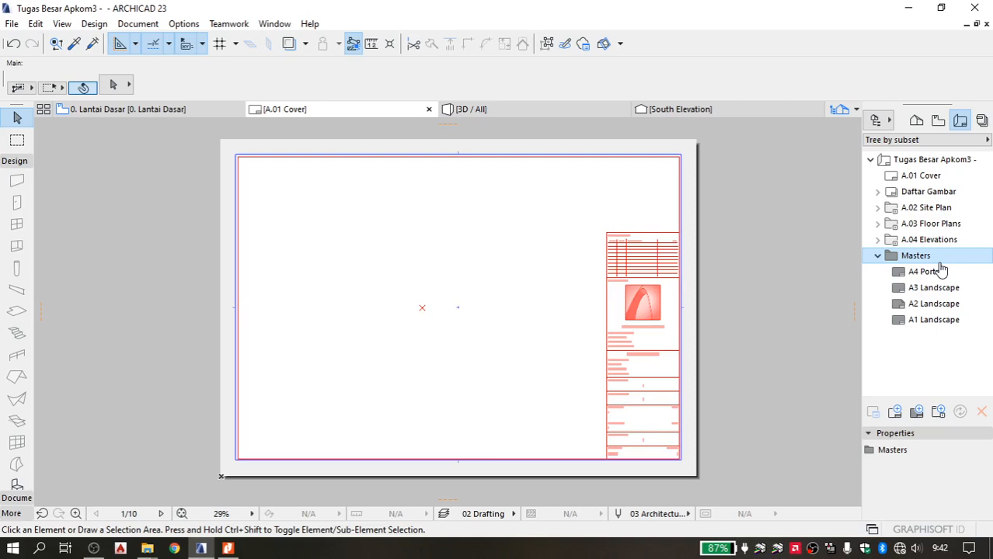
{"action": "left_click", "coordinate": [919, 178]}
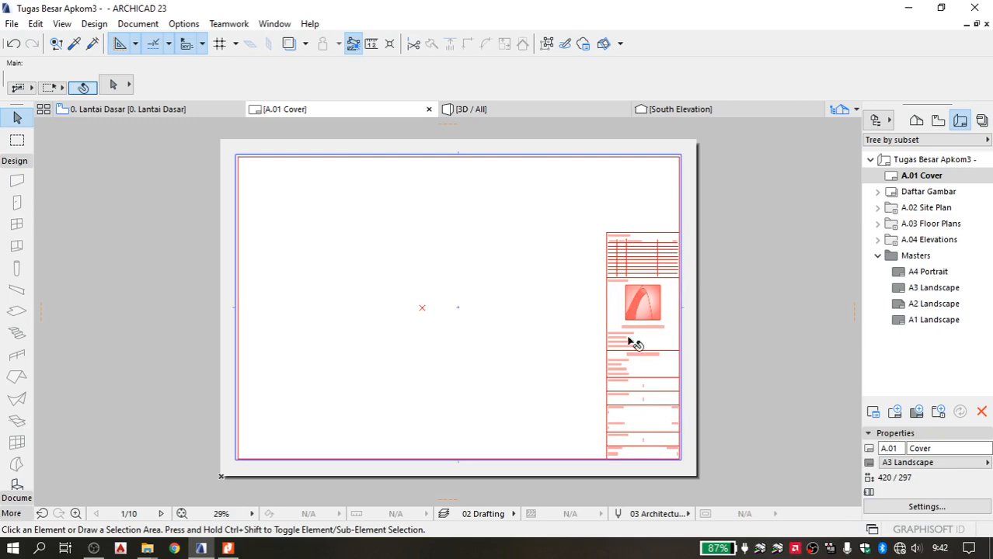
Examine the A3 Landscape master's title block and frame, comparing them with how they appear on the A.01 Cover layout.
{"action": "left_click", "coordinate": [940, 257]}
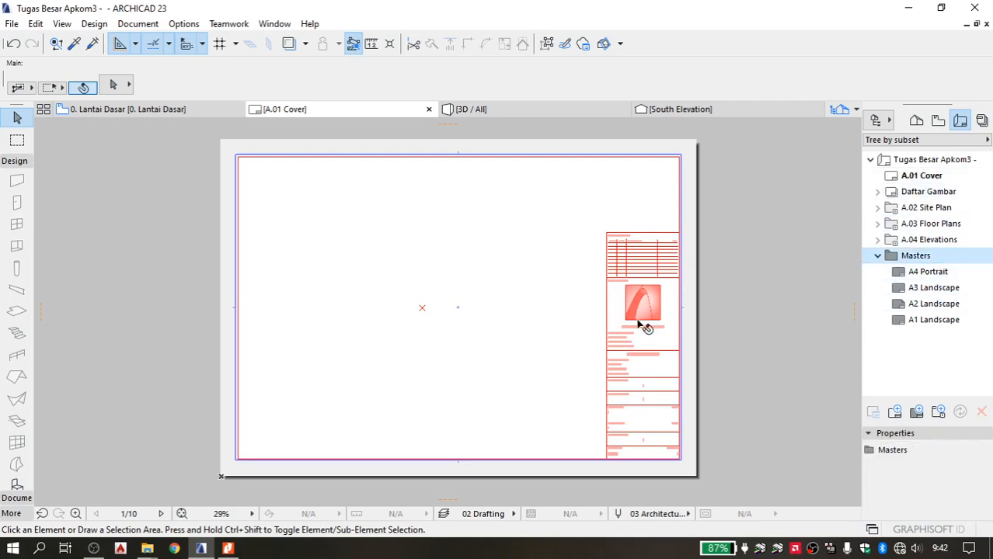
{"action": "left_click", "coordinate": [914, 293]}
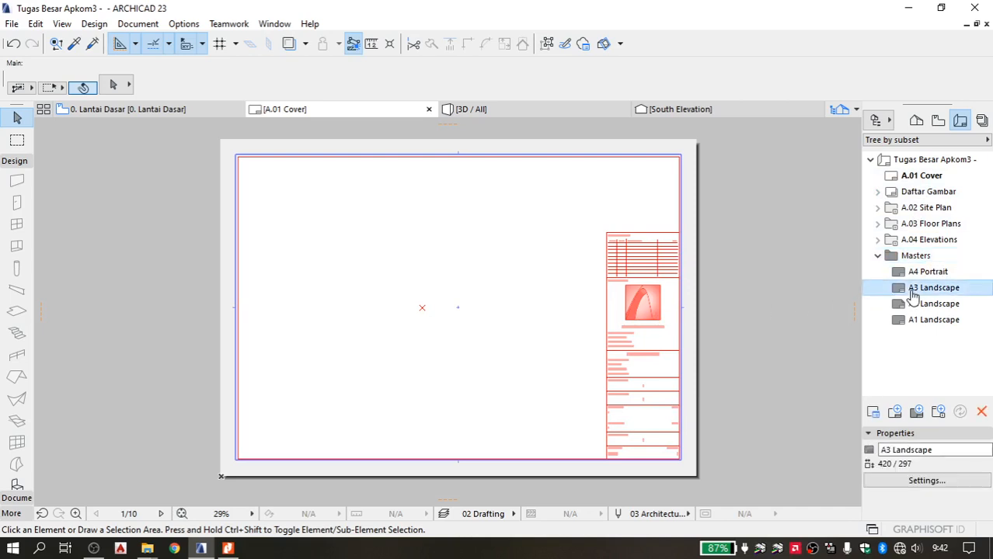
{"action": "double_click", "coordinate": [914, 291]}
{"action": "middle_click_drag", "start_coordinate": [667, 359], "coordinate": [655, 357]}
{"action": "left_click", "coordinate": [658, 208]}
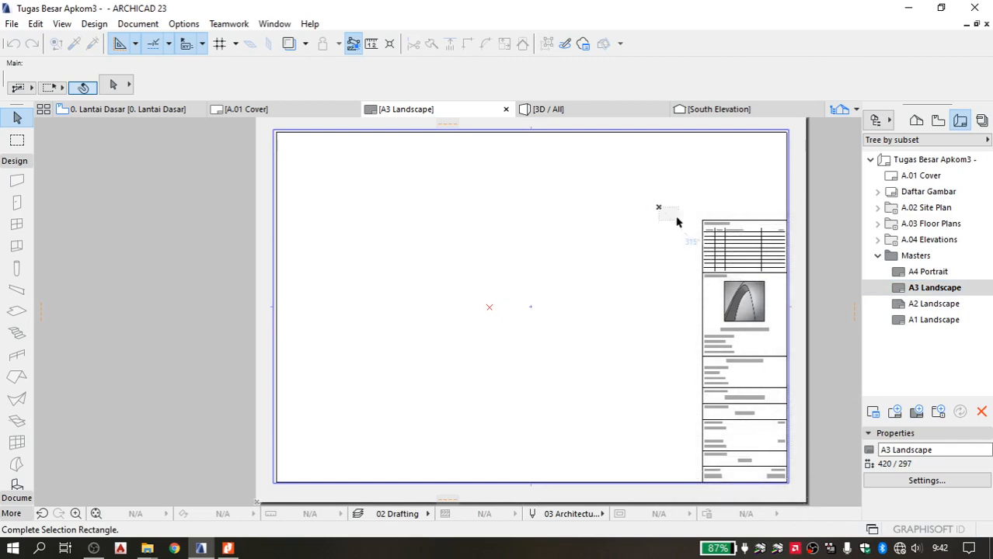
{"action": "left_click", "coordinate": [677, 219]}
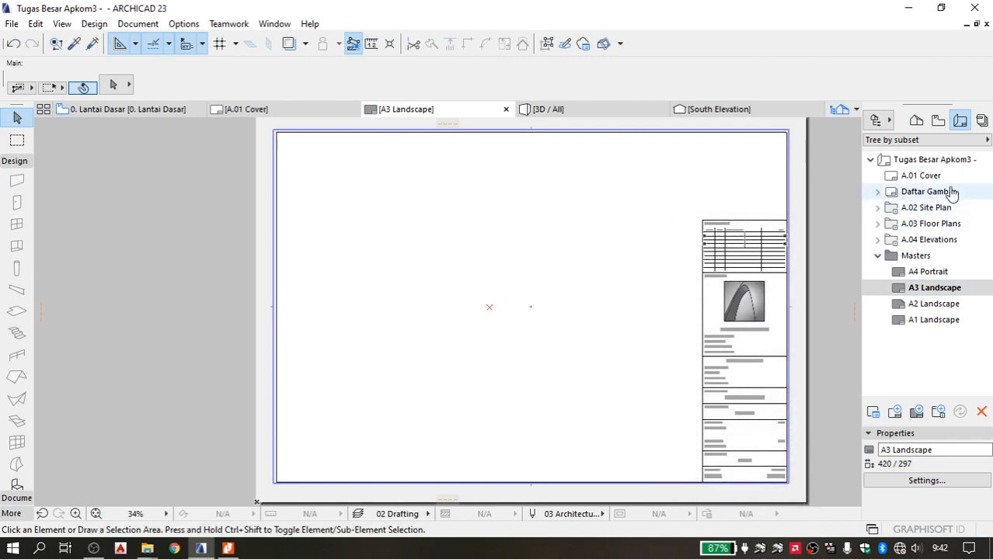
{"action": "double_click", "coordinate": [921, 176]}
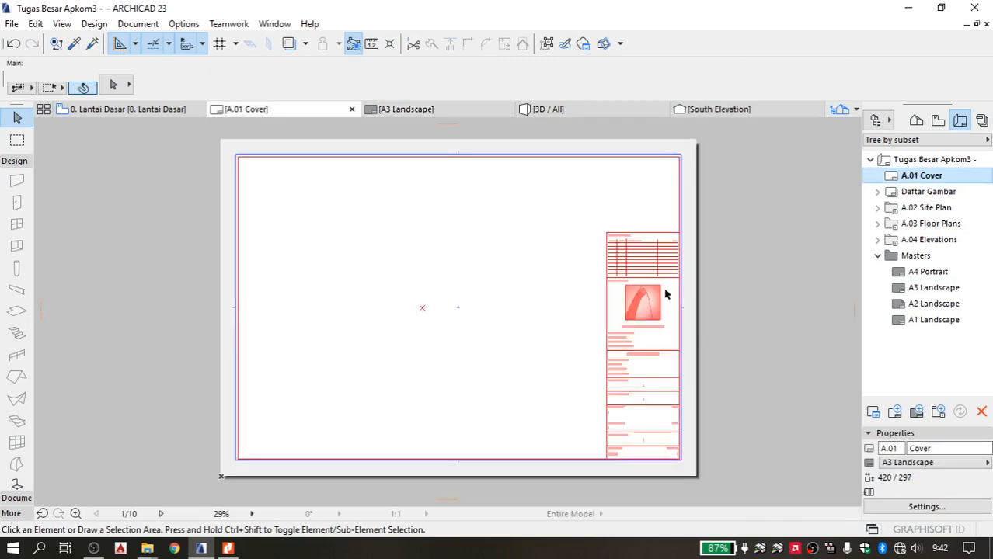
{"action": "left_click_drag", "start_coordinate": [598, 235], "coordinate": [738, 467]}
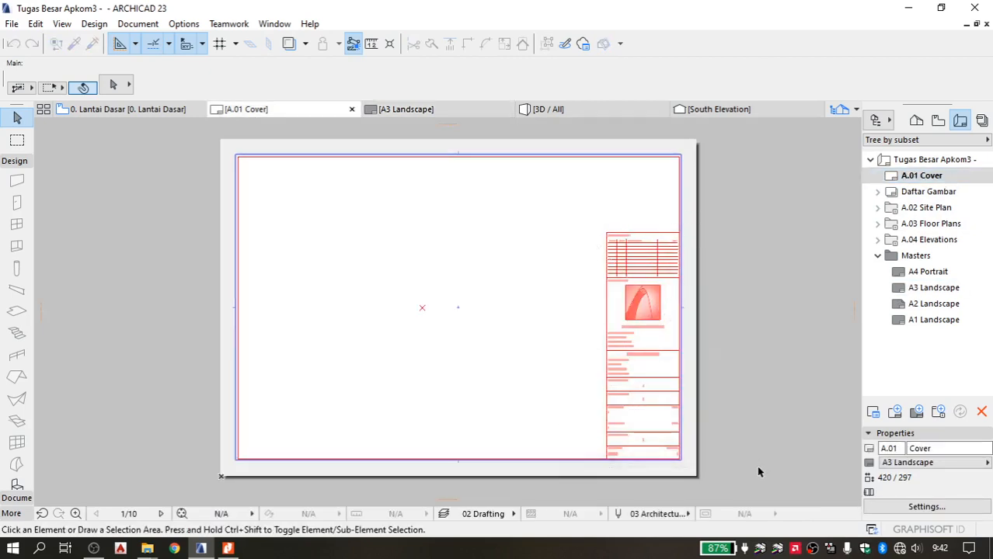
{"action": "mouse_move", "coordinate": [641, 210]}
{"action": "left_mouse_down"}
{"action": "mouse_move", "coordinate": [536, 293]}
{"action": "mouse_move", "coordinate": [522, 293]}
{"action": "left_mouse_up"}
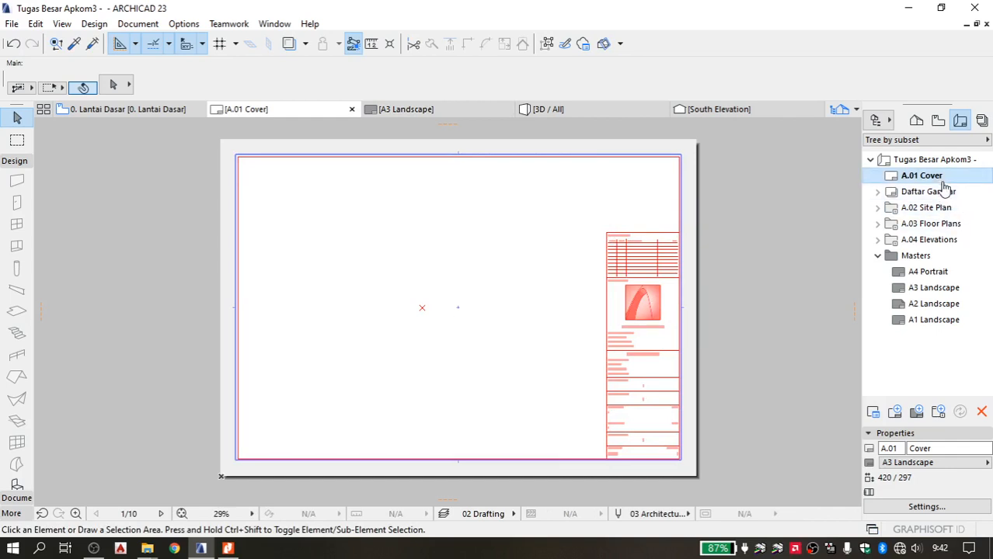
{"action": "left_click", "coordinate": [947, 289]}
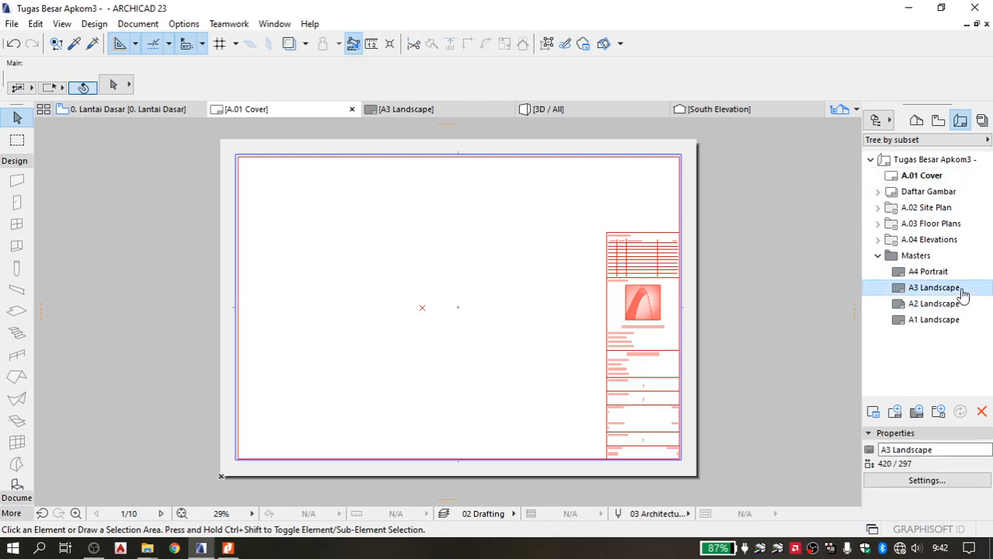
{"action": "double_click", "coordinate": [947, 289]}
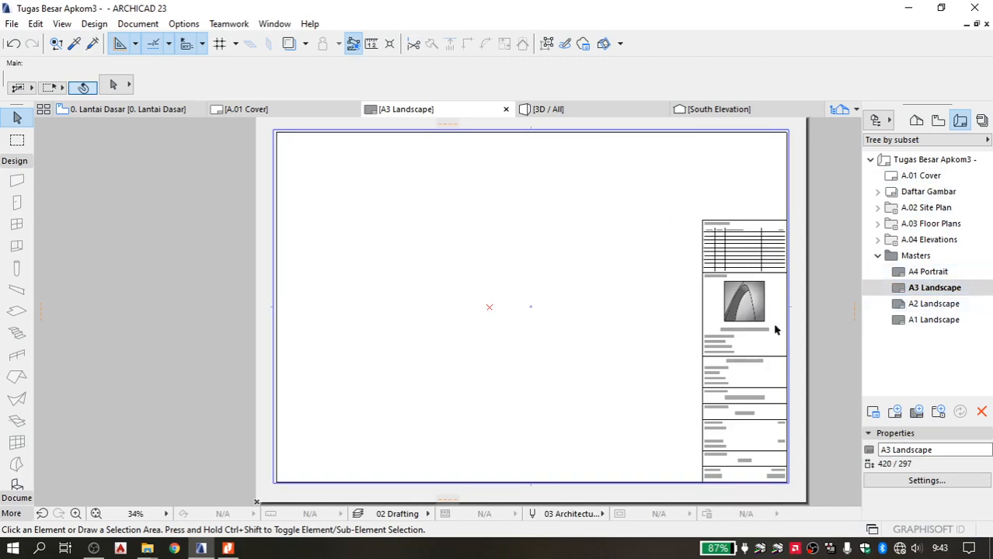
Start a new master layout named Cover with the A3 (ISO) - Metric sheet size.
{"action": "left_click", "coordinate": [916, 414]}
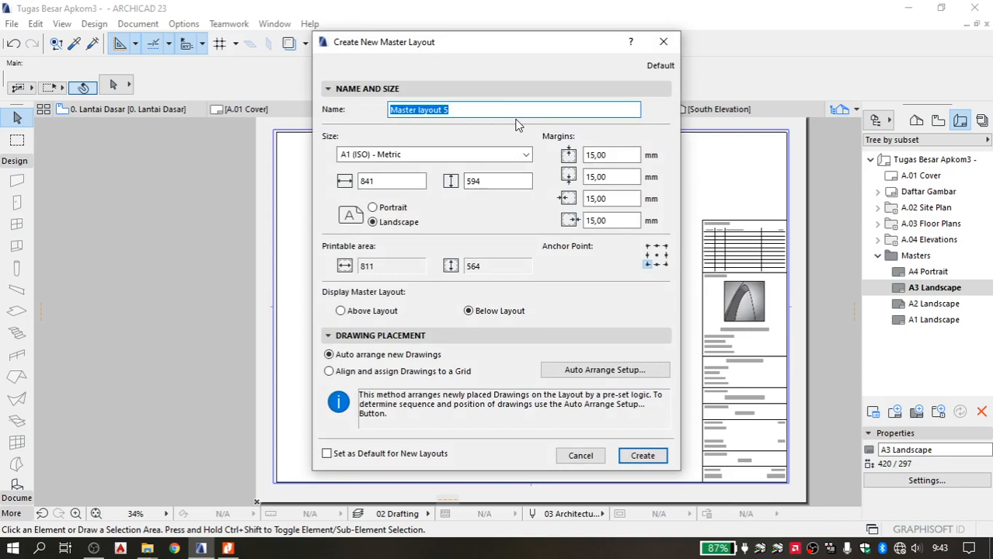
{"action": "type", "text": "Cover"}
{"action": "left_click", "coordinate": [466, 154]}
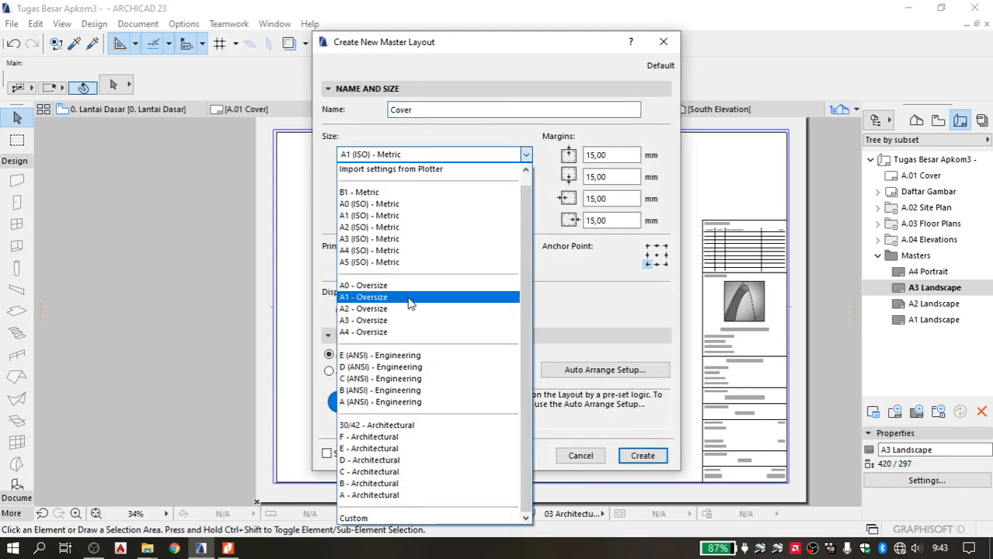
{"action": "left_click", "coordinate": [418, 244]}
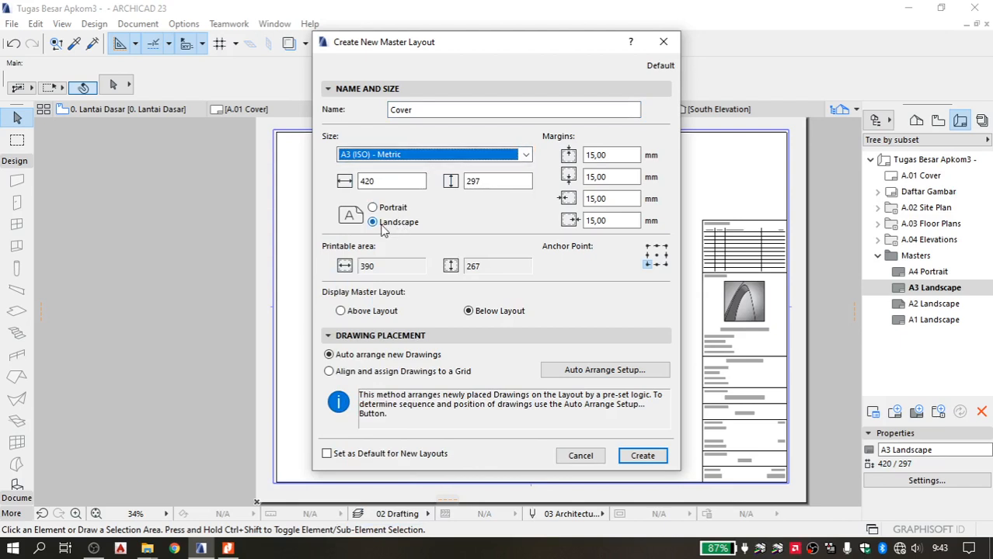
Set all four margins of the new Cover master layout to 0 mm and create it.
{"action": "left_click", "coordinate": [587, 156]}
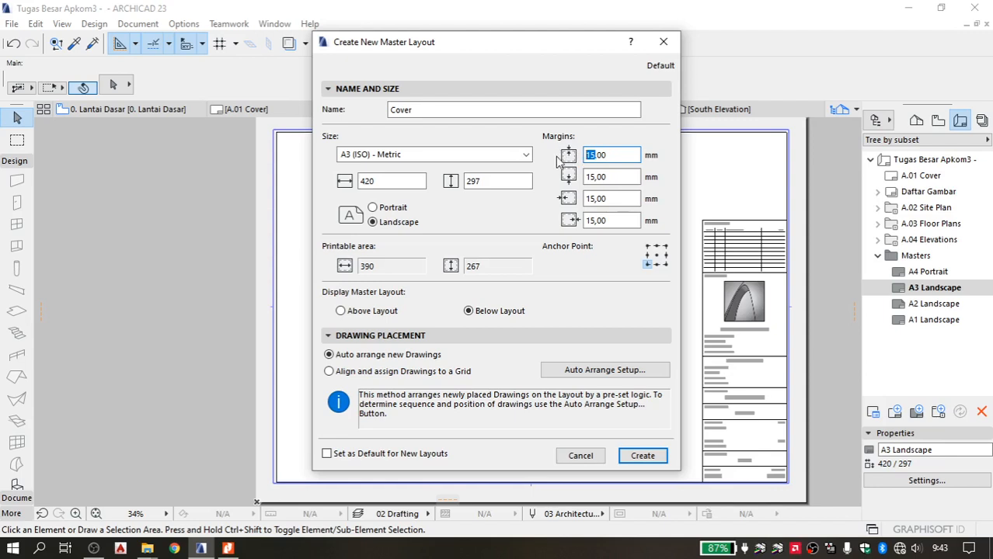
{"action": "type", "text": "0"}
{"action": "key", "text": "Tab"}
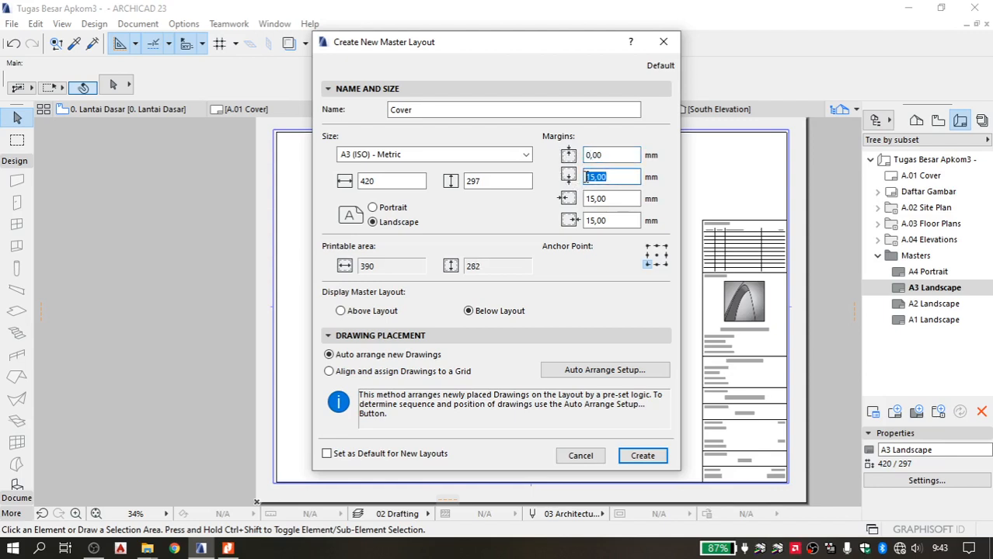
{"action": "type", "text": "0"}
{"action": "key", "text": "Tab"}
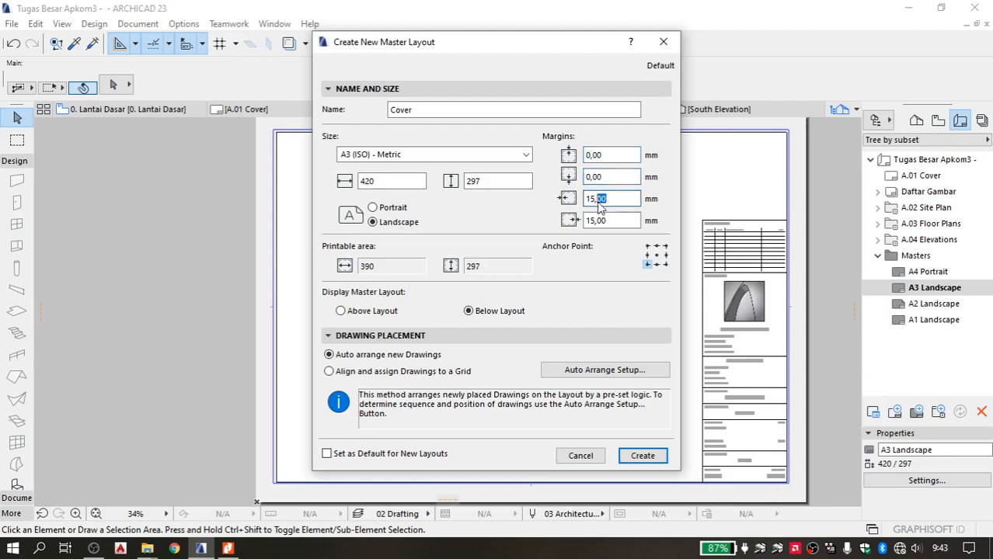
{"action": "type", "text": "0"}
{"action": "key", "text": "Tab"}
{"action": "type", "text": "0"}
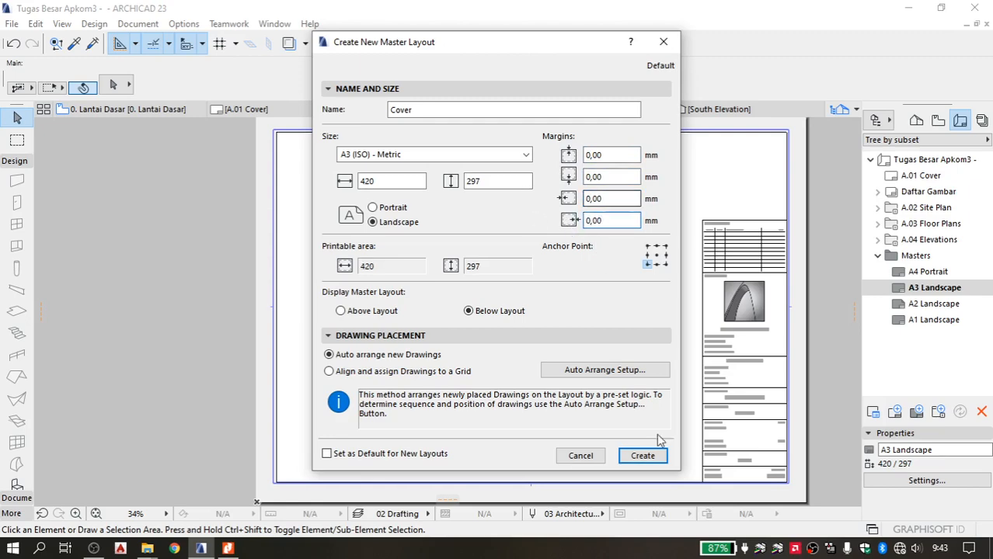
{"action": "left_click", "coordinate": [641, 457]}
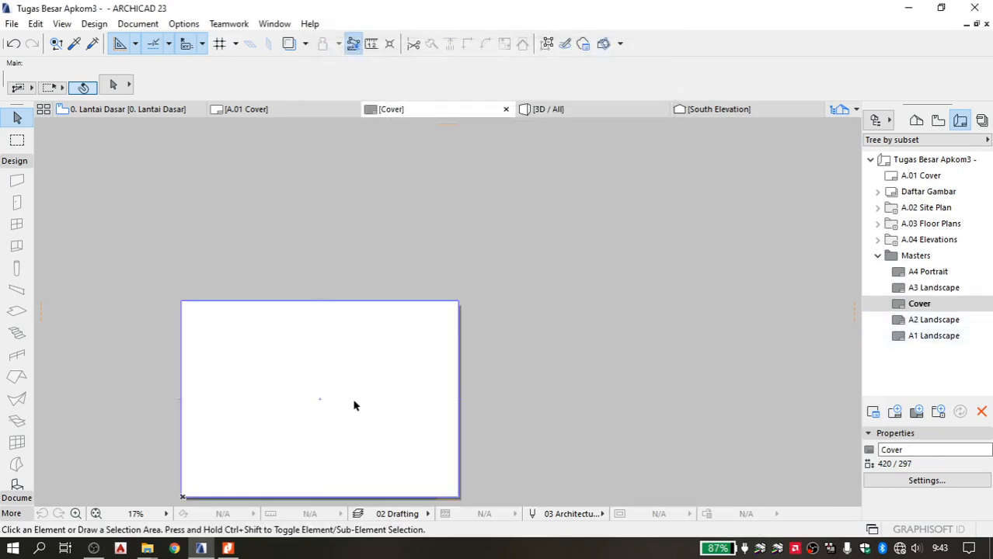
{"action": "middle_click_drag", "start_coordinate": [380, 392], "coordinate": [529, 292]}
{"action": "scroll", "coordinate": [521, 281], "scroll_direction": "up", "scroll_amount": 2}
{"action": "scroll", "coordinate": [521, 281], "scroll_direction": "up", "scroll_amount": 1}
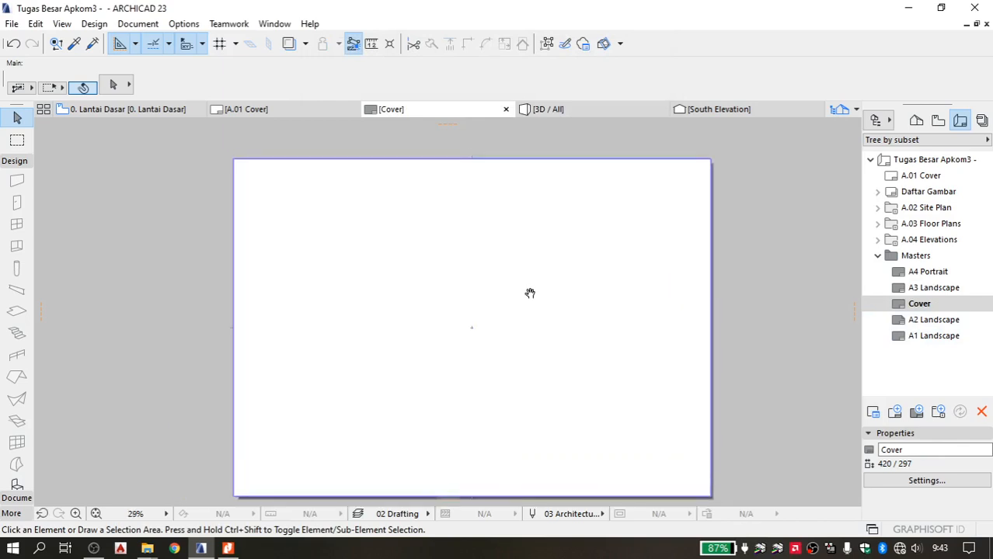
Change the master layout of the A.01 Cover layout to the Cover master.
{"action": "double_click", "coordinate": [945, 177]}
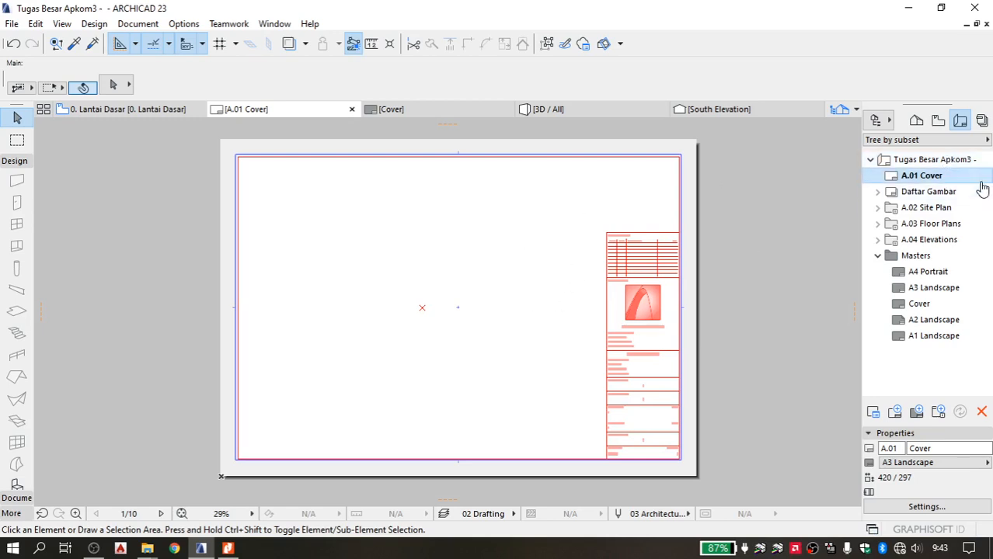
{"action": "right_click", "coordinate": [929, 182]}
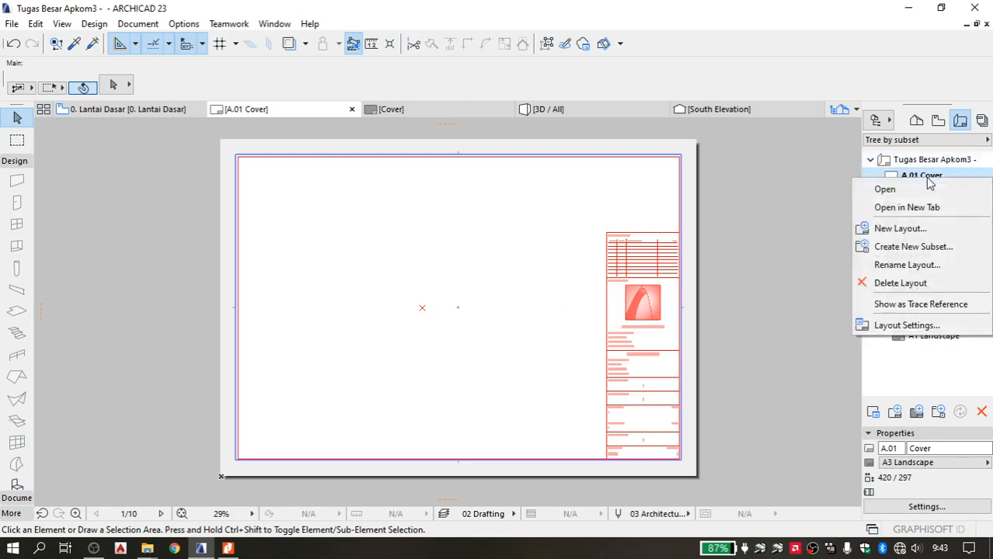
{"action": "left_click", "coordinate": [943, 319]}
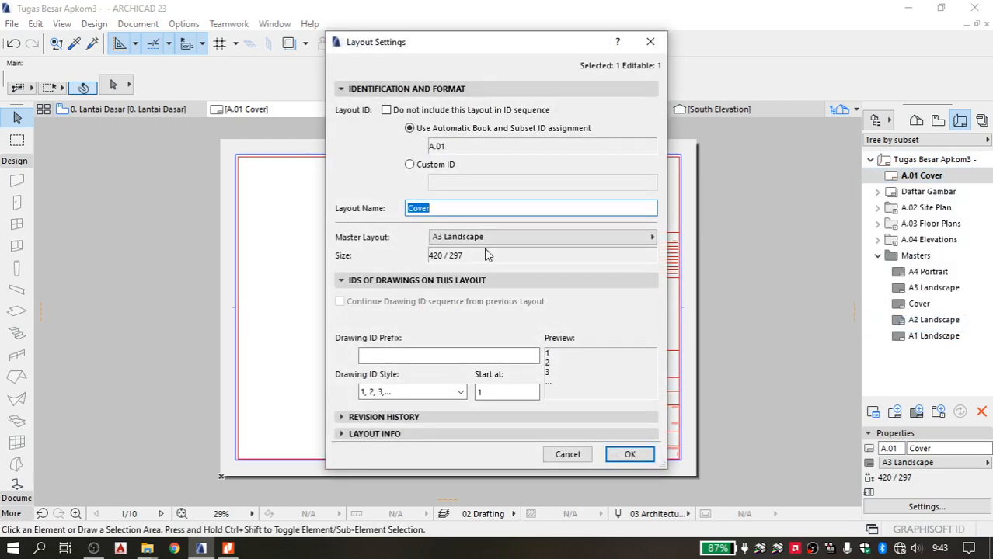
{"action": "left_click", "coordinate": [472, 238]}
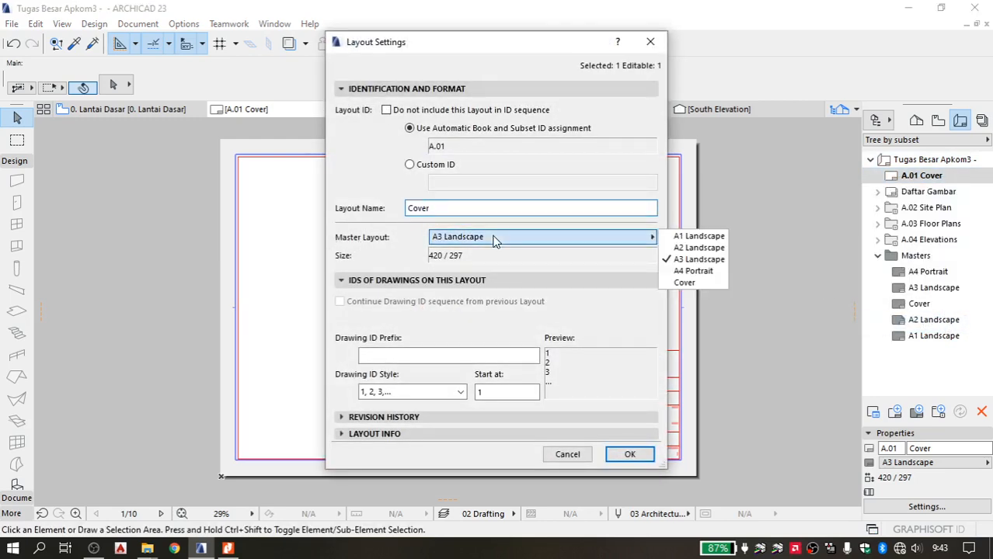
{"action": "left_click", "coordinate": [688, 284]}
{"action": "left_click", "coordinate": [640, 454]}
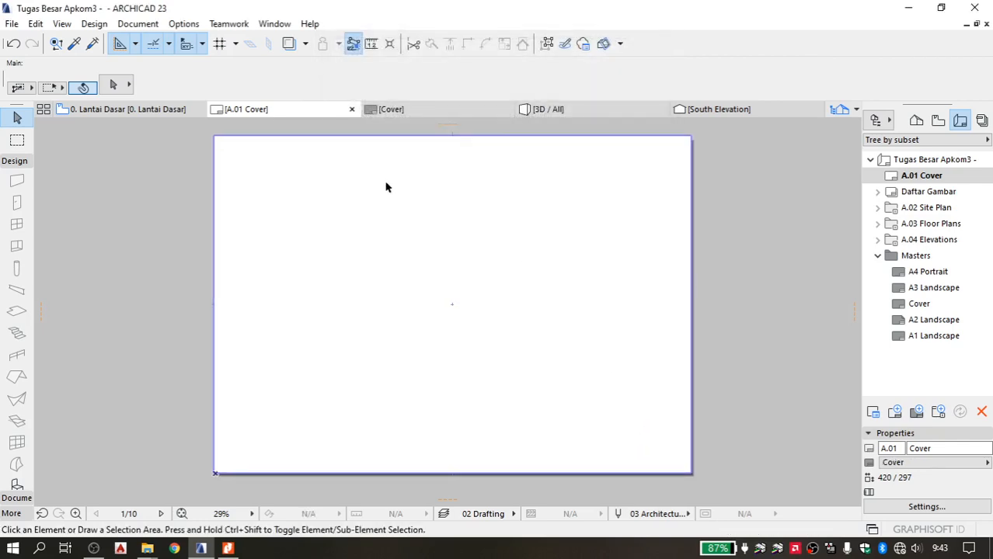
{"action": "left_click", "coordinate": [781, 315]}
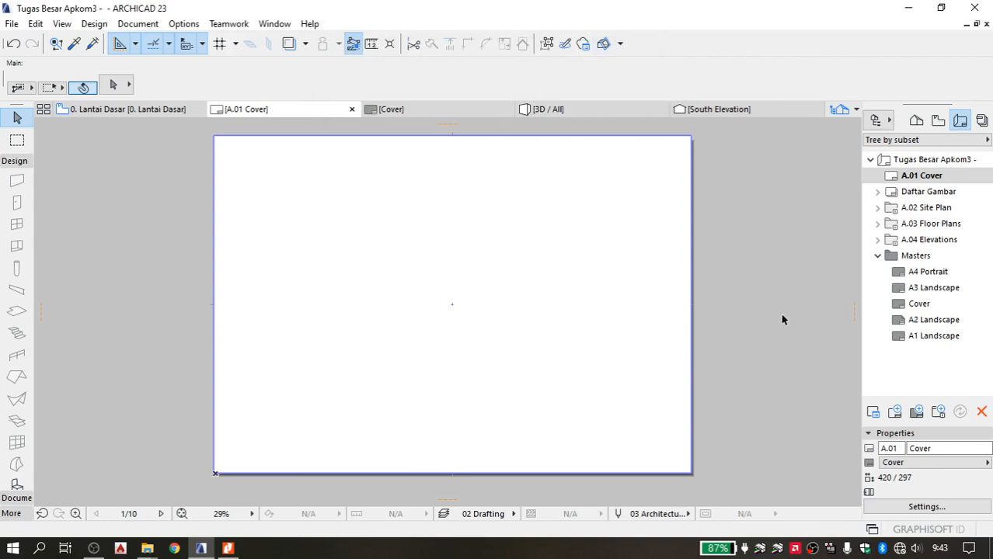
{"action": "left_click", "coordinate": [763, 233]}
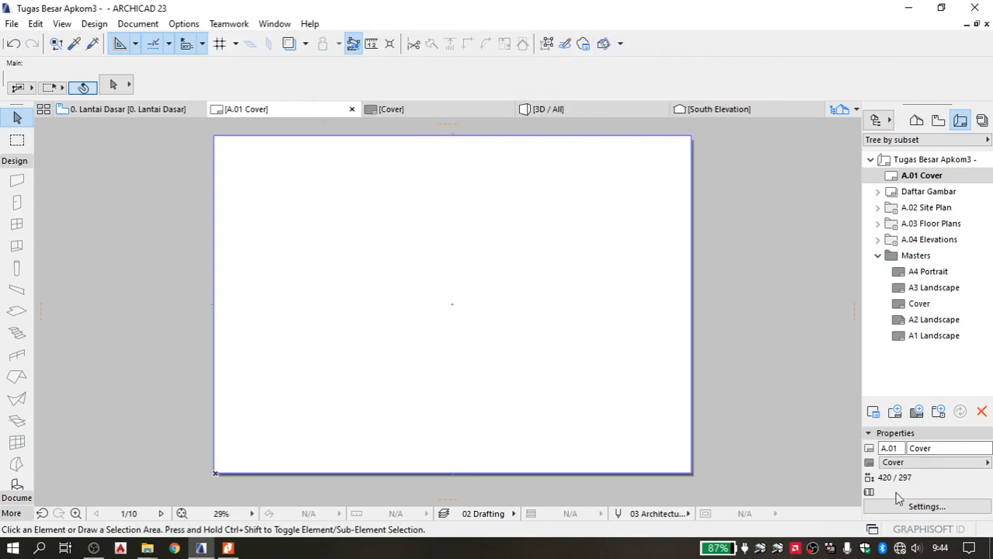
{"action": "left_click", "coordinate": [922, 463]}
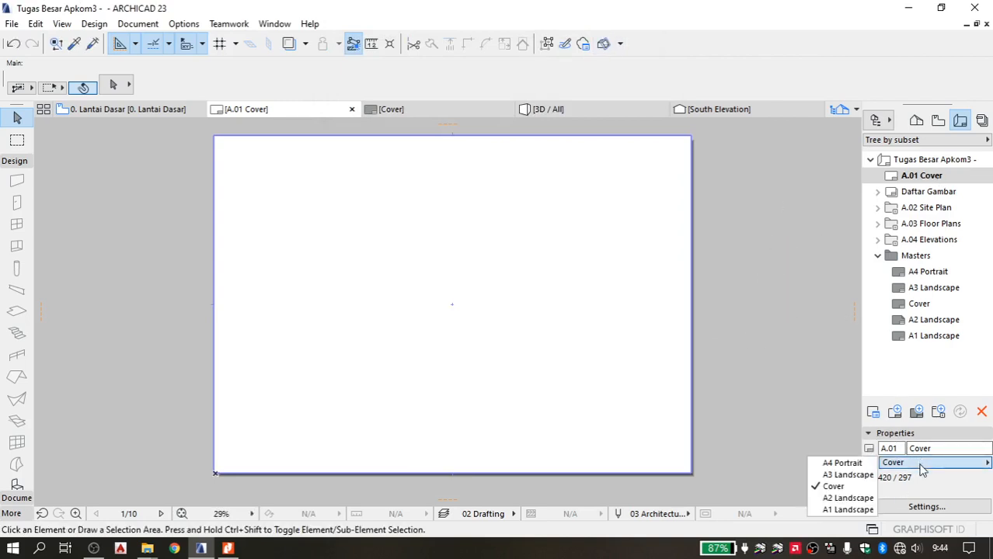
{"action": "left_click", "coordinate": [845, 486]}
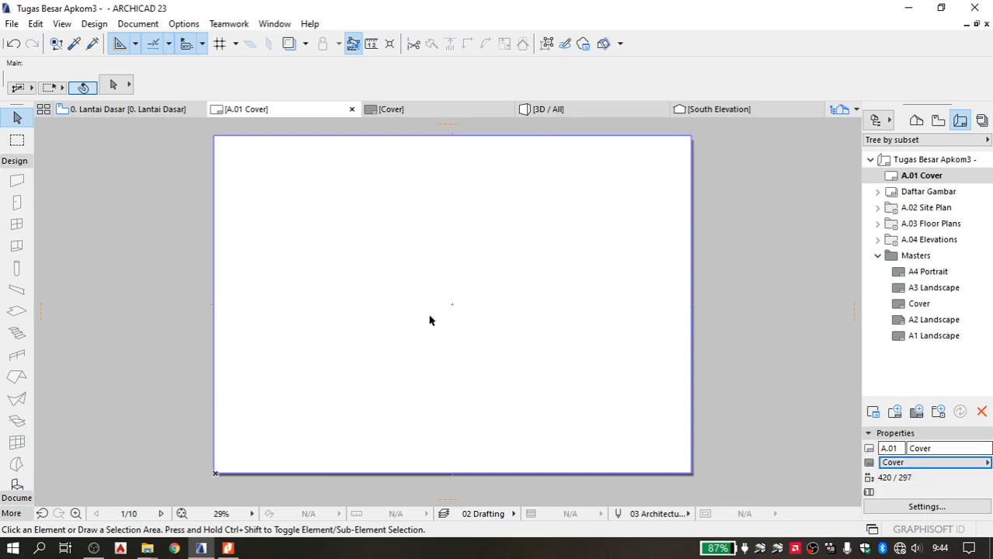
Place a text block reading "TUGAS BESAR APLIKASI KOMPUTER 3" in the upper middle of the Cover sheet.
{"action": "left_click", "coordinate": [14, 161]}
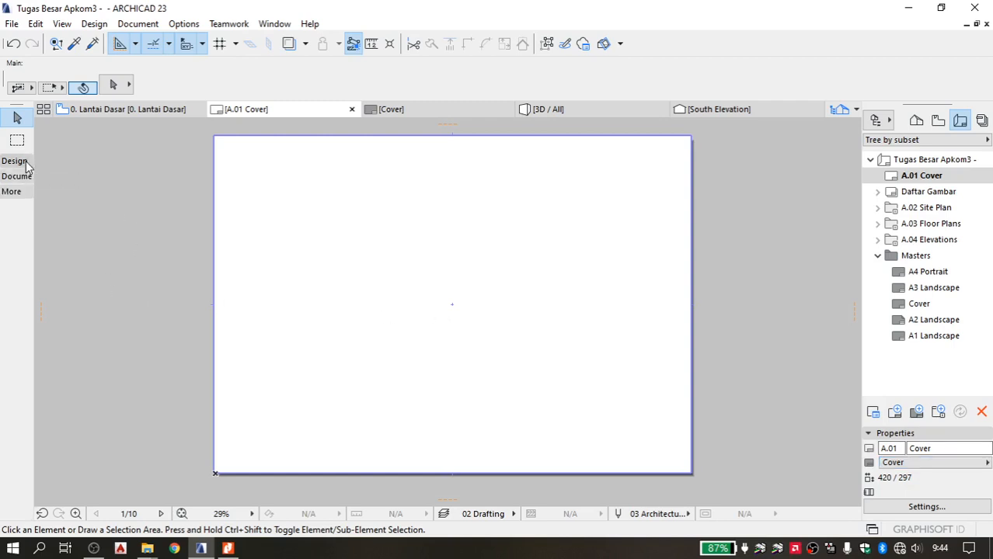
{"action": "left_click", "coordinate": [14, 178]}
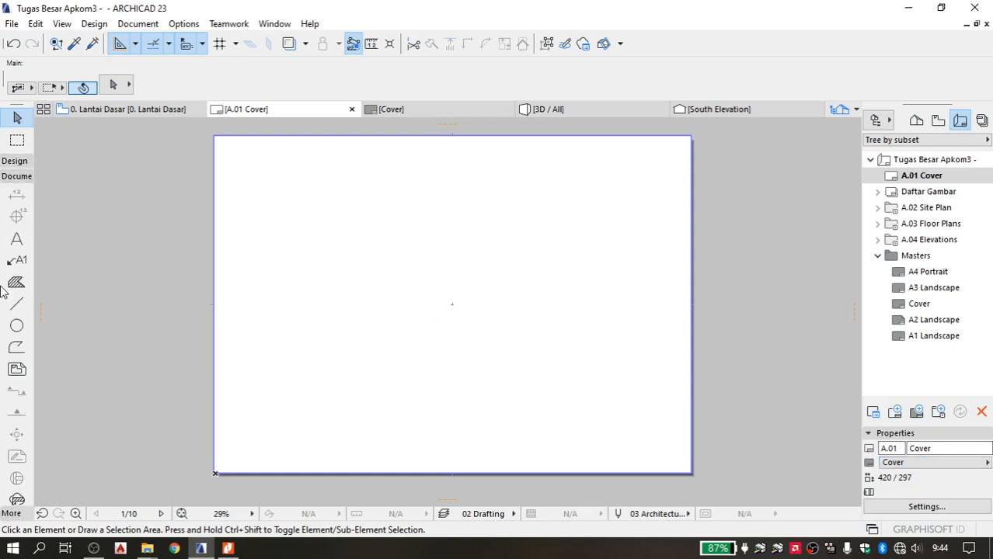
{"action": "left_click", "coordinate": [17, 239]}
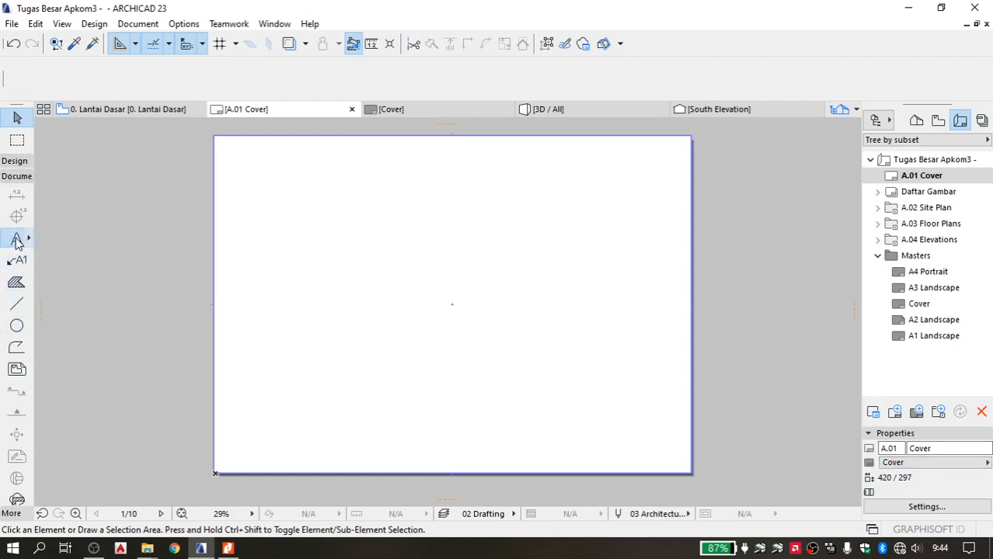
{"action": "left_click", "coordinate": [350, 196]}
{"action": "left_click", "coordinate": [506, 237]}
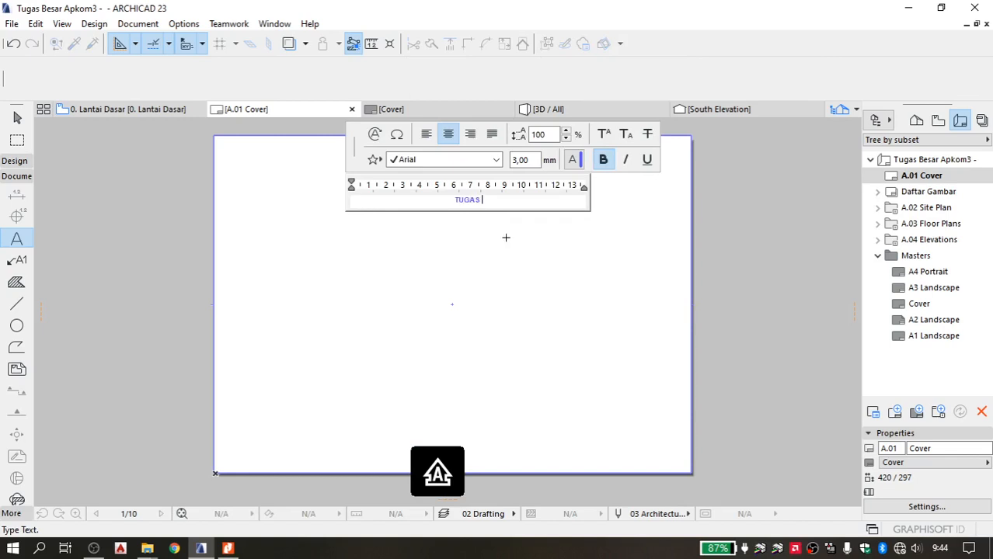
{"action": "type", "text": "TUGAS BESAR"}
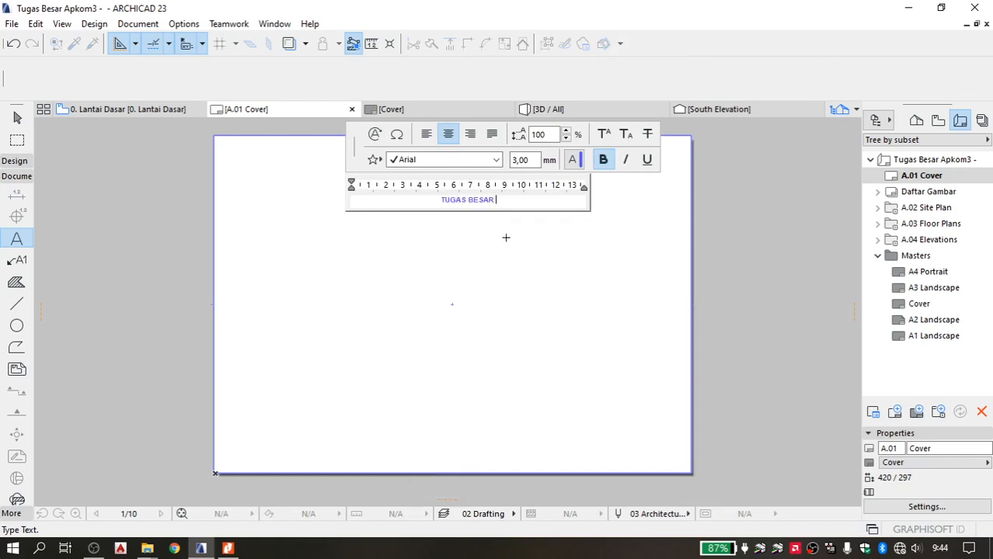
{"action": "type", "text": " APLIKASI KOMPUTER"}
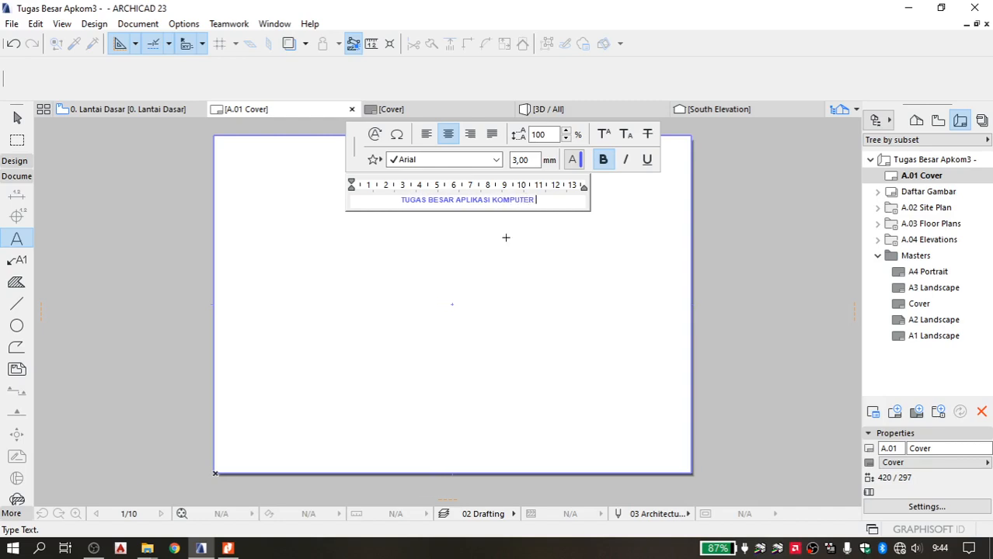
{"action": "type", "text": " 3"}
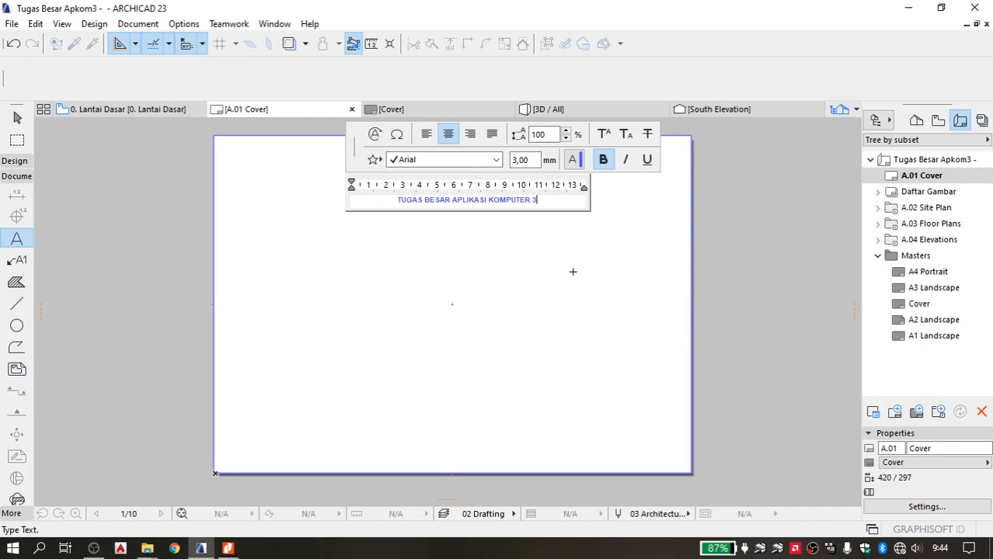
{"action": "left_click", "coordinate": [529, 296]}
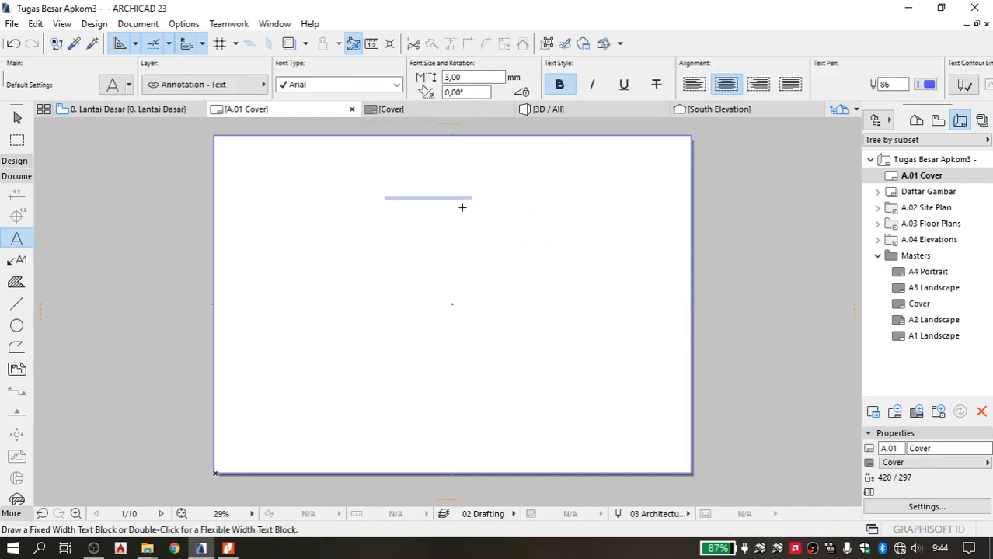
{"action": "scroll", "coordinate": [437, 198], "scroll_direction": "up", "scroll_amount": 4}
{"action": "scroll", "coordinate": [434, 197], "scroll_direction": "down", "scroll_amount": 2}
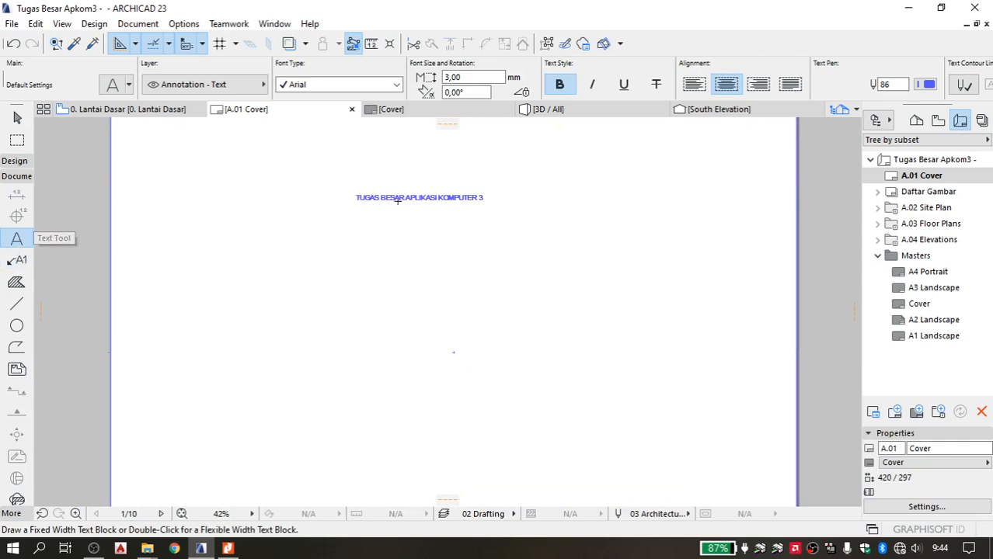
{"action": "left_click", "coordinate": [399, 200]}
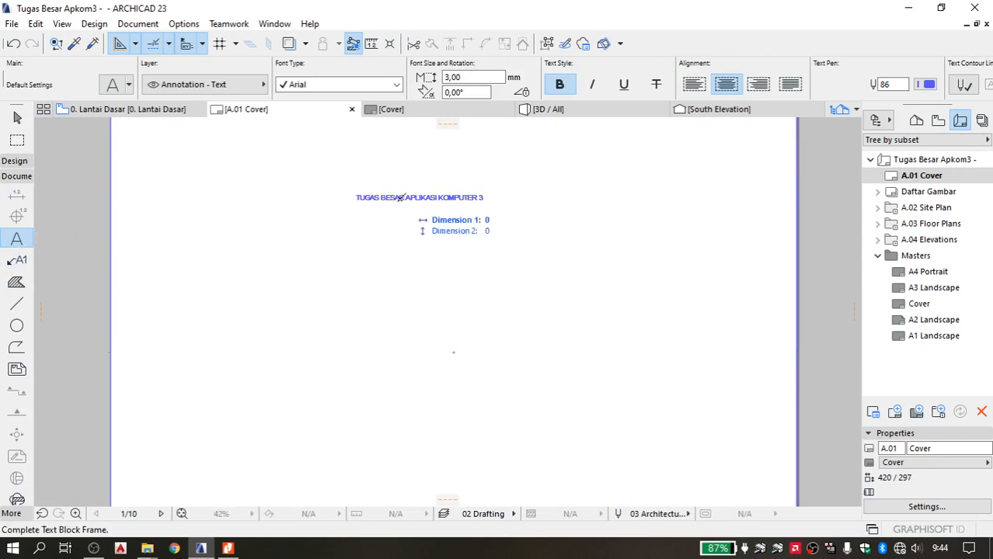
{"action": "key", "text": "Escape"}
{"action": "key", "text": "Escape"}
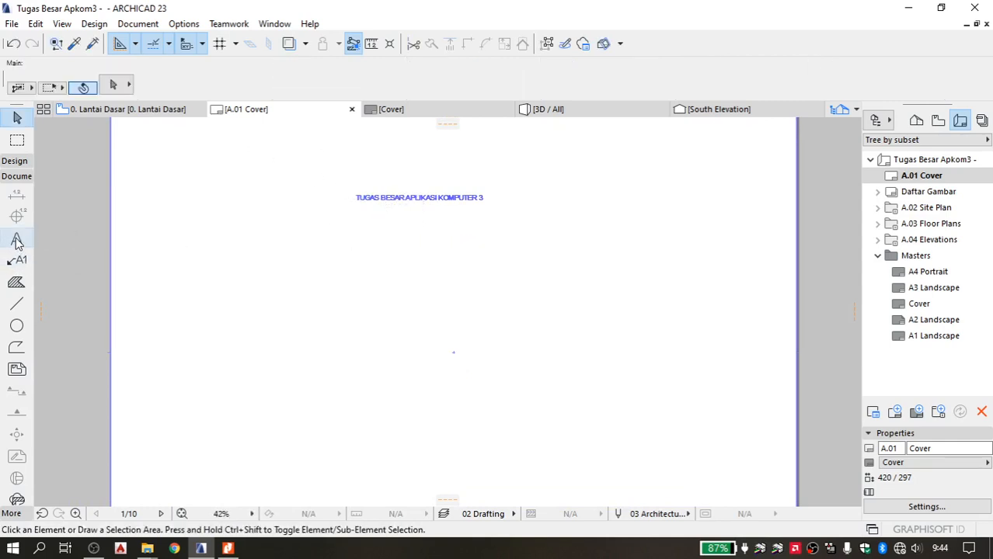
{"action": "left_click", "coordinate": [16, 241]}
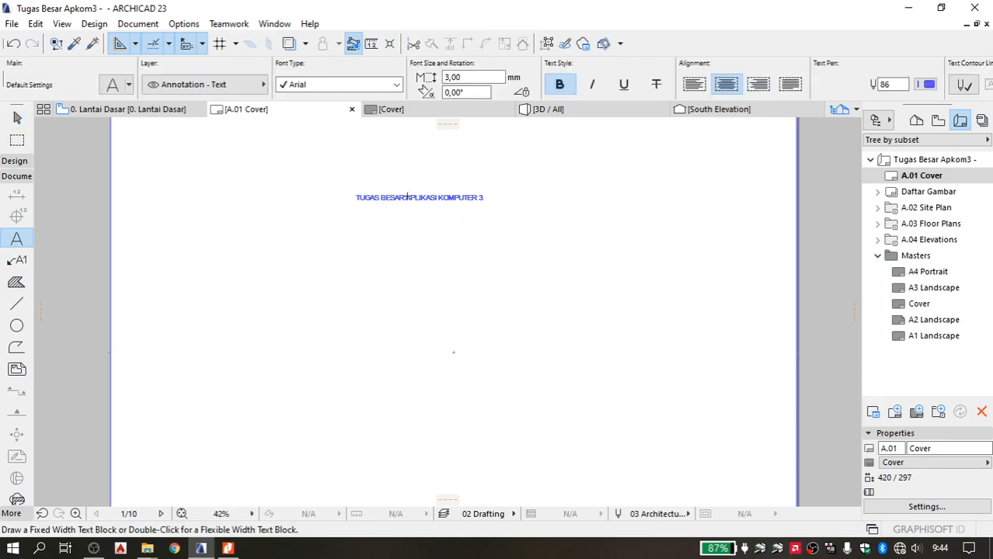
{"action": "key", "text": "Escape"}
{"action": "left_click", "coordinate": [411, 203]}
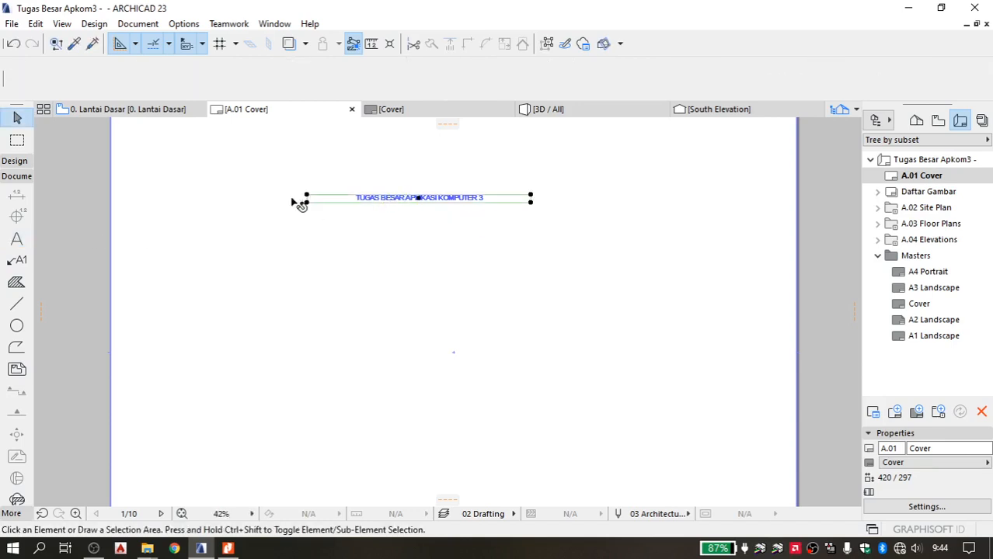
{"action": "left_click", "coordinate": [16, 240]}
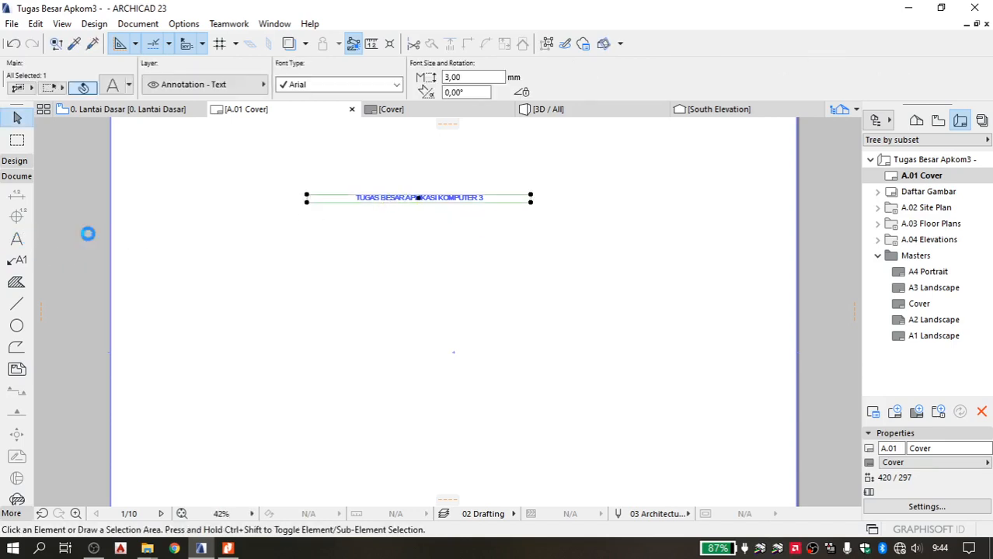
{"action": "left_click", "coordinate": [373, 199]}
{"action": "scroll", "coordinate": [372, 199], "scroll_direction": "up", "scroll_amount": 3}
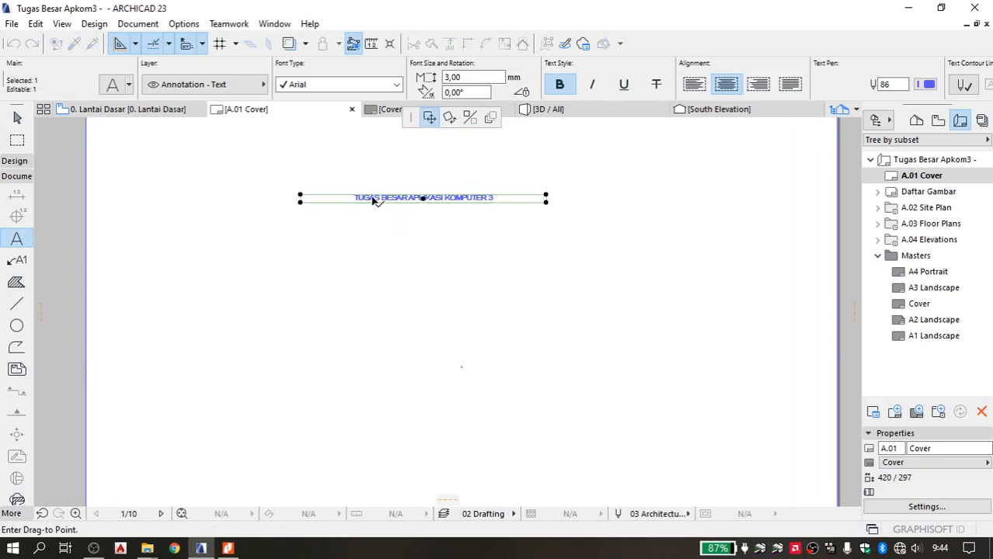
{"action": "key", "text": "Escape"}
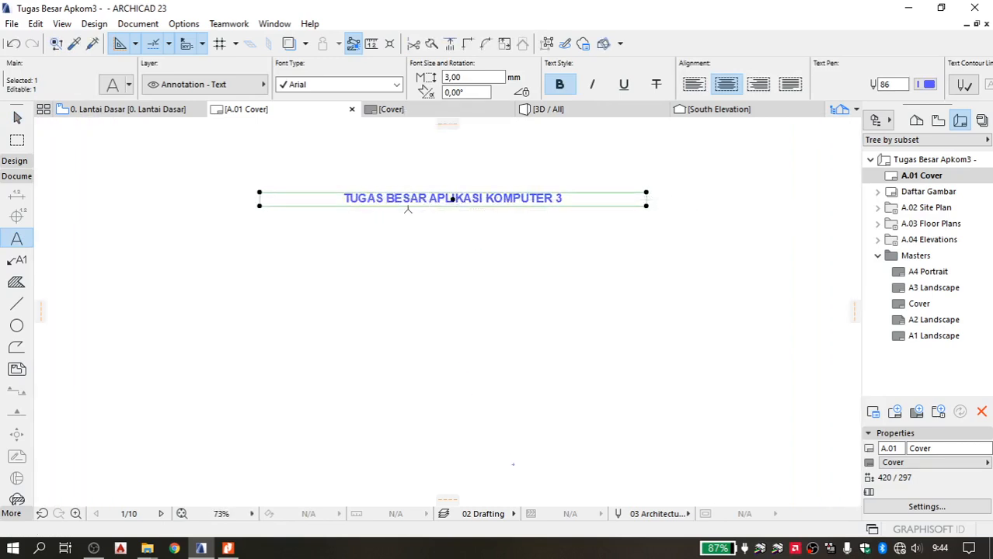
{"action": "scroll", "coordinate": [426, 201], "scroll_direction": "up", "scroll_amount": 3}
{"action": "key", "text": "Escape"}
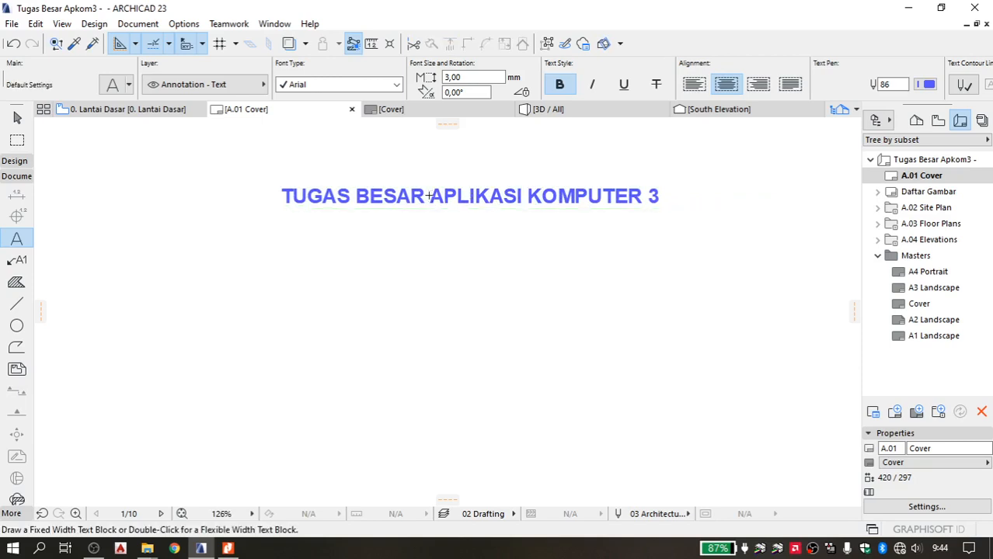
{"action": "left_click", "coordinate": [369, 200]}
{"action": "key", "text": "Escape"}
{"action": "key", "text": "Escape"}
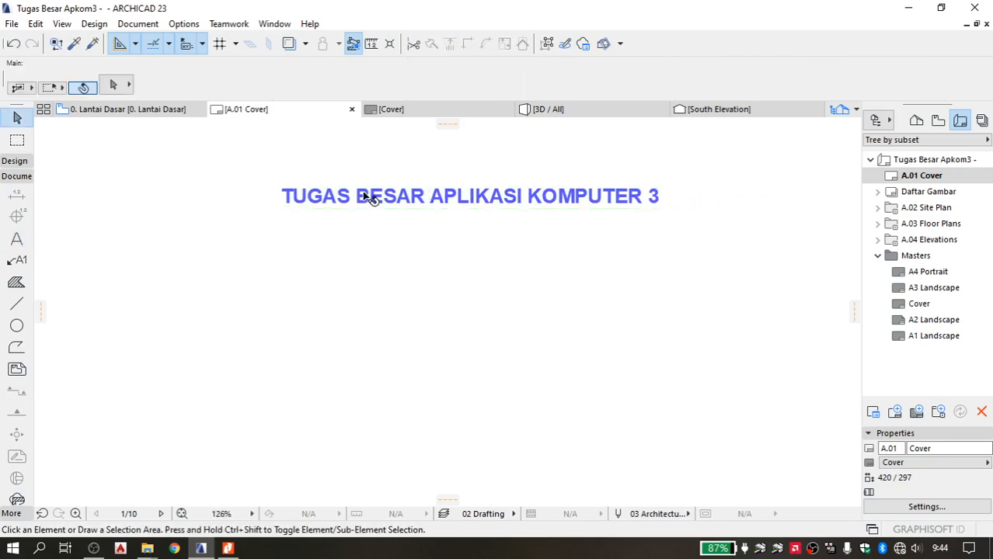
Set the text size of the whole "TUGAS BESAR APLIKASI KOMPUTER 3" title to 5 mm.
{"action": "left_click", "coordinate": [365, 195]}
{"action": "left_click", "coordinate": [17, 239]}
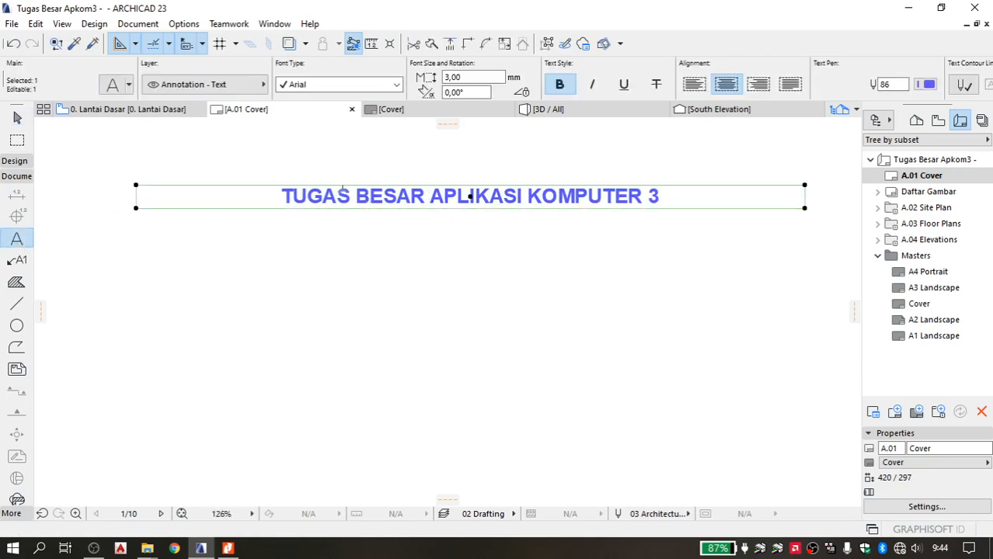
{"action": "left_click", "coordinate": [402, 195]}
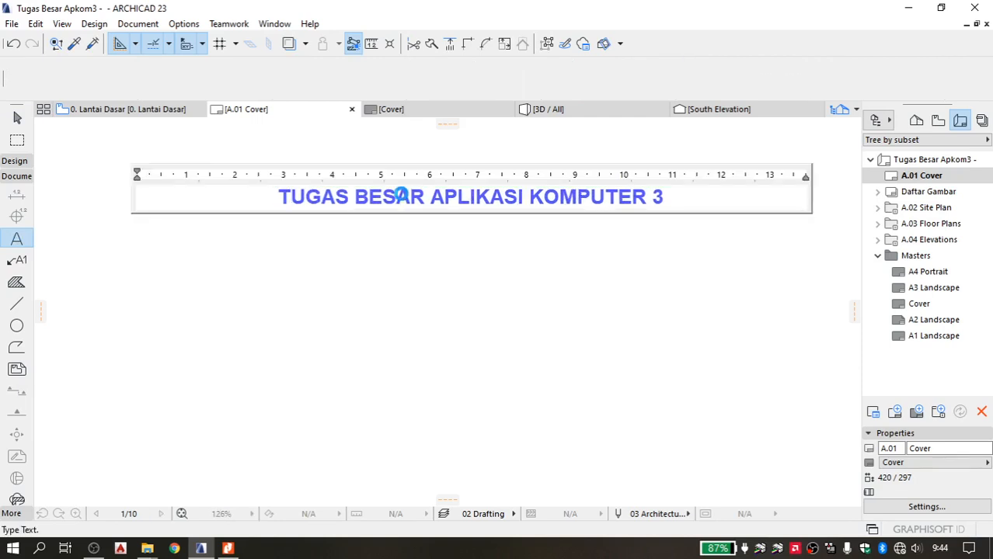
{"action": "key", "text": "ctrl+a"}
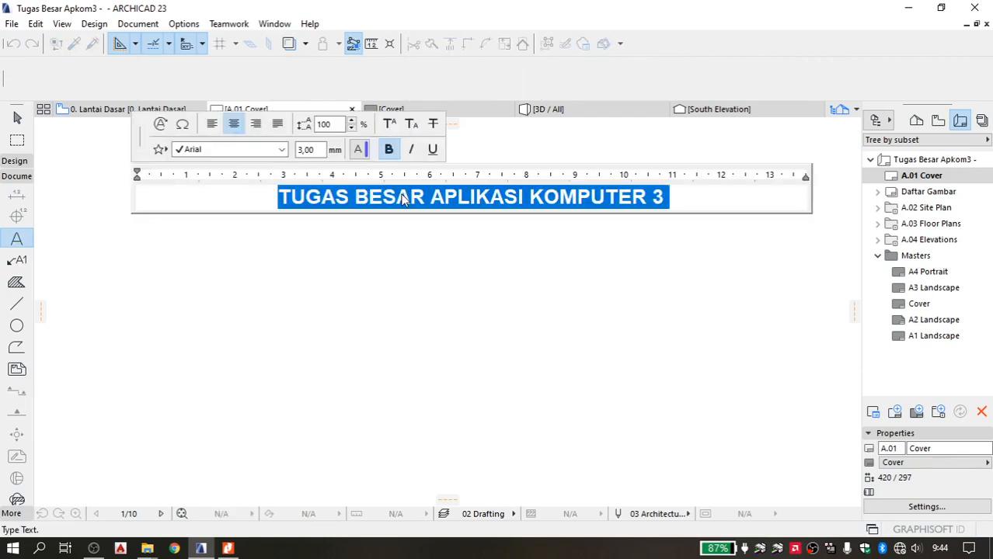
{"action": "left_click", "coordinate": [317, 149]}
{"action": "type", "text": "5"}
{"action": "key", "text": "Return"}
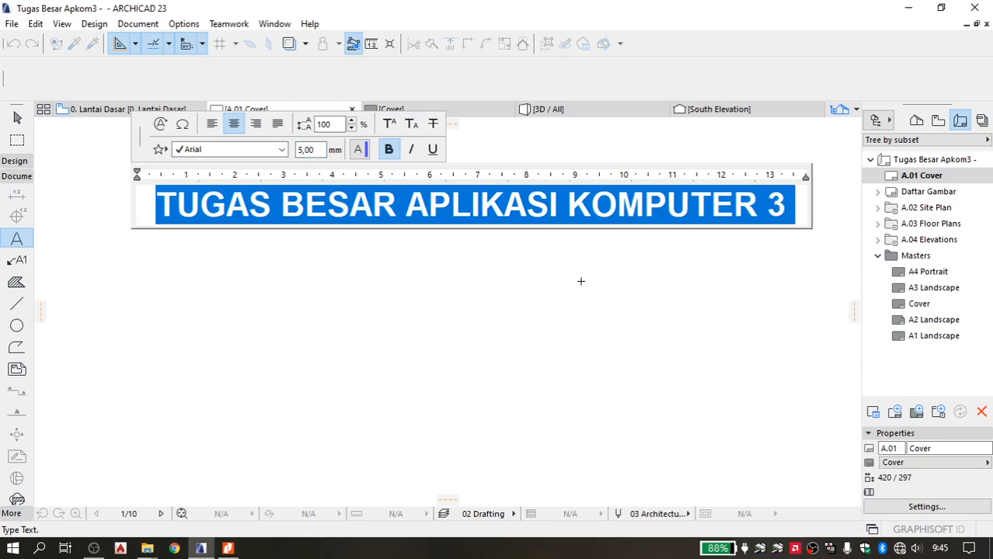
{"action": "left_click", "coordinate": [446, 129]}
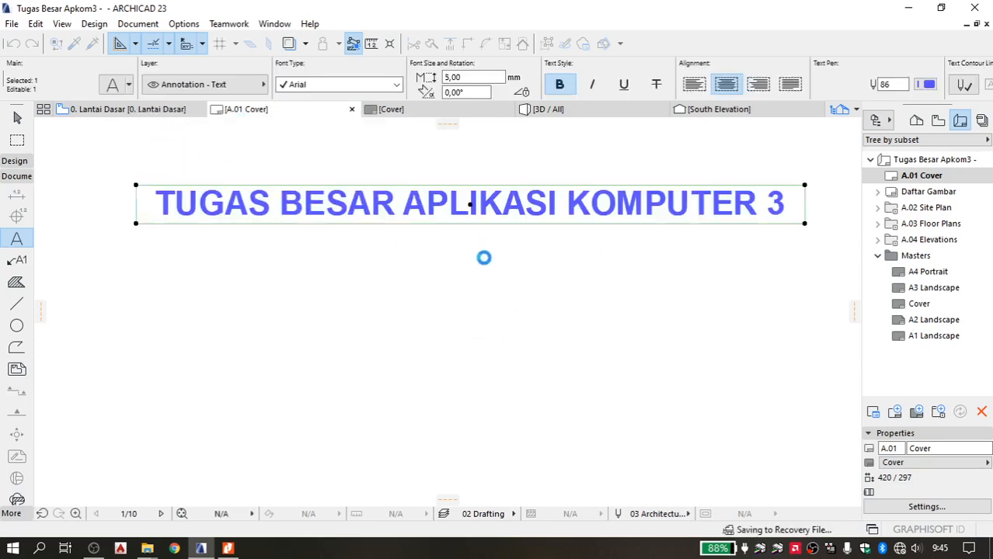
Enlarge all of the Cover sheet's title text to a size of 7 mm.
{"action": "scroll", "coordinate": [470, 249], "scroll_direction": "down", "scroll_amount": 5}
{"action": "middle_click_drag", "start_coordinate": [466, 268], "coordinate": [380, 207]}
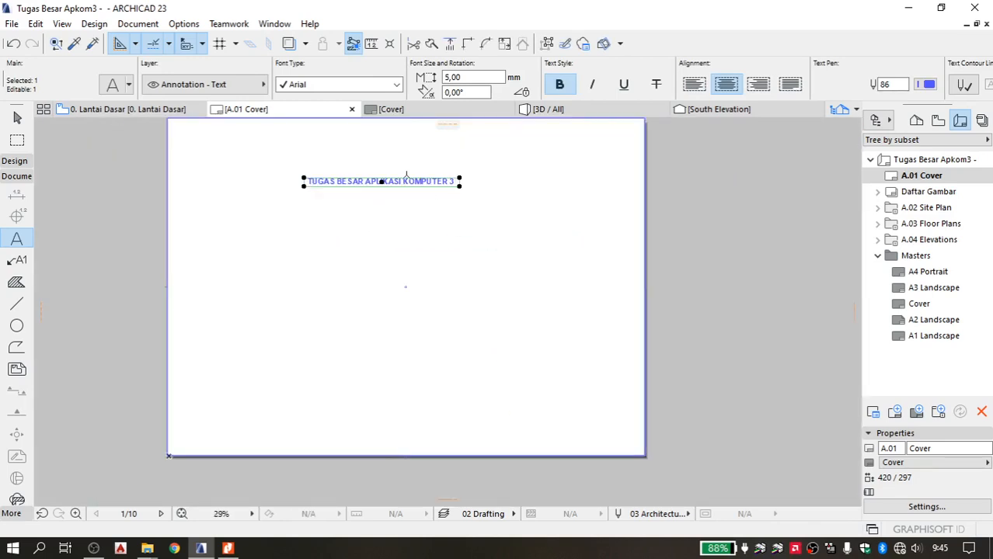
{"action": "scroll", "coordinate": [405, 177], "scroll_direction": "up", "scroll_amount": 2}
{"action": "key", "text": "Escape"}
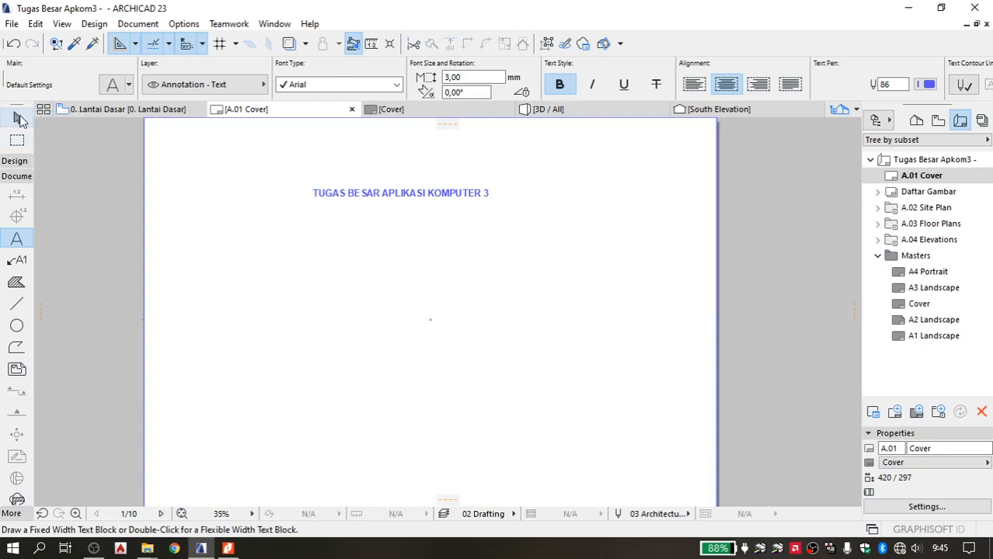
{"action": "key", "text": "Escape"}
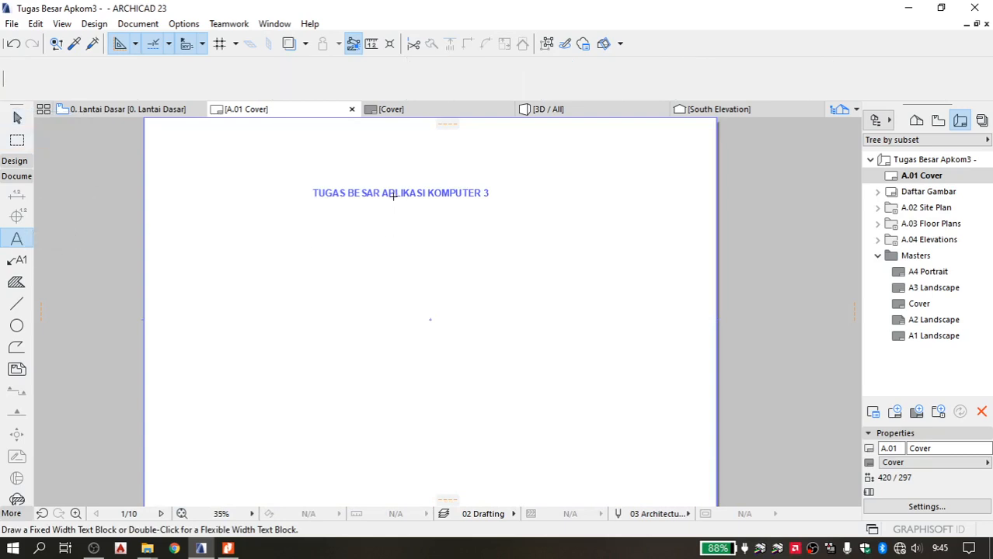
{"action": "left_click", "coordinate": [399, 198]}
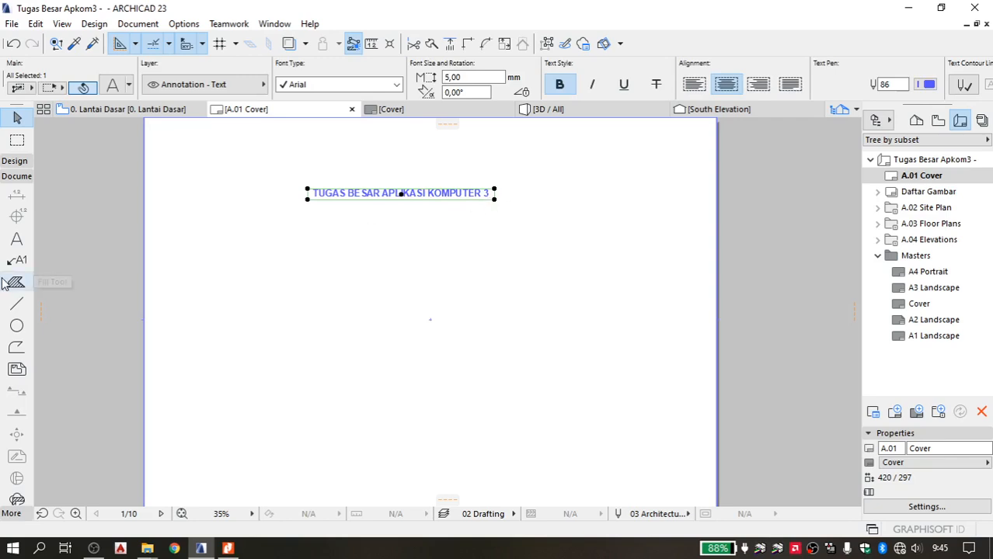
{"action": "left_click", "coordinate": [17, 239]}
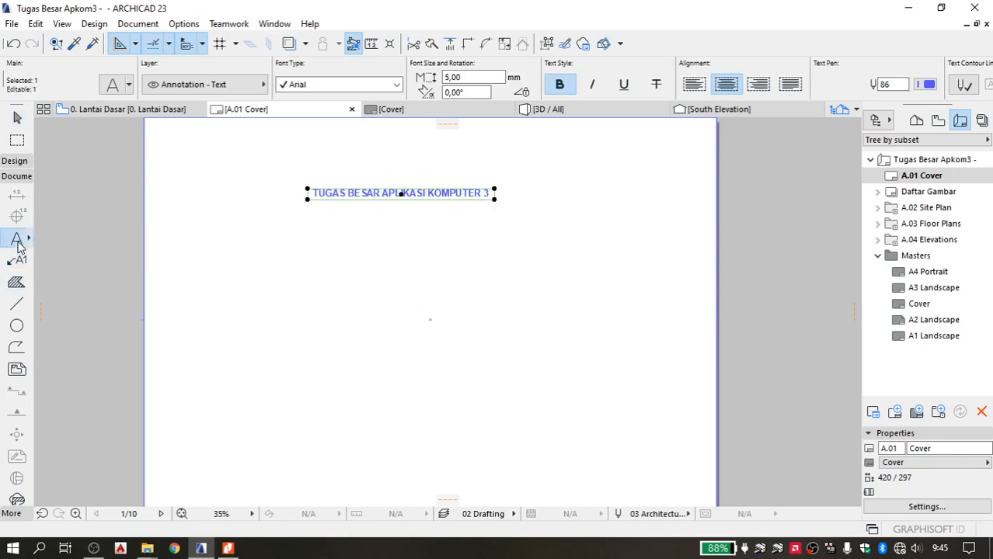
{"action": "left_click", "coordinate": [447, 194]}
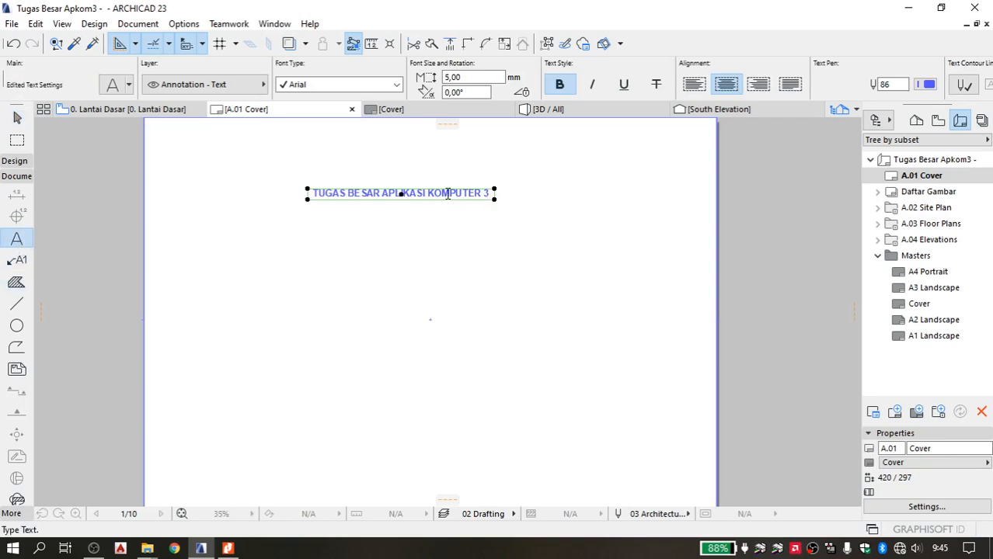
{"action": "key", "text": "ctrl+a"}
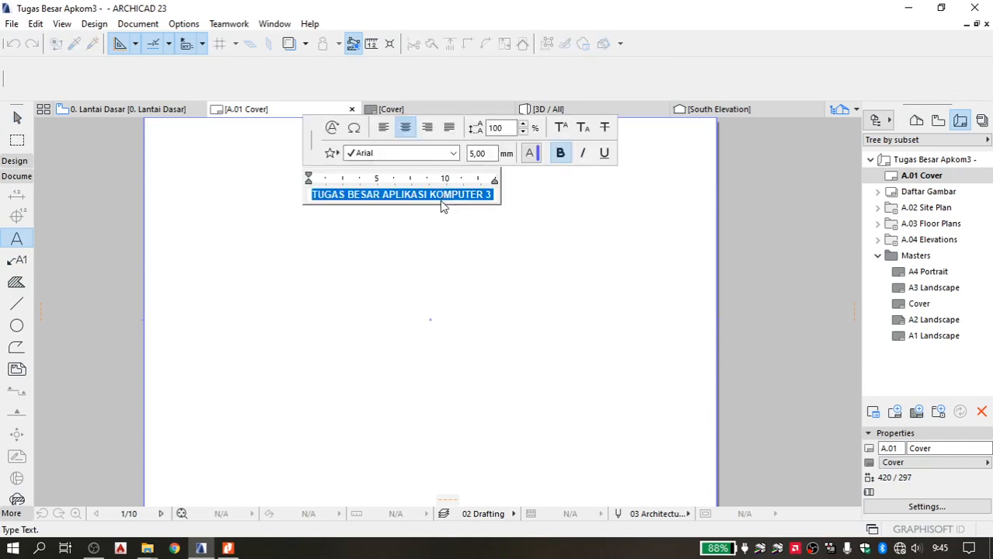
{"action": "double_click", "coordinate": [478, 153]}
{"action": "type", "text": "7"}
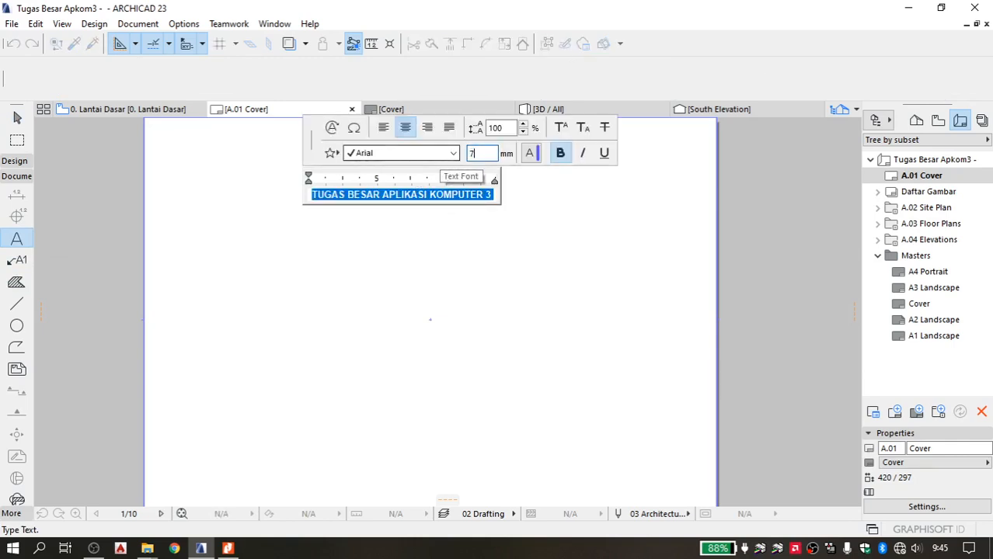
{"action": "key", "text": "Return"}
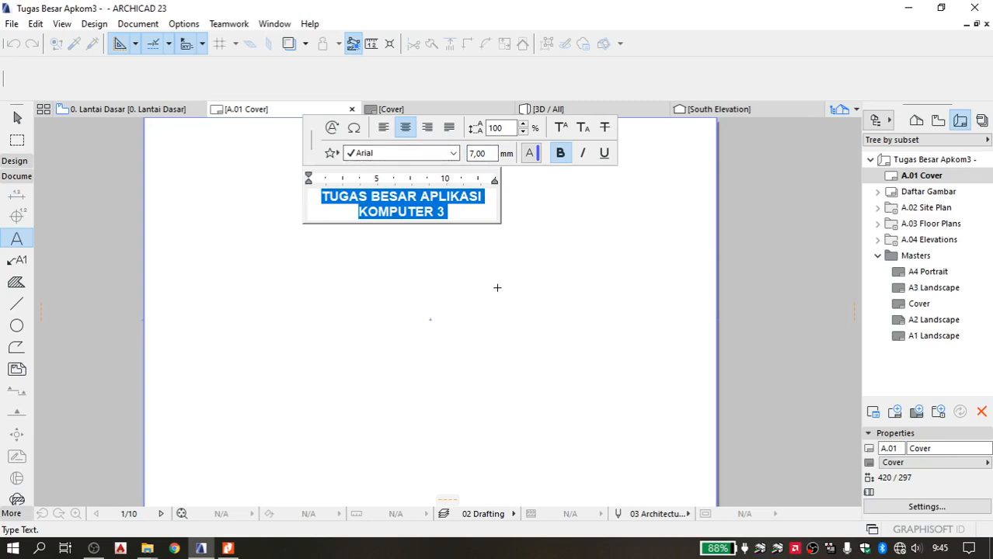
{"action": "left_click", "coordinate": [544, 185]}
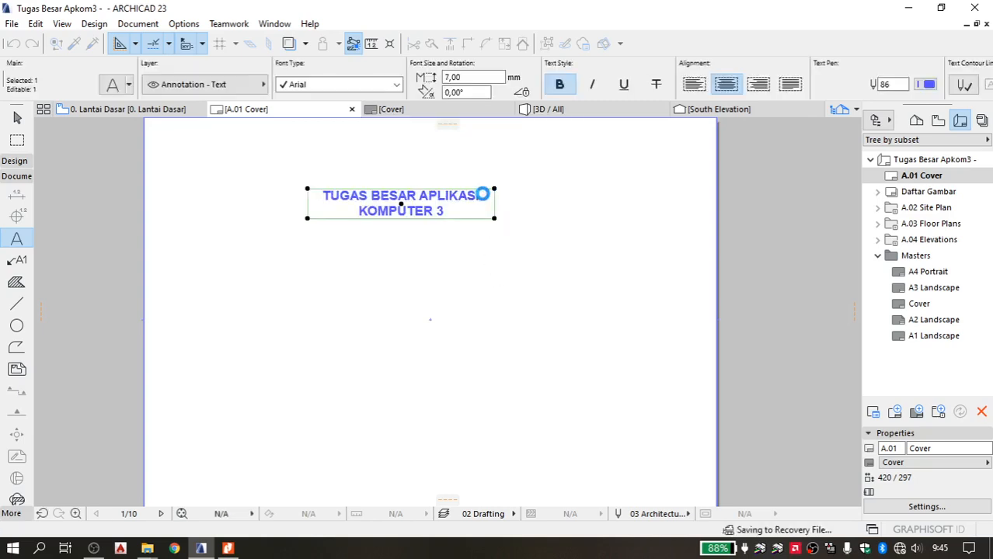
Move the title text block so it sits roughly on the vertical centreline of the Cover sheet, near its upper edge.
{"action": "left_click", "coordinate": [17, 118]}
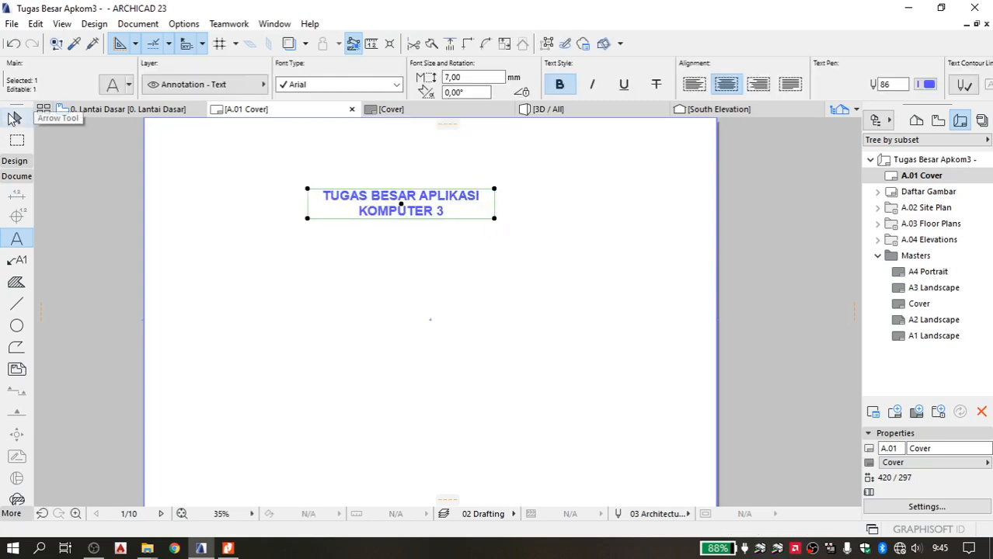
{"action": "left_click", "coordinate": [483, 224]}
{"action": "scroll", "coordinate": [459, 223], "scroll_direction": "down", "scroll_amount": 1}
{"action": "scroll", "coordinate": [460, 223], "scroll_direction": "up", "scroll_amount": 2}
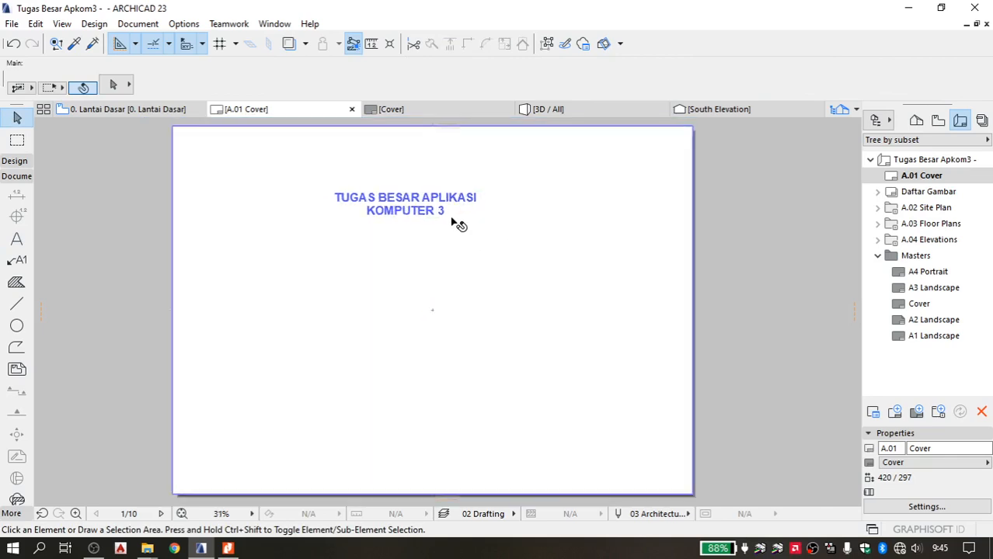
{"action": "left_click", "coordinate": [402, 206]}
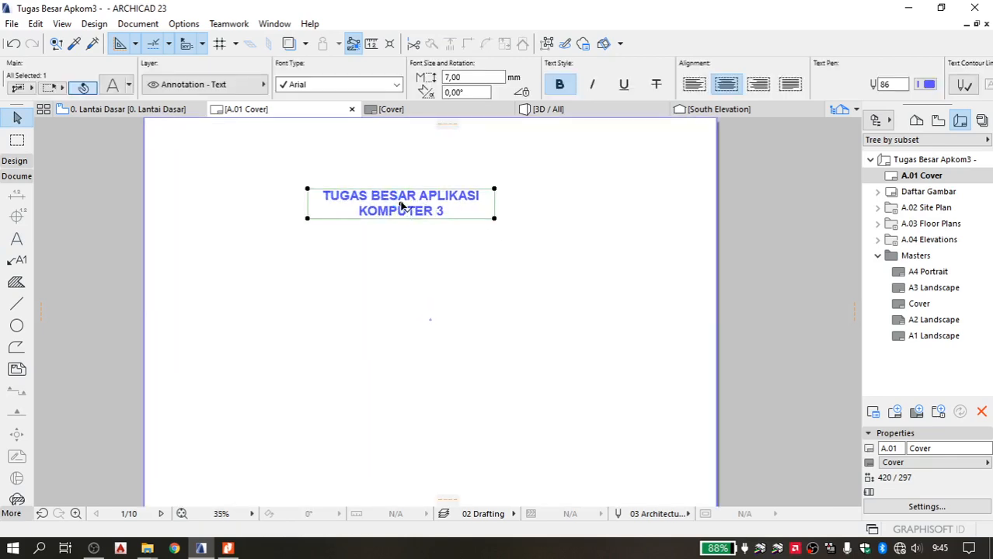
{"action": "left_click", "coordinate": [401, 206]}
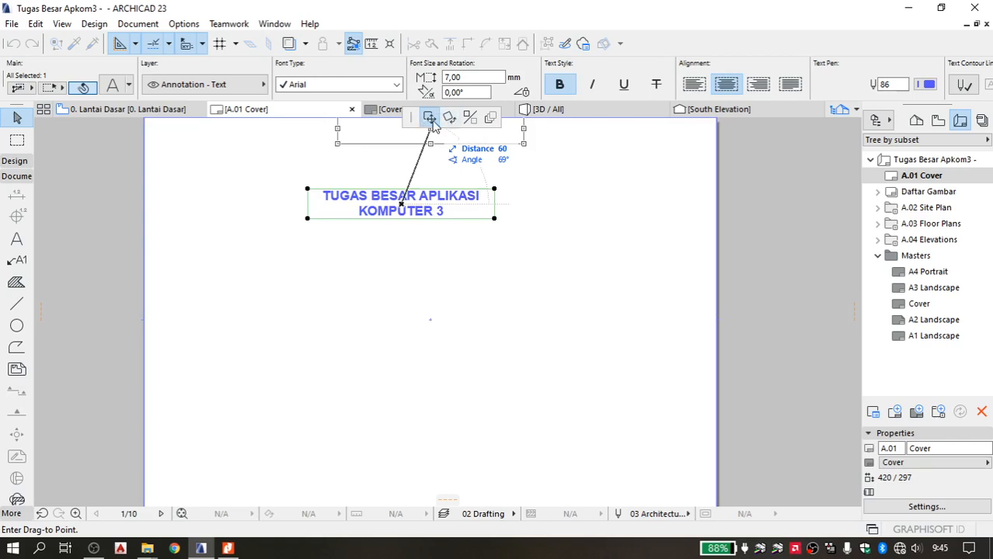
{"action": "left_click", "coordinate": [435, 199]}
{"action": "left_click", "coordinate": [435, 199]}
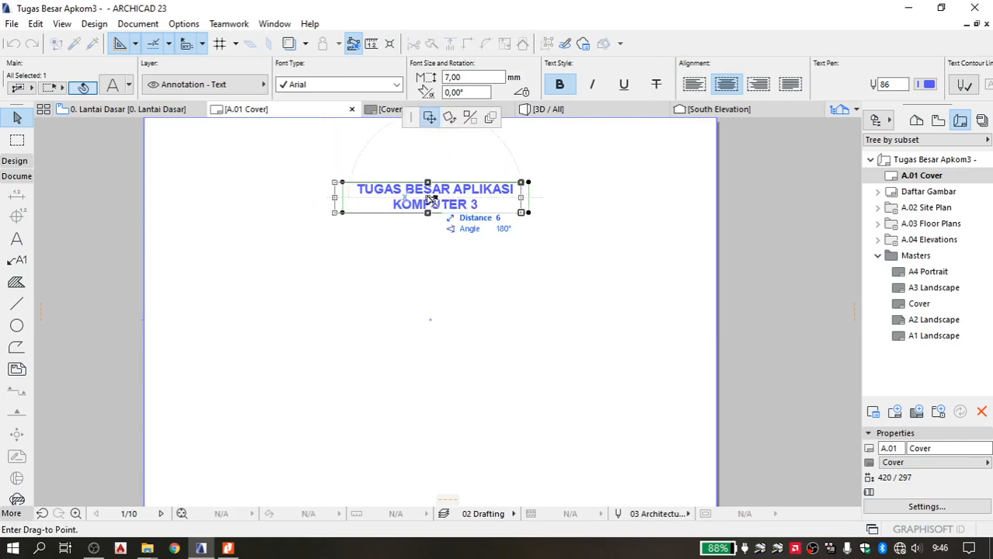
{"action": "left_click", "coordinate": [425, 199]}
{"action": "left_click", "coordinate": [519, 250]}
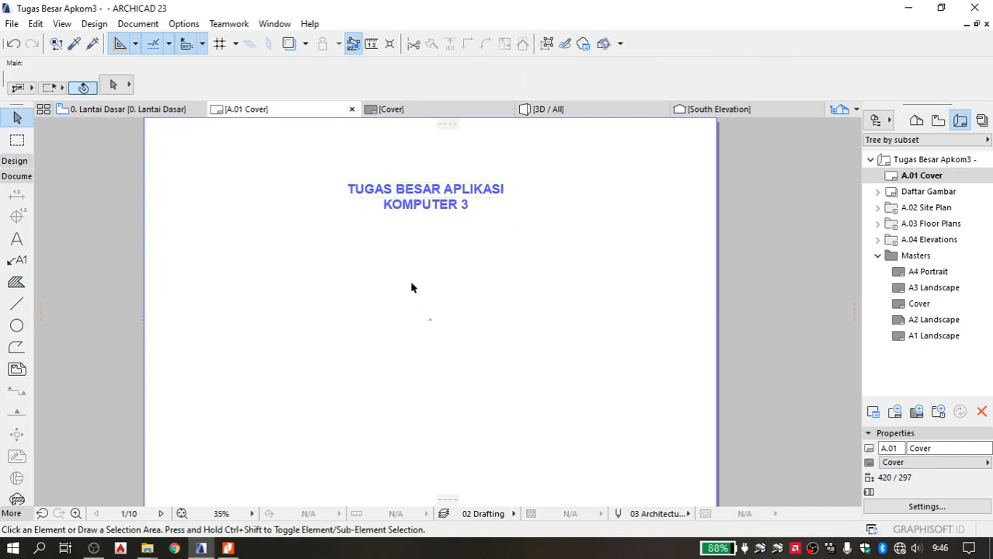
Insert the "render" image from the Desktop as a figure on the Cover sheet, below the title.
{"action": "middle_click_drag", "start_coordinate": [417, 313], "coordinate": [418, 305]}
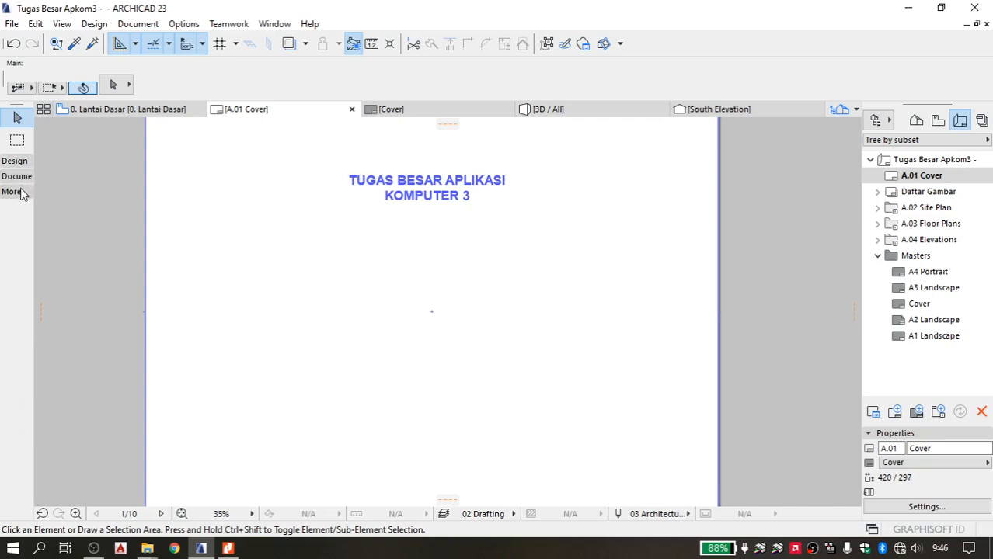
{"action": "left_click", "coordinate": [20, 195]}
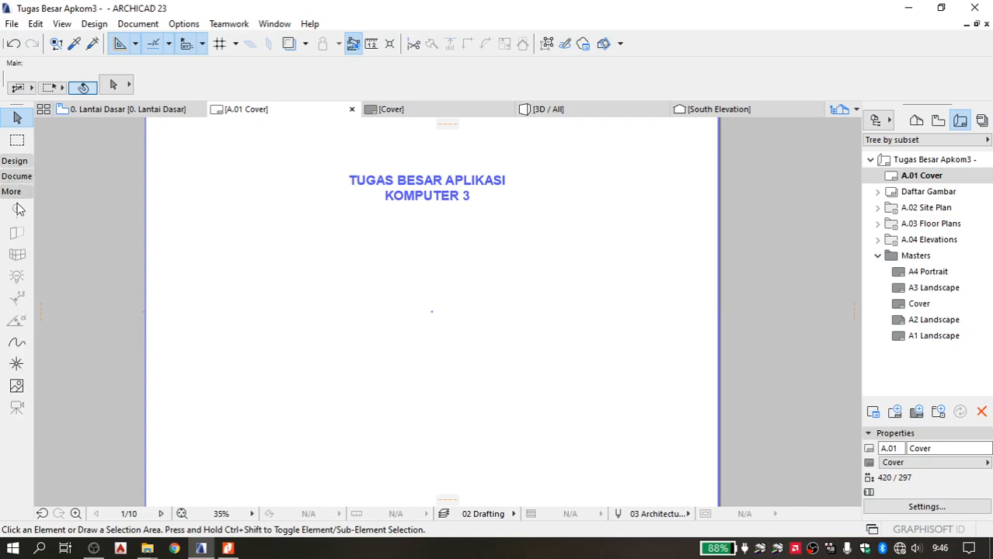
{"action": "left_click", "coordinate": [16, 386]}
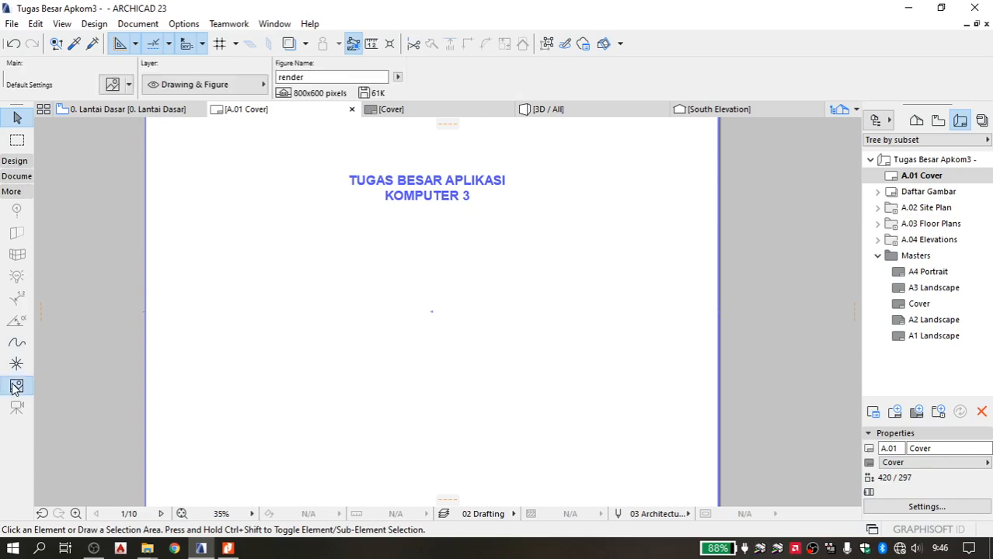
{"action": "left_click", "coordinate": [113, 84]}
{"action": "left_click", "coordinate": [384, 146]}
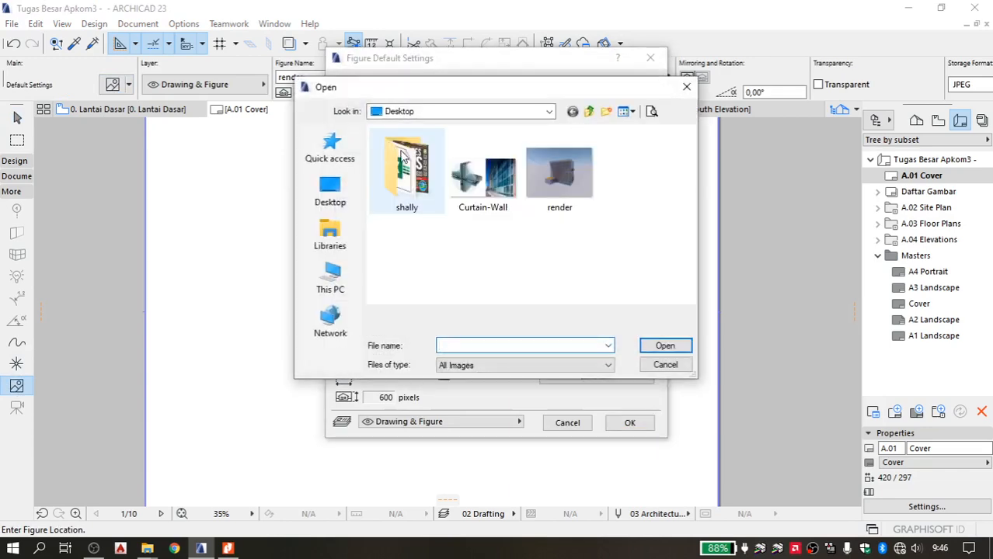
{"action": "left_click", "coordinate": [567, 171]}
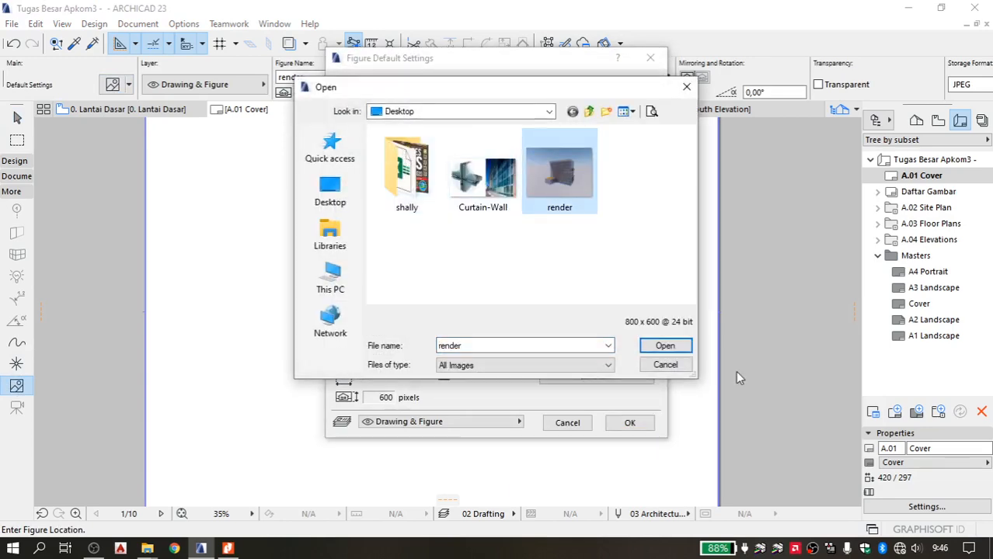
{"action": "left_click", "coordinate": [665, 346]}
{"action": "left_click", "coordinate": [629, 419]}
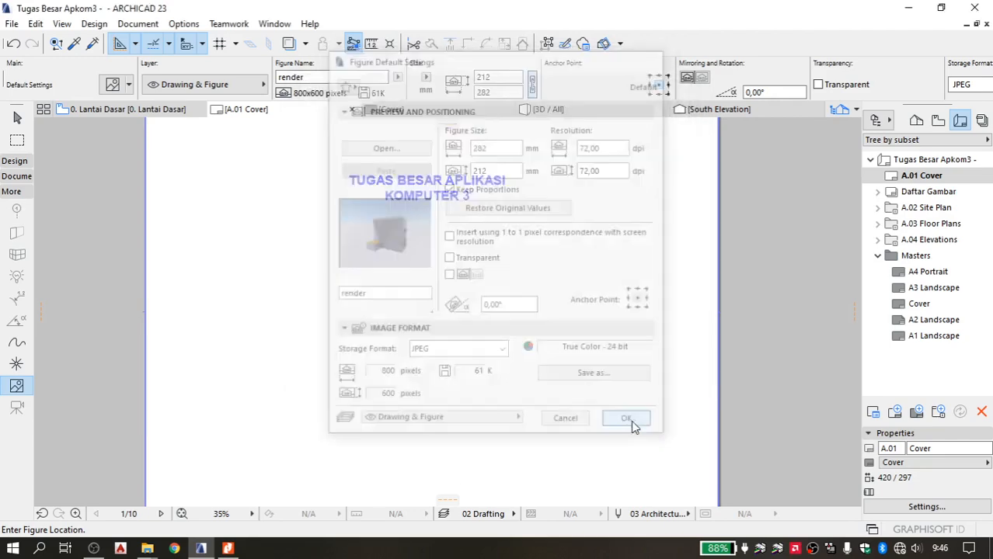
{"action": "left_click", "coordinate": [390, 395]}
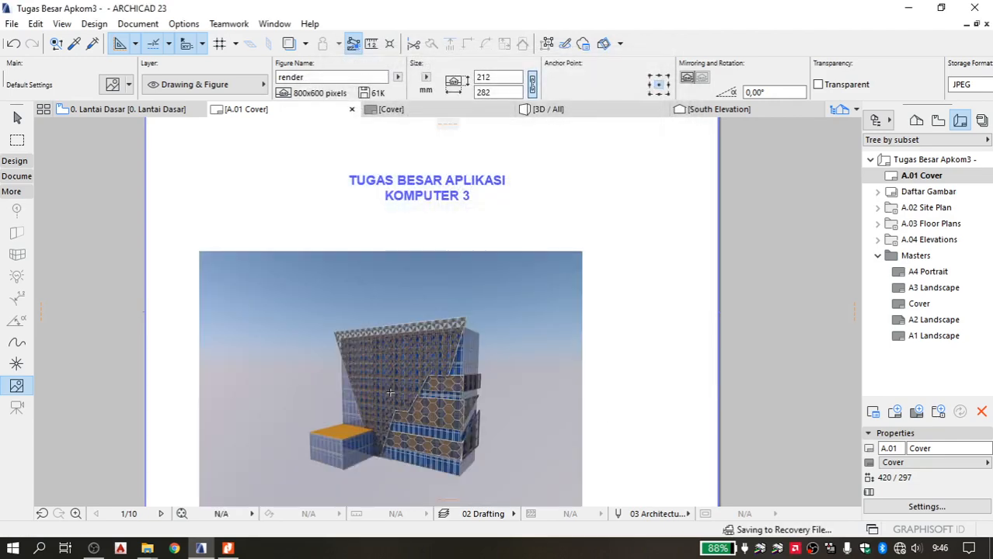
Move the render image up and to the right so its upper edge sits just beneath the title.
{"action": "left_click", "coordinate": [20, 119]}
{"action": "left_click", "coordinate": [514, 368]}
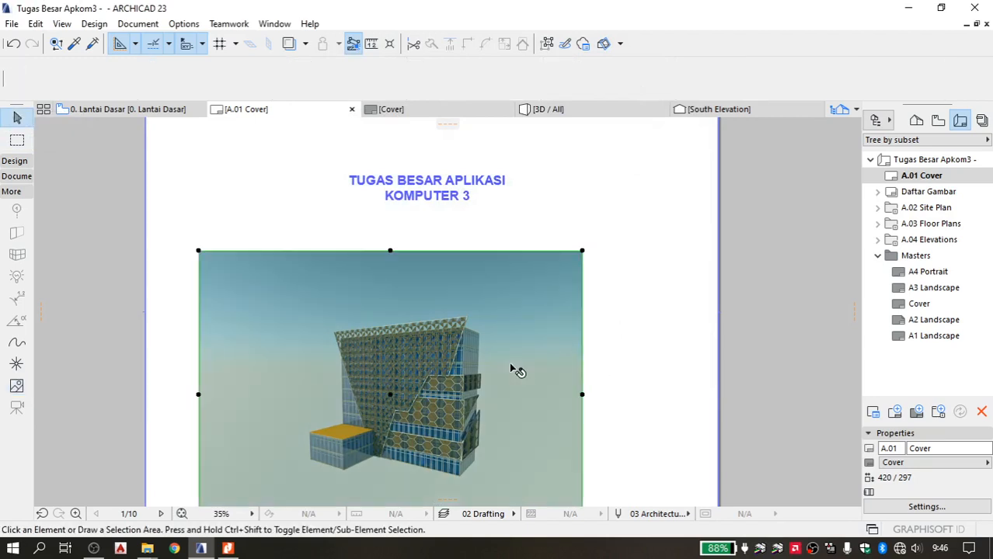
{"action": "left_click", "coordinate": [390, 395]}
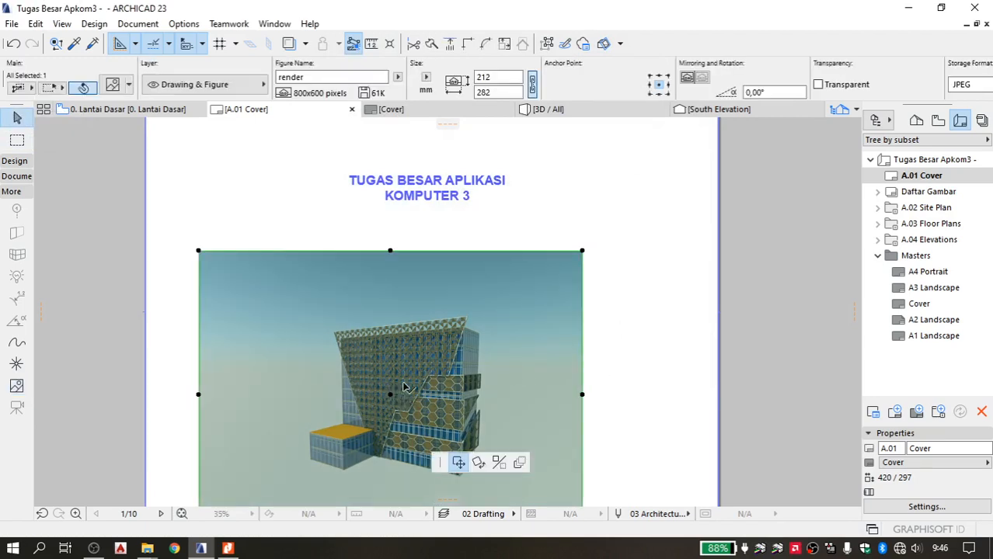
{"action": "left_click", "coordinate": [443, 356]}
{"action": "key", "text": "Escape"}
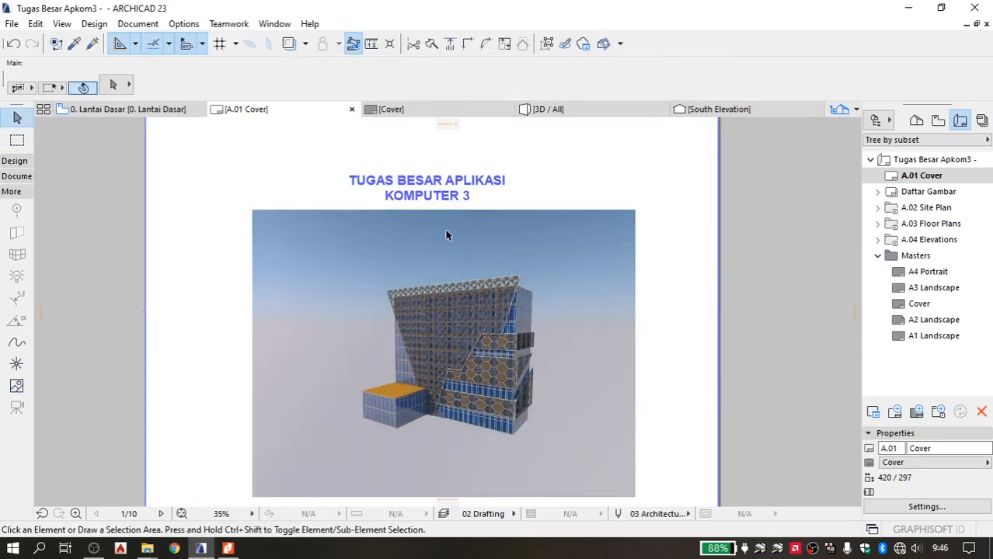
Shift the render image about 18 mm horizontally to the left to align it with the title.
{"action": "scroll", "coordinate": [456, 234], "scroll_direction": "down", "scroll_amount": 1}
{"action": "left_click", "coordinate": [488, 310]}
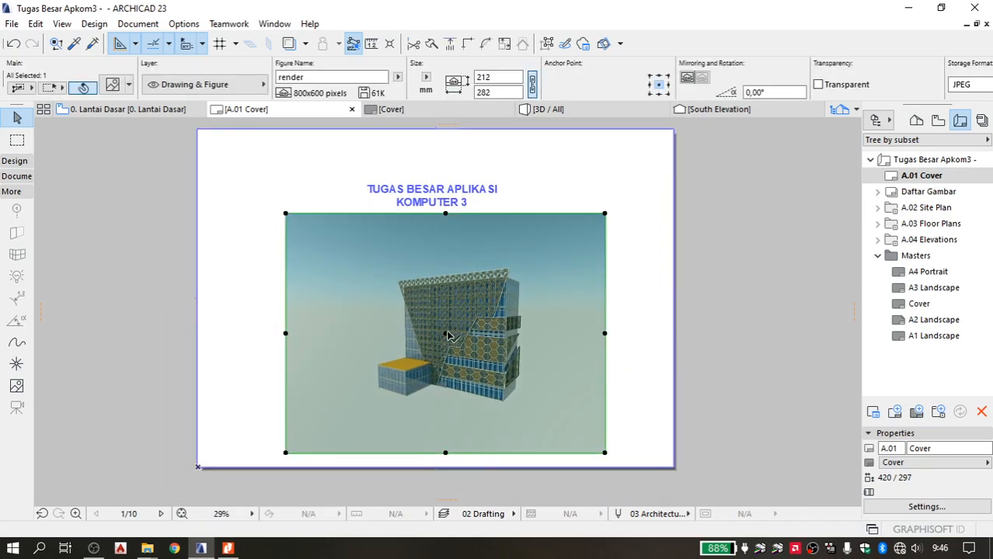
{"action": "left_click", "coordinate": [445, 333]}
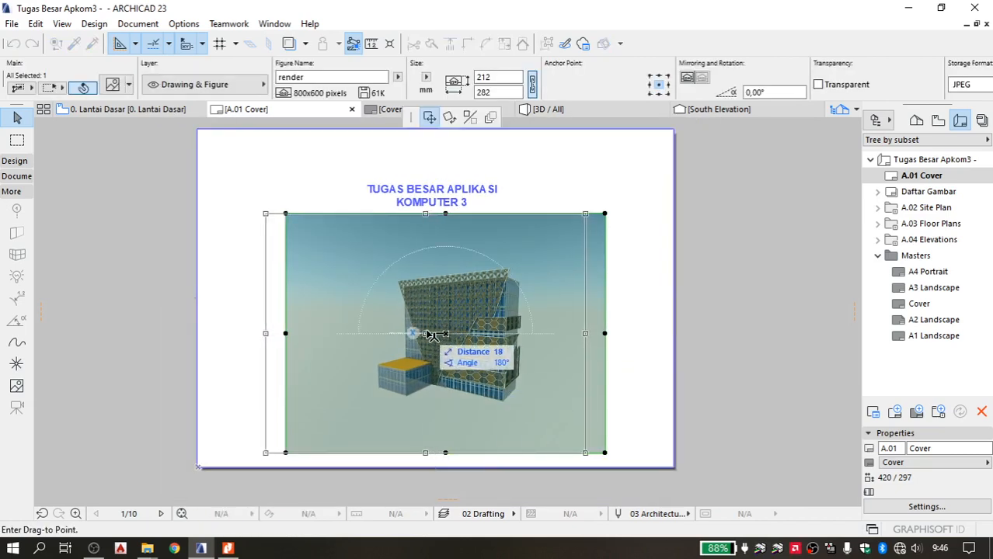
{"action": "left_click", "coordinate": [427, 333]}
Raise the title text block about 19 mm straight up, away from the image.
{"action": "left_click", "coordinate": [414, 198]}
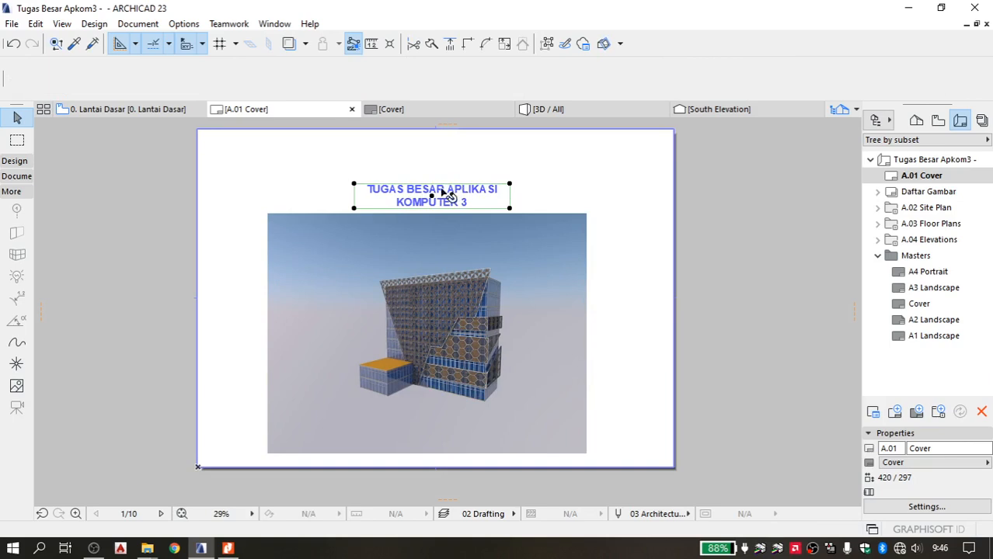
{"action": "left_click", "coordinate": [433, 198]}
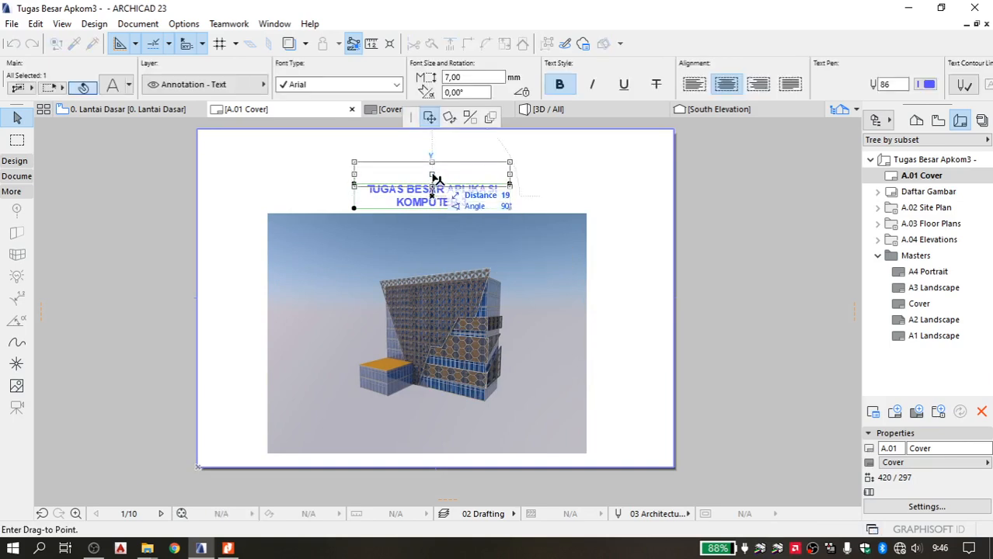
{"action": "left_click", "coordinate": [434, 175]}
Move the render image straight up until it sits closely under the raised title.
{"action": "left_click", "coordinate": [446, 299]}
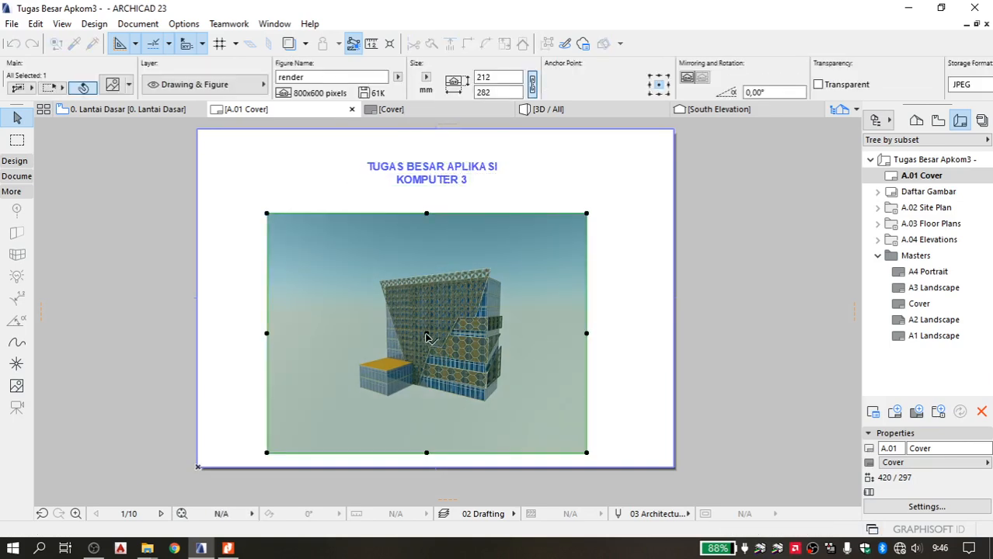
{"action": "left_click", "coordinate": [427, 333]}
{"action": "left_click", "coordinate": [428, 314]}
{"action": "left_click", "coordinate": [614, 260]}
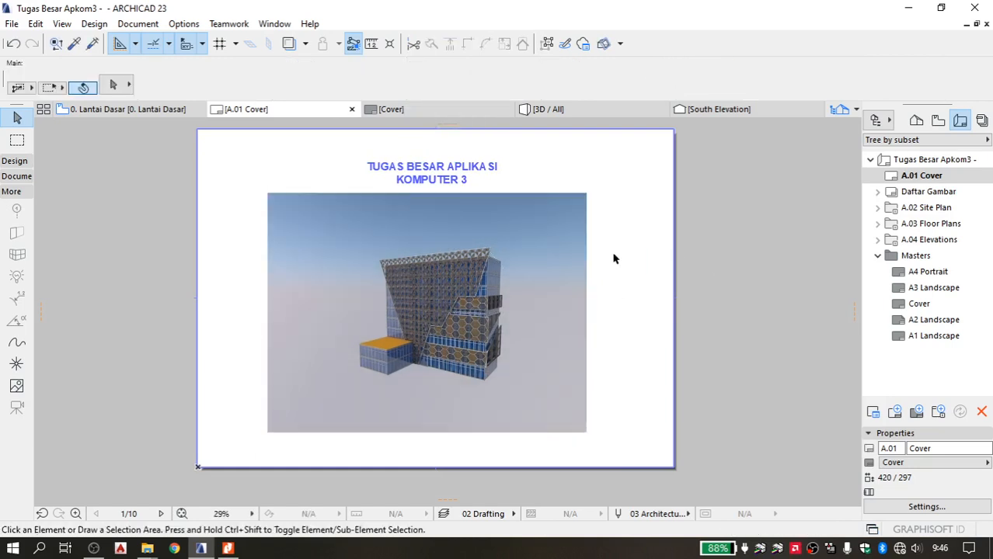
{"action": "middle_click_drag", "start_coordinate": [614, 259], "coordinate": [634, 274]}
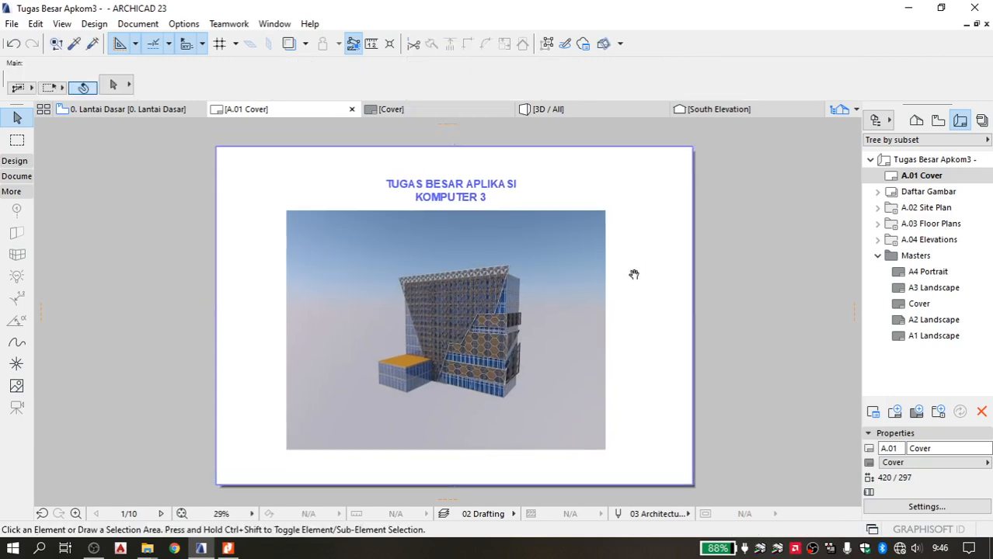
{"action": "left_click", "coordinate": [938, 225]}
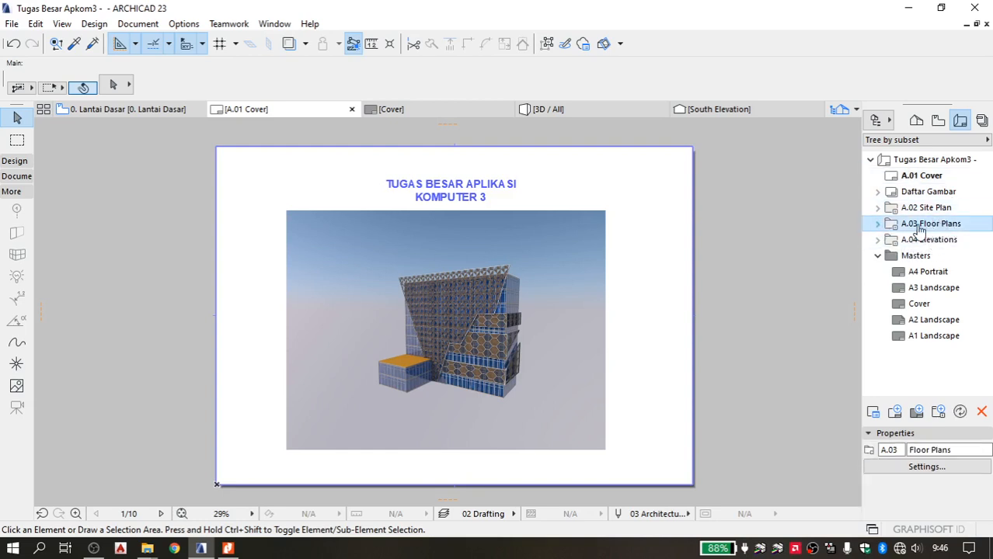
{"action": "right_click", "coordinate": [952, 226]}
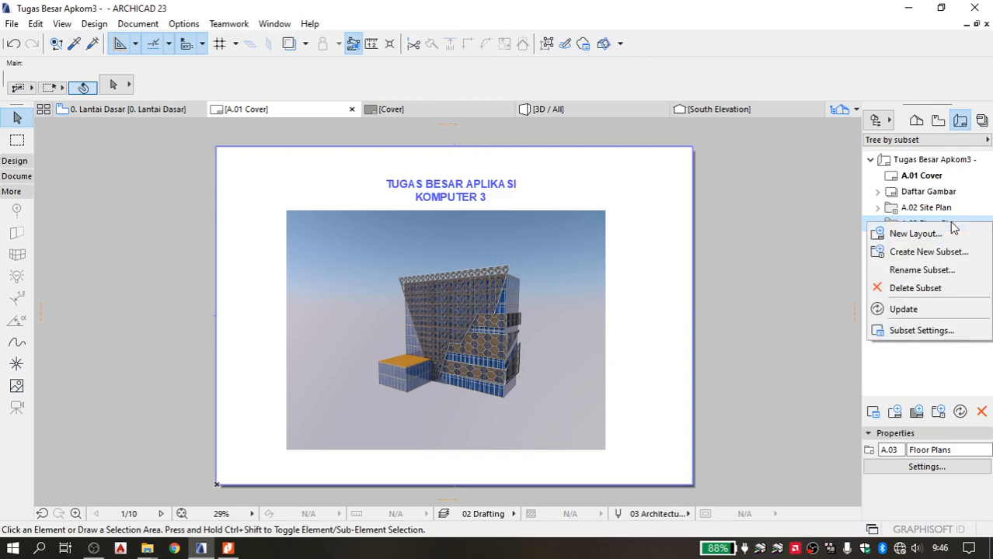
{"action": "left_click", "coordinate": [956, 330]}
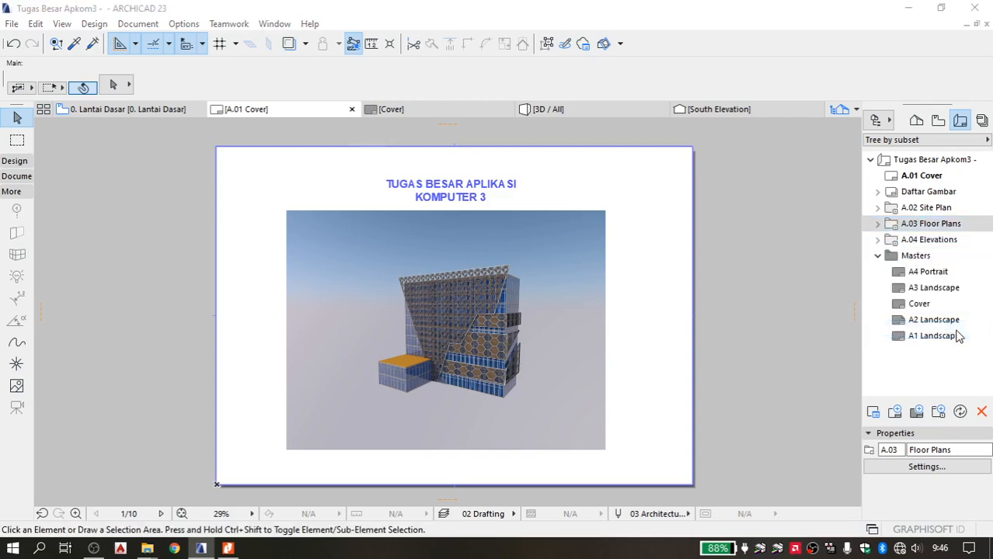
{"action": "left_click", "coordinate": [579, 402]}
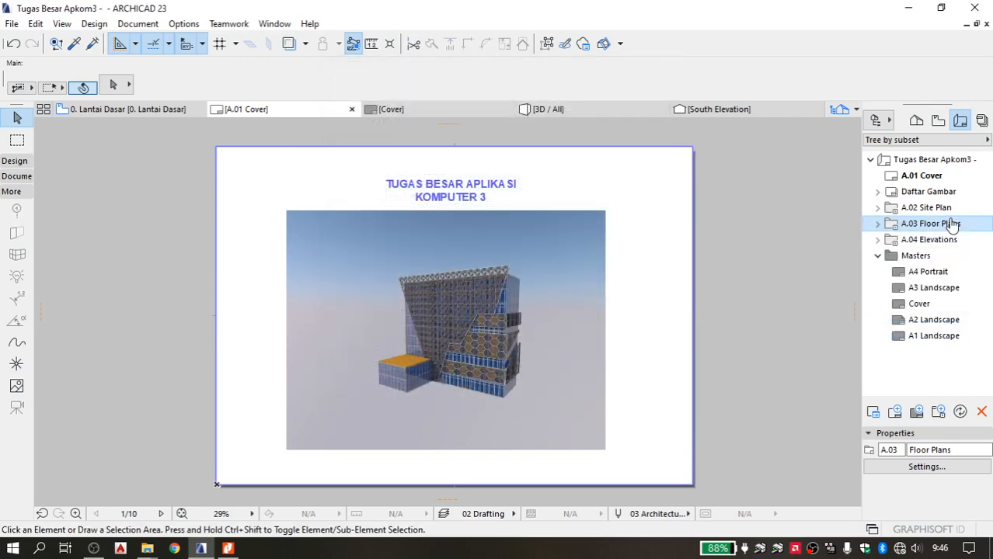
{"action": "left_click", "coordinate": [964, 449]}
{"action": "left_click", "coordinate": [964, 449]}
{"action": "left_click", "coordinate": [956, 468]}
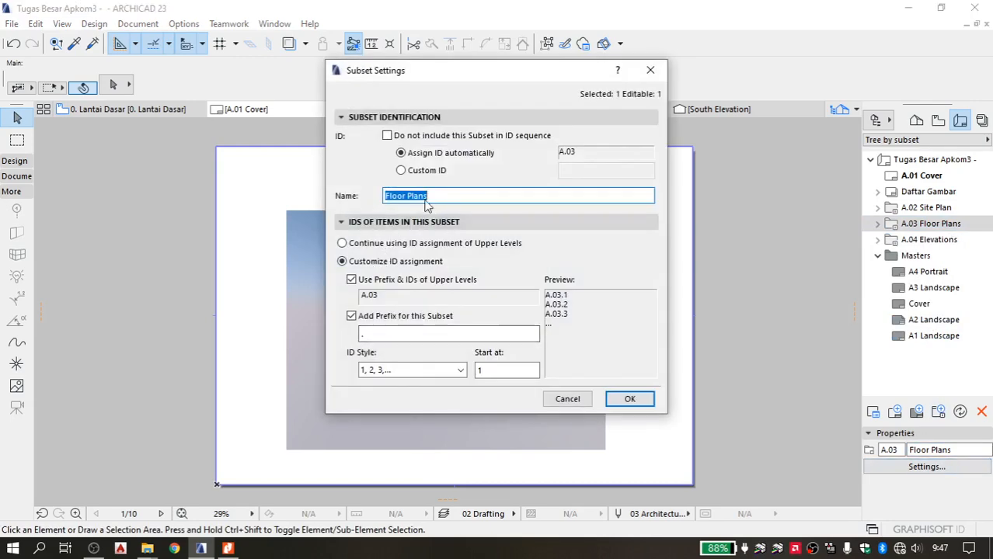
{"action": "left_click", "coordinate": [573, 407]}
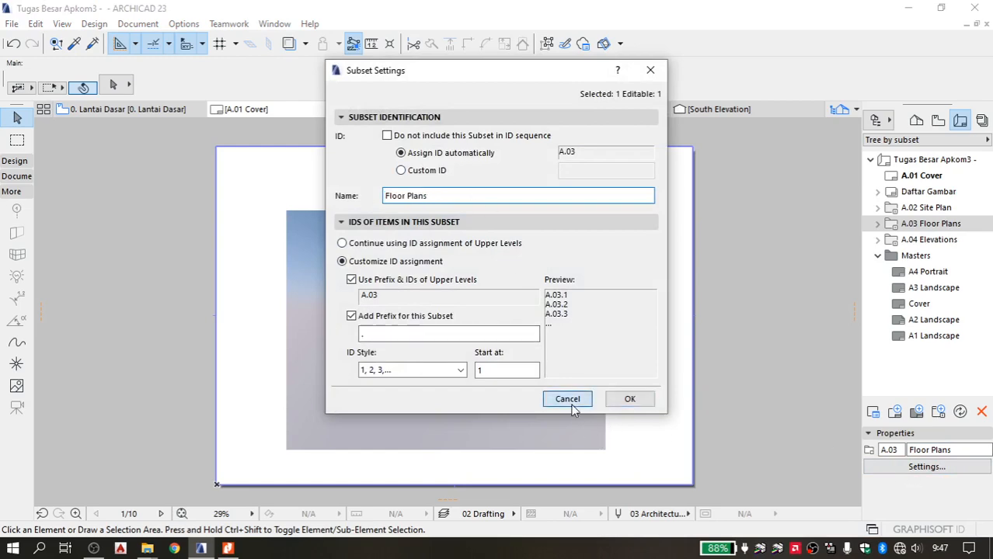
Rename the A.03 Floor Plans subset to "Denah" in its subset settings.
{"action": "right_click", "coordinate": [960, 226]}
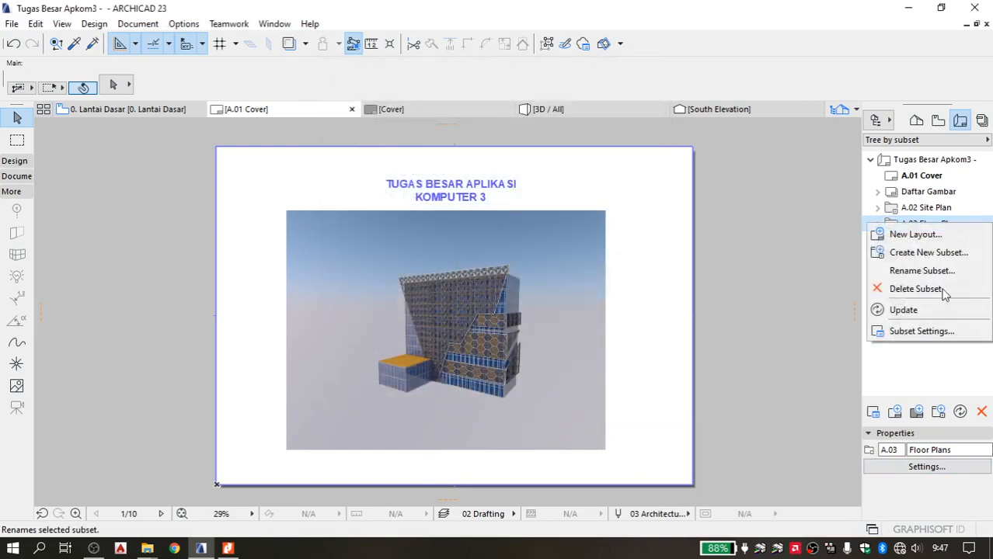
{"action": "left_click", "coordinate": [925, 332]}
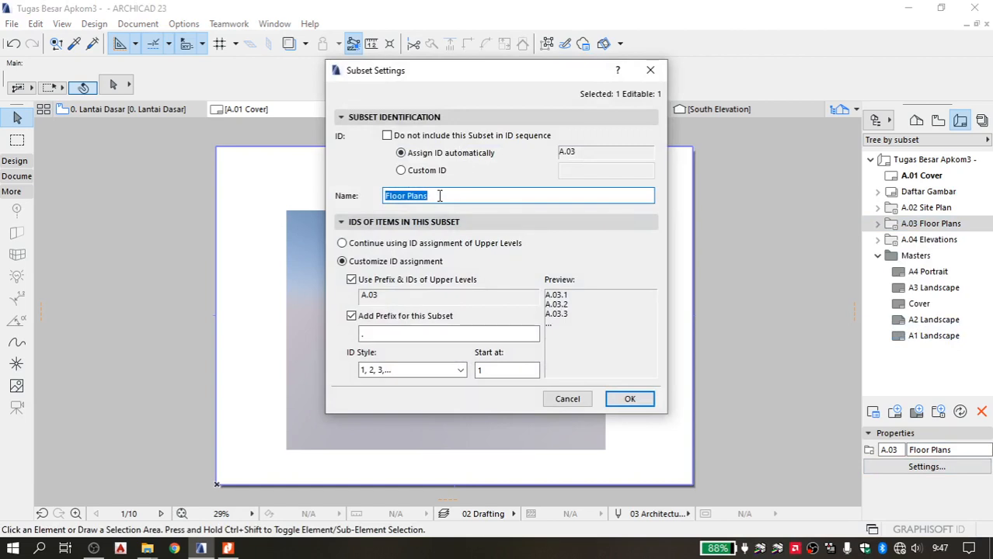
{"action": "type", "text": "d"}
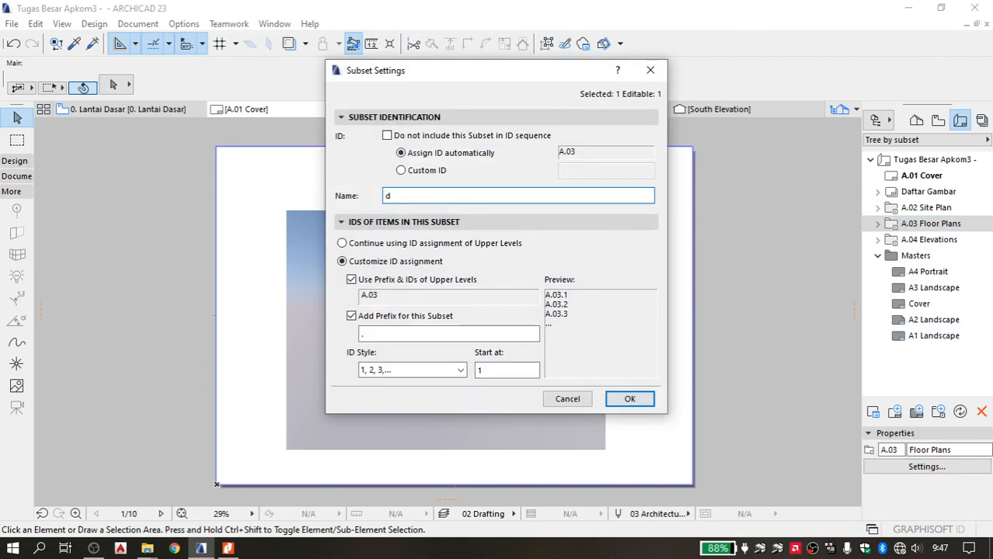
{"action": "key", "text": "BackSpace"}
{"action": "left_click", "coordinate": [630, 398]}
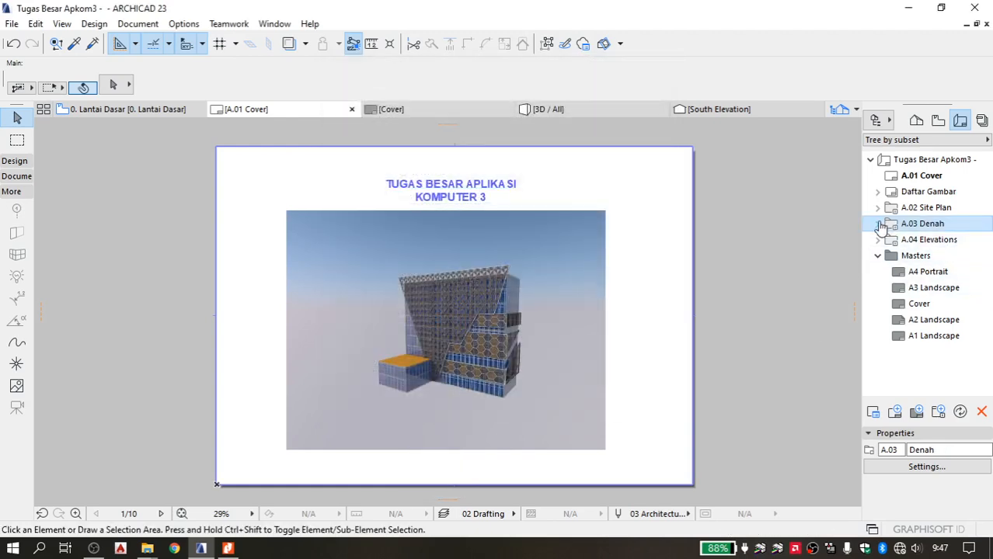
Rename the A.03.1 Ground Floor layout to "Denah Lantai Dasar" and assign it the A3 Landscape master layout.
{"action": "left_click", "coordinate": [878, 223]}
{"action": "left_click", "coordinate": [940, 240]}
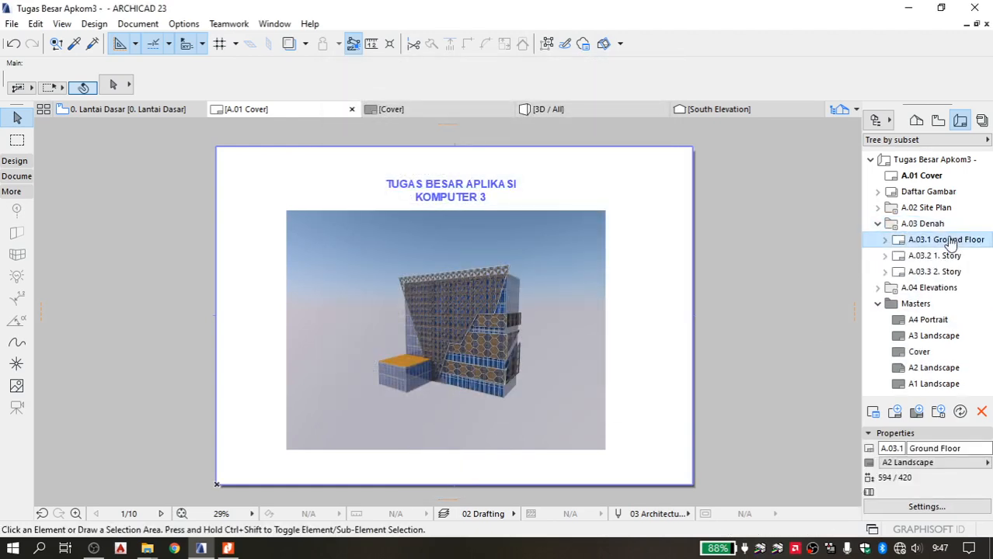
{"action": "left_click", "coordinate": [956, 449]}
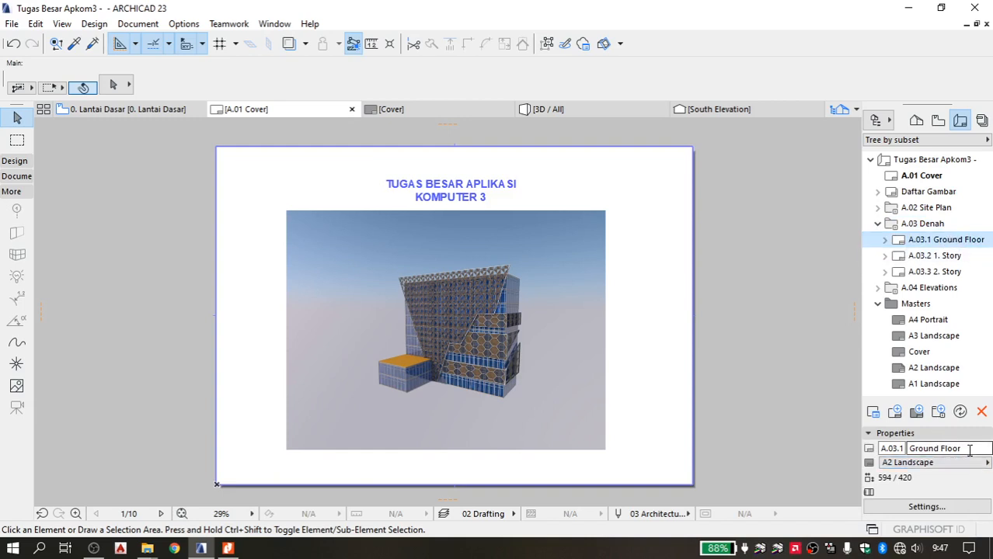
{"action": "right_click", "coordinate": [951, 242]}
{"action": "left_click", "coordinate": [906, 411]}
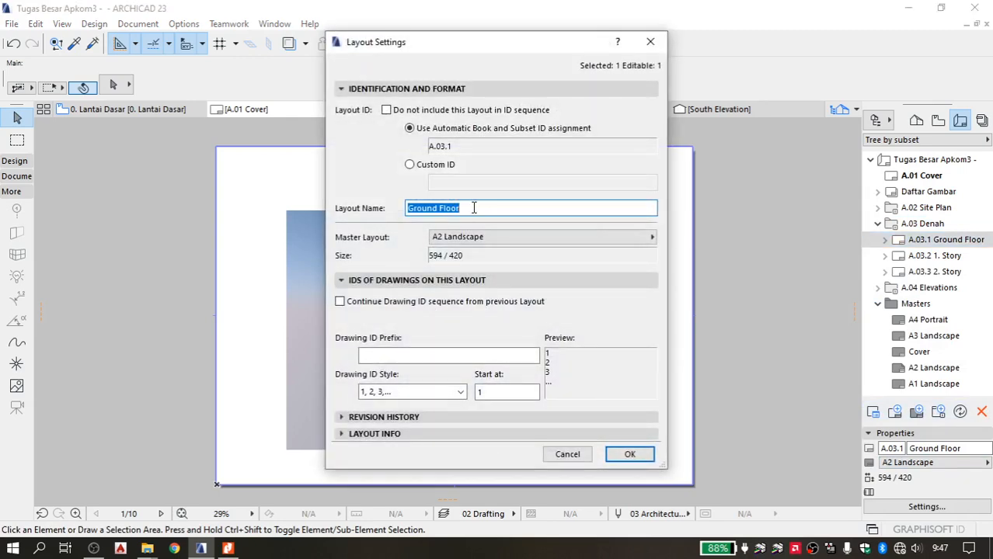
{"action": "type", "text": "Denah Lantai Dasar"}
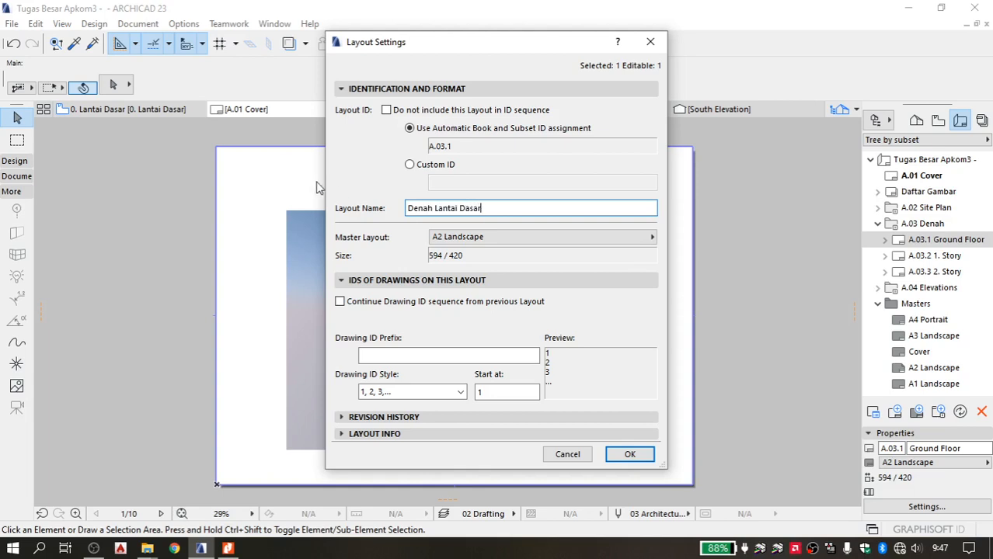
{"action": "left_click", "coordinate": [434, 238]}
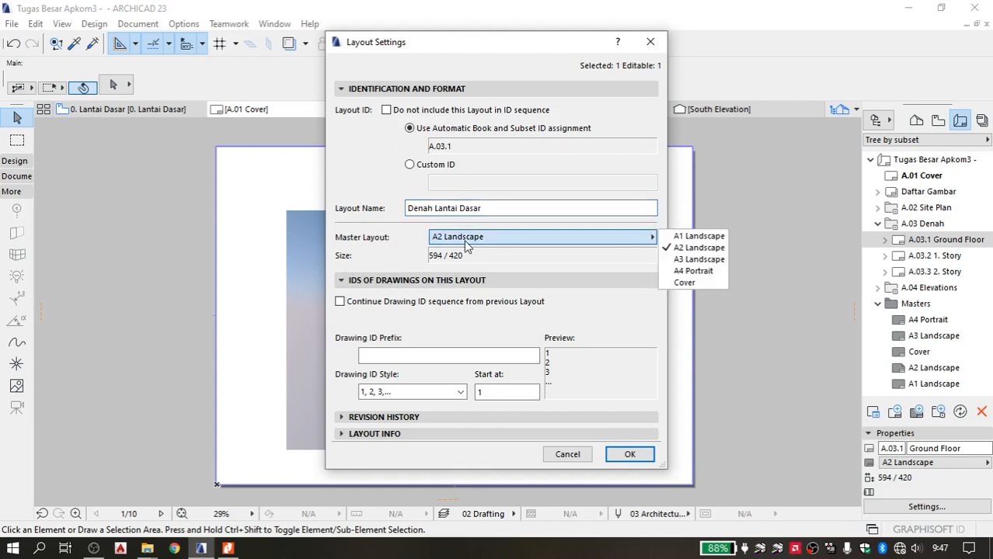
{"action": "left_click", "coordinate": [716, 260]}
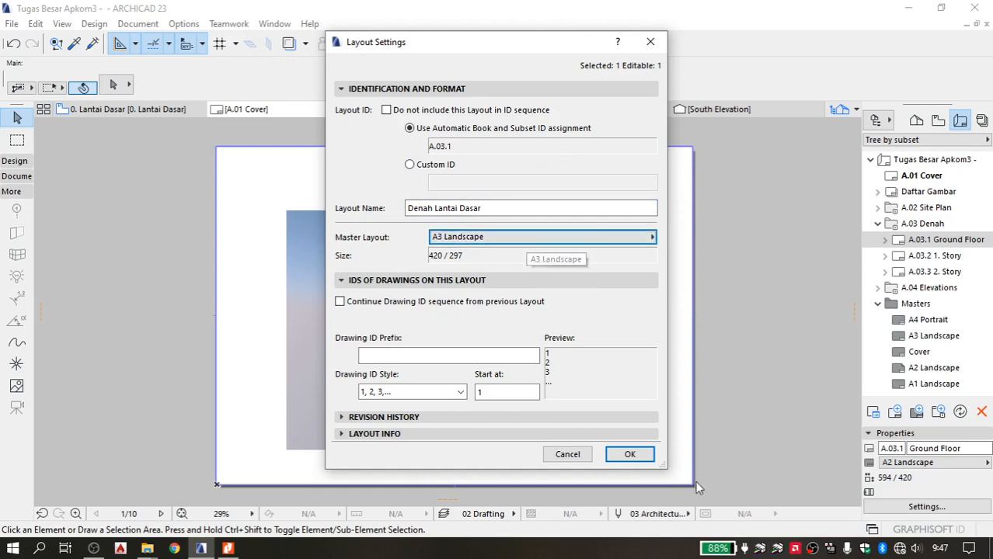
{"action": "left_click", "coordinate": [629, 454]}
Rename the A.03.2 1. Story layout to "Denah Lantai 1" and assign it the A3 Landscape master layout.
{"action": "left_click", "coordinate": [937, 260]}
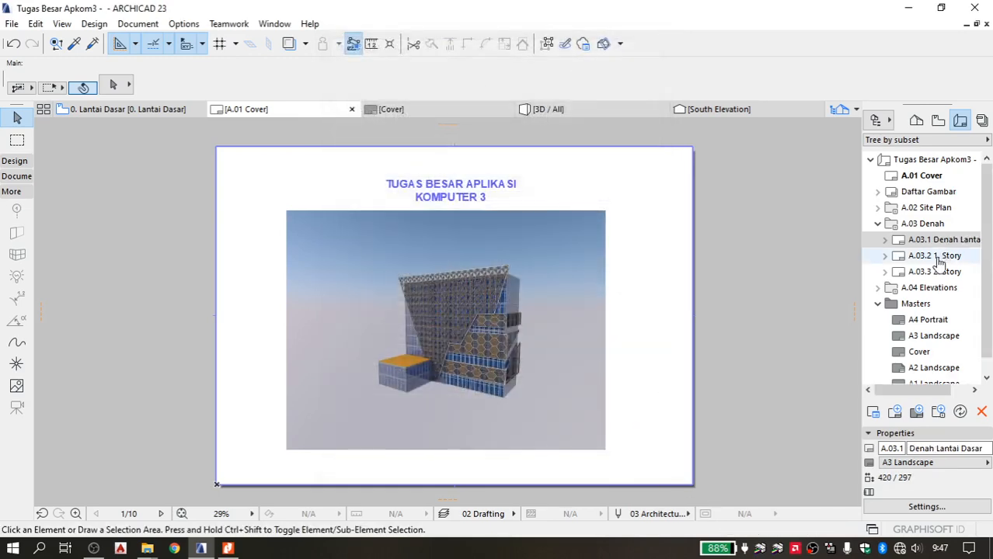
{"action": "right_click", "coordinate": [940, 264]}
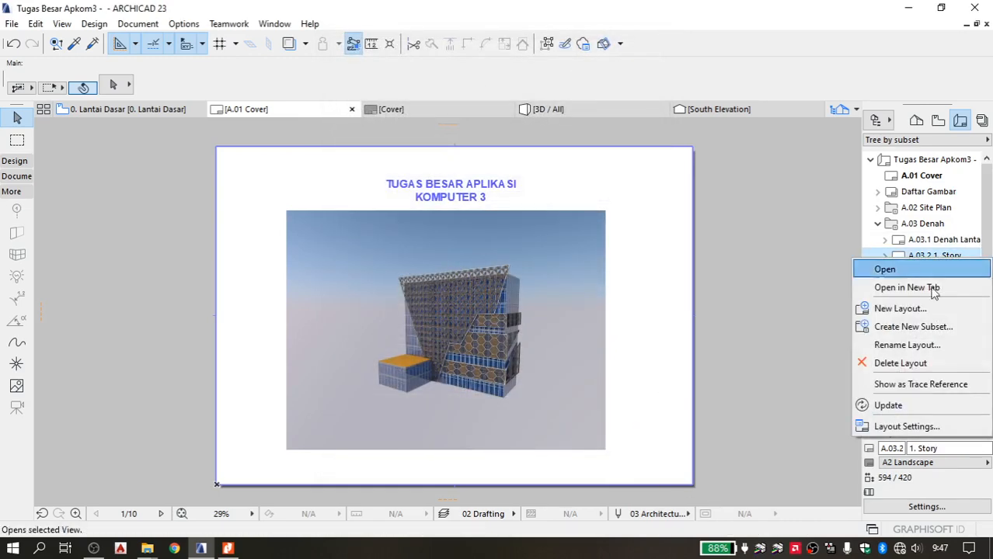
{"action": "left_click", "coordinate": [901, 424]}
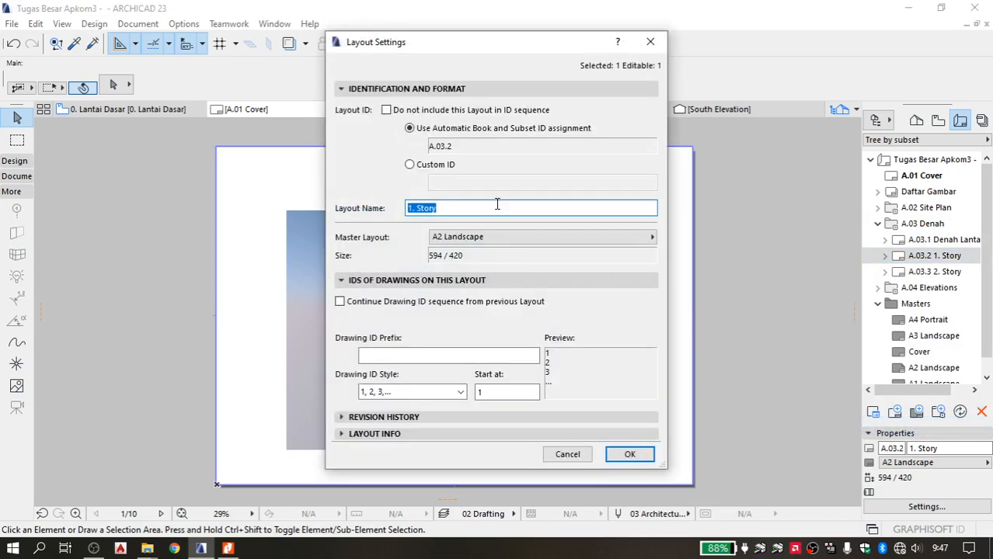
{"action": "type", "text": "Denah Lantai 1"}
{"action": "left_click", "coordinate": [534, 236]}
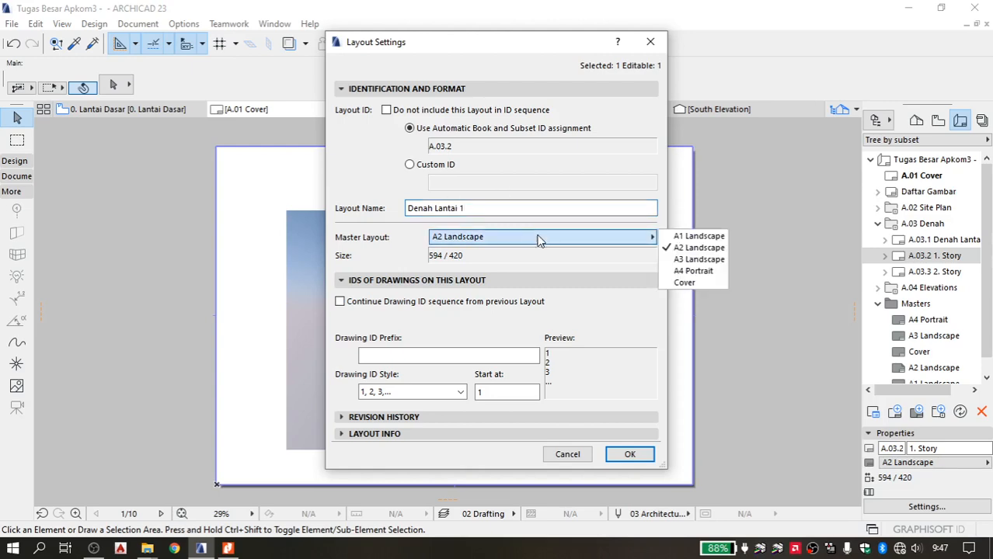
{"action": "left_click", "coordinate": [703, 258]}
{"action": "left_click", "coordinate": [627, 455]}
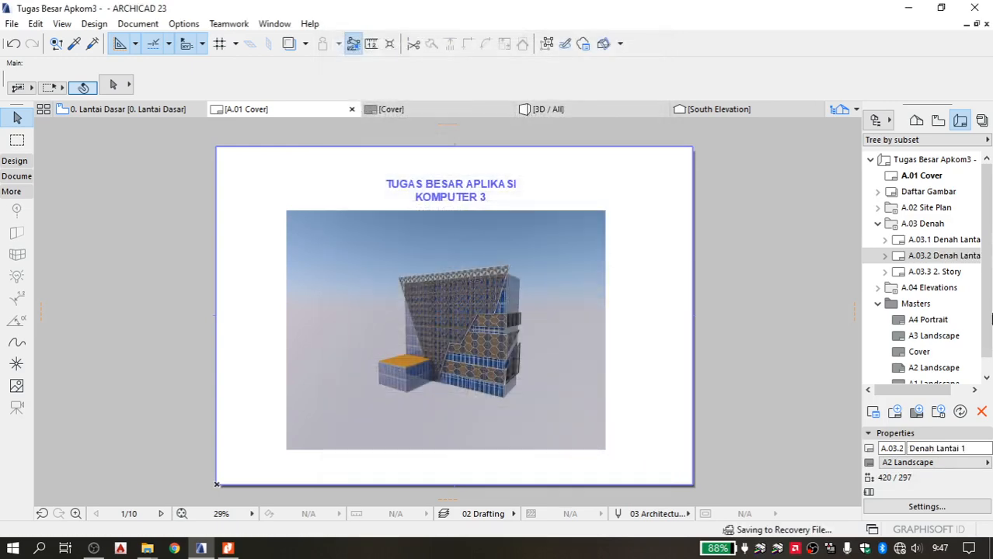
Rename the A.03.3 2. Story layout to "Denah Lantai 2" and assign it the A3 Landscape master layout.
{"action": "left_click", "coordinate": [955, 272]}
{"action": "left_click_drag", "start_coordinate": [942, 448], "coordinate": [896, 448]}
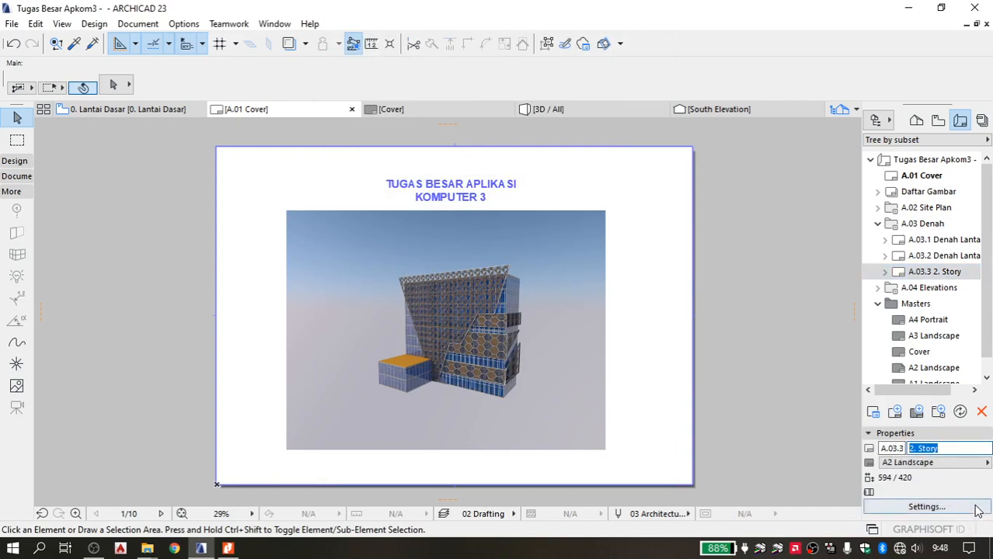
{"action": "type", "text": "Denah Lantai"}
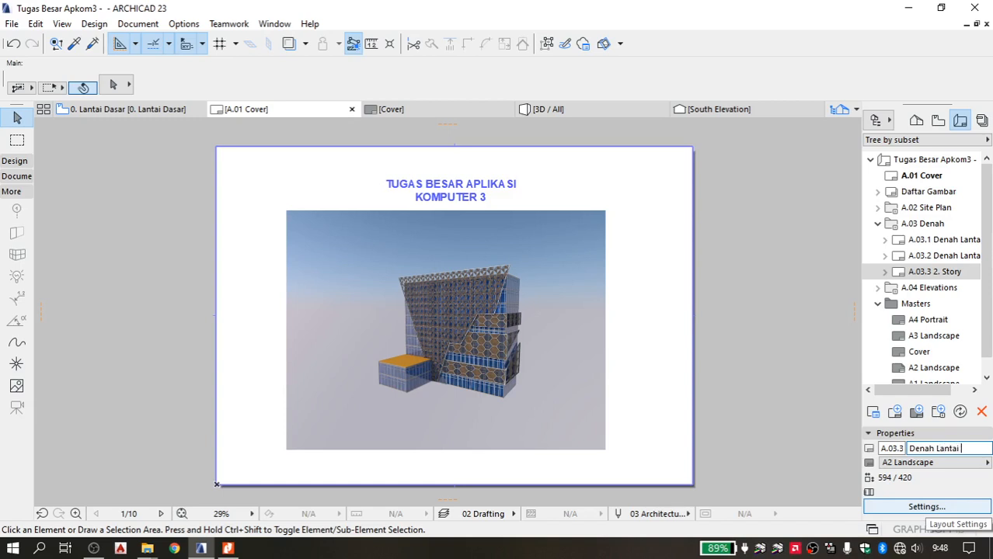
{"action": "type", "text": " 2"}
{"action": "key", "text": "Return"}
{"action": "left_click", "coordinate": [943, 464]}
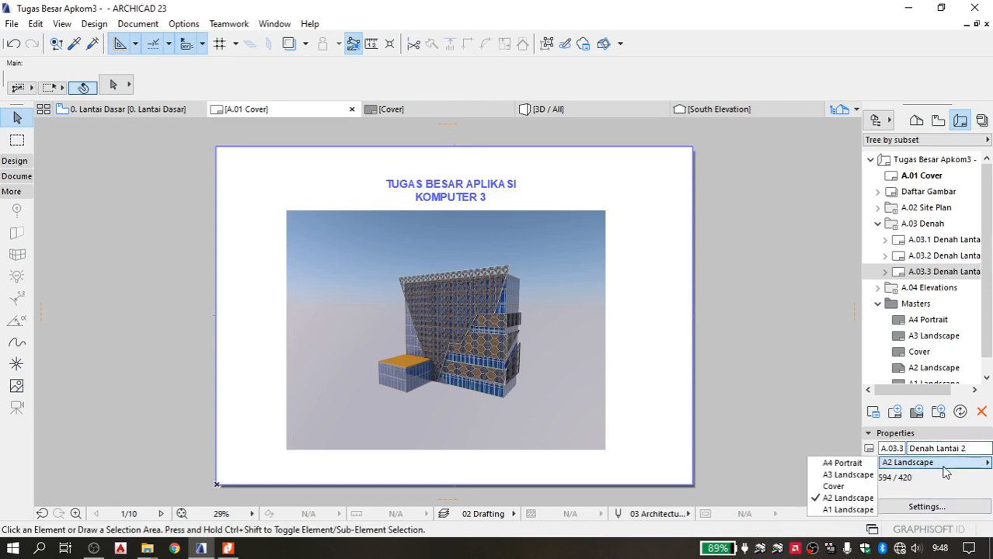
{"action": "left_click", "coordinate": [845, 475]}
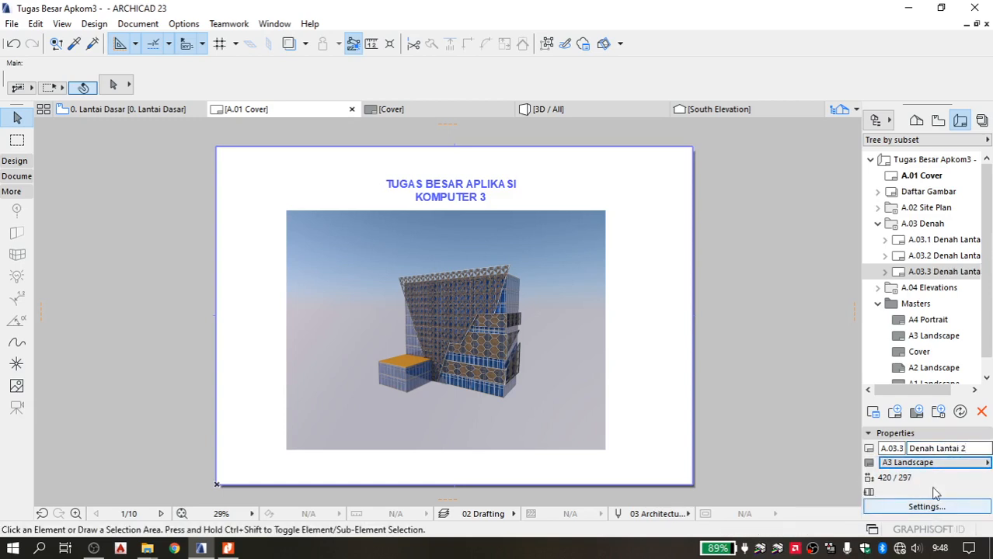
Open the A.03.1 Denah Lantai Dasar layout and move its floor plan drawing down and left, clear of the title block.
{"action": "double_click", "coordinate": [949, 240]}
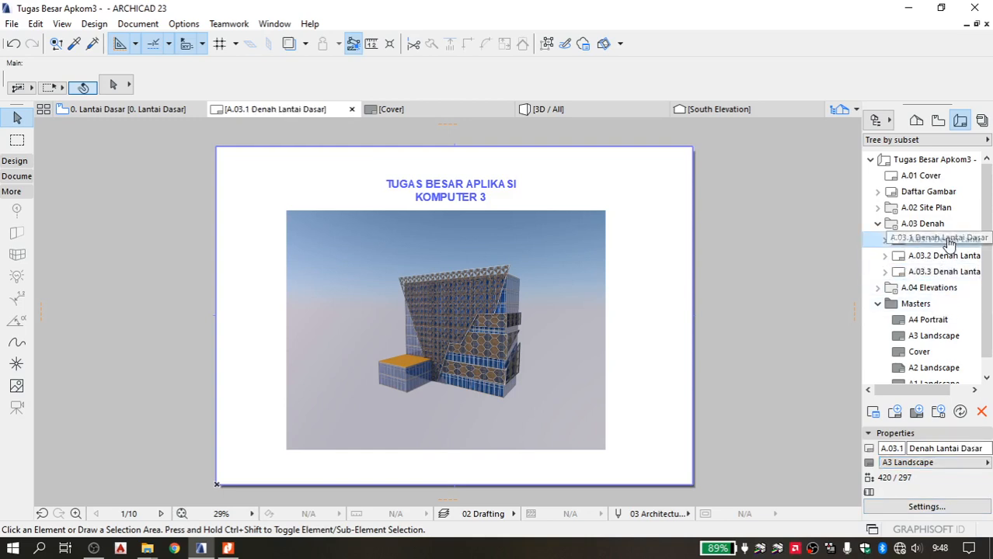
{"action": "scroll", "coordinate": [582, 375], "scroll_direction": "down", "scroll_amount": 2}
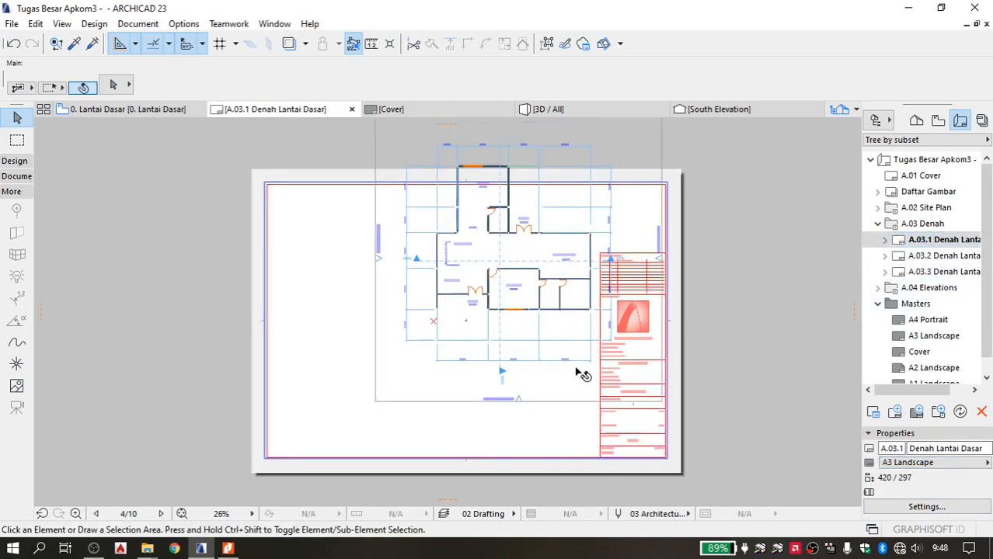
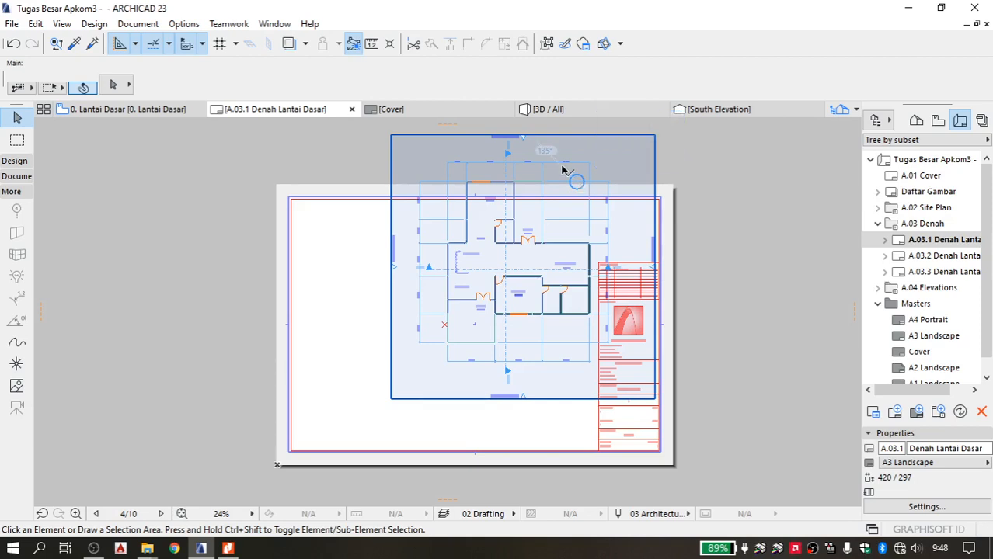
{"action": "left_click", "coordinate": [559, 246]}
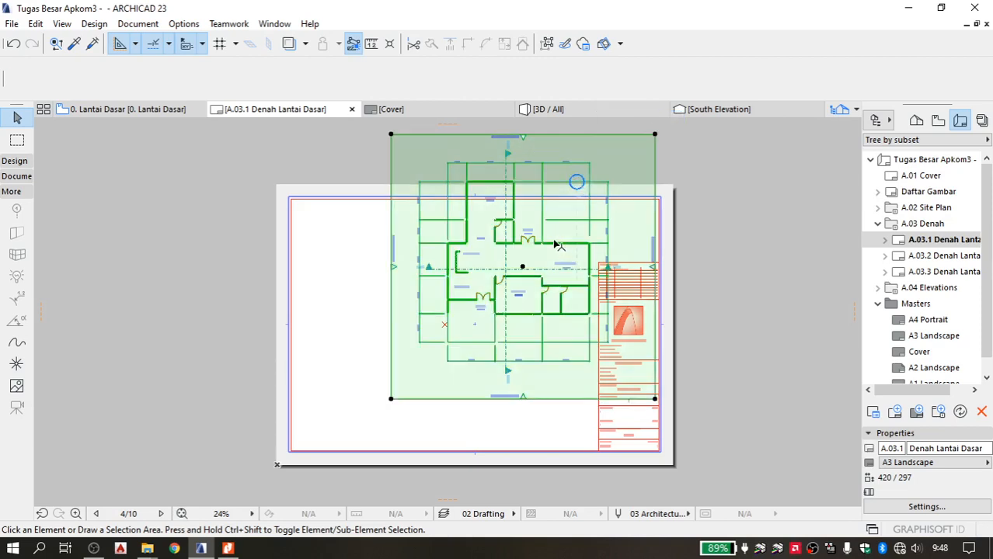
{"action": "left_click", "coordinate": [522, 267]}
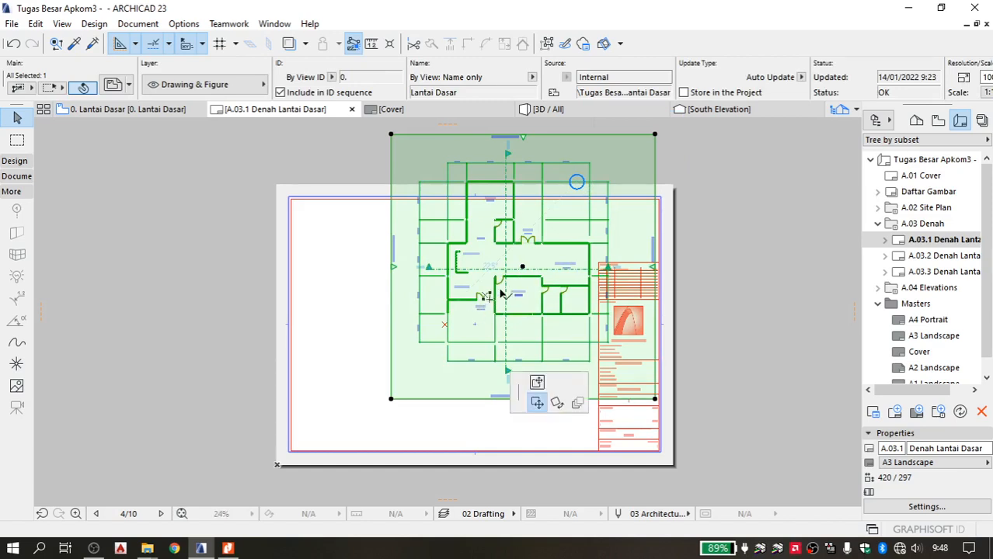
{"action": "left_click", "coordinate": [456, 330]}
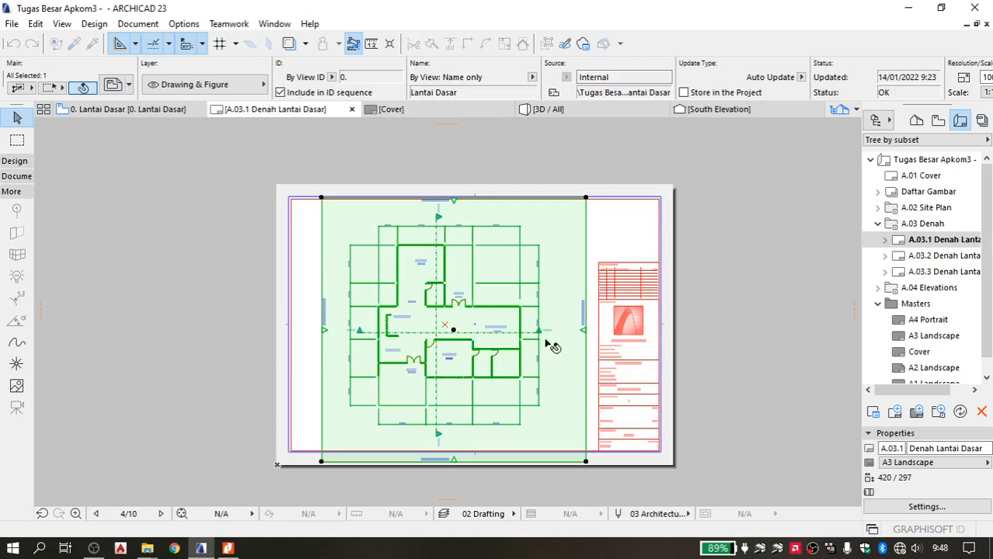
Pull the drawing frame's lower right corner inward with Adjust frame, cropping away the South and East elevation markers.
{"action": "left_click", "coordinate": [588, 464]}
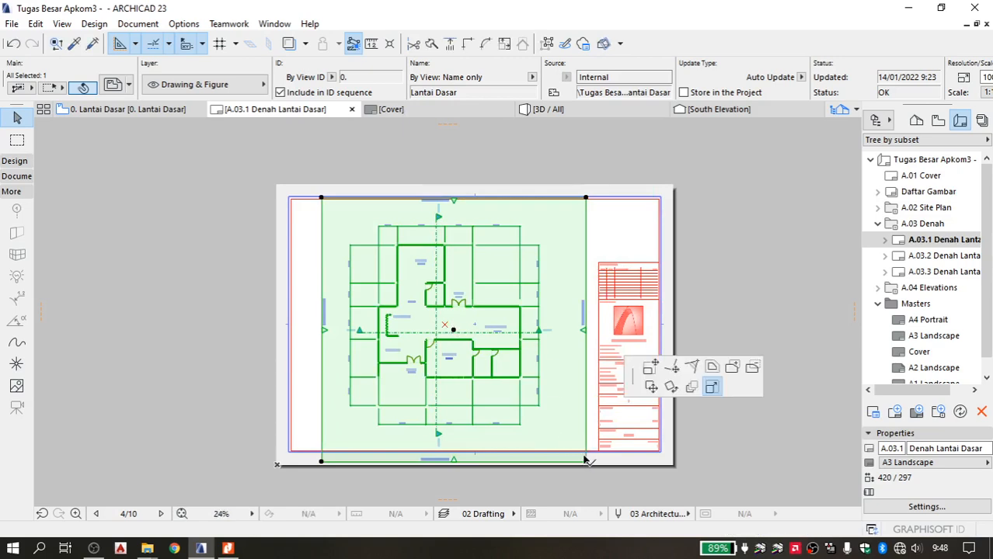
{"action": "left_click", "coordinate": [709, 386]}
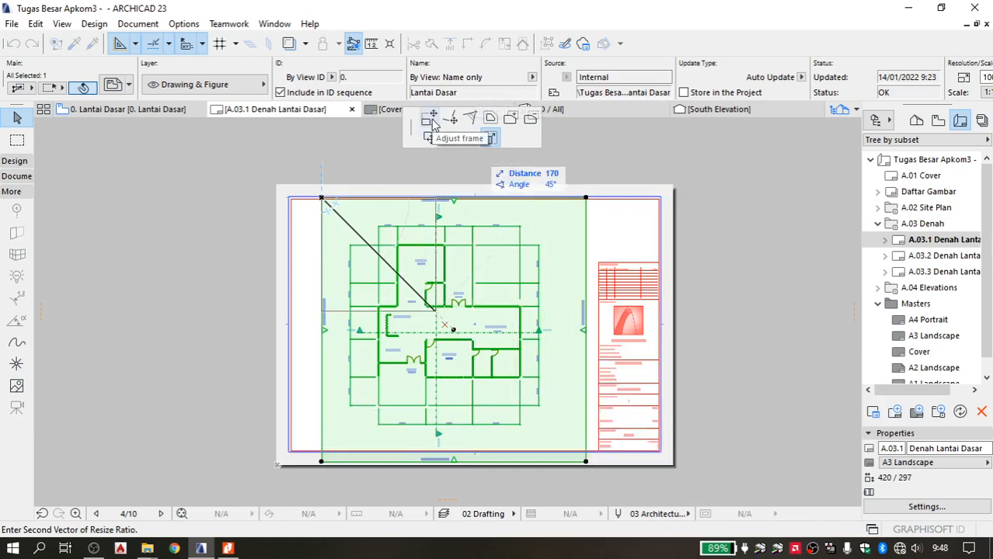
{"action": "left_click", "coordinate": [431, 120]}
{"action": "left_click", "coordinate": [570, 436]}
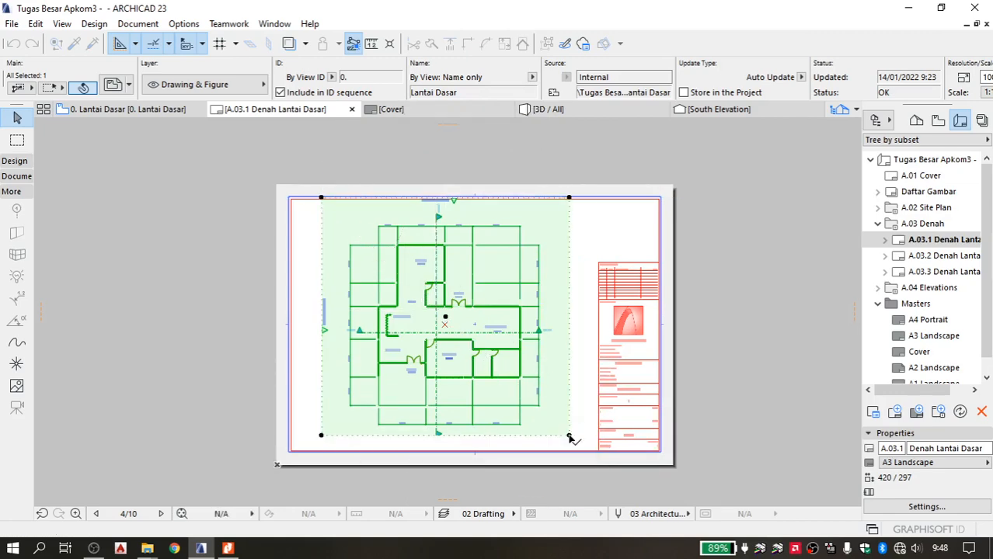
{"action": "left_click", "coordinate": [589, 416]}
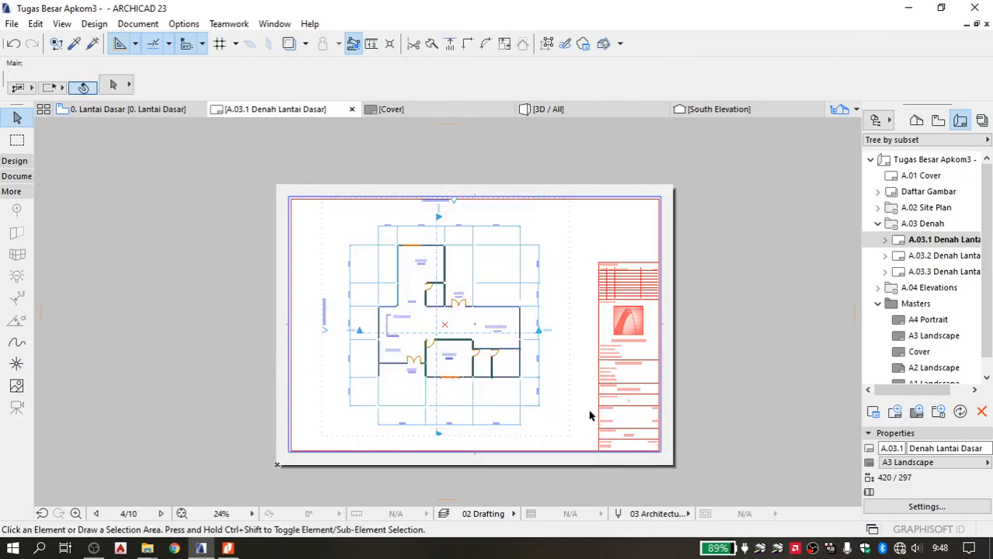
{"action": "scroll", "coordinate": [532, 457], "scroll_direction": "up", "scroll_amount": 3}
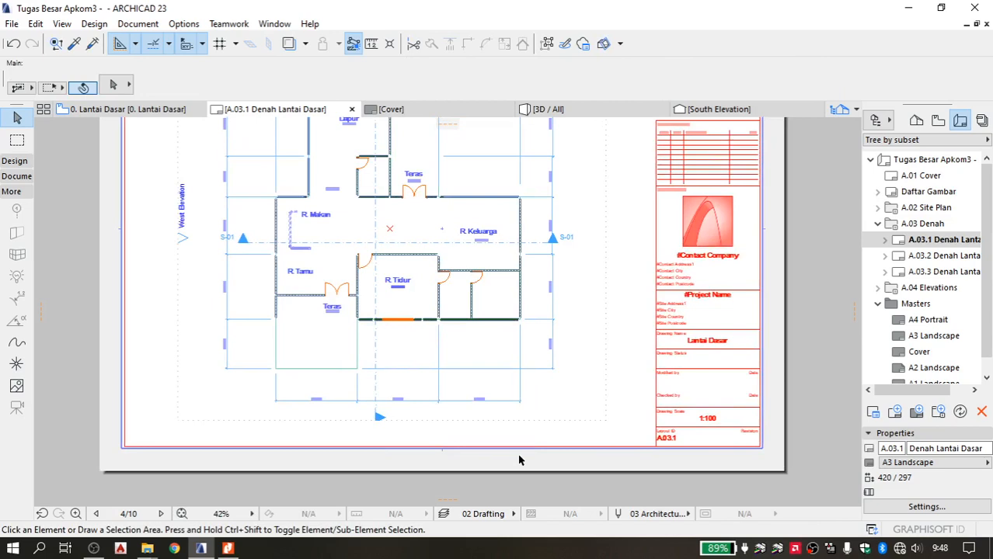
Try resizing the floor plan drawing from its lower right corner, first to about 1:97 and then to about 1:102.
{"action": "left_click", "coordinate": [581, 421]}
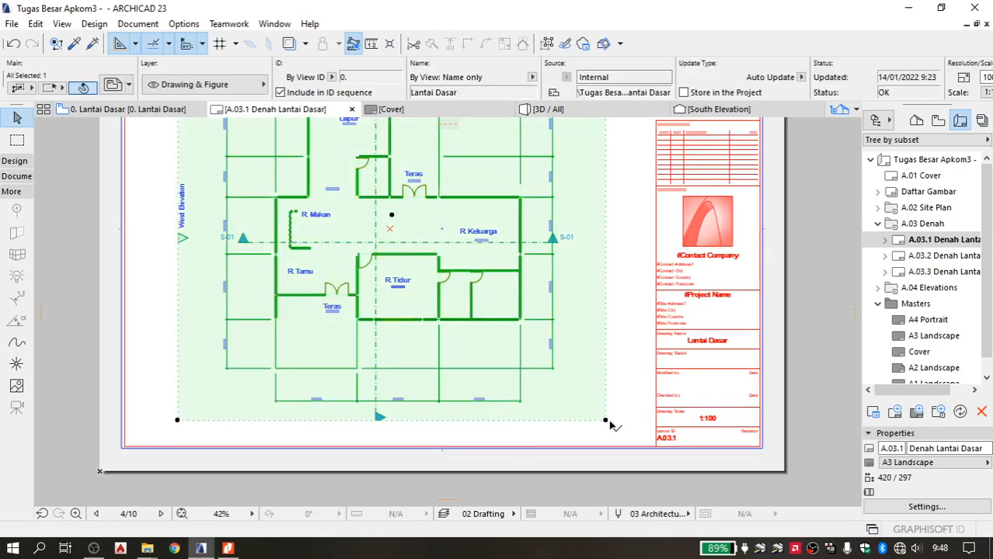
{"action": "left_click", "coordinate": [605, 420]}
{"action": "left_click", "coordinate": [490, 138]}
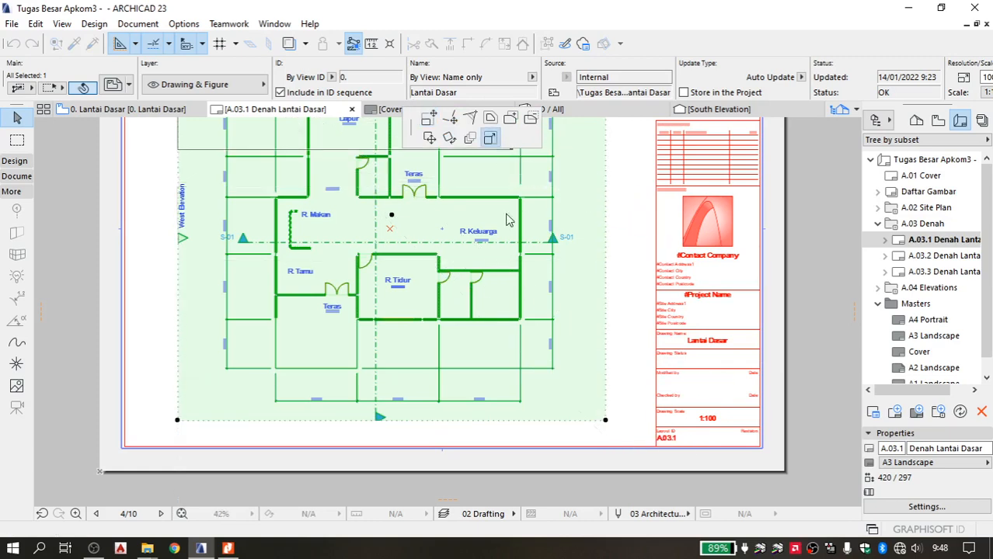
{"action": "left_click", "coordinate": [621, 429]}
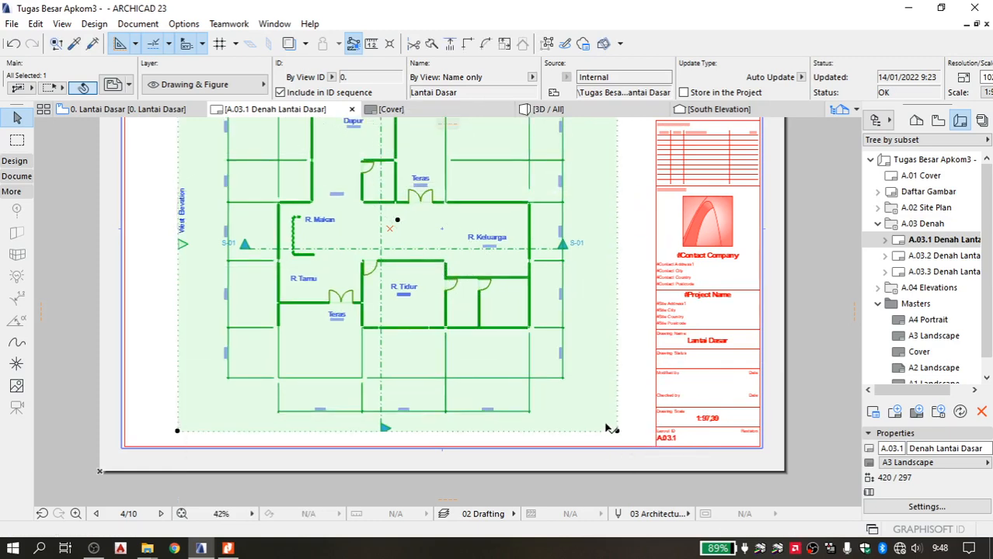
{"action": "left_click", "coordinate": [610, 428]}
{"action": "left_click", "coordinate": [598, 411]}
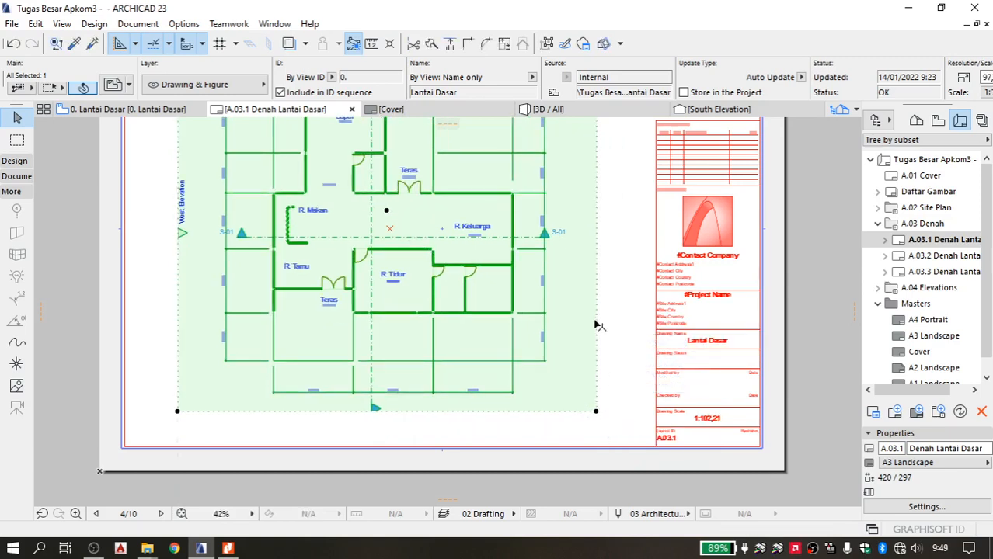
Undo both drawing resizes and the frame adjustment.
{"action": "key", "text": "ctrl+z"}
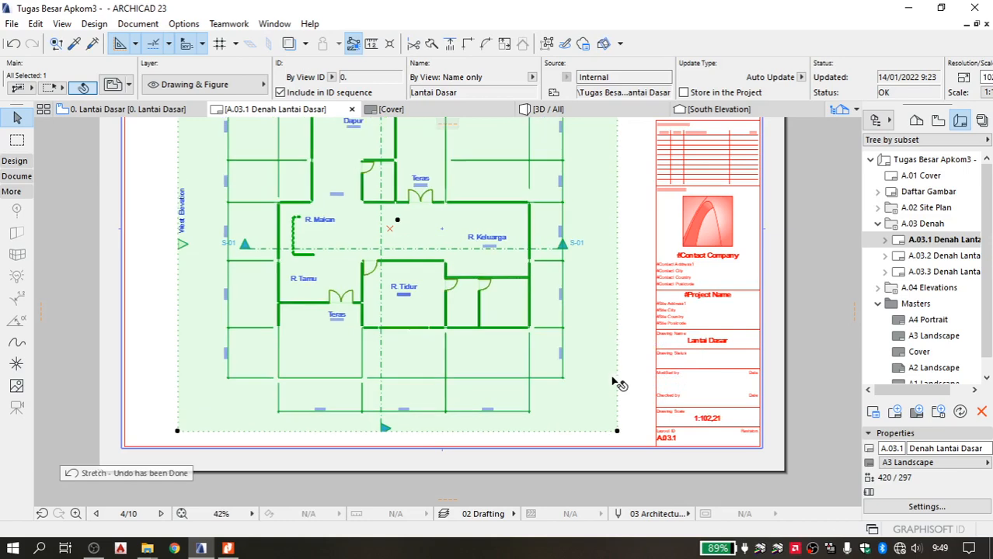
{"action": "key", "text": "ctrl+z"}
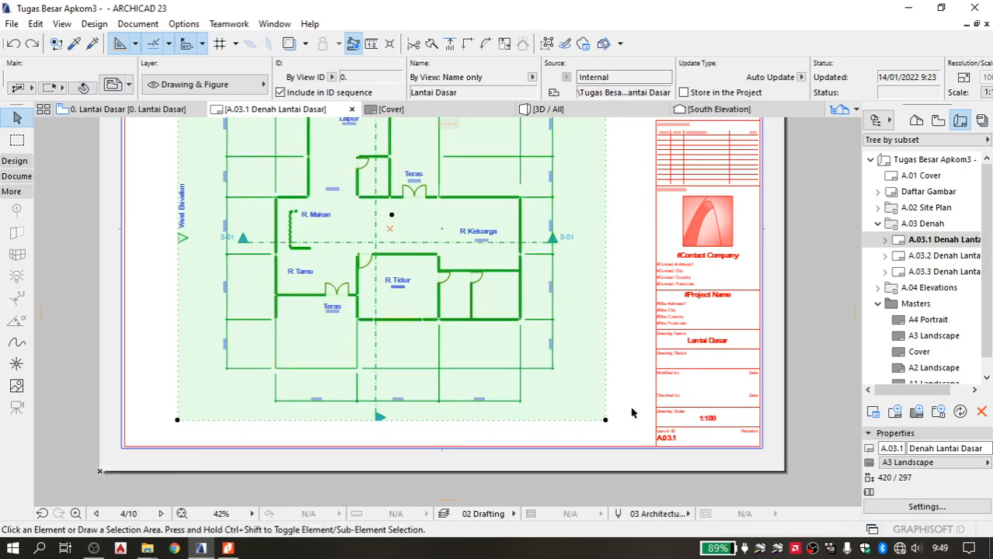
{"action": "left_click", "coordinate": [630, 412]}
{"action": "key", "text": "ctrl+z"}
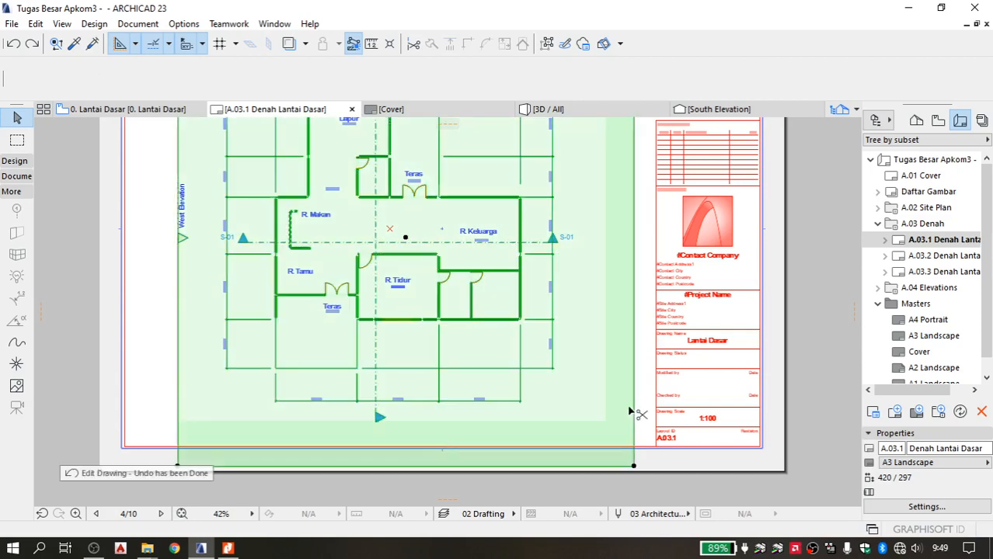
{"action": "left_click", "coordinate": [633, 393]}
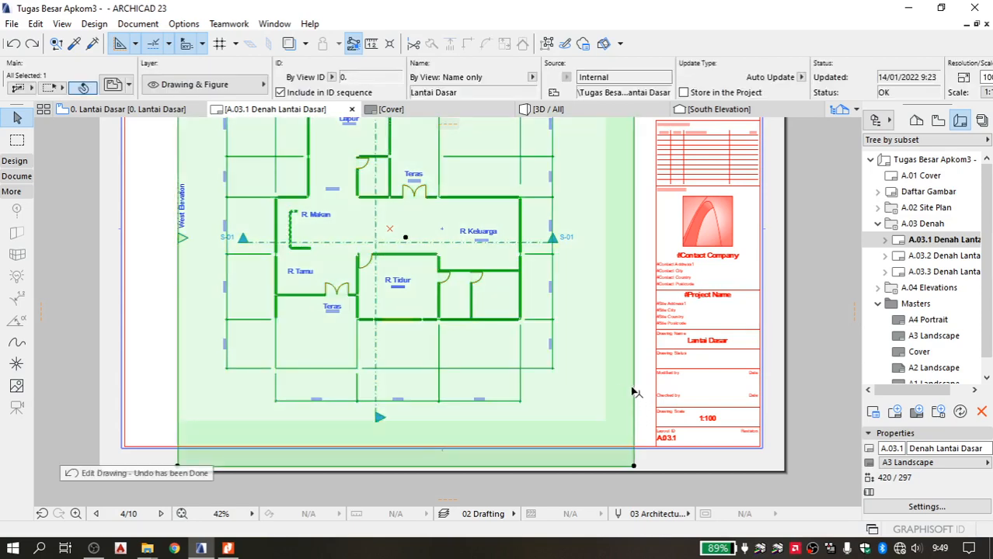
{"action": "left_click", "coordinate": [632, 380]}
{"action": "key", "text": "f"}
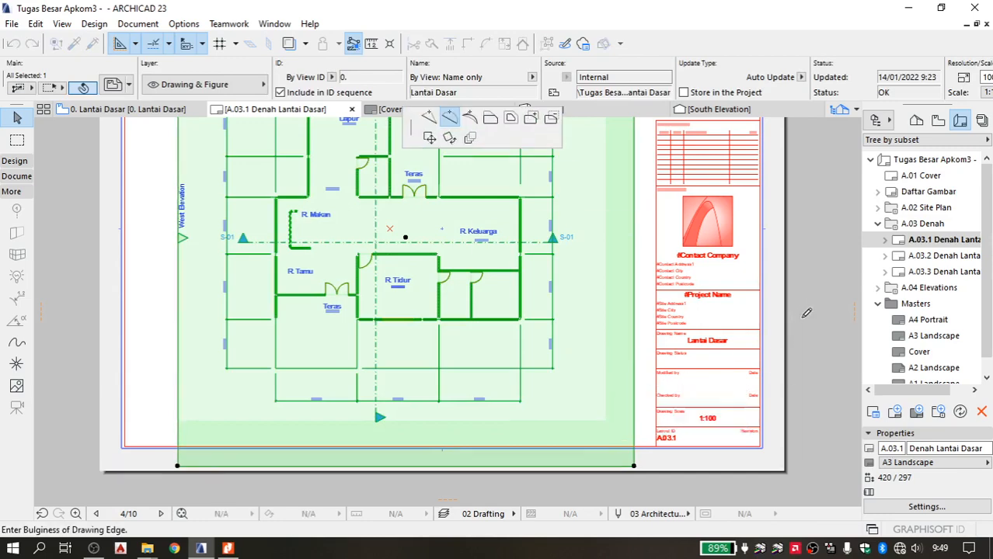
{"action": "scroll", "coordinate": [802, 316], "scroll_direction": "down", "scroll_amount": 3}
{"action": "key", "text": "Escape"}
{"action": "key", "text": "Escape"}
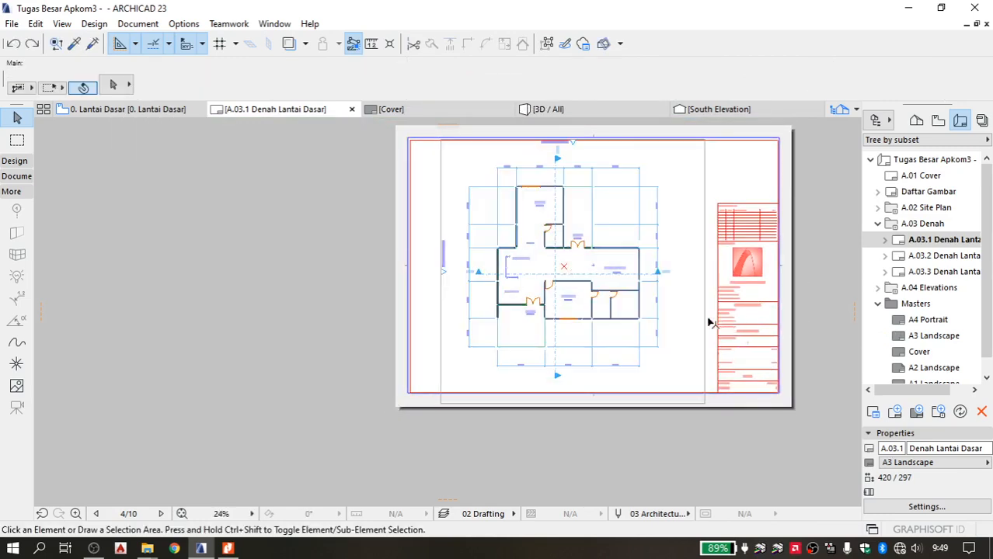
Pull the lower right corner of the floor plan drawing's frame inward with Adjust frame so it sits inside the sheet border.
{"action": "middle_click_drag", "start_coordinate": [717, 323], "coordinate": [655, 334]}
{"action": "left_click", "coordinate": [642, 320]}
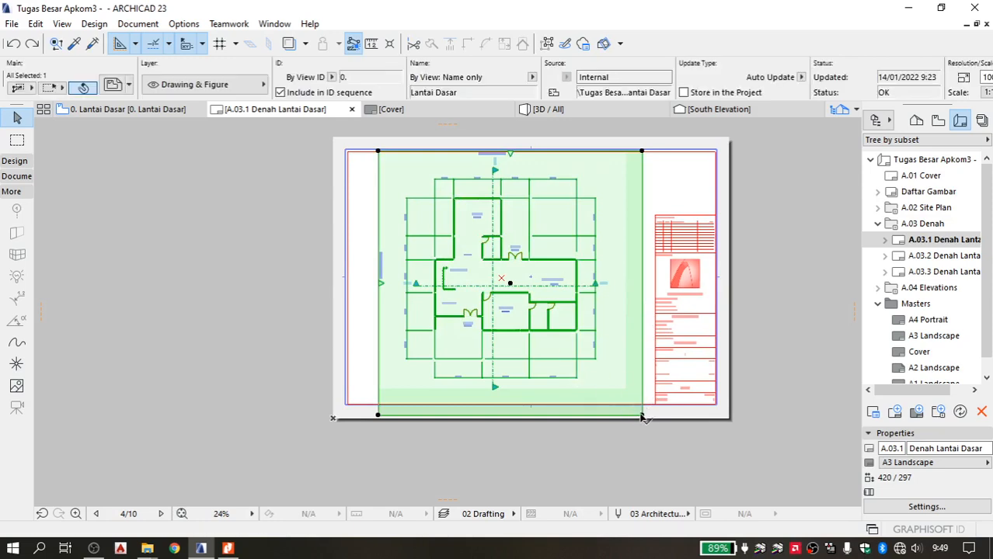
{"action": "left_click", "coordinate": [643, 416]}
{"action": "key", "text": "Escape"}
{"action": "left_click", "coordinate": [643, 415]}
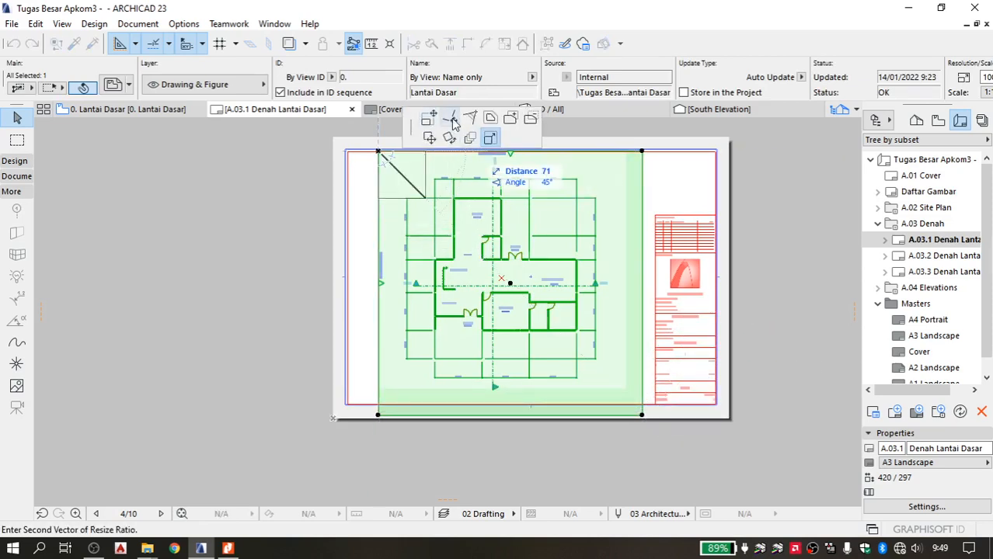
{"action": "left_click", "coordinate": [450, 118]}
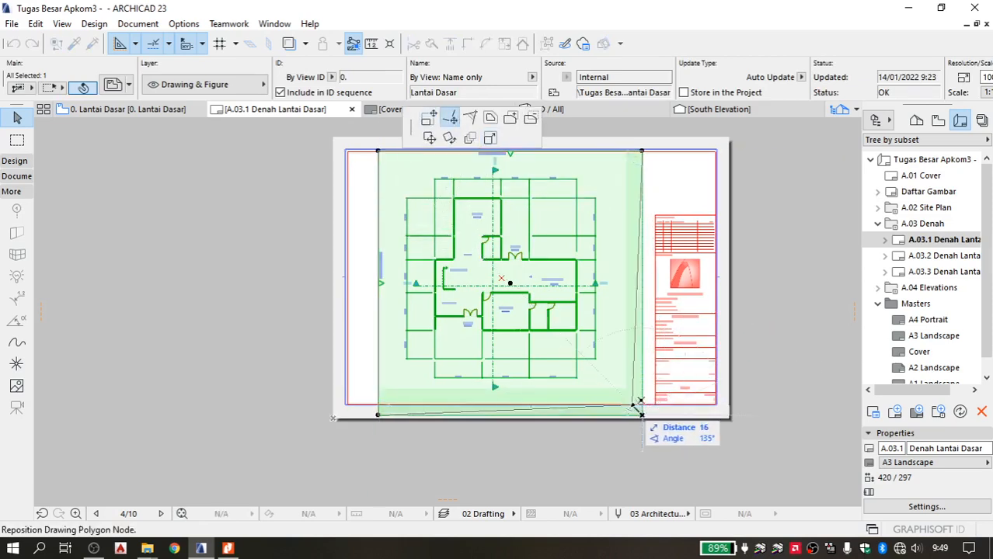
{"action": "left_click", "coordinate": [430, 118]}
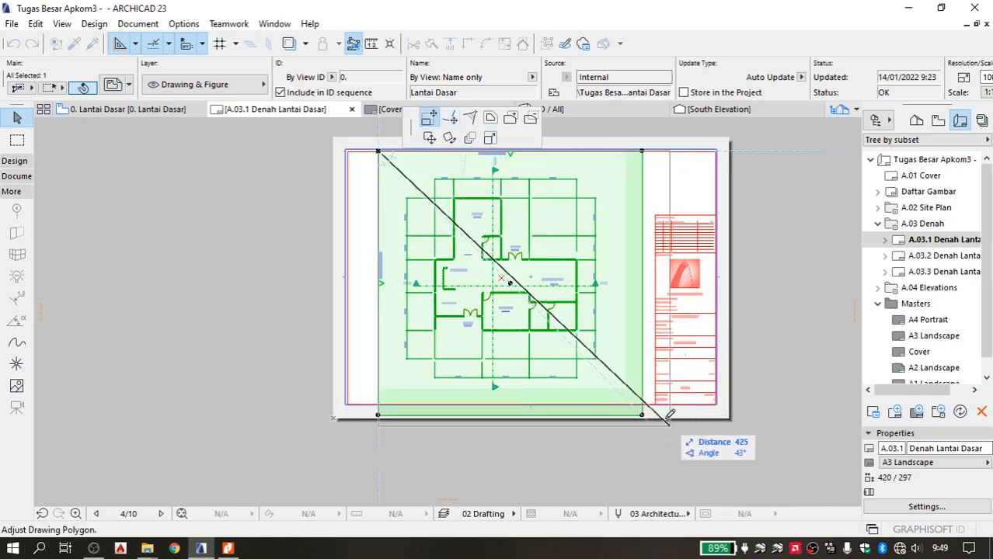
{"action": "scroll", "coordinate": [636, 404], "scroll_direction": "up", "scroll_amount": 3}
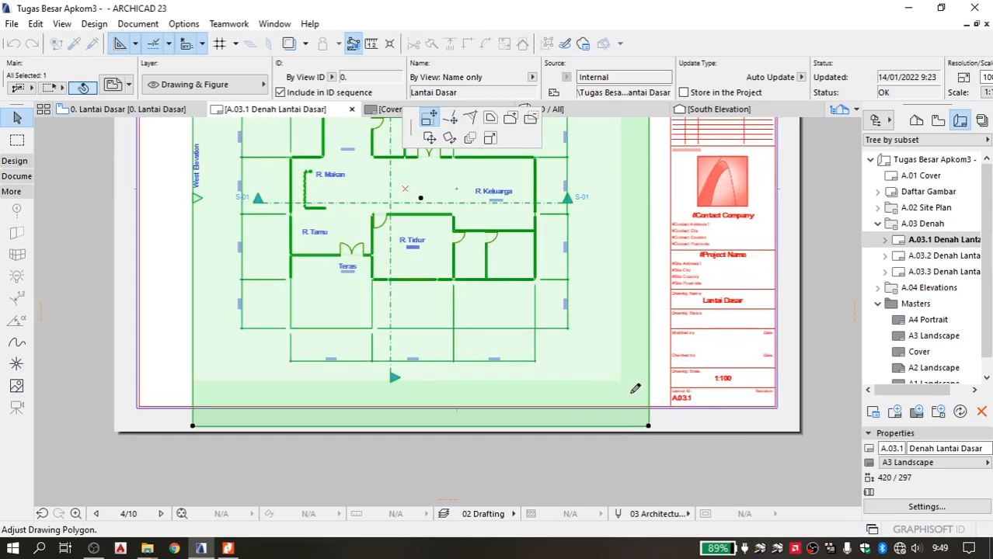
{"action": "left_click", "coordinate": [626, 390]}
{"action": "scroll", "coordinate": [619, 394], "scroll_direction": "up", "scroll_amount": 1}
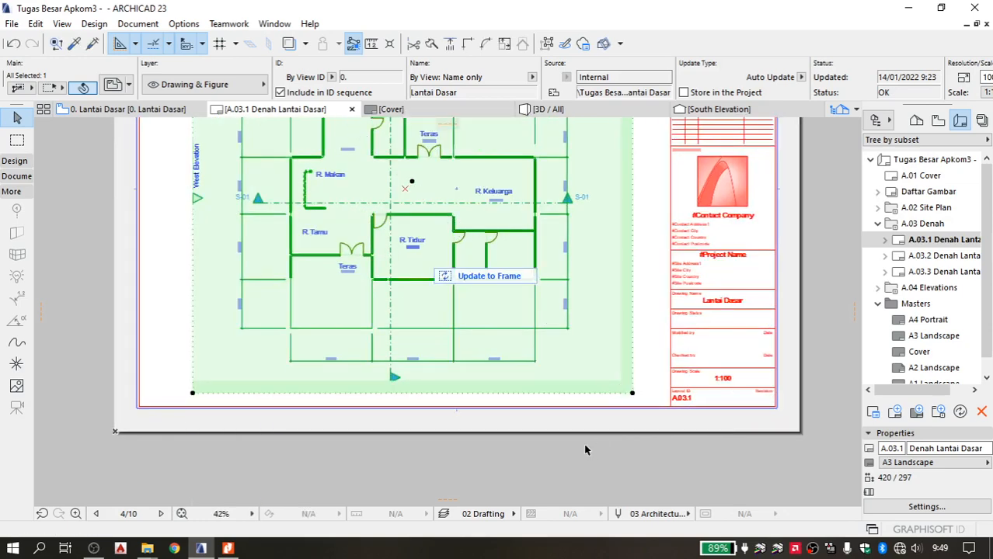
{"action": "scroll", "coordinate": [583, 444], "scroll_direction": "down", "scroll_amount": 1}
{"action": "key", "text": "Escape"}
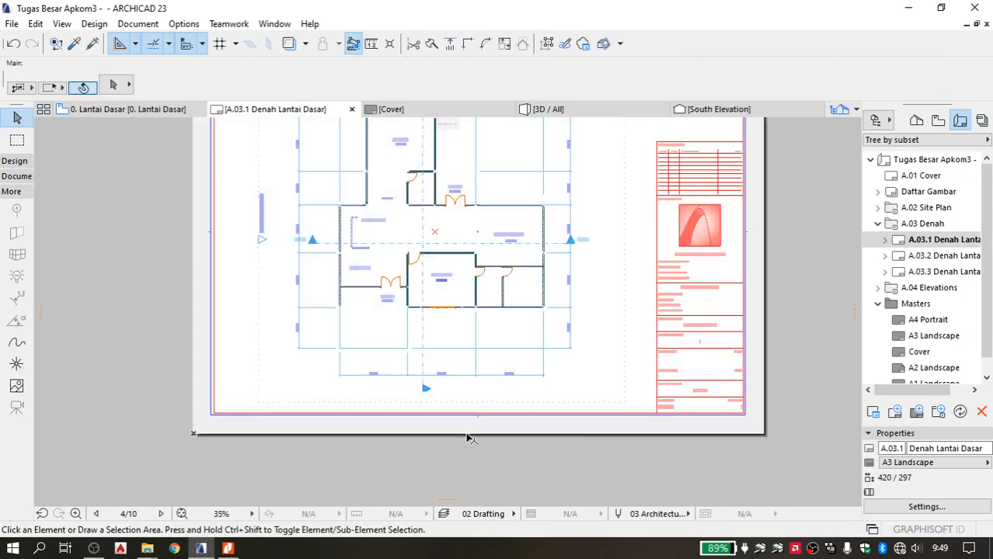
Pull the drawing frame's upper right corner inward and down, cropping away the North Elevation marker.
{"action": "scroll", "coordinate": [546, 354], "scroll_direction": "down", "scroll_amount": 1}
{"action": "mouse_move", "coordinate": [455, 233]}
{"action": "middle_mouse_down"}
{"action": "mouse_move", "coordinate": [382, 292]}
{"action": "mouse_move", "coordinate": [502, 203]}
{"action": "middle_mouse_up"}
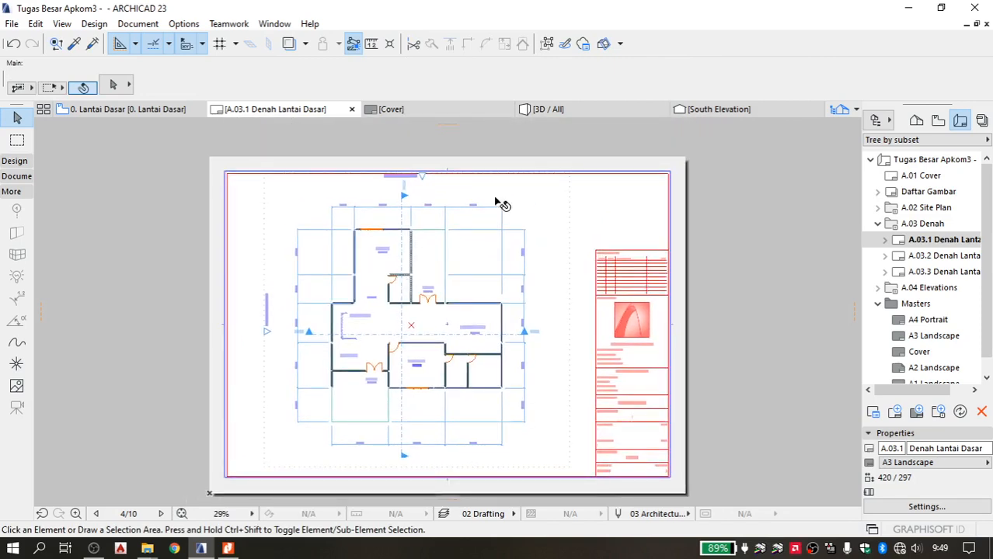
{"action": "left_click", "coordinate": [557, 185]}
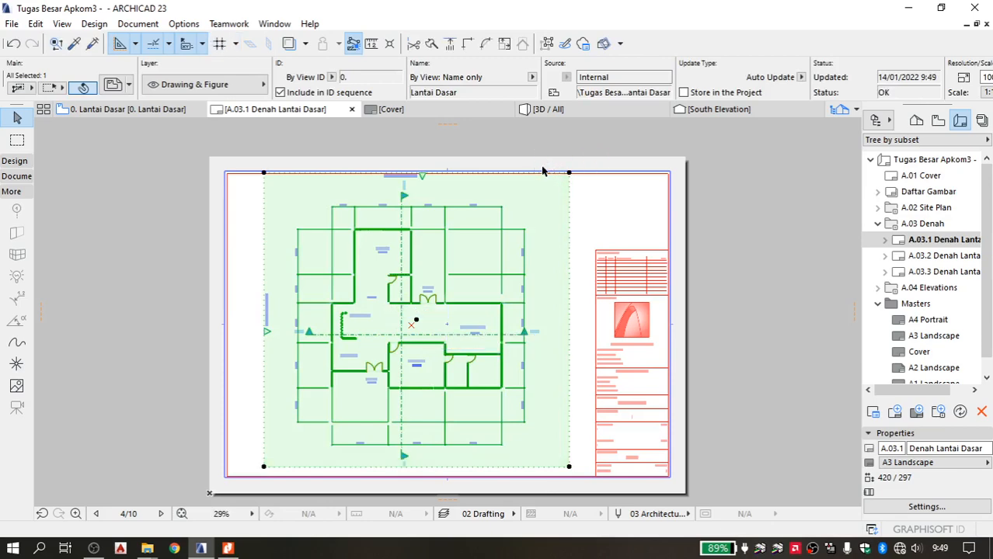
{"action": "scroll", "coordinate": [570, 170], "scroll_direction": "up", "scroll_amount": 2}
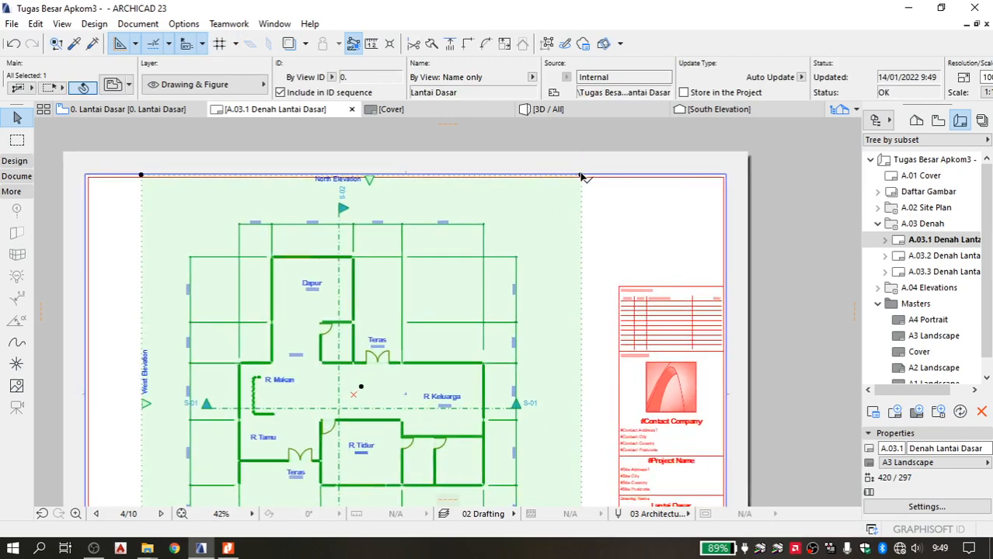
{"action": "left_click", "coordinate": [581, 175]}
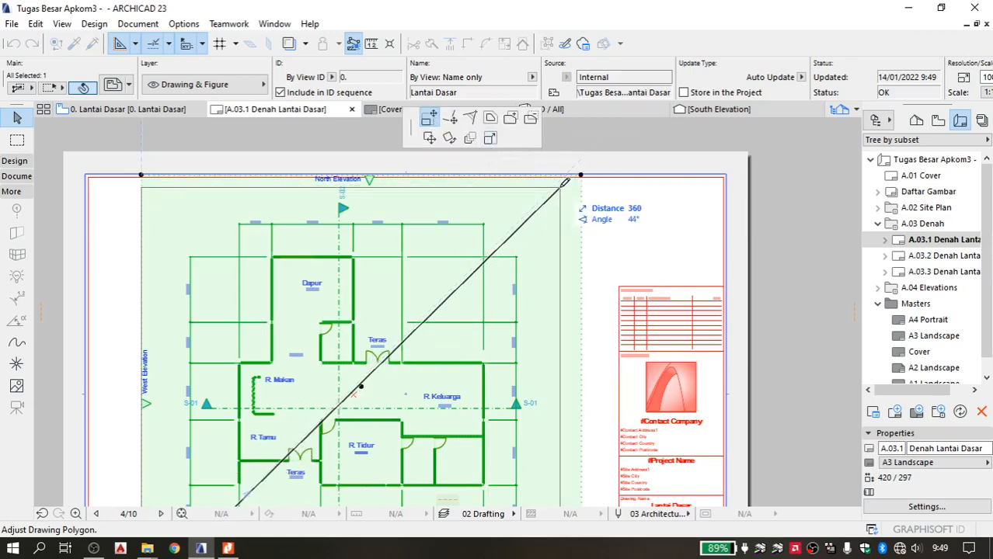
{"action": "scroll", "coordinate": [565, 181], "scroll_direction": "up", "scroll_amount": 3}
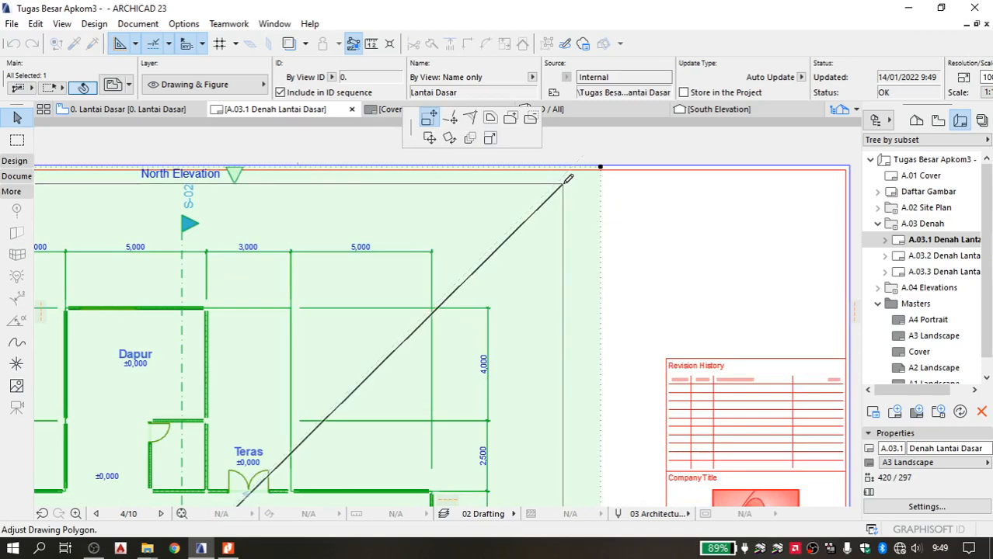
{"action": "left_click", "coordinate": [567, 182]}
{"action": "scroll", "coordinate": [567, 186], "scroll_direction": "down", "scroll_amount": 3}
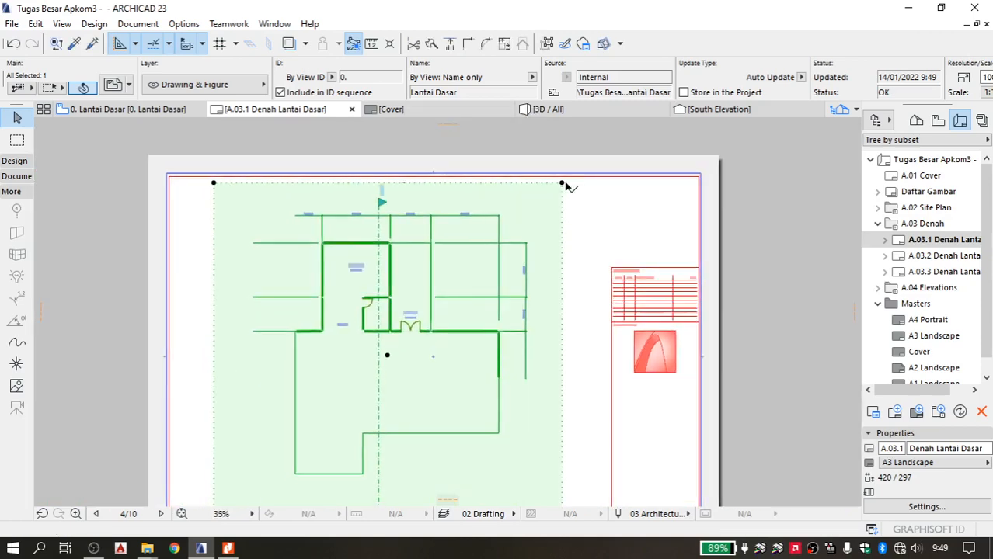
Pull the drawing frame's upper left corner inward, cropping away the West Elevation marker but keeping the S-01 and S-02 section markers.
{"action": "scroll", "coordinate": [215, 200], "scroll_direction": "up", "scroll_amount": 2}
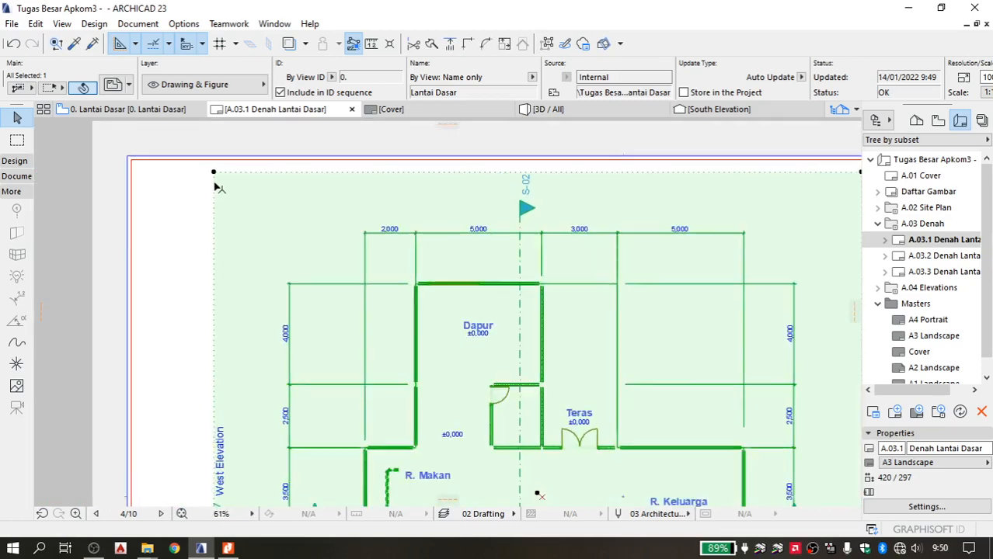
{"action": "left_click", "coordinate": [214, 172]}
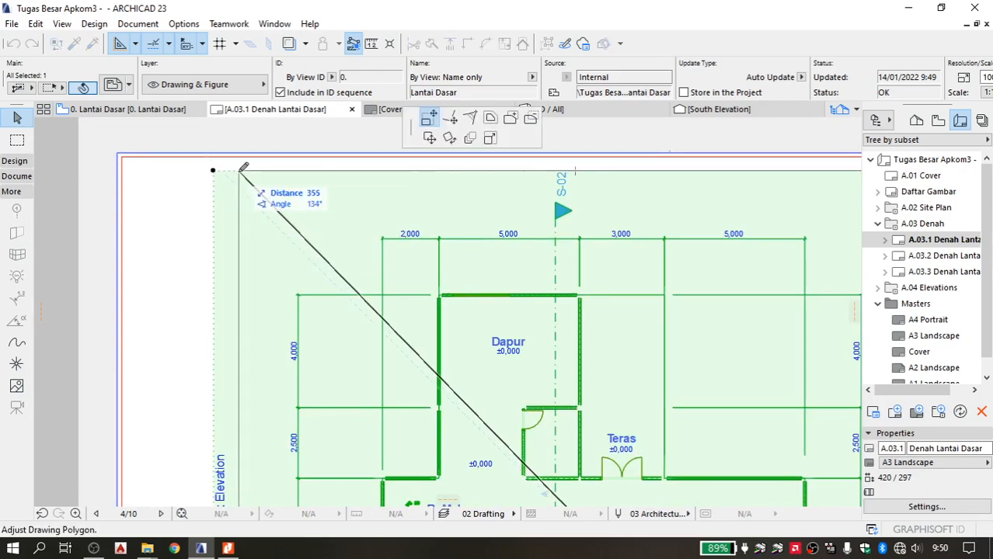
{"action": "left_click", "coordinate": [247, 203]}
{"action": "scroll", "coordinate": [450, 206], "scroll_direction": "down", "scroll_amount": 2}
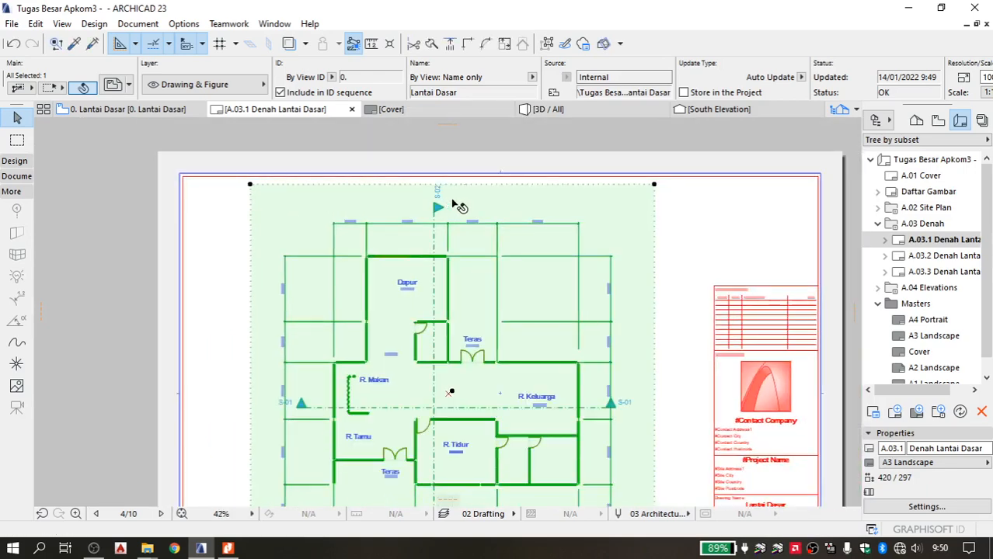
Extend the drawing frame's lower right corner slightly downward to include the whole label of the lower S-02 section marker.
{"action": "scroll", "coordinate": [472, 215], "scroll_direction": "down", "scroll_amount": 2}
{"action": "scroll", "coordinate": [440, 448], "scroll_direction": "up", "scroll_amount": 2}
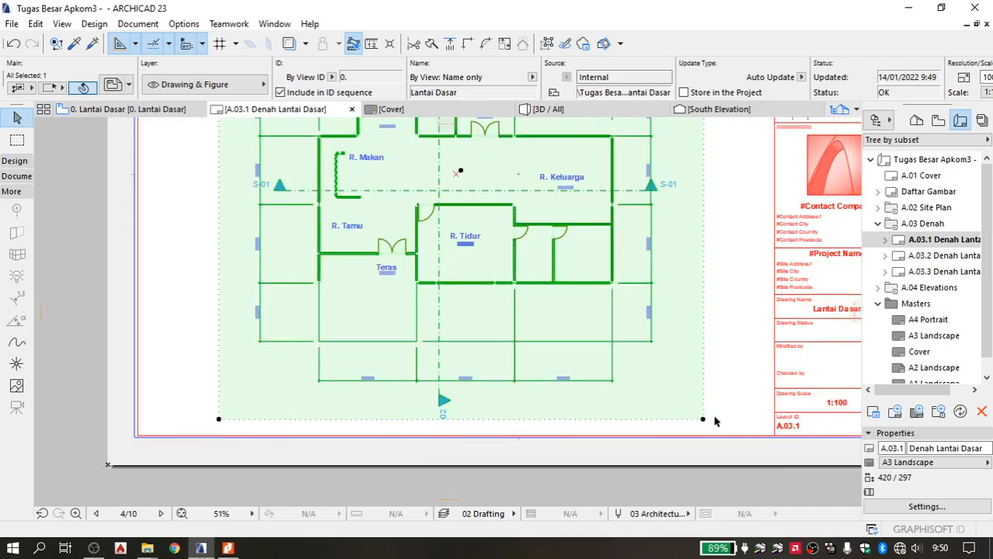
{"action": "scroll", "coordinate": [703, 420], "scroll_direction": "up", "scroll_amount": 1}
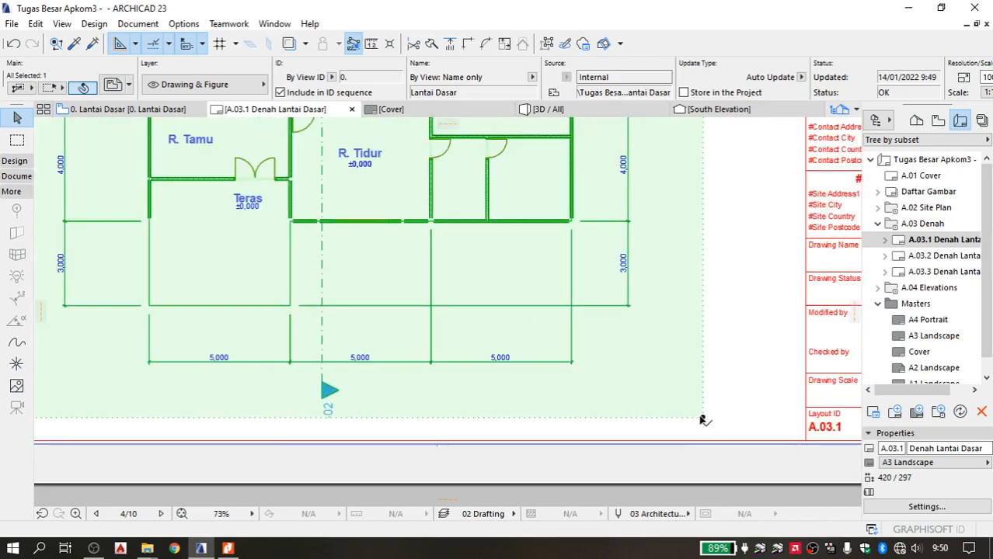
{"action": "left_click", "coordinate": [702, 418]}
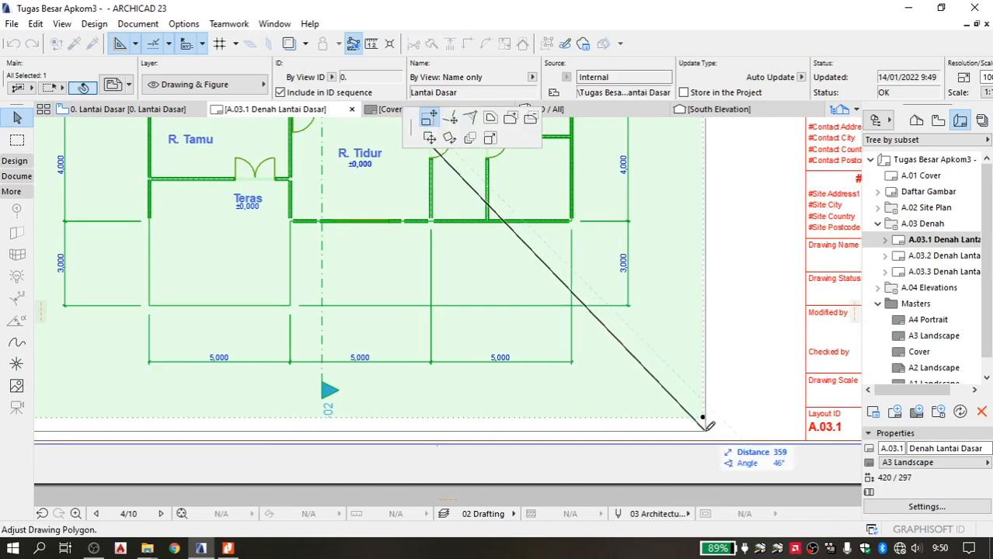
{"action": "left_click", "coordinate": [705, 432]}
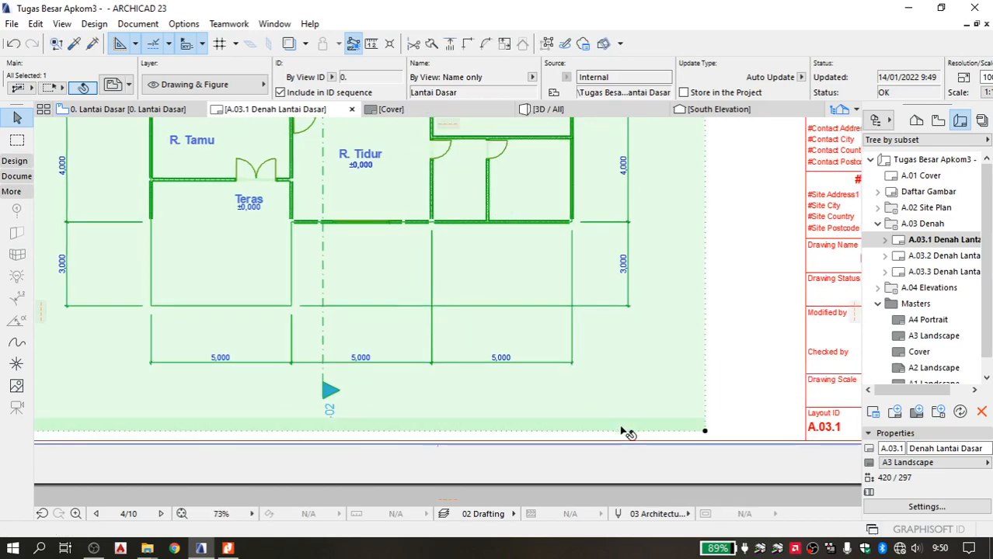
{"action": "scroll", "coordinate": [627, 432], "scroll_direction": "down", "scroll_amount": 3}
{"action": "middle_click_drag", "start_coordinate": [613, 370], "coordinate": [593, 372]}
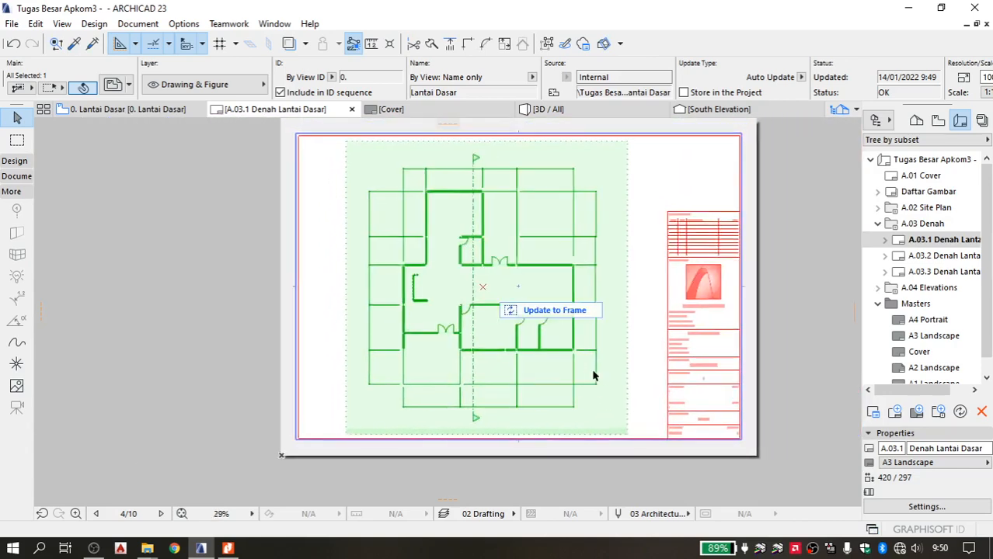
Review the layer combination, scale and graphic override options in the View Settings of the floor plan drawing's source view.
{"action": "right_click", "coordinate": [570, 265]}
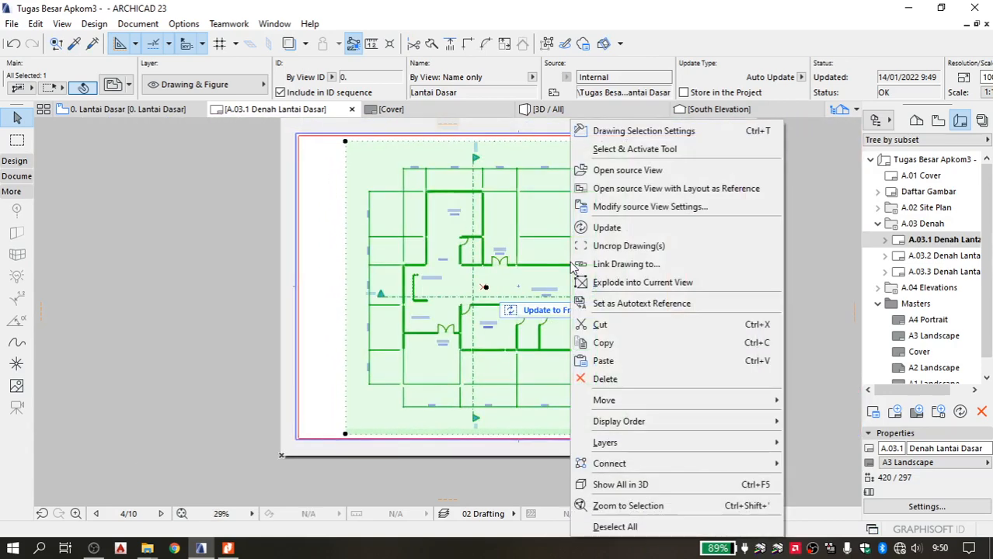
{"action": "left_click", "coordinate": [668, 214]}
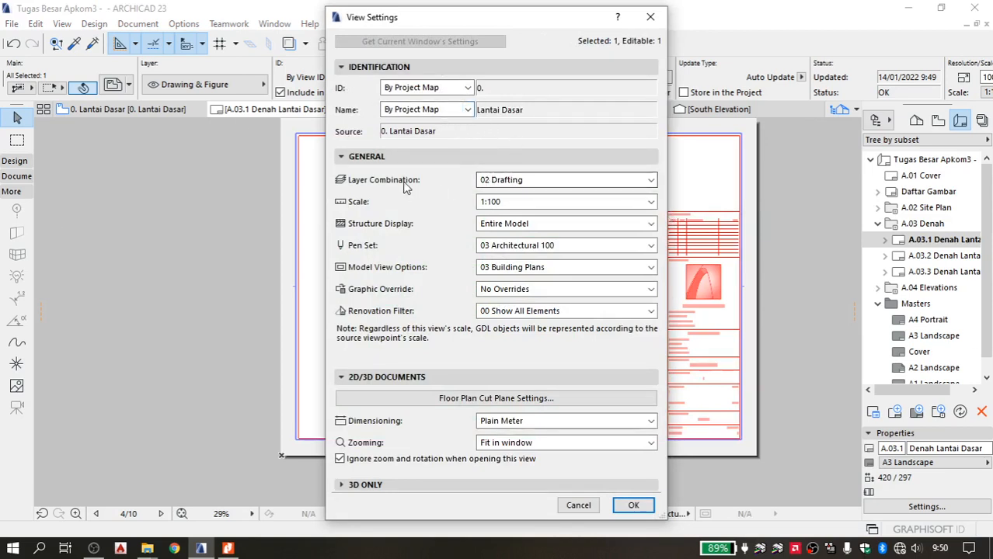
{"action": "left_click", "coordinate": [507, 181]}
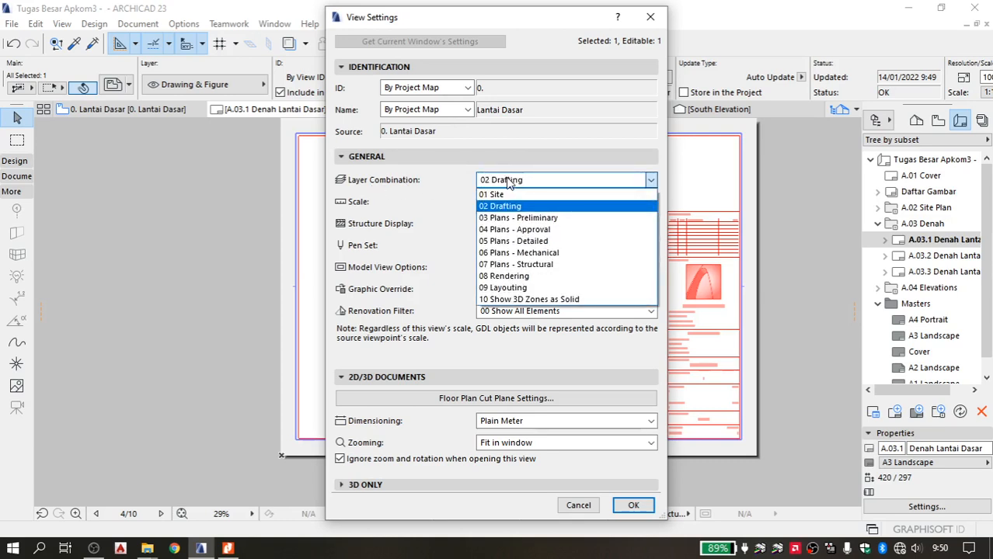
{"action": "left_click", "coordinate": [516, 183]}
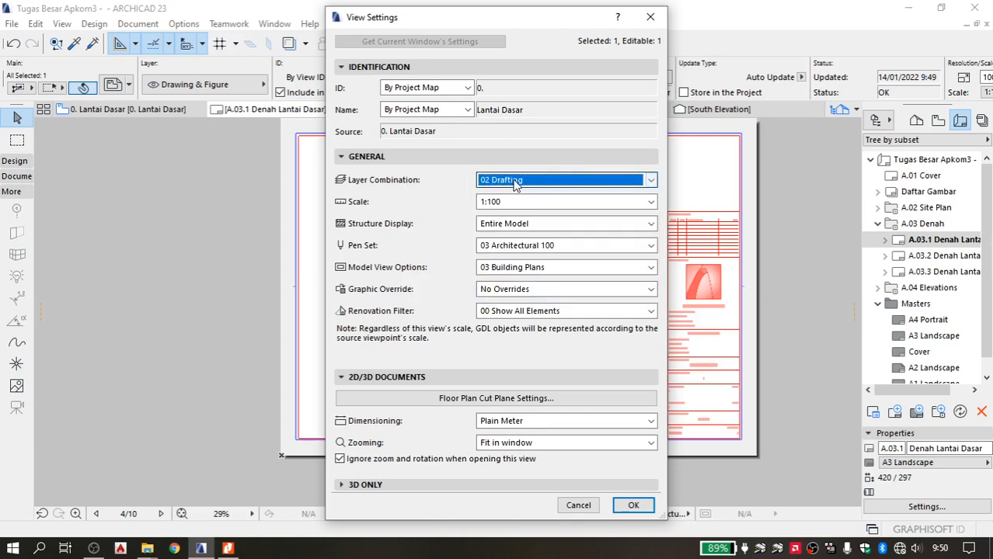
{"action": "left_click", "coordinate": [509, 204]}
{"action": "left_click", "coordinate": [511, 205]}
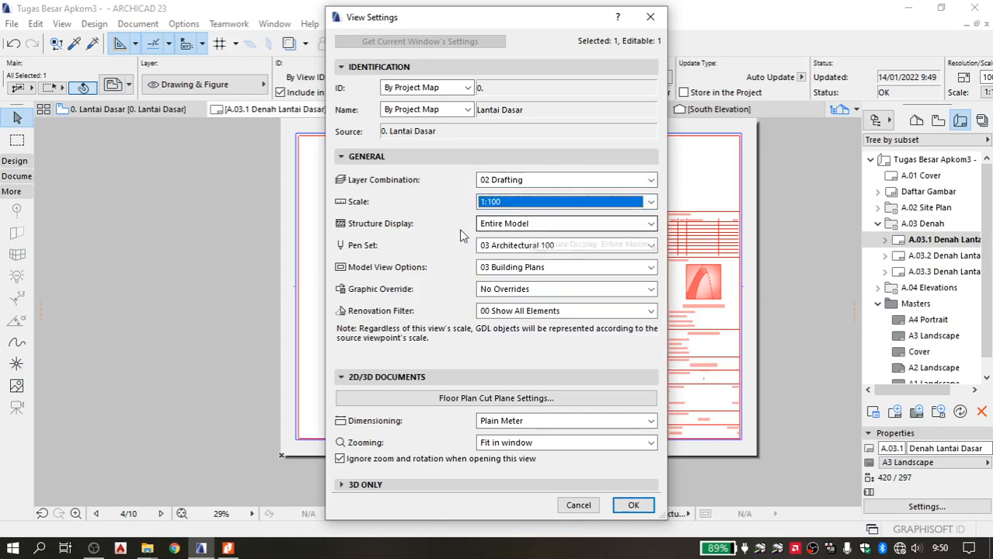
{"action": "left_click", "coordinate": [524, 294]}
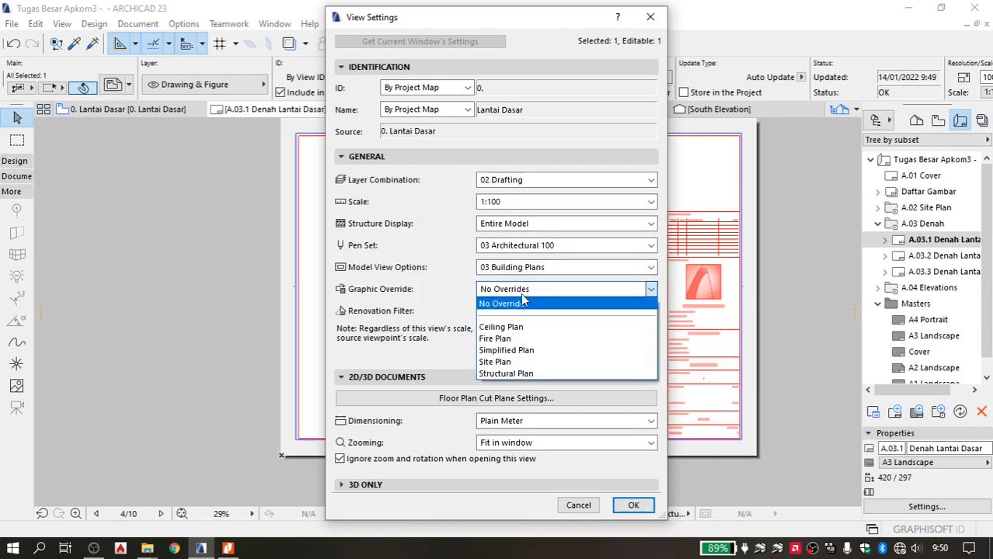
{"action": "left_click", "coordinate": [394, 303]}
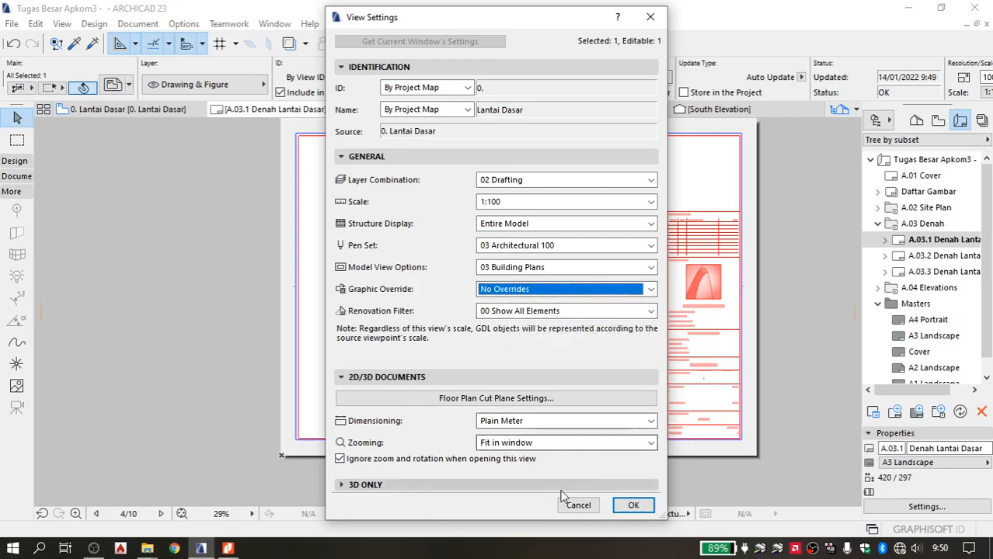
{"action": "left_click", "coordinate": [633, 506]}
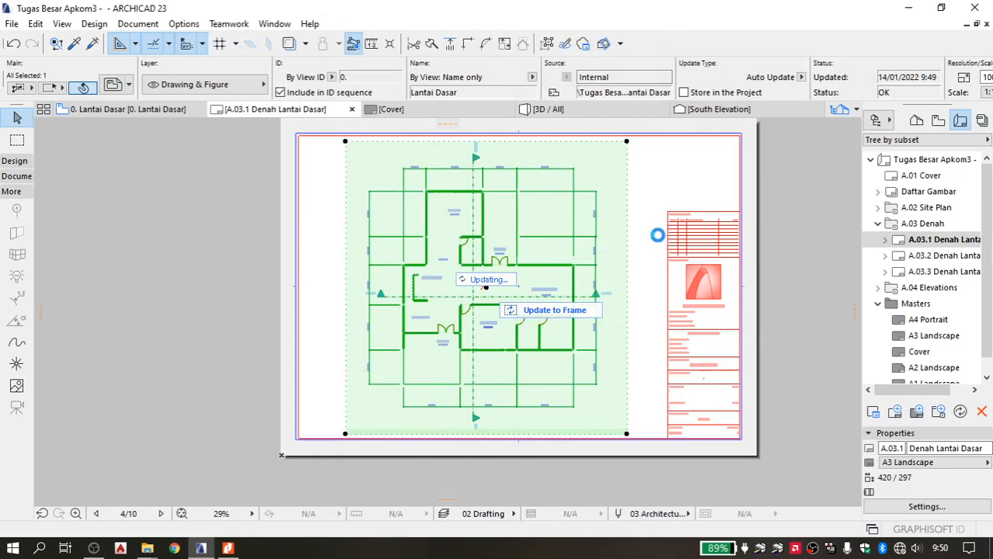
Add a Built-in Drawing Title to the Lantai Dasar drawing on the A.03.1 layout.
{"action": "right_click", "coordinate": [933, 243]}
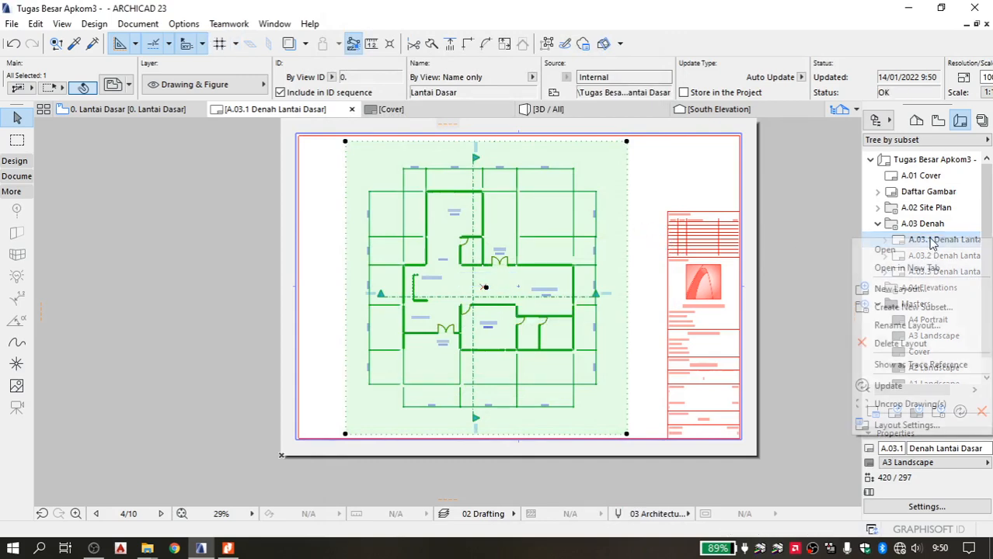
{"action": "left_click", "coordinate": [658, 216]}
{"action": "right_click", "coordinate": [614, 194]}
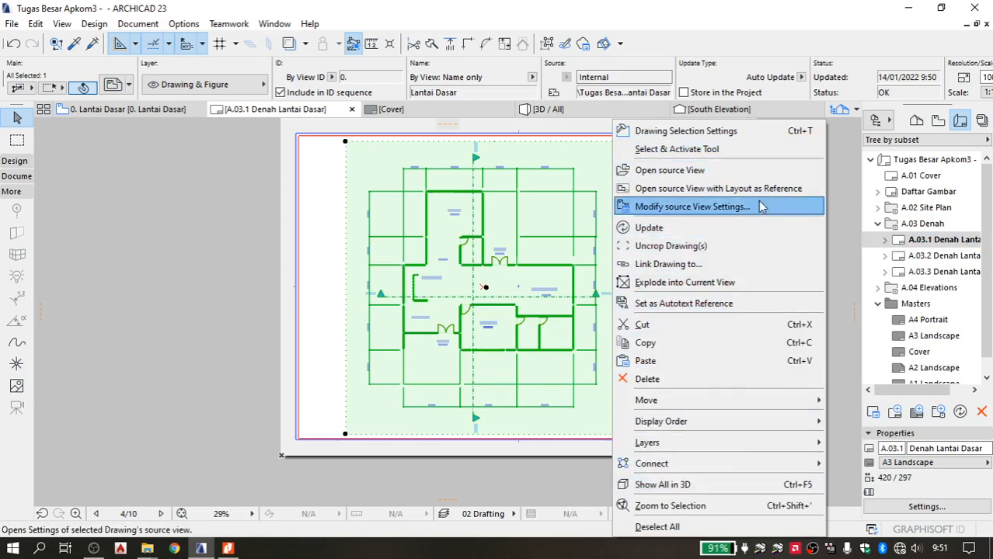
{"action": "left_click", "coordinate": [772, 137]}
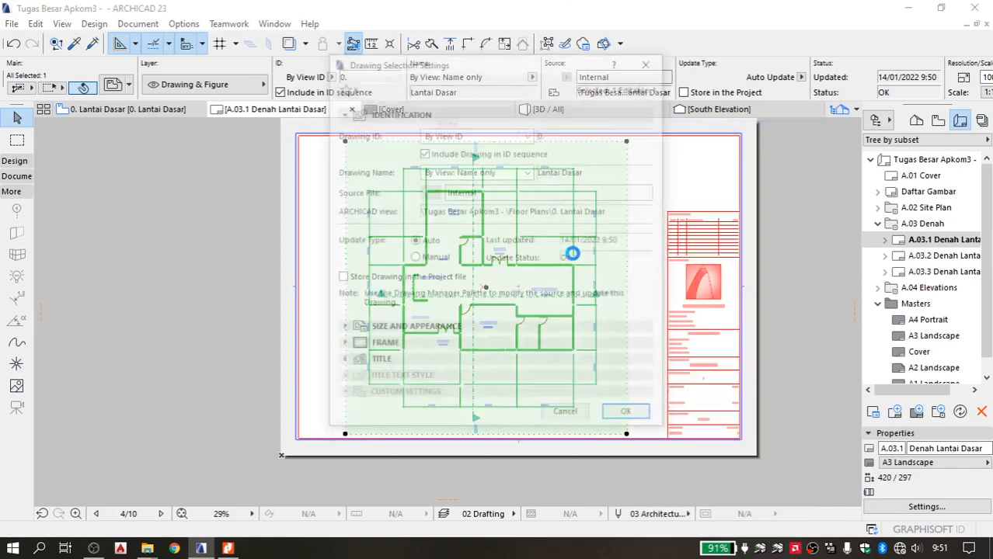
{"action": "left_click", "coordinate": [417, 364]}
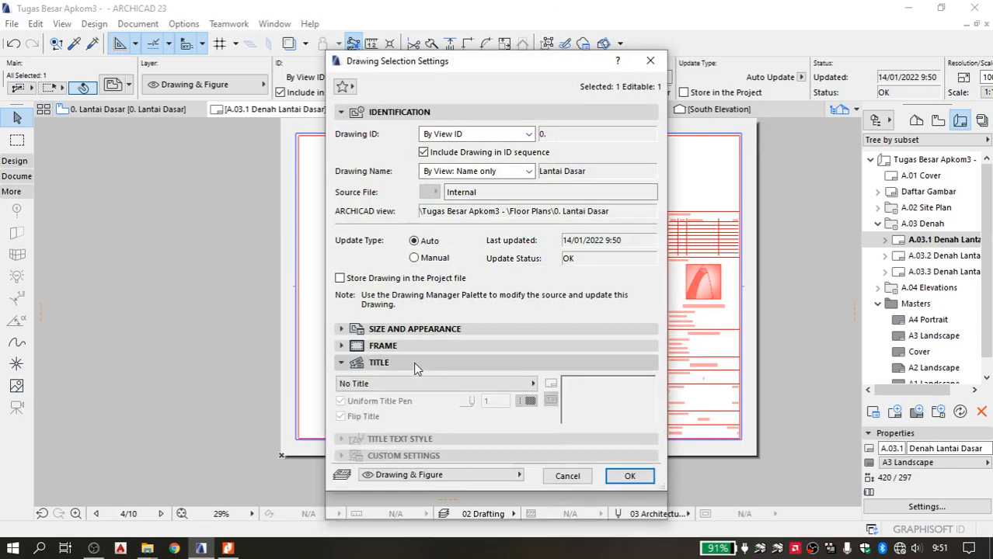
{"action": "left_click", "coordinate": [382, 376]}
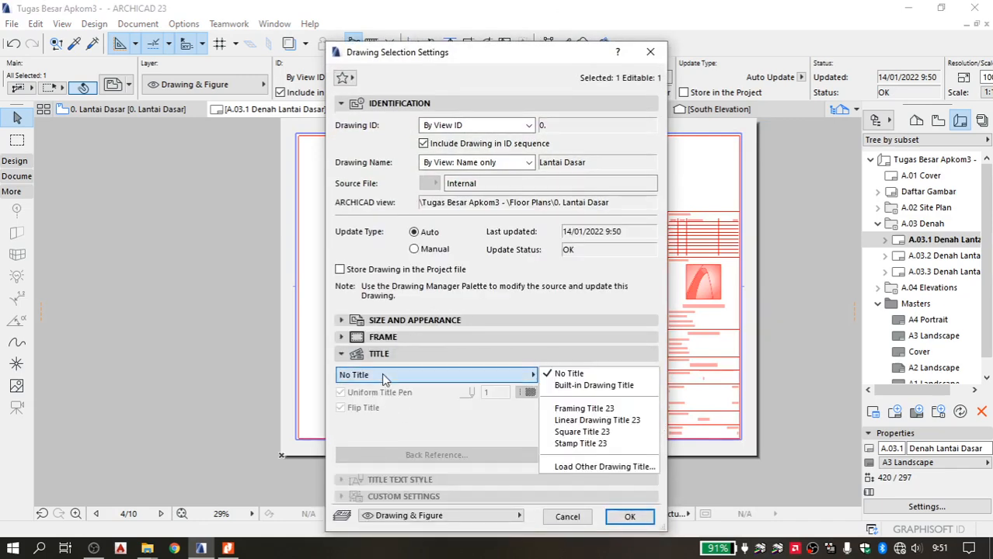
{"action": "left_click", "coordinate": [591, 409]}
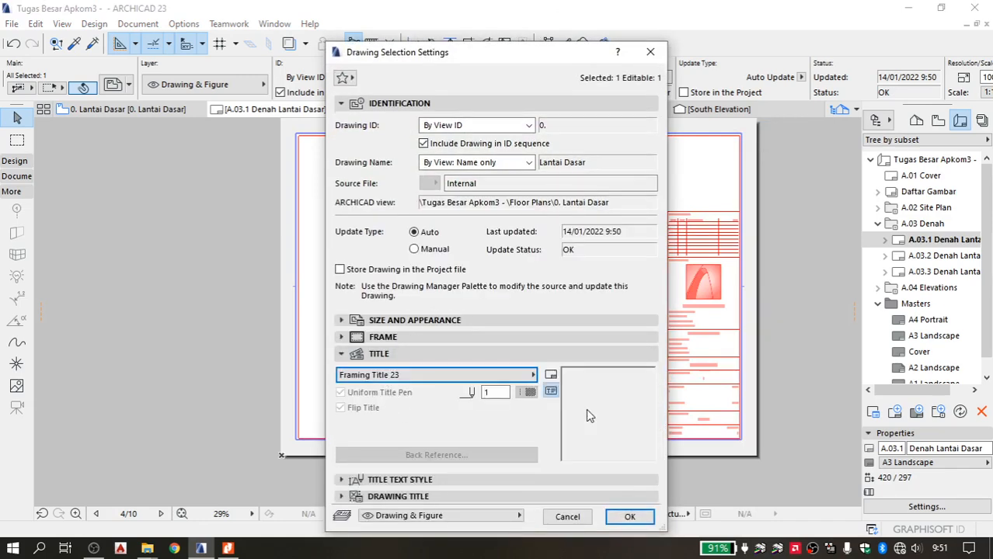
{"action": "left_click", "coordinate": [507, 380]}
{"action": "left_click", "coordinate": [620, 386]}
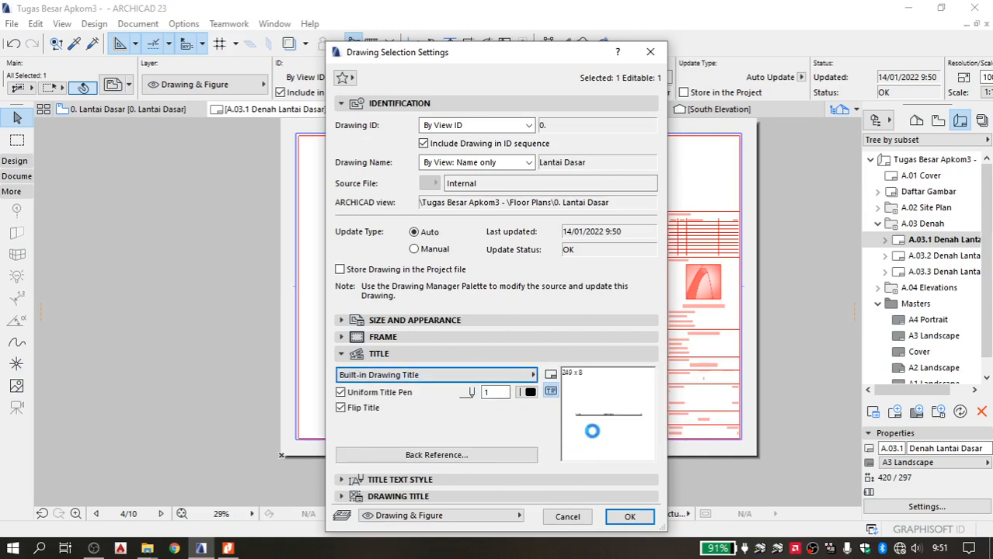
{"action": "left_click", "coordinate": [631, 516]}
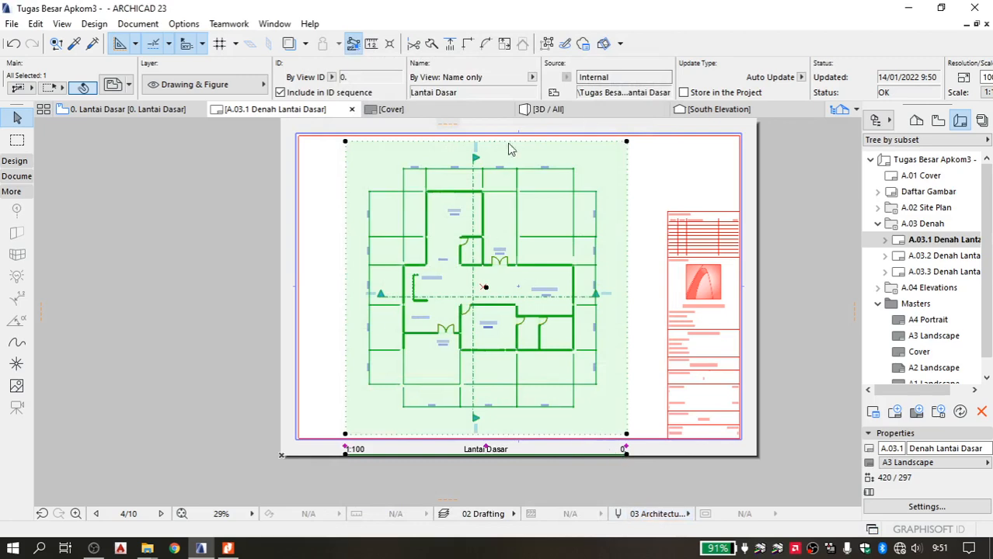
Pull the drawing frame's upper edge down to just above the top dimension line, cropping away the upper S-02 section marker.
{"action": "scroll", "coordinate": [507, 150], "scroll_direction": "up", "scroll_amount": 3}
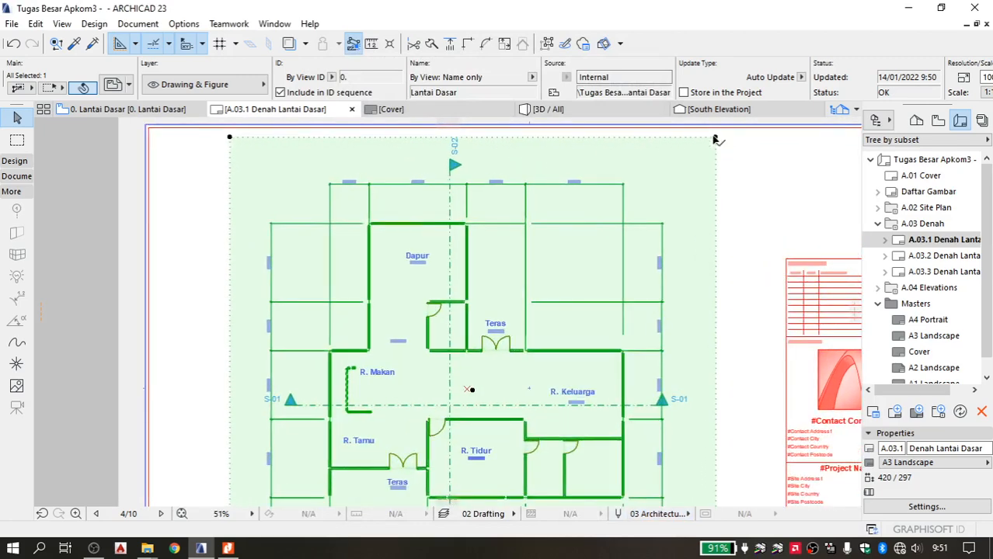
{"action": "left_click", "coordinate": [715, 137]}
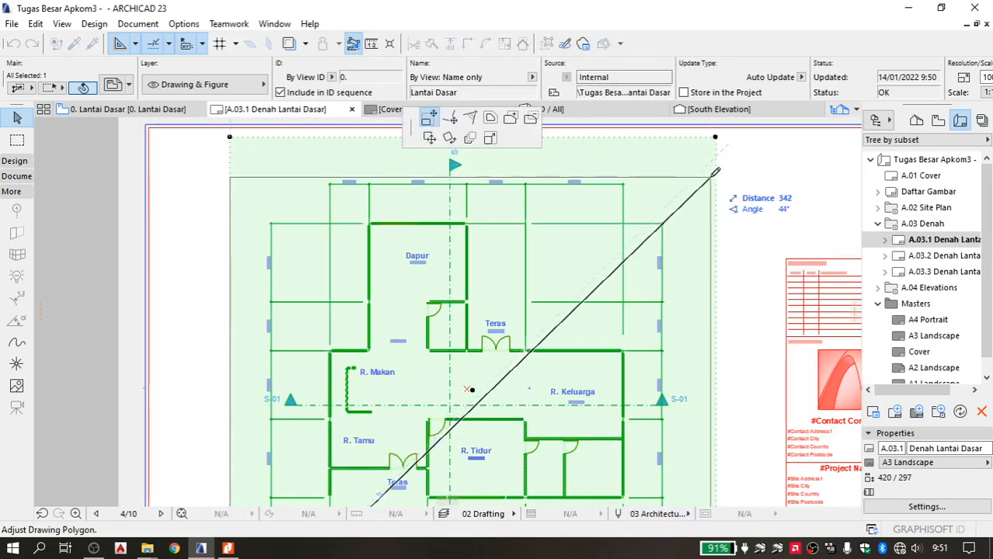
{"action": "left_click", "coordinate": [715, 173]}
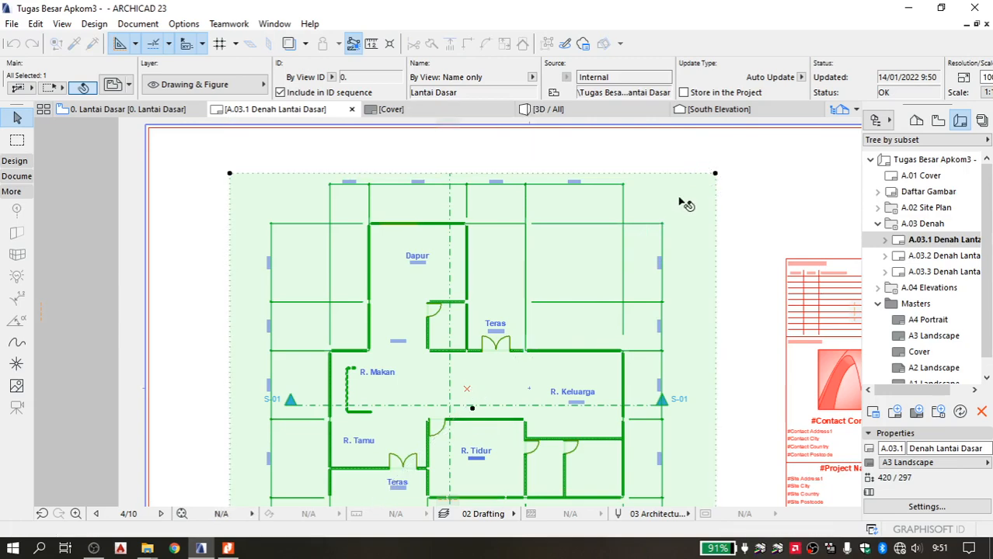
{"action": "scroll", "coordinate": [619, 185], "scroll_direction": "down", "scroll_amount": 2}
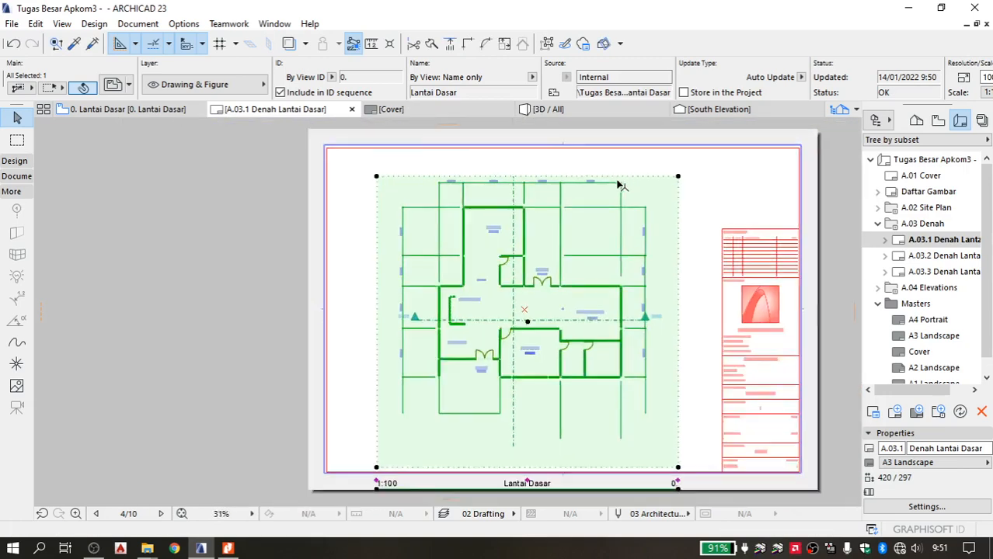
Move the drawing with its title straight up until the title line sits just inside the sheet's lower border, and deselect it.
{"action": "scroll", "coordinate": [403, 469], "scroll_direction": "up", "scroll_amount": 5}
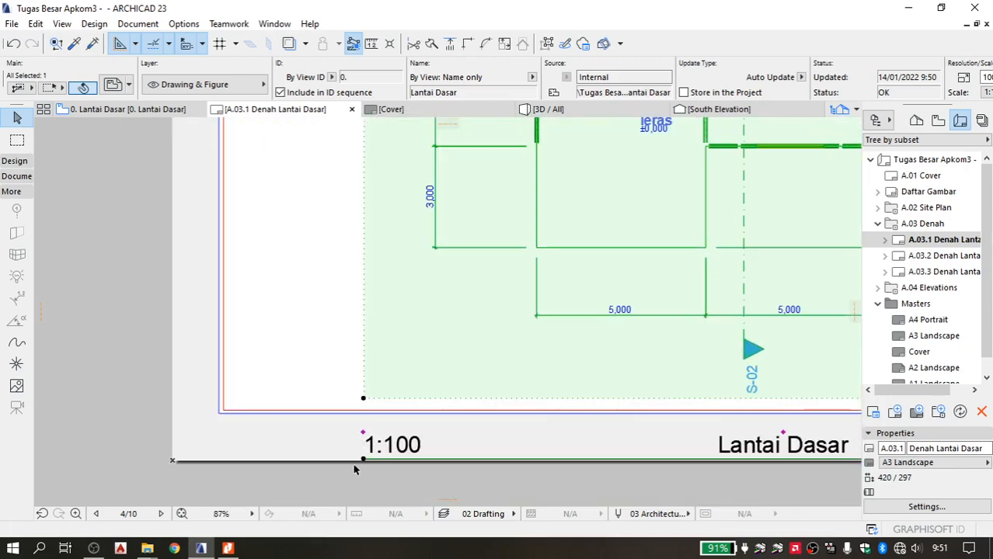
{"action": "left_click", "coordinate": [363, 460]}
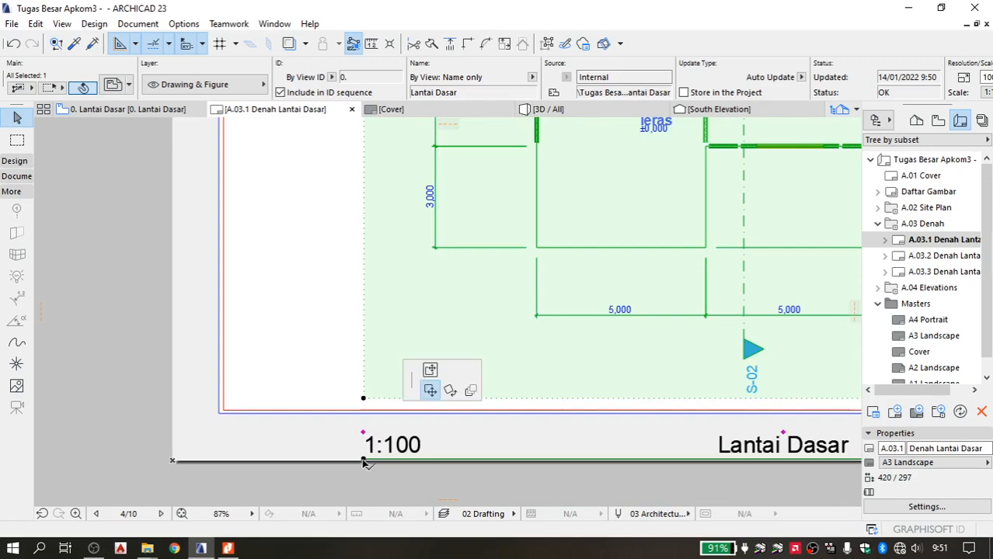
{"action": "left_click", "coordinate": [363, 404]}
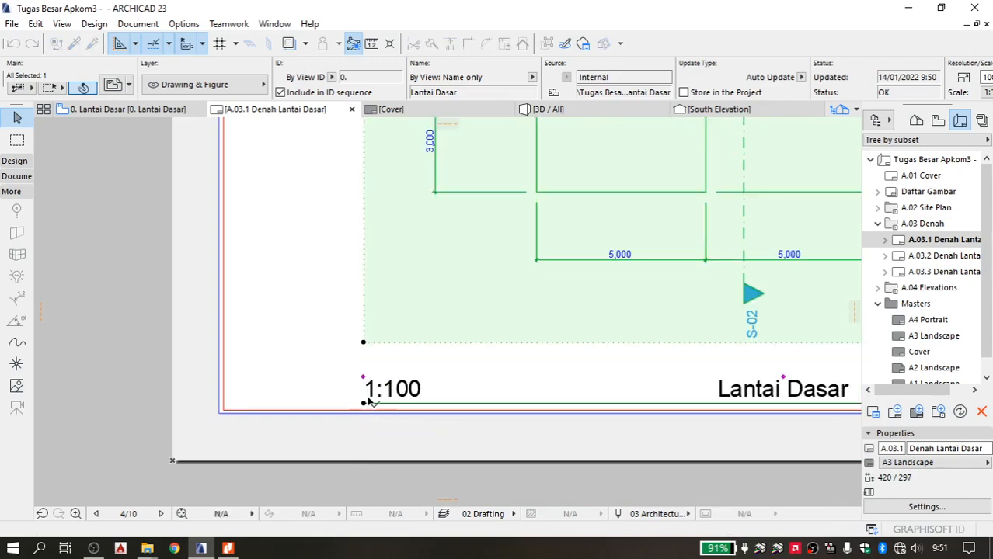
{"action": "scroll", "coordinate": [368, 403], "scroll_direction": "down", "scroll_amount": 4}
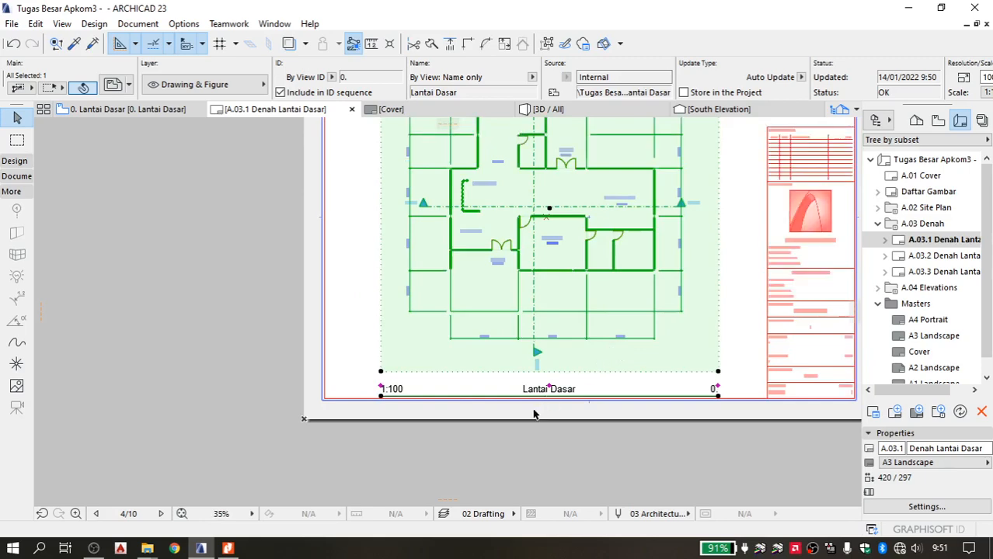
{"action": "scroll", "coordinate": [532, 410], "scroll_direction": "down", "scroll_amount": 1}
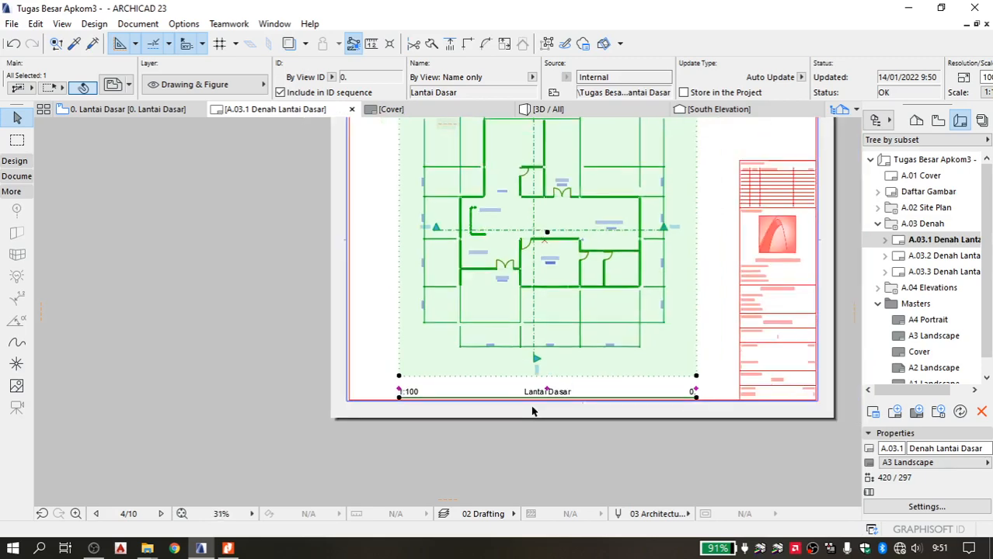
{"action": "scroll", "coordinate": [704, 337], "scroll_direction": "up", "scroll_amount": 2}
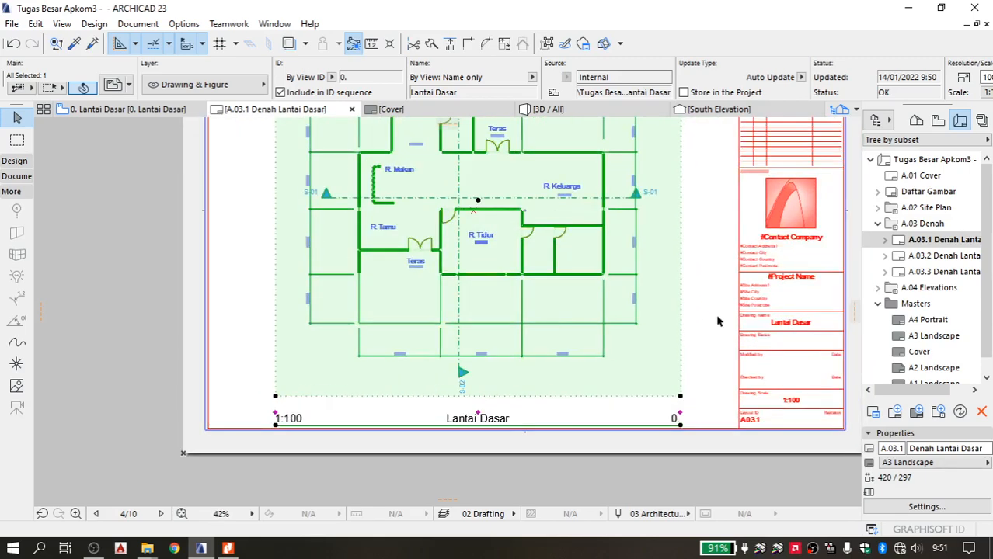
{"action": "left_click", "coordinate": [506, 436]}
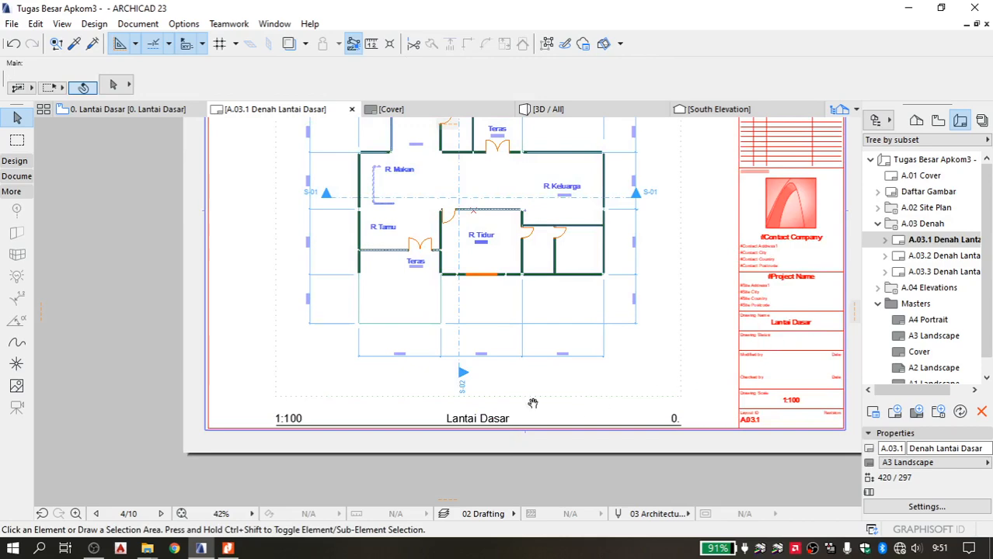
{"action": "middle_click_drag", "start_coordinate": [533, 403], "coordinate": [506, 428]}
{"action": "scroll", "coordinate": [749, 370], "scroll_direction": "up", "scroll_amount": 3}
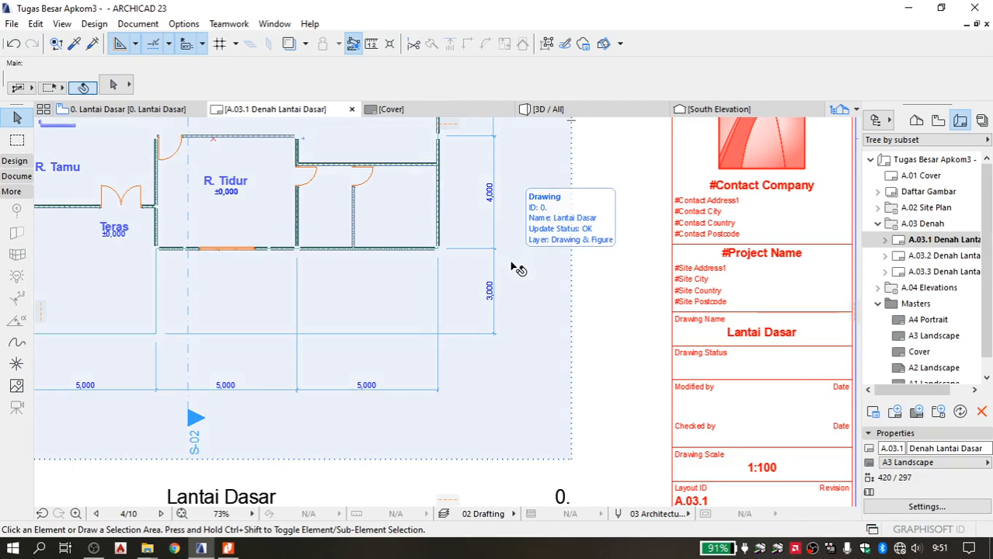
Examine the title block's contact, project, site and drawing name fields on the Denah Lantai Dasar layout.
{"action": "scroll", "coordinate": [714, 359], "scroll_direction": "up", "scroll_amount": 3}
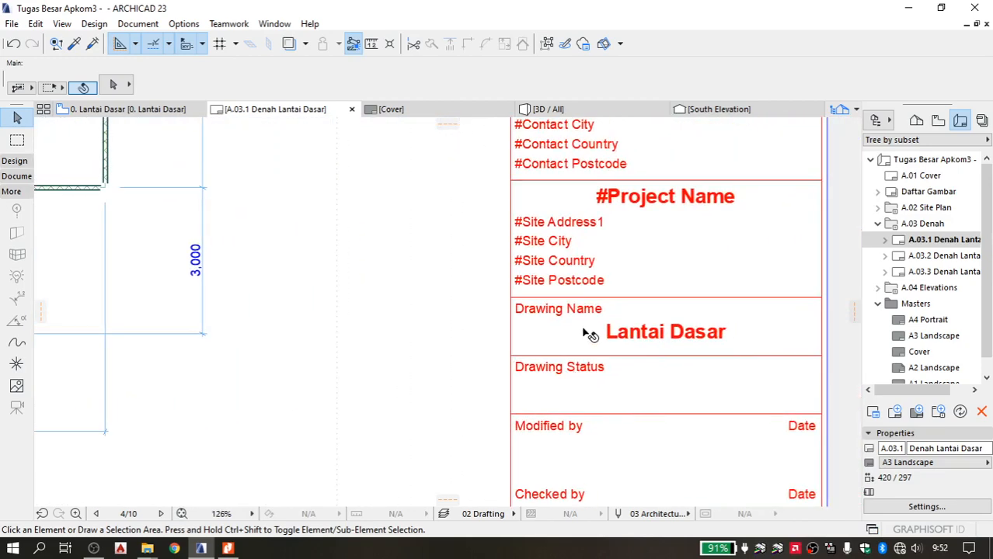
{"action": "scroll", "coordinate": [588, 332], "scroll_direction": "down", "scroll_amount": 2}
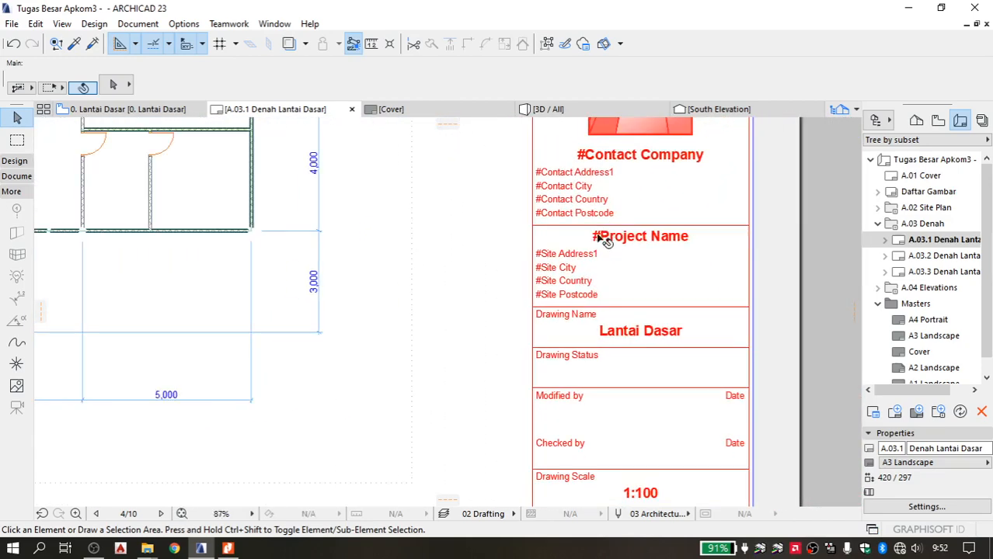
{"action": "scroll", "coordinate": [570, 227], "scroll_direction": "up", "scroll_amount": 2}
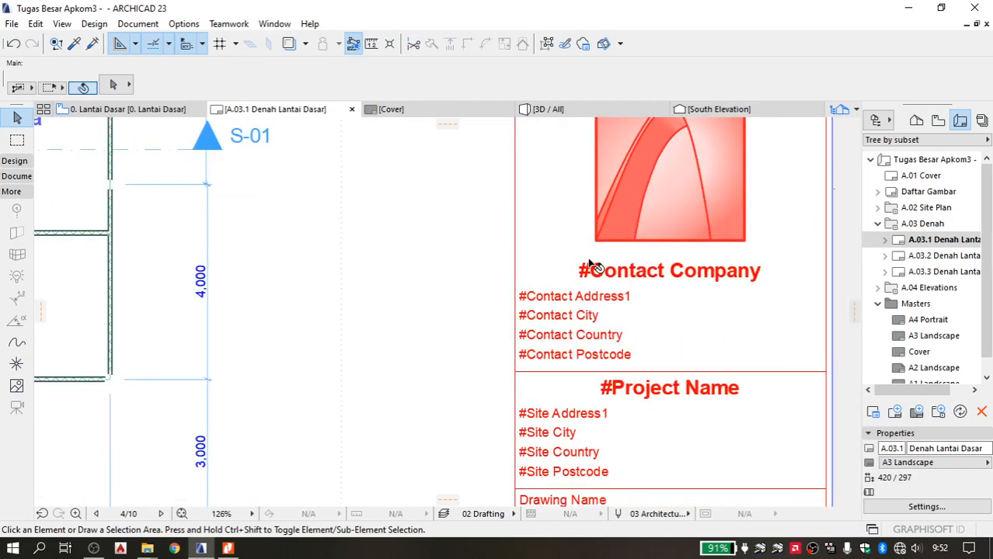
{"action": "scroll", "coordinate": [590, 284], "scroll_direction": "down", "scroll_amount": 4}
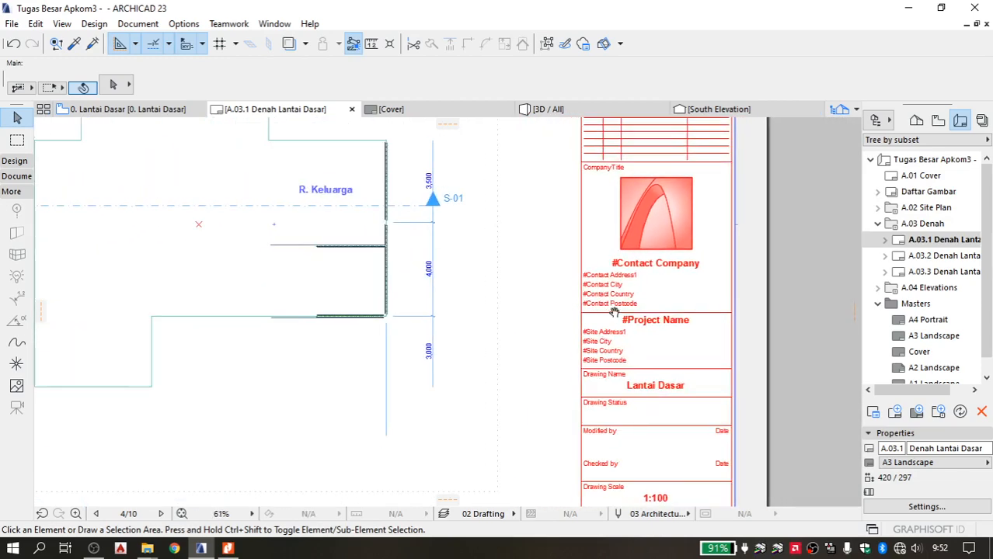
{"action": "scroll", "coordinate": [686, 265], "scroll_direction": "down", "scroll_amount": 1}
{"action": "scroll", "coordinate": [669, 272], "scroll_direction": "up", "scroll_amount": 1}
{"action": "middle_click_drag", "start_coordinate": [671, 274], "coordinate": [716, 280]}
Set the Project Name in the Project Info details to "Tugas Besar" and apply it.
{"action": "left_click", "coordinate": [10, 24]}
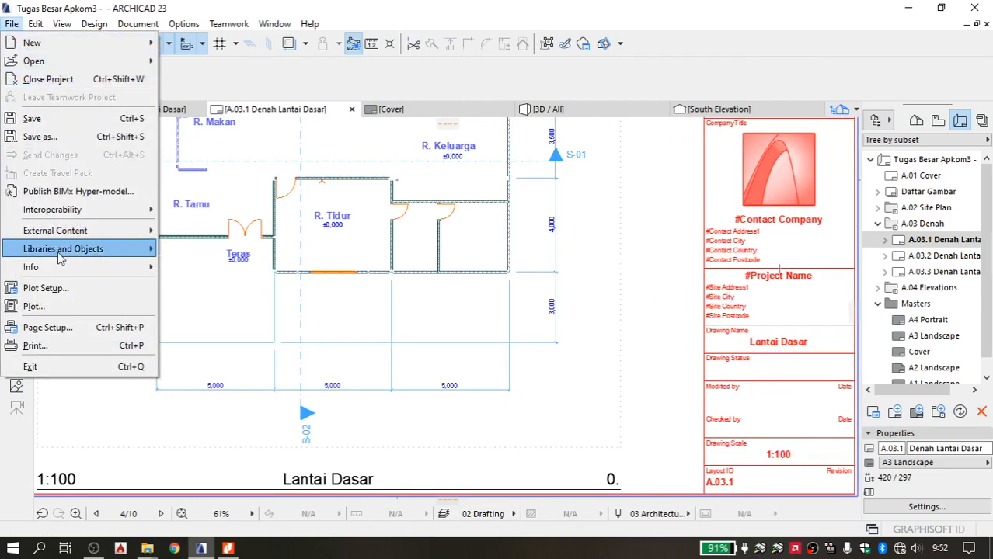
{"action": "mouse_move", "coordinate": [93, 267]}
{"action": "left_click", "coordinate": [362, 268]}
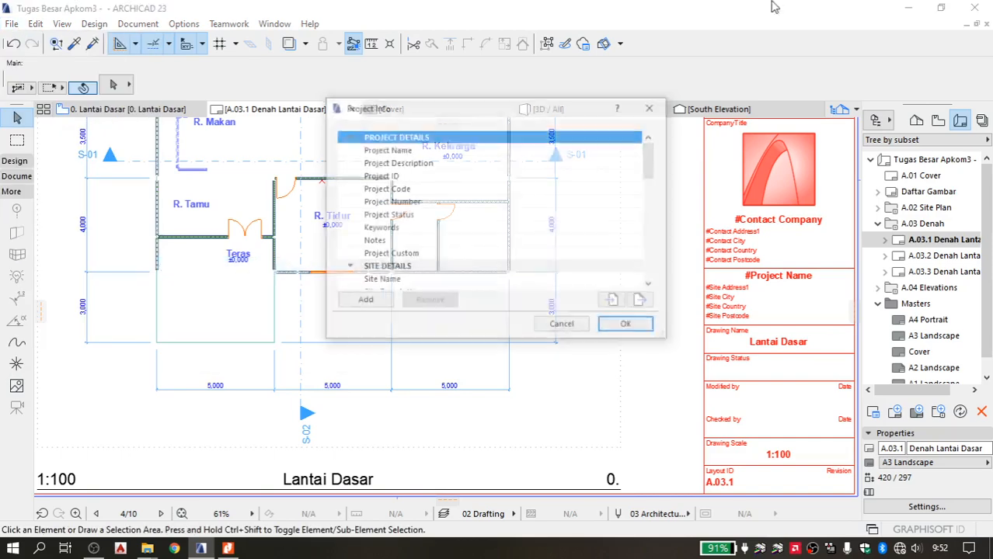
{"action": "scroll", "coordinate": [480, 223], "scroll_direction": "down", "scroll_amount": 3}
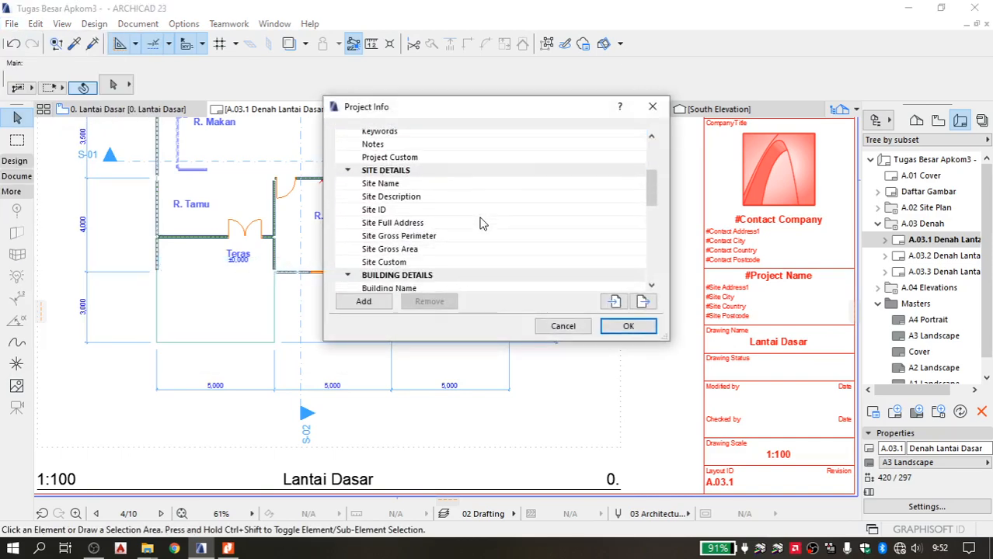
{"action": "scroll", "coordinate": [480, 224], "scroll_direction": "up", "scroll_amount": 2}
{"action": "scroll", "coordinate": [477, 221], "scroll_direction": "up", "scroll_amount": 1}
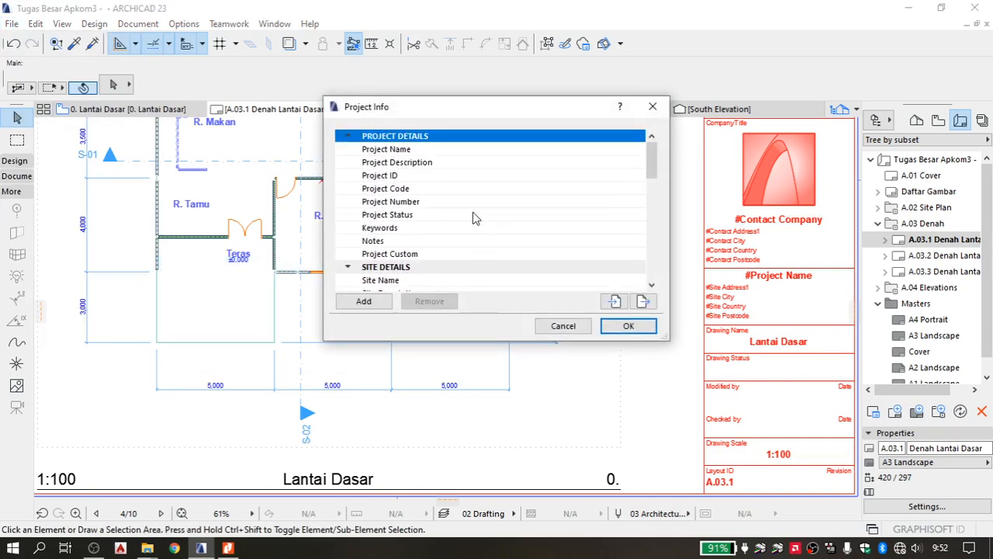
{"action": "left_click", "coordinate": [417, 153]}
{"action": "left_click", "coordinate": [524, 148]}
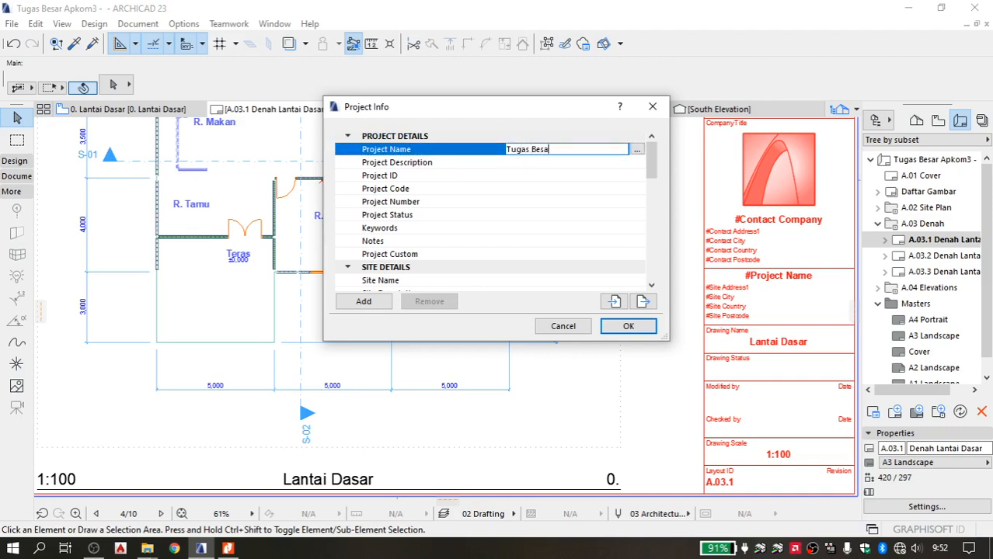
{"action": "type", "text": "Tugas Besar"}
{"action": "left_click", "coordinate": [636, 330]}
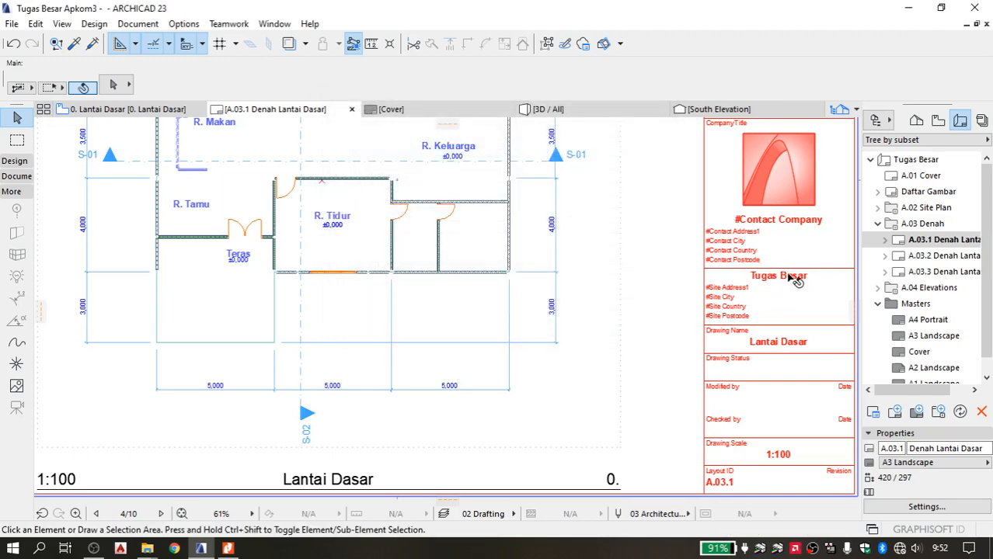
Collapse the A.03 Denah subset and rename the A.04 Elevations subset to "Tampak".
{"action": "scroll", "coordinate": [767, 322], "scroll_direction": "down", "scroll_amount": 4}
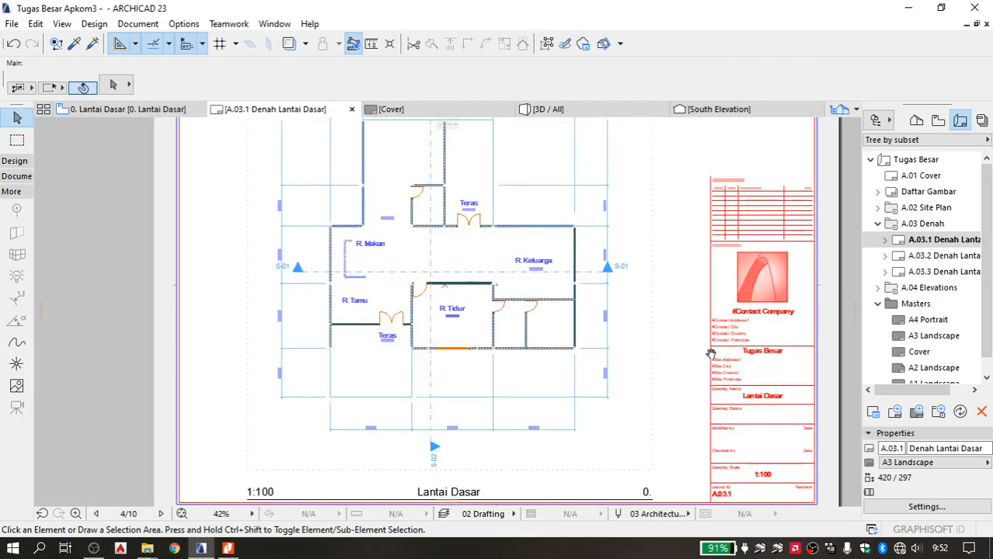
{"action": "mouse_move", "coordinate": [696, 339]}
{"action": "middle_mouse_down"}
{"action": "mouse_move", "coordinate": [694, 360]}
{"action": "mouse_move", "coordinate": [692, 351]}
{"action": "middle_mouse_up"}
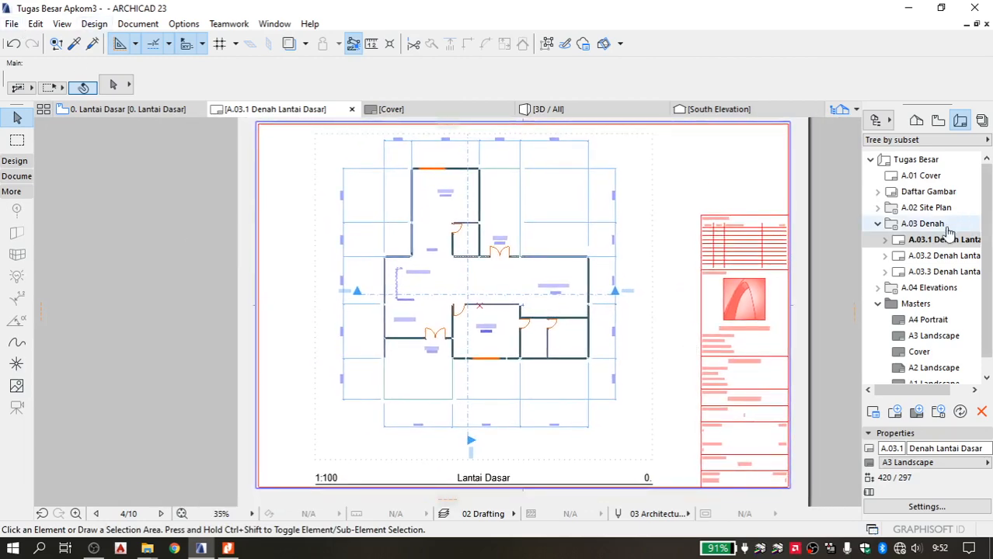
{"action": "left_click", "coordinate": [878, 224]}
{"action": "left_click", "coordinate": [953, 241]}
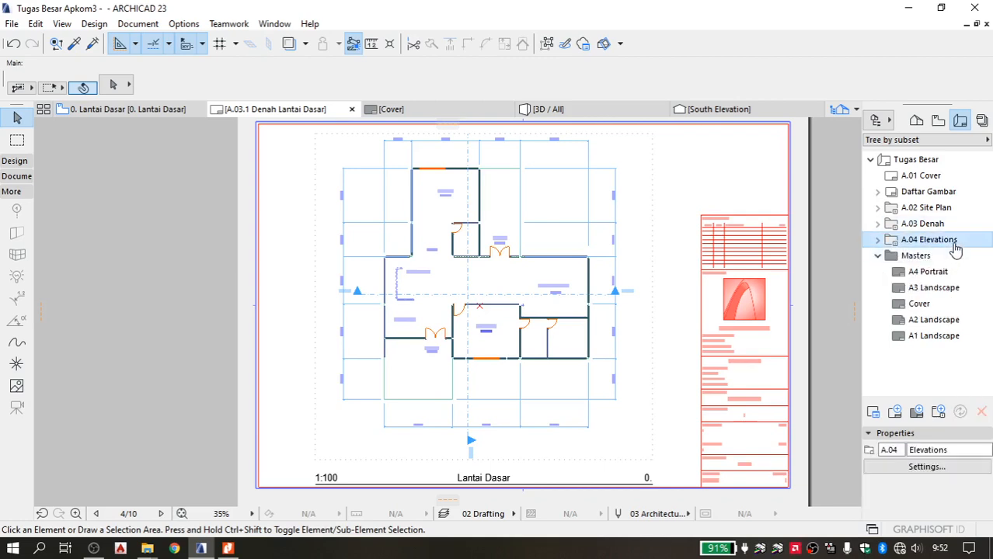
{"action": "right_click", "coordinate": [963, 245]}
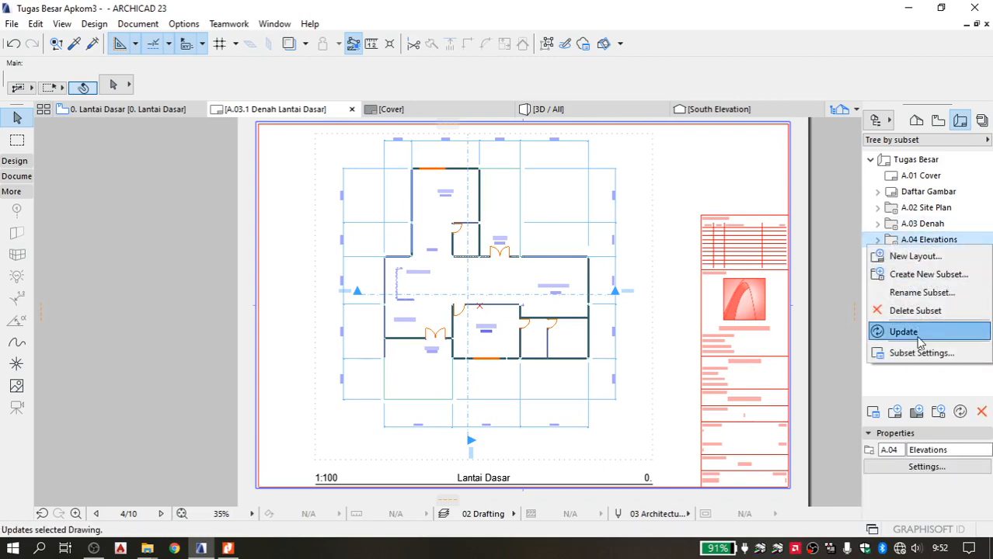
{"action": "left_click", "coordinate": [901, 397]}
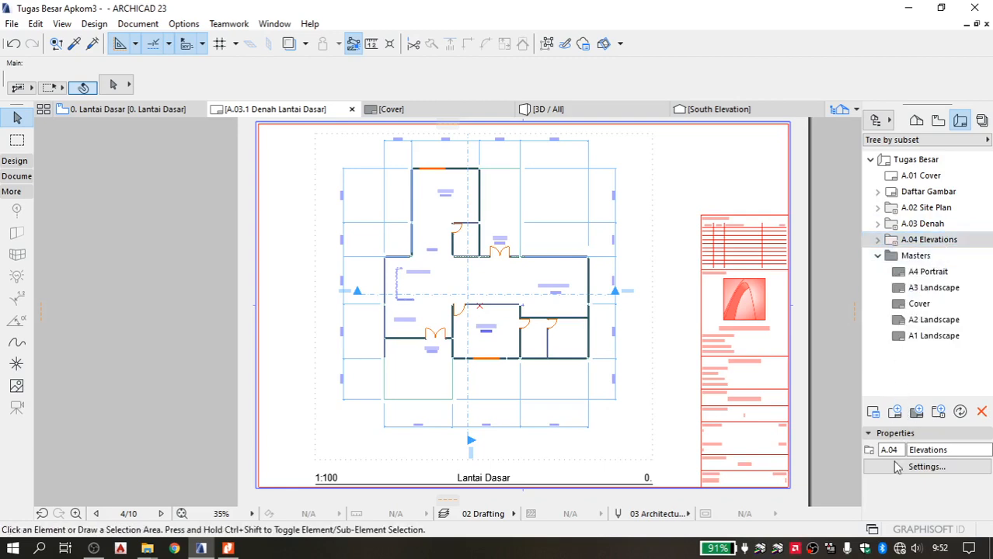
{"action": "left_click_drag", "start_coordinate": [960, 454], "coordinate": [907, 455]}
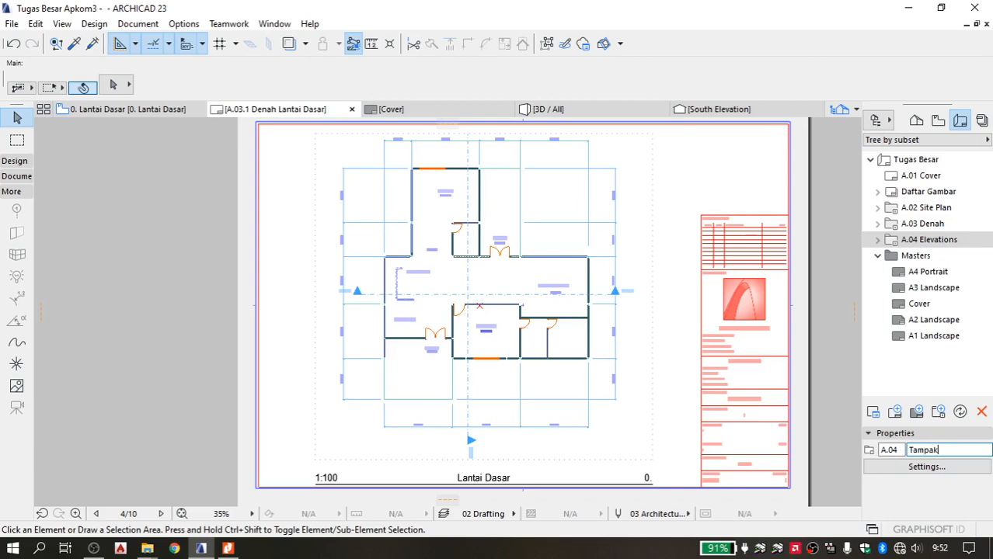
{"action": "key", "text": "Return"}
Rename the North Elevation layout A.04.1 to "Tampak Utara" and assign it the A3 Landscape master layout.
{"action": "left_click", "coordinate": [877, 240]}
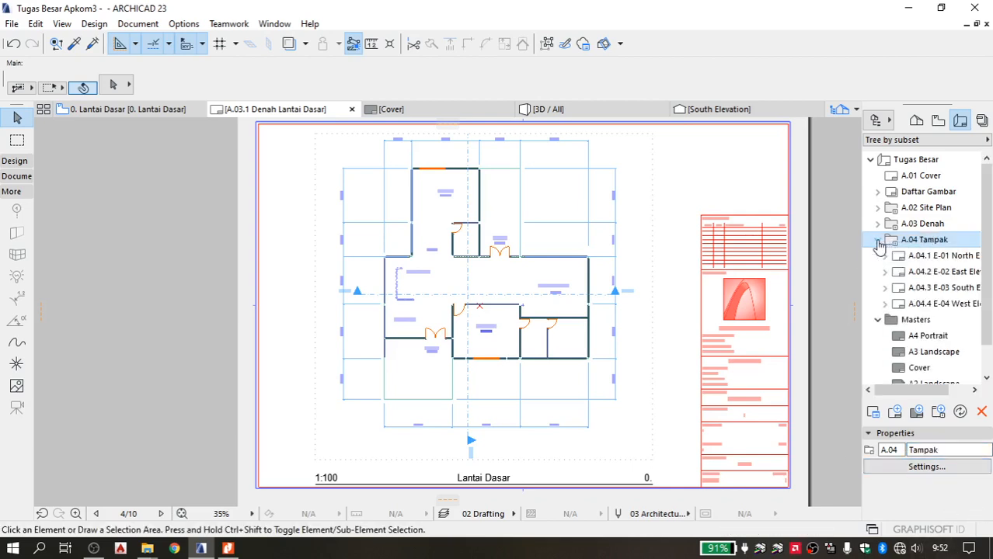
{"action": "left_click", "coordinate": [943, 256]}
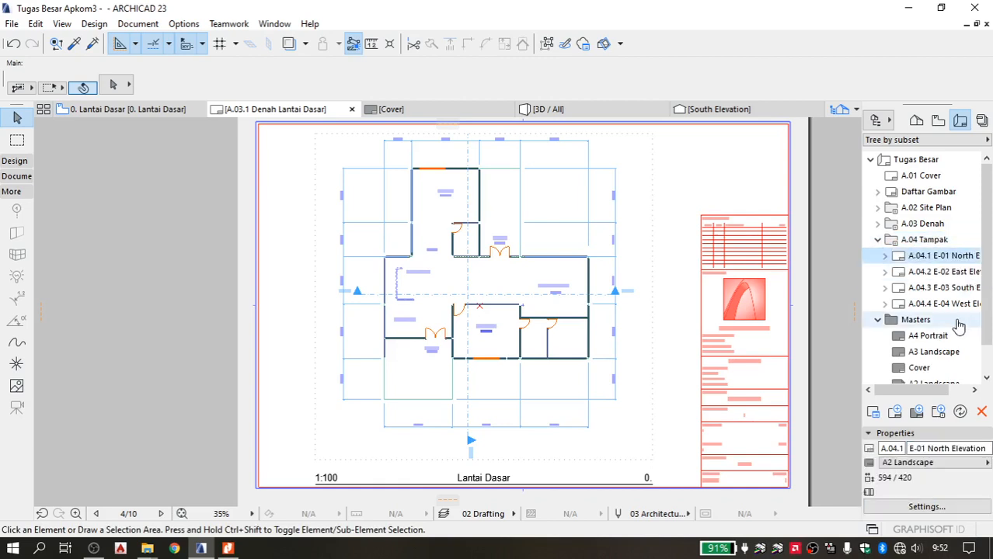
{"action": "right_click", "coordinate": [967, 257]}
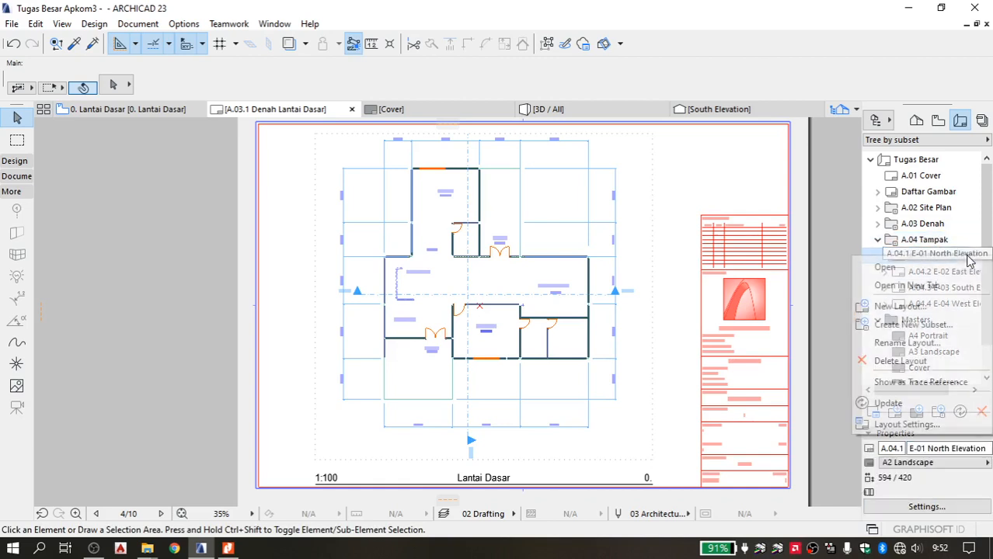
{"action": "left_click", "coordinate": [924, 425]}
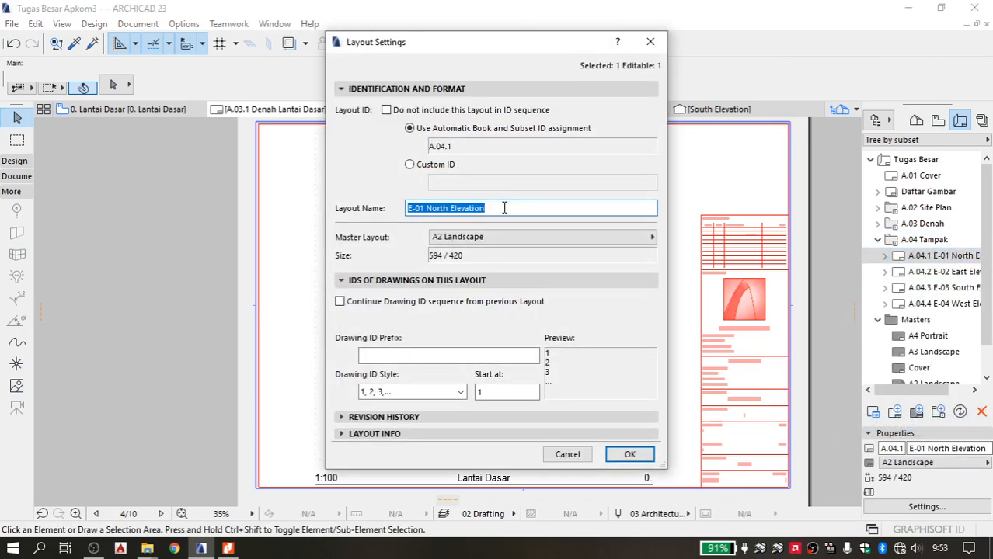
{"action": "type", "text": "Tampak Utara"}
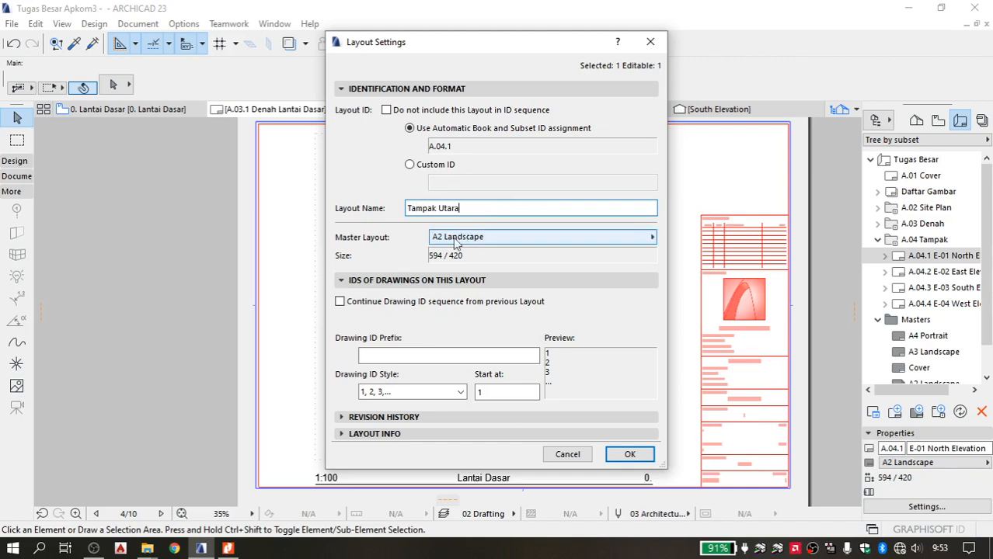
{"action": "left_click", "coordinate": [489, 237]}
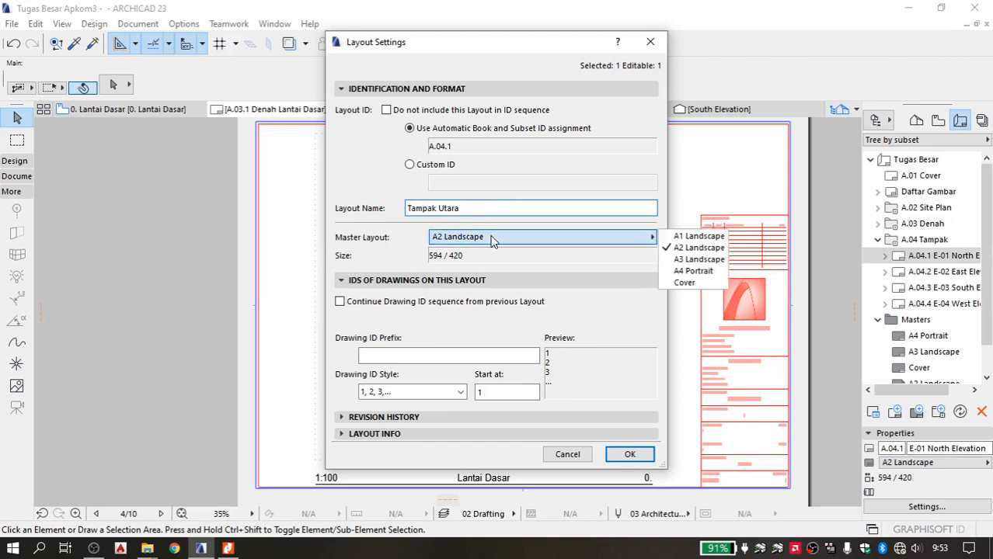
{"action": "left_click", "coordinate": [711, 259]}
{"action": "left_click", "coordinate": [630, 455]}
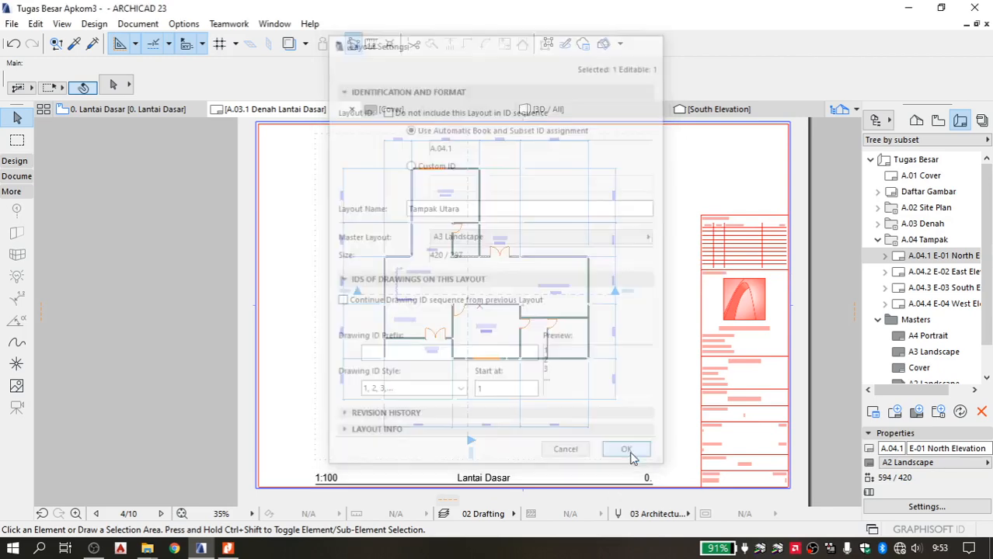
Rename the East Elevation layout A.04.2 to "Tampak Timur" and assign it the A3 Landscape master layout.
{"action": "left_click", "coordinate": [952, 273]}
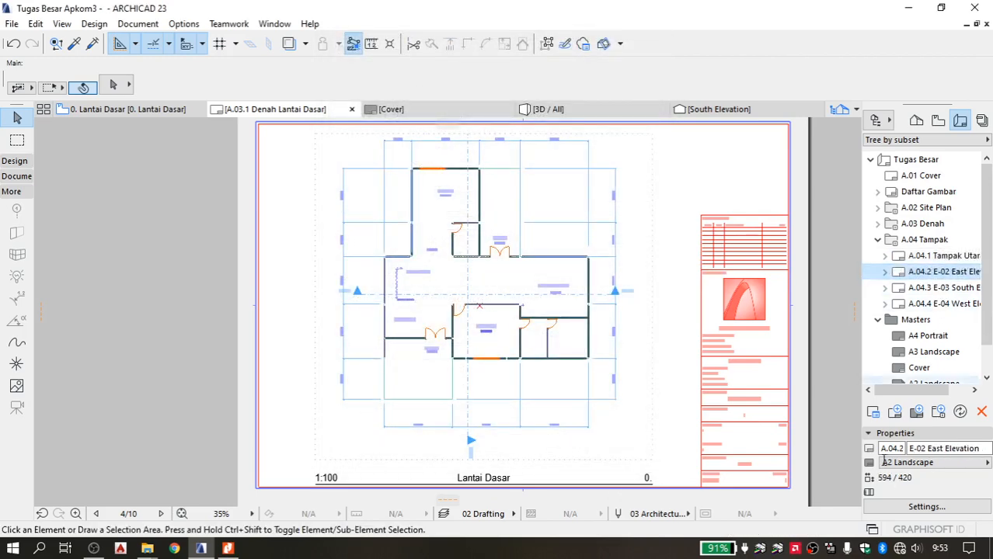
{"action": "left_click", "coordinate": [977, 449]}
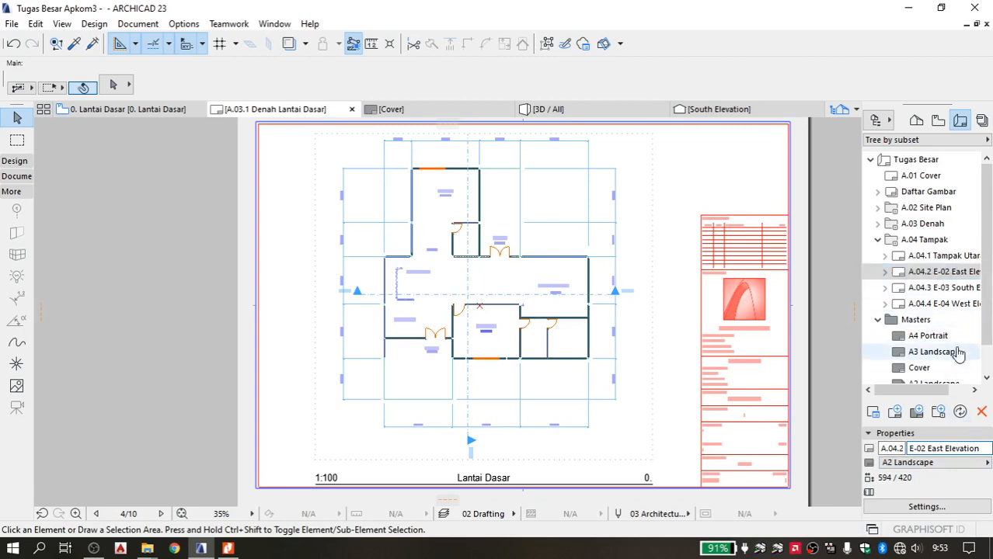
{"action": "key", "text": "ctrl+a"}
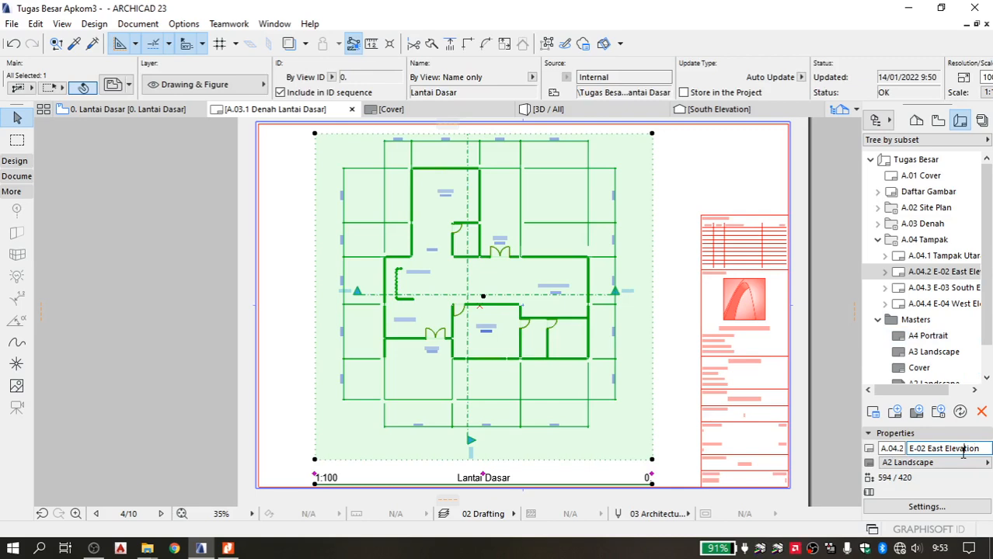
{"action": "left_click", "coordinate": [828, 320]}
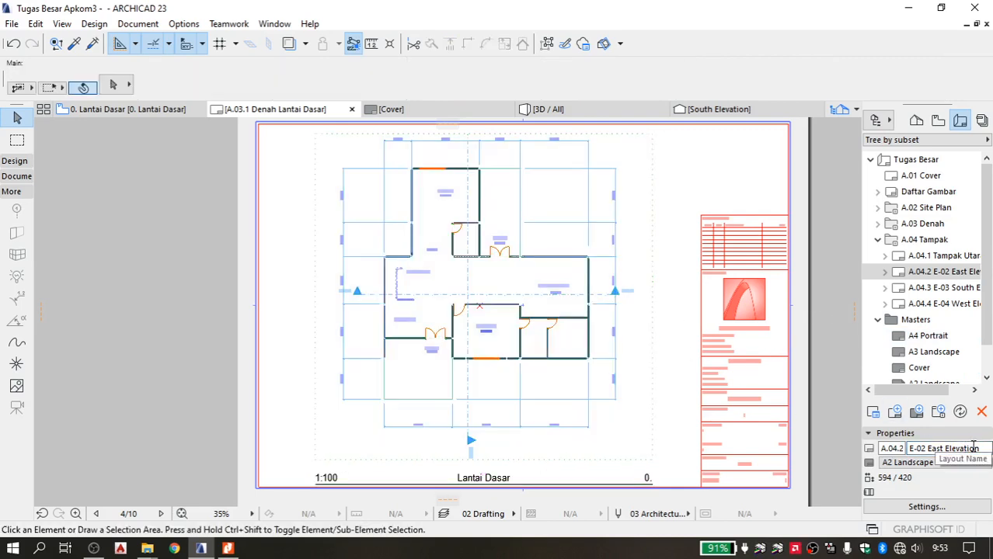
{"action": "left_click_drag", "start_coordinate": [984, 449], "coordinate": [906, 449]}
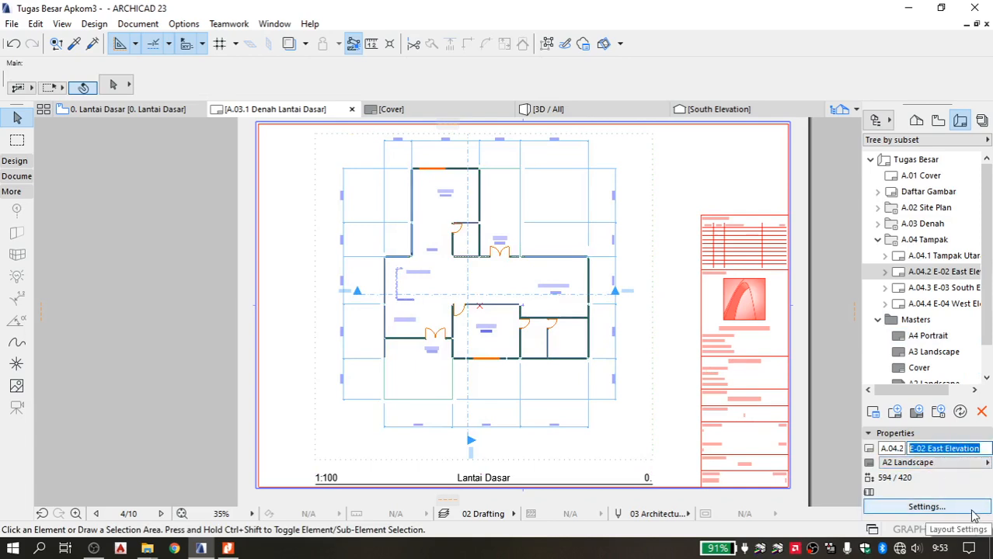
{"action": "type", "text": "Tampak Timur"}
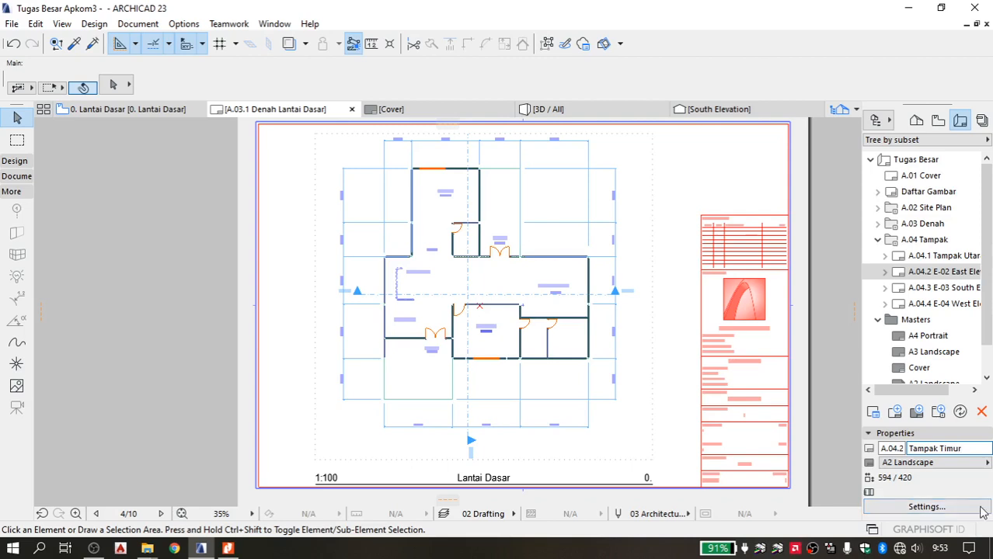
{"action": "left_click", "coordinate": [908, 463]}
{"action": "left_click", "coordinate": [838, 474]}
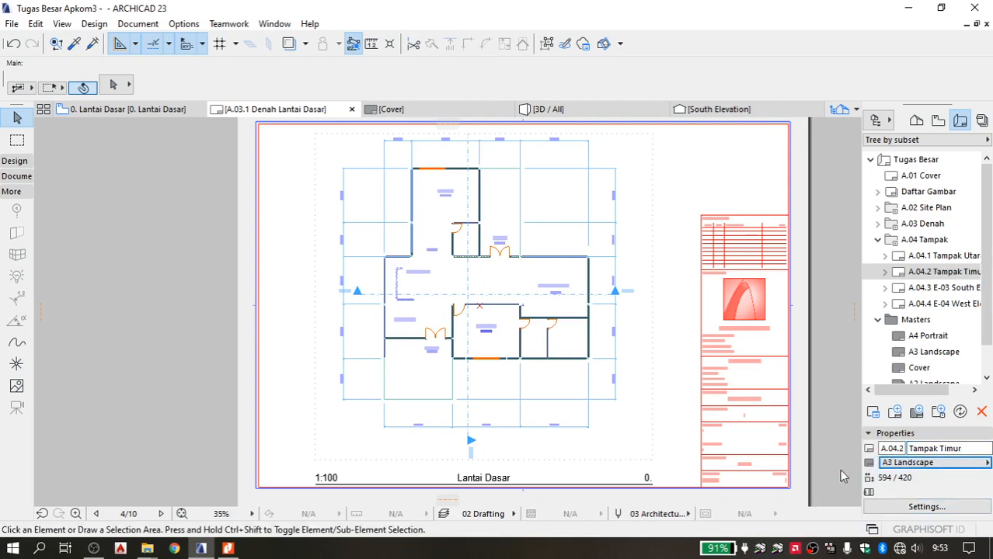
Rename the South Elevation layout A.04.3 to "Tampak Selatan" and assign it the A3 Landscape master layout.
{"action": "left_click", "coordinate": [955, 291]}
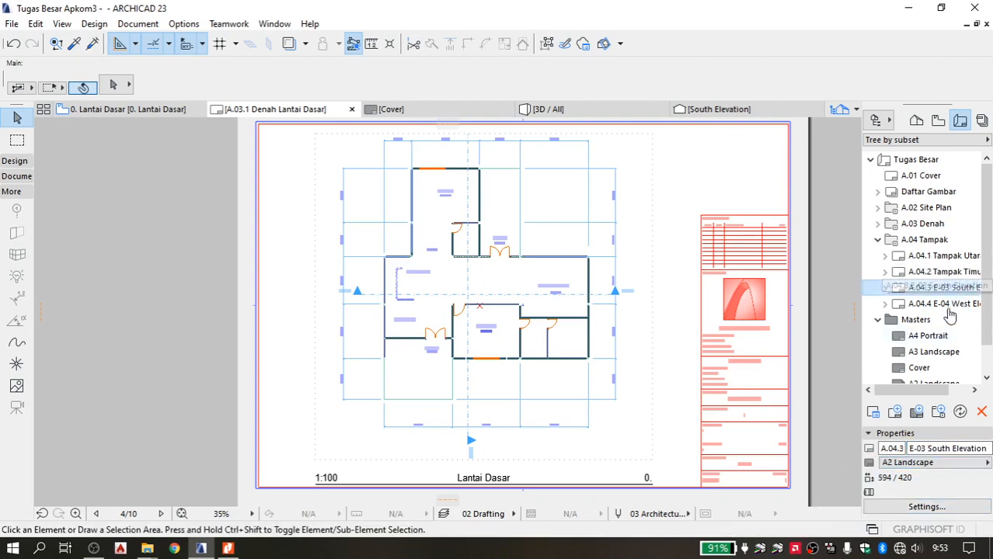
{"action": "left_click", "coordinate": [956, 448]}
{"action": "key", "text": "ctrl+a"}
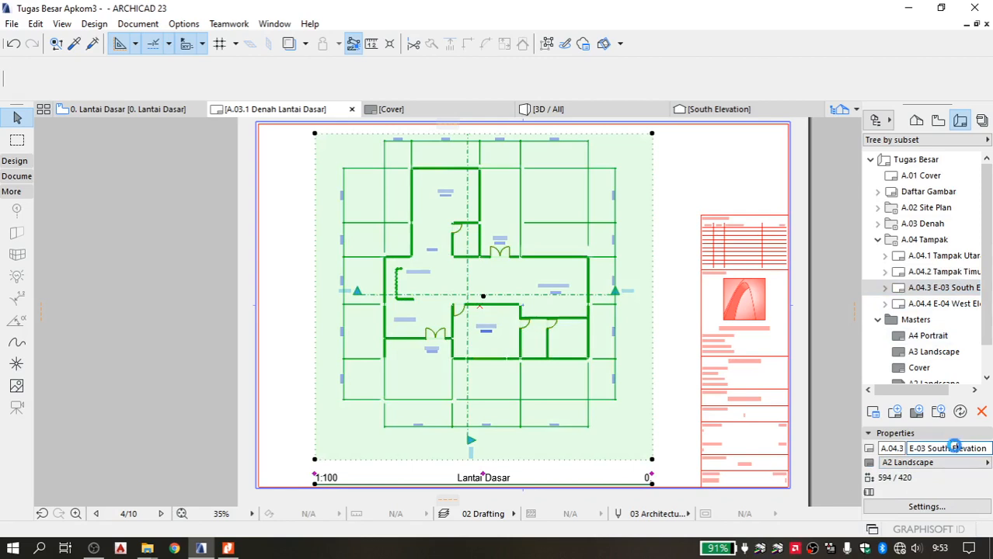
{"action": "type", "text": "Tampak"}
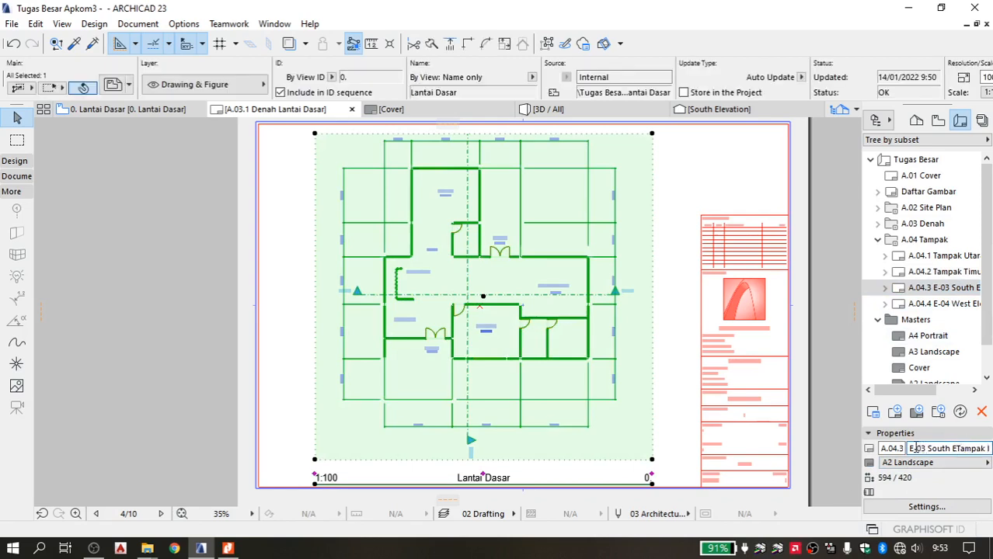
{"action": "key", "text": "ctrl+a"}
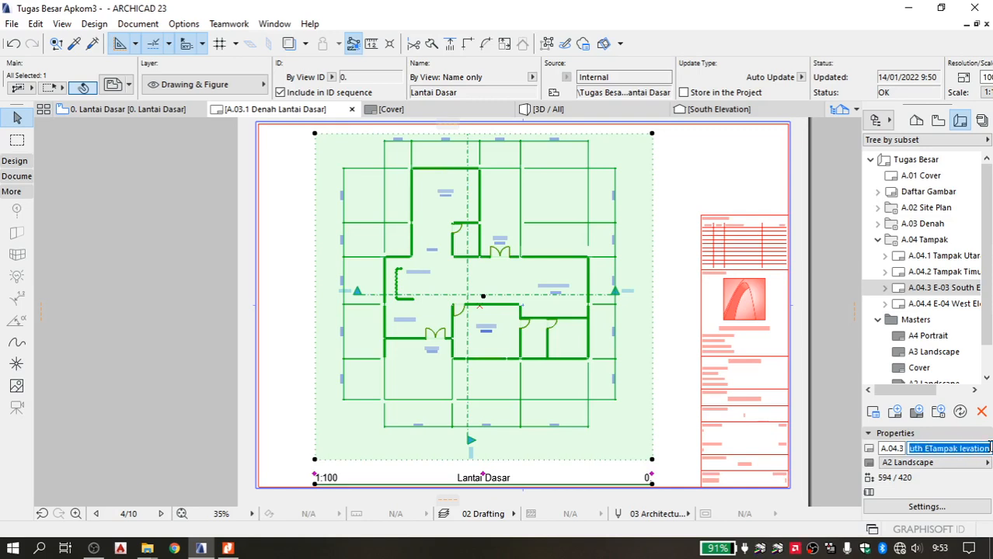
{"action": "type", "text": "Ta"}
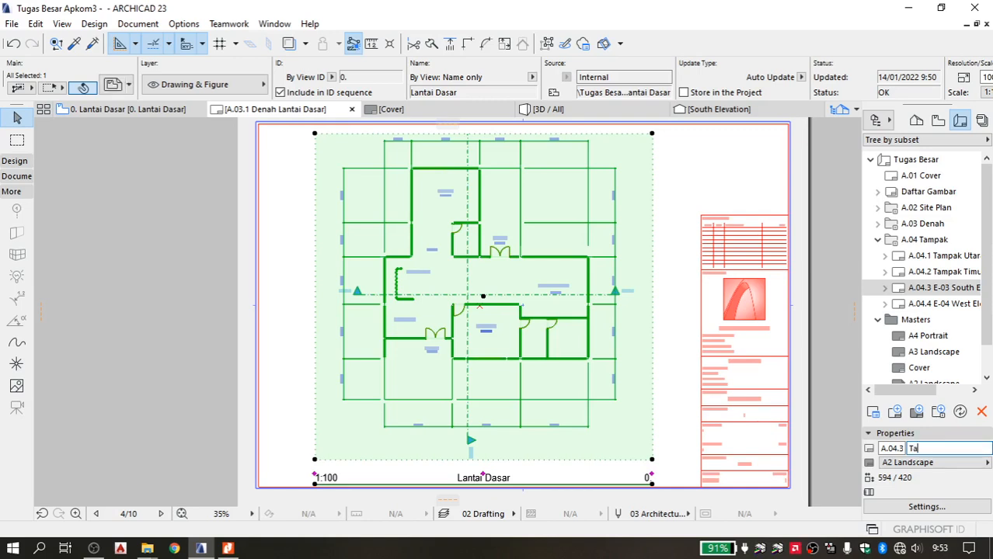
{"action": "type", "text": "mpak Selatan"}
{"action": "left_click", "coordinate": [947, 463]}
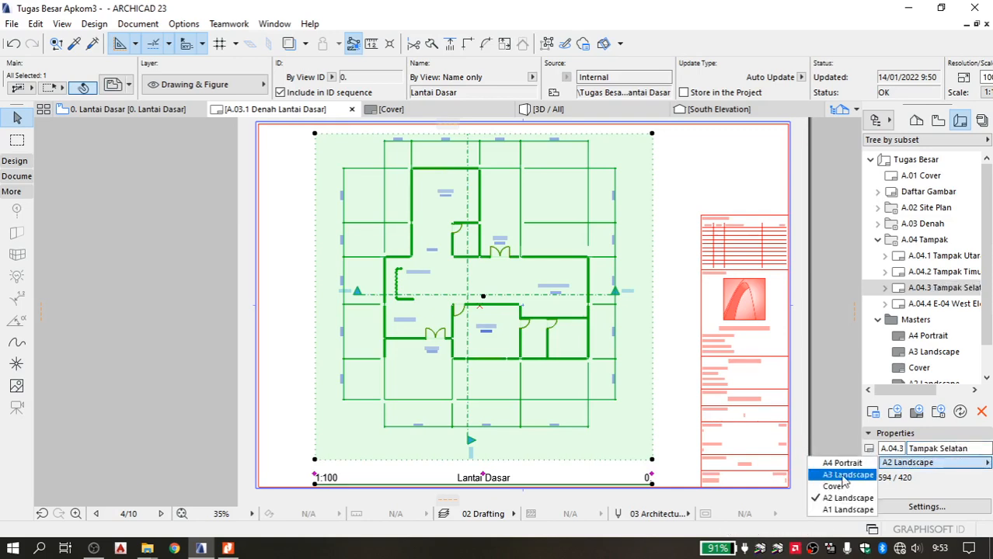
Rename the West Elevation layout A.04.4 to "Tampak Barat" and assign it the A3 Landscape master layout.
{"action": "left_click", "coordinate": [940, 304]}
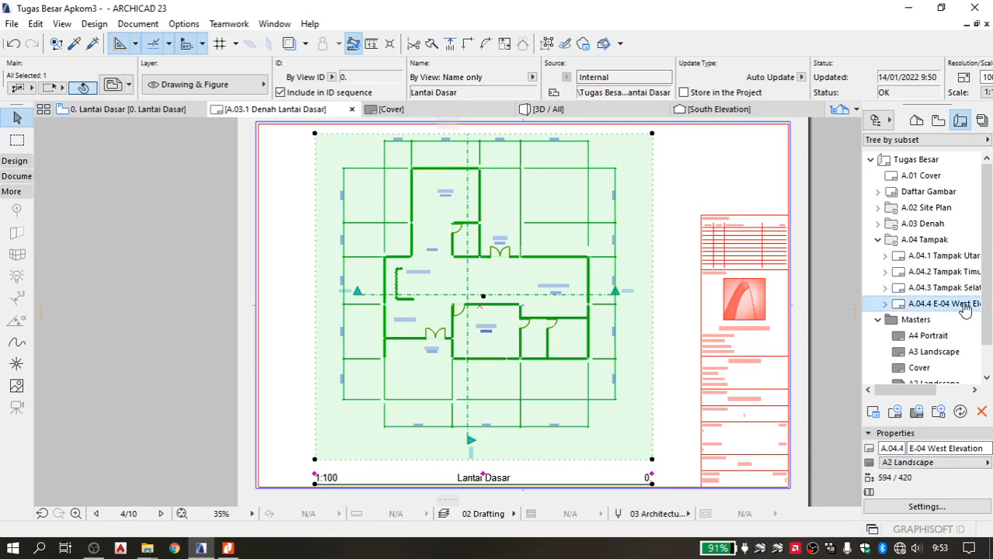
{"action": "left_click_drag", "start_coordinate": [984, 448], "coordinate": [914, 440]}
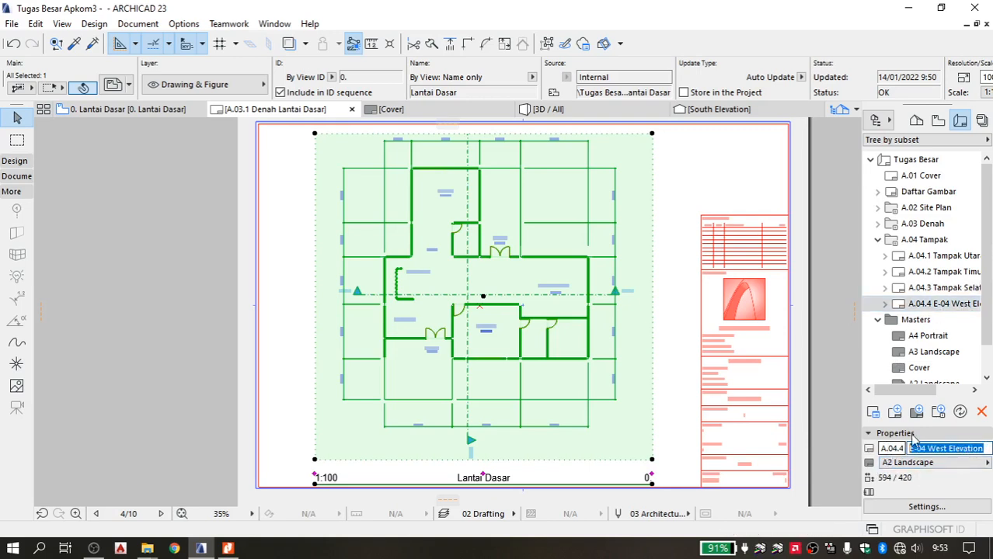
{"action": "type", "text": "Tampak "}
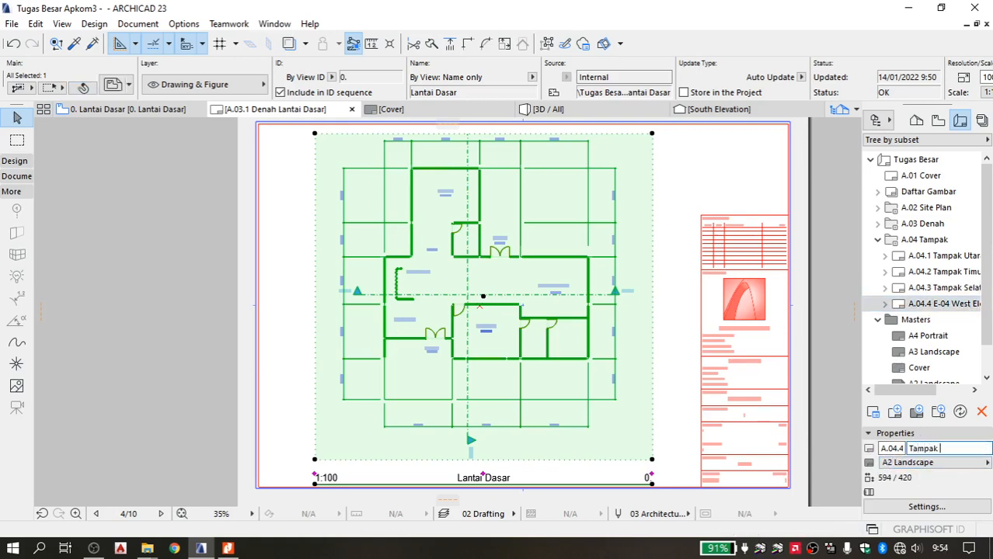
{"action": "type", "text": "Barat"}
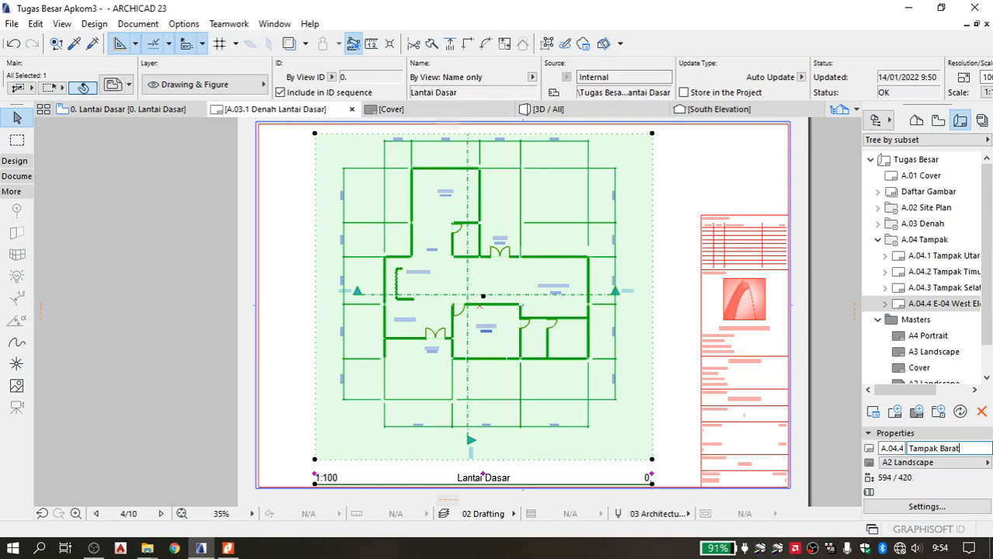
{"action": "left_click", "coordinate": [905, 463]}
{"action": "left_click", "coordinate": [846, 475]}
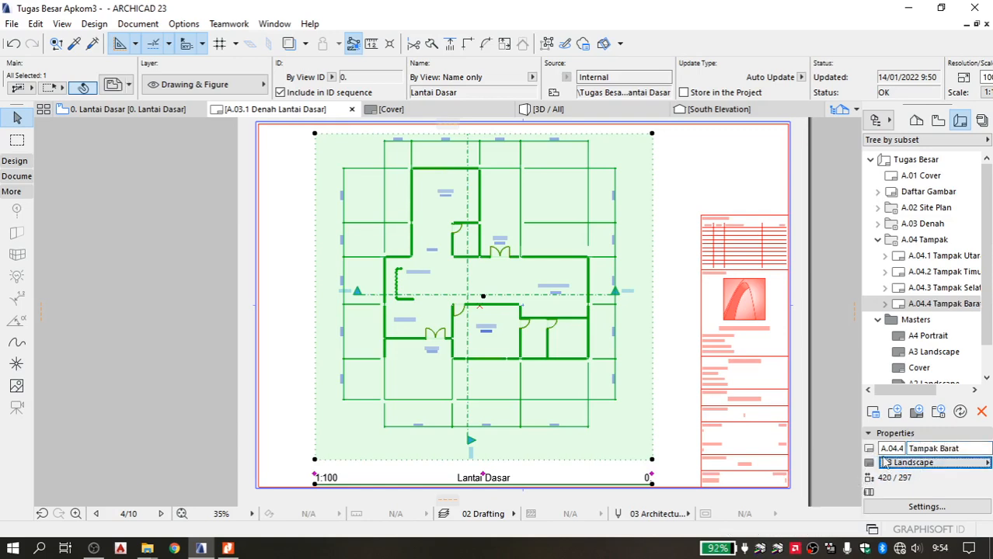
Open the A.04.1 Tampak Utara layout and move the north elevation drawing to the middle of the free sheet area.
{"action": "double_click", "coordinate": [955, 258]}
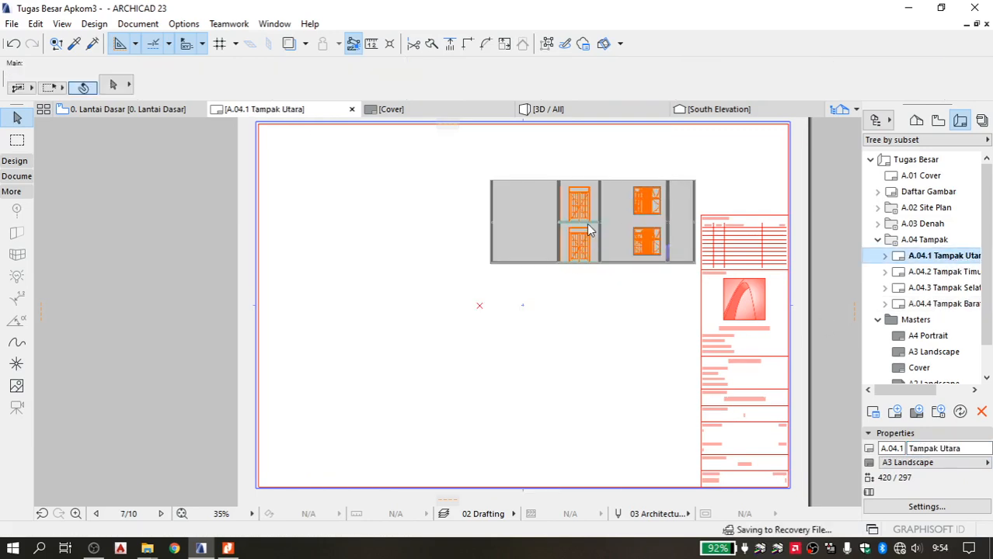
{"action": "left_click", "coordinate": [626, 219]}
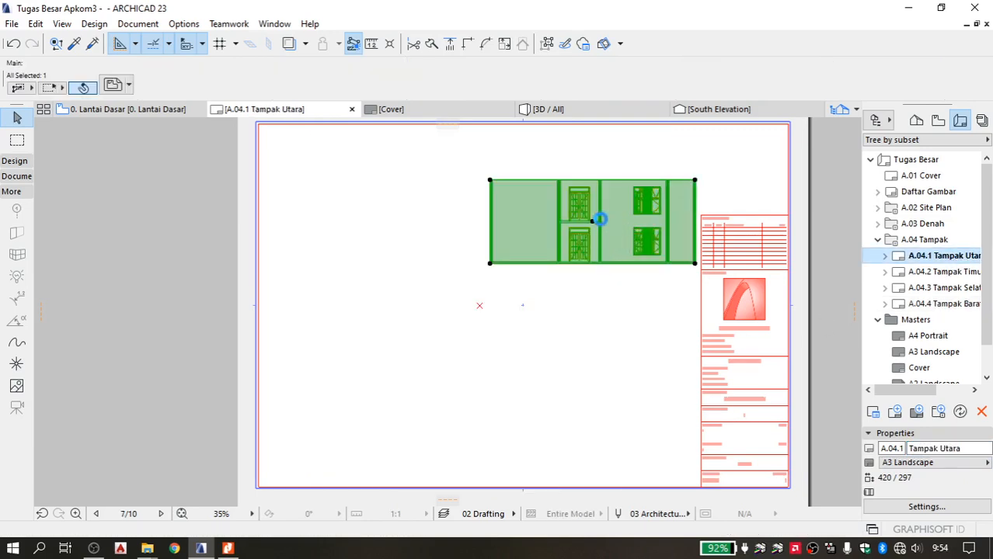
{"action": "left_click", "coordinate": [484, 286]}
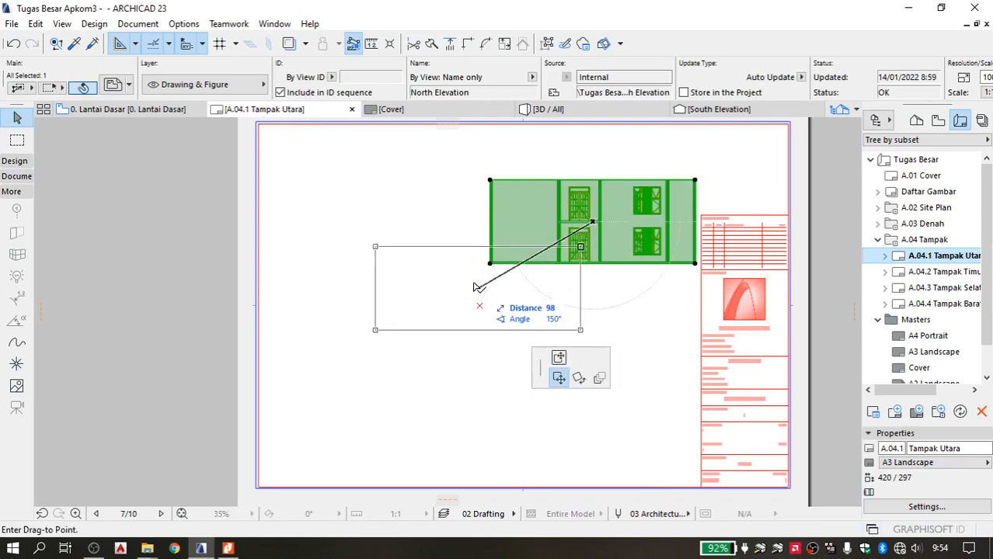
{"action": "left_click", "coordinate": [471, 281]}
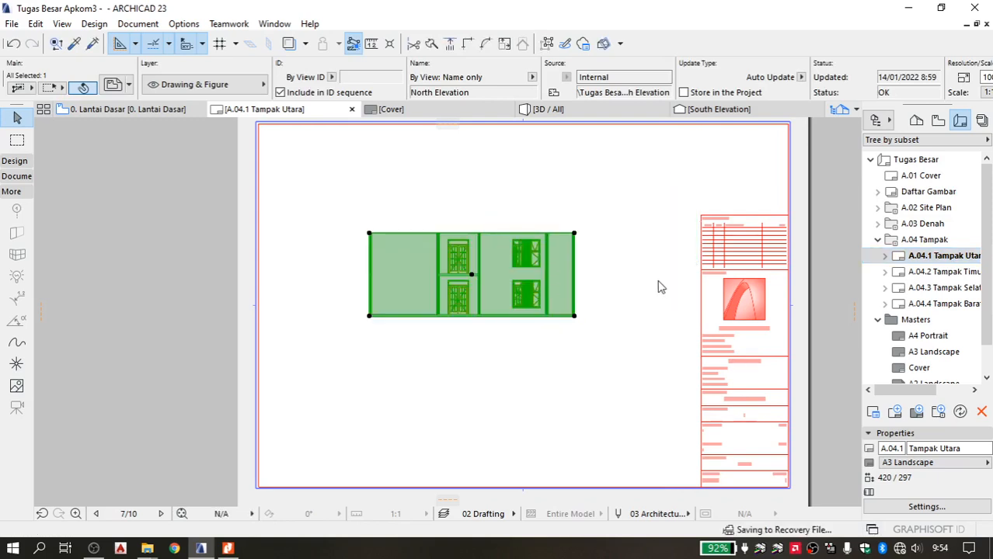
Open the A.04.2 Tampak Timur layout and move the east elevation drawing off the title block to the middle of the free area.
{"action": "double_click", "coordinate": [960, 272]}
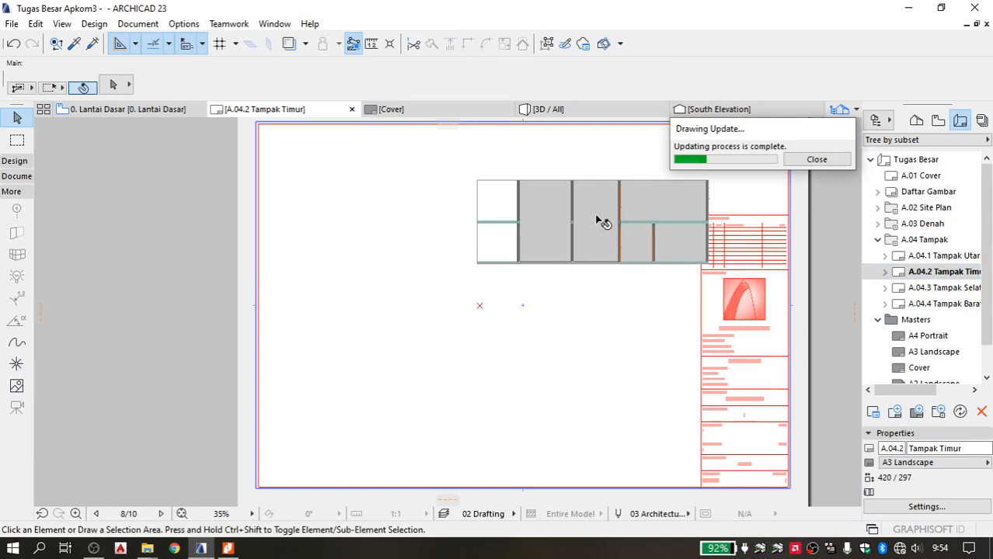
{"action": "left_click", "coordinate": [593, 221]}
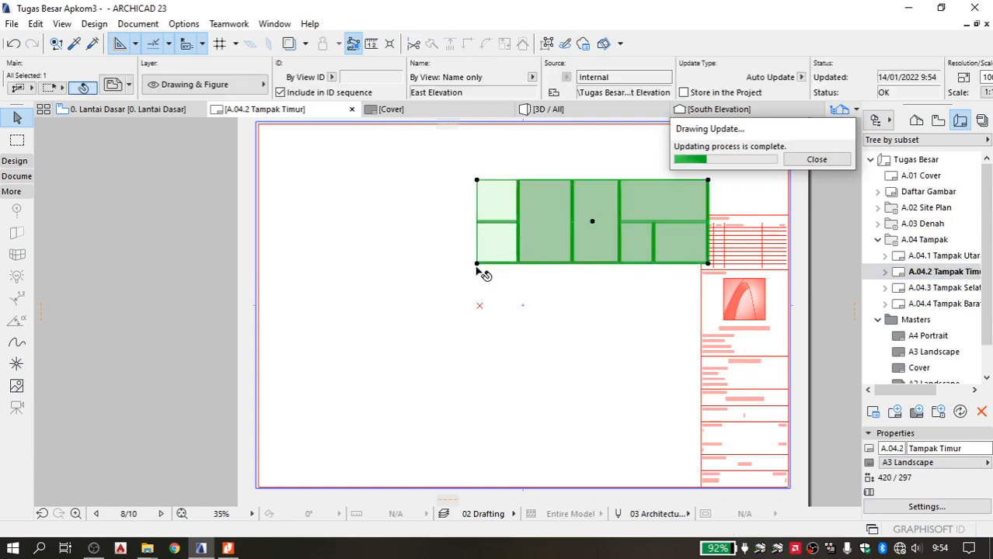
{"action": "left_click", "coordinate": [592, 222]}
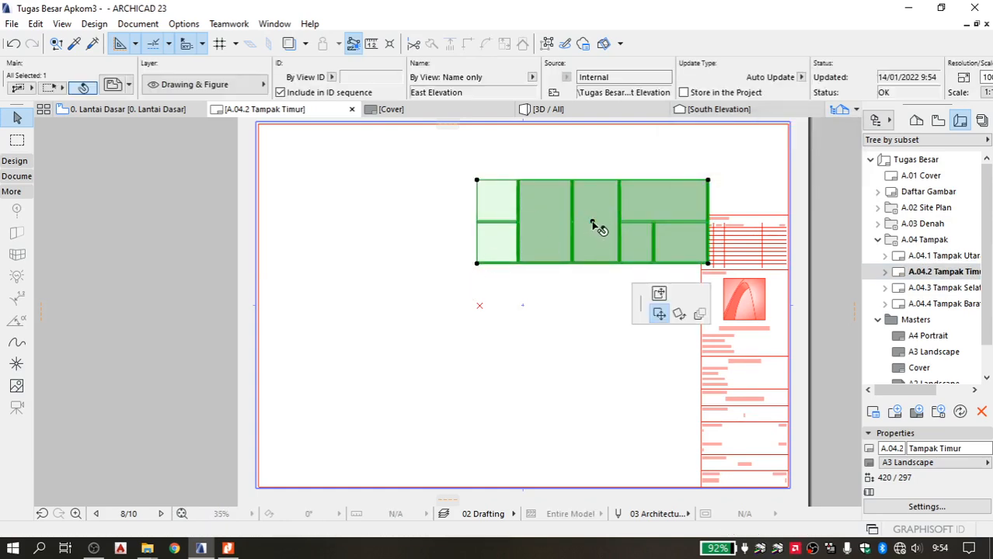
{"action": "left_click", "coordinate": [476, 263]}
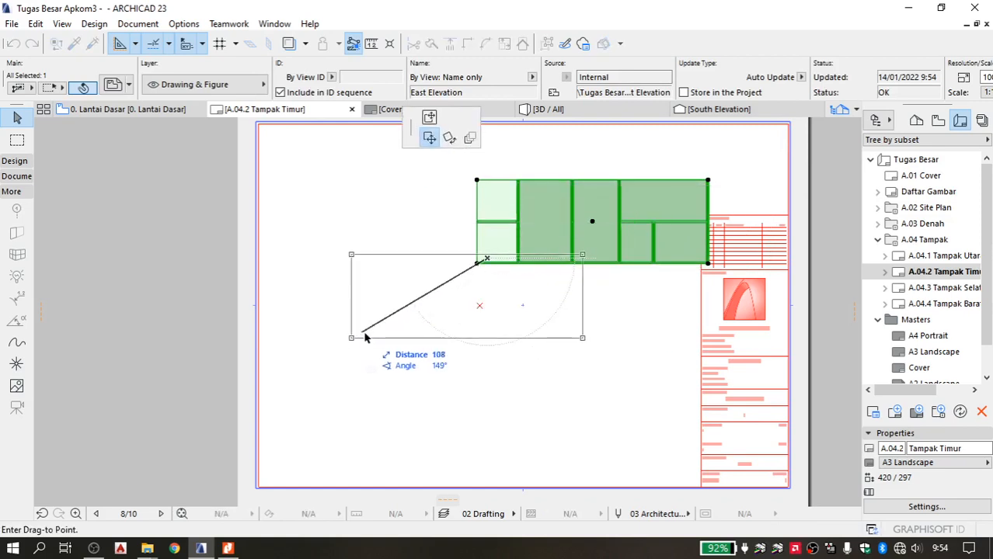
{"action": "left_click", "coordinate": [358, 340]}
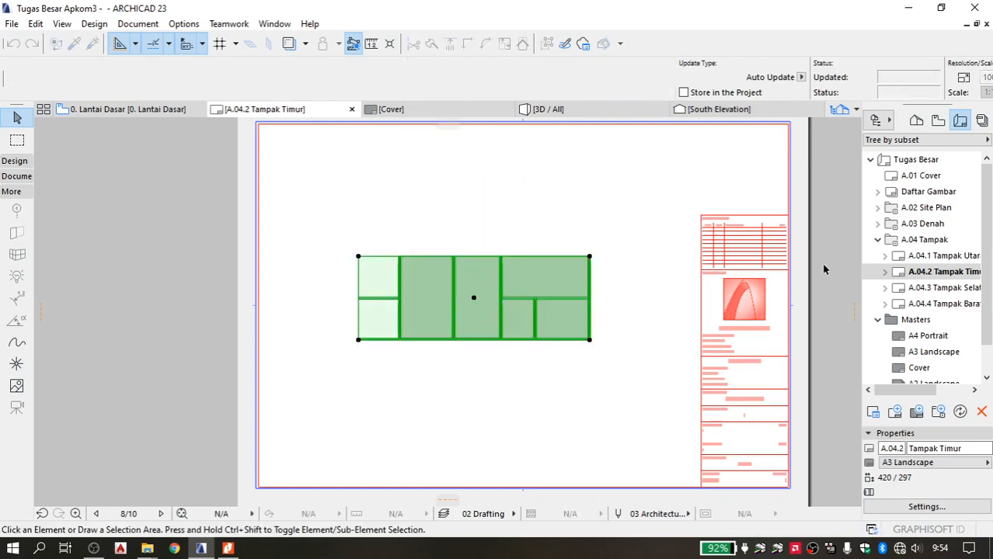
Open the A.04.3 Tampak Selatan layout and reposition the south elevation drawing in the middle of the free sheet area.
{"action": "left_click", "coordinate": [942, 288]}
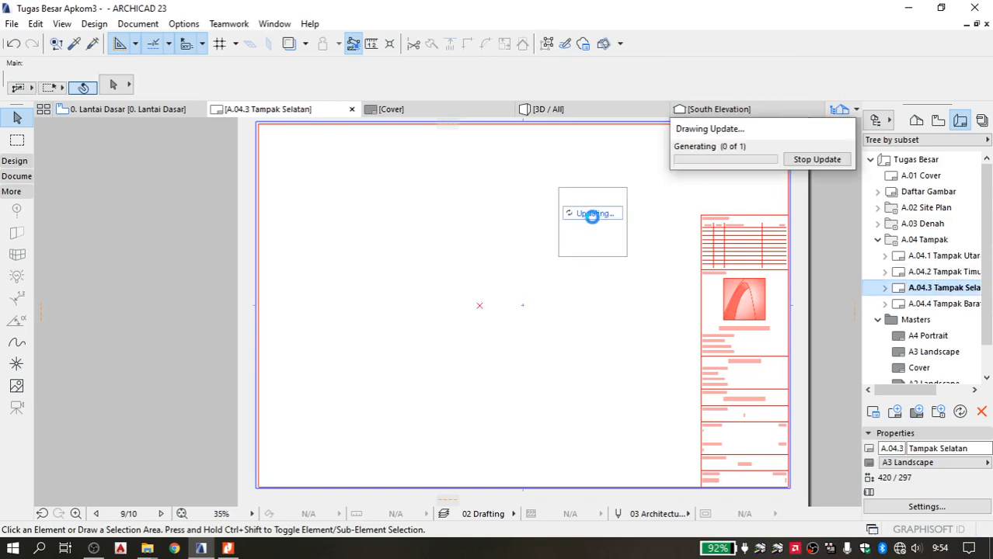
{"action": "left_click", "coordinate": [593, 220]}
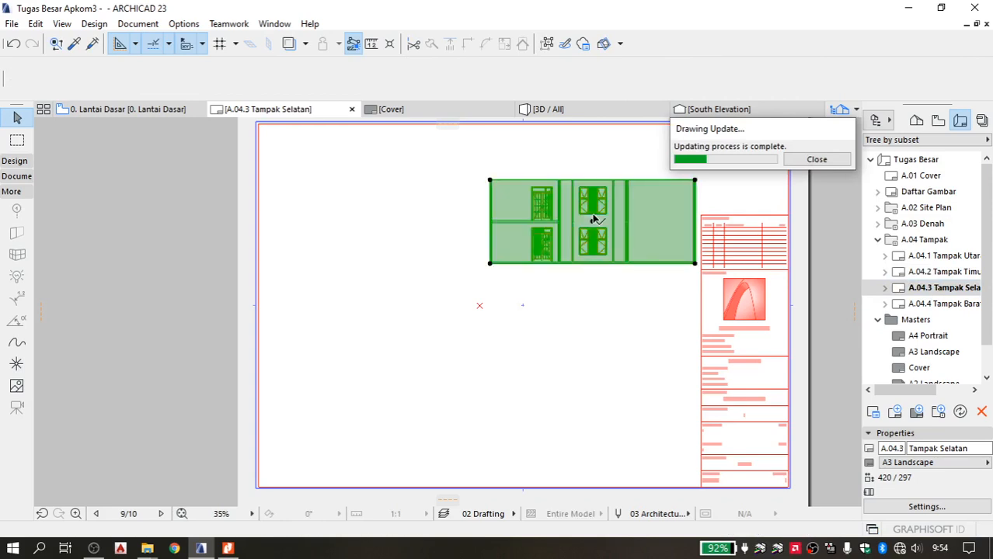
{"action": "left_click", "coordinate": [490, 263]}
{"action": "left_click", "coordinate": [387, 305]}
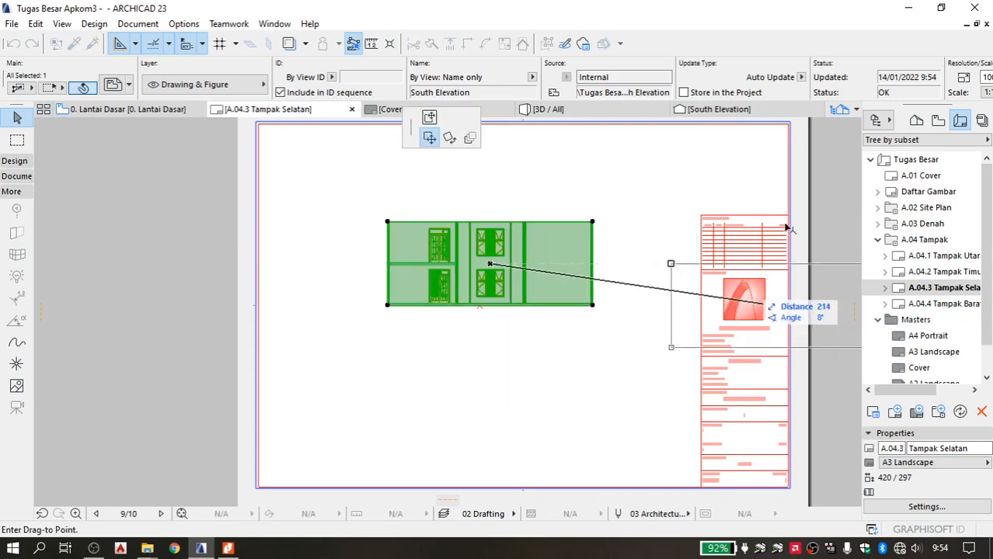
{"action": "left_click", "coordinate": [494, 273]}
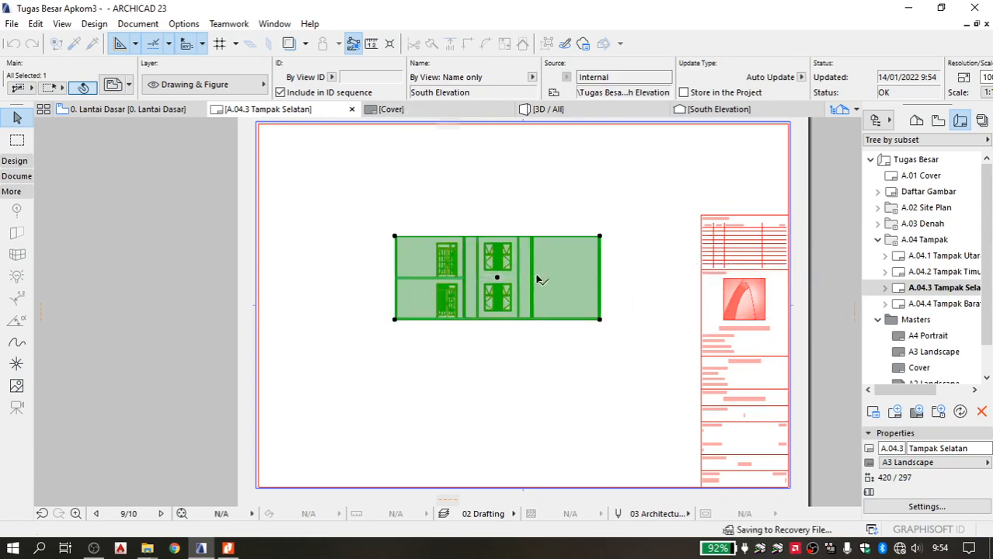
Open the A.04.4 Tampak Barat layout, move the west elevation drawing clear of the title block toward the sheet's middle, and deselect it.
{"action": "double_click", "coordinate": [963, 304]}
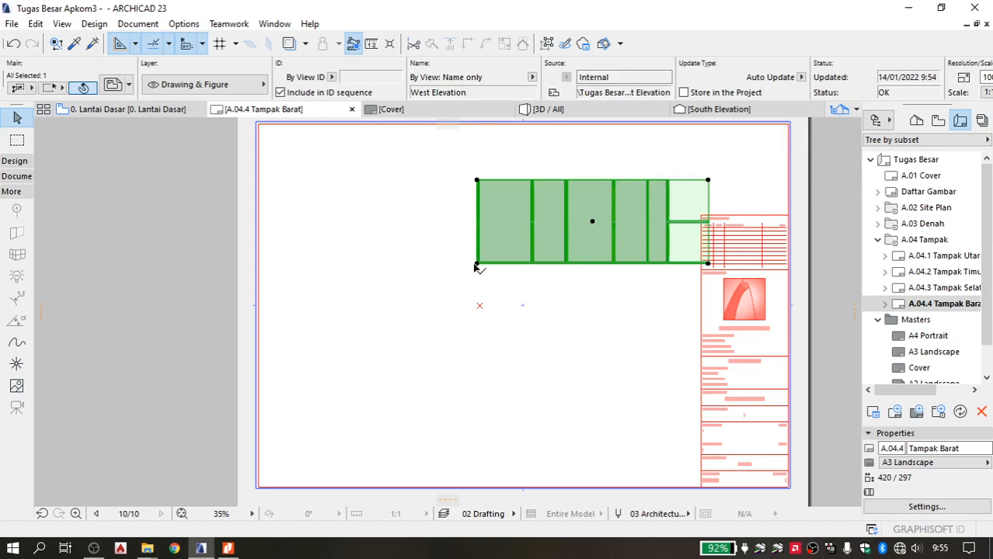
{"action": "left_click", "coordinate": [476, 264]}
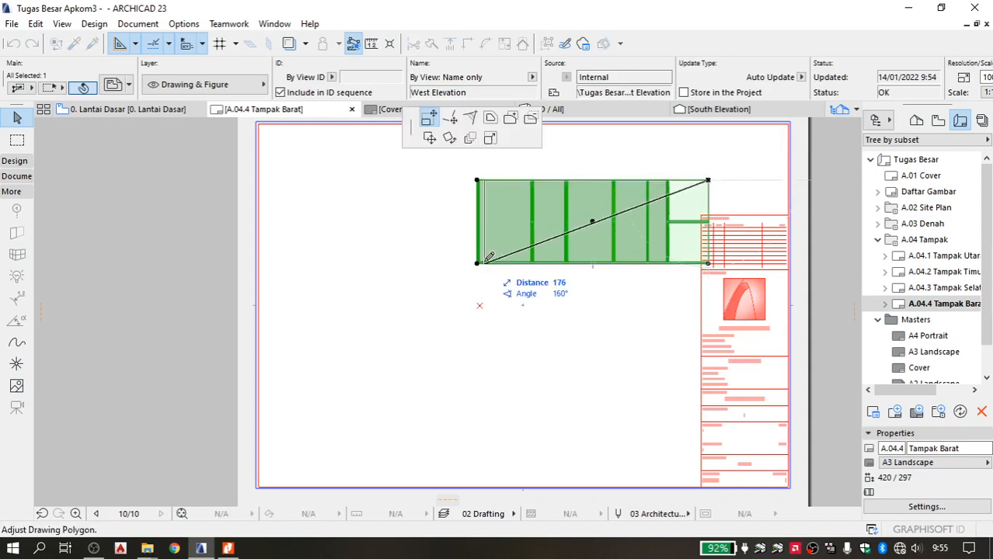
{"action": "left_click", "coordinate": [477, 264]}
{"action": "left_click", "coordinate": [476, 264]}
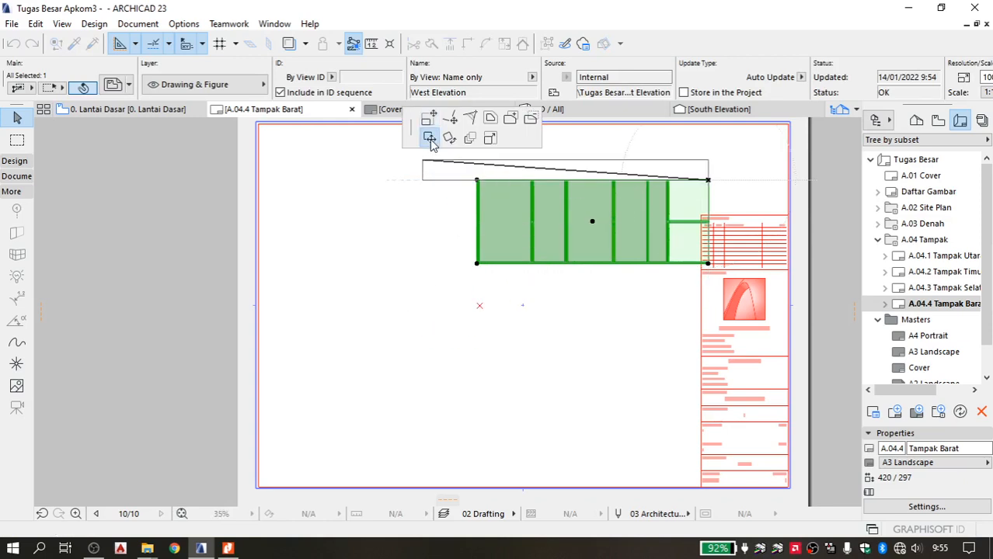
{"action": "left_click", "coordinate": [429, 138]}
{"action": "left_click", "coordinate": [392, 324]}
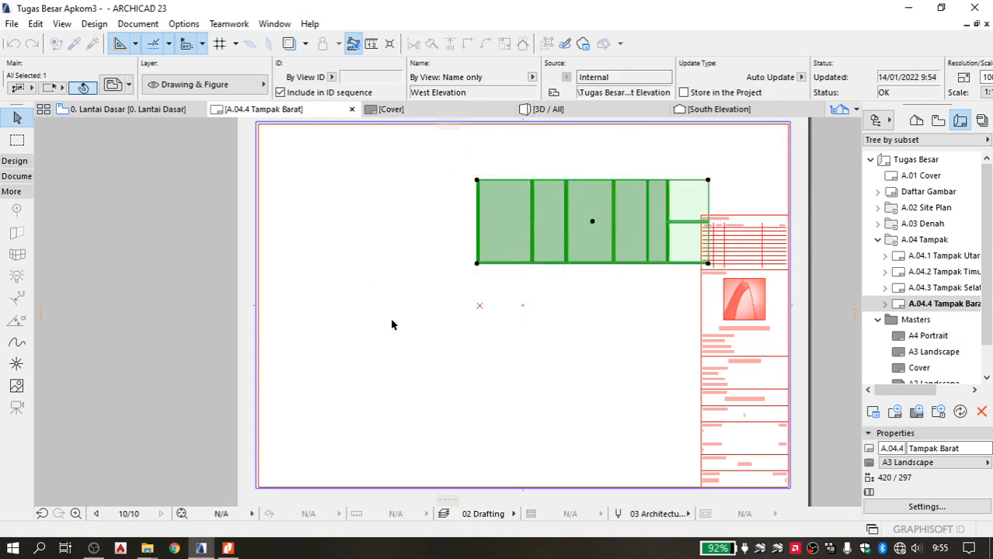
{"action": "key", "text": "Escape"}
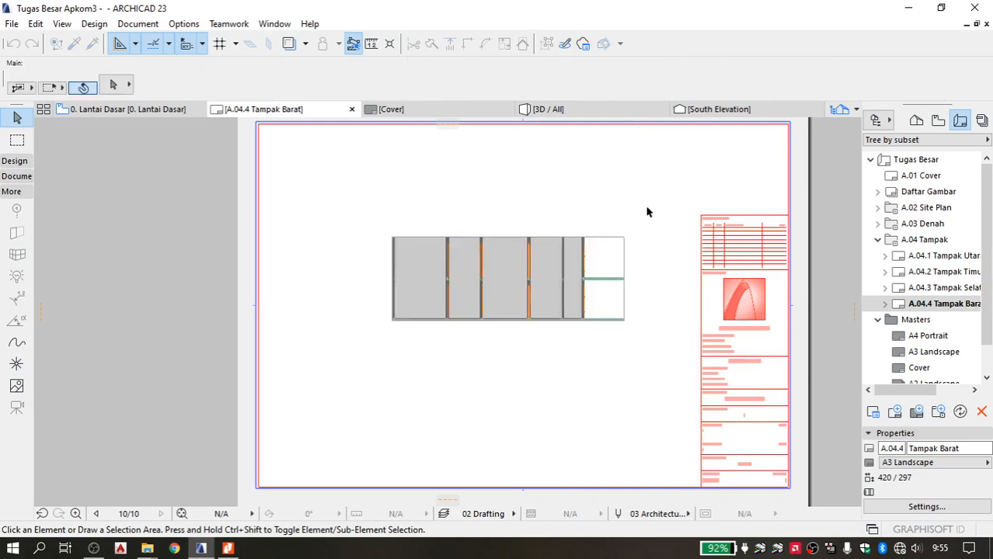
Collapse the A.04 Tampak subset and open the A3 Landscape master layout.
{"action": "left_click", "coordinate": [878, 239]}
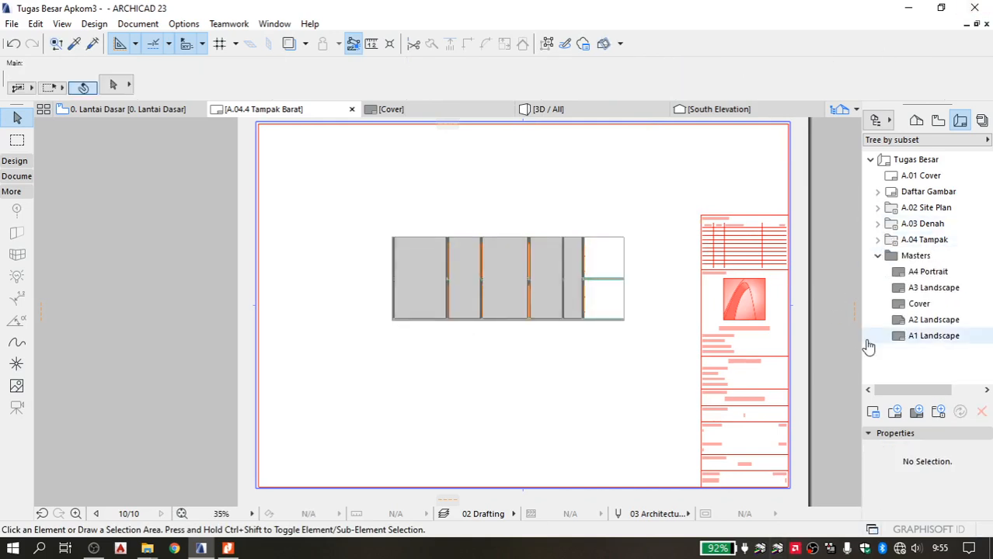
{"action": "left_click", "coordinate": [901, 239]}
{"action": "left_click", "coordinate": [926, 161]}
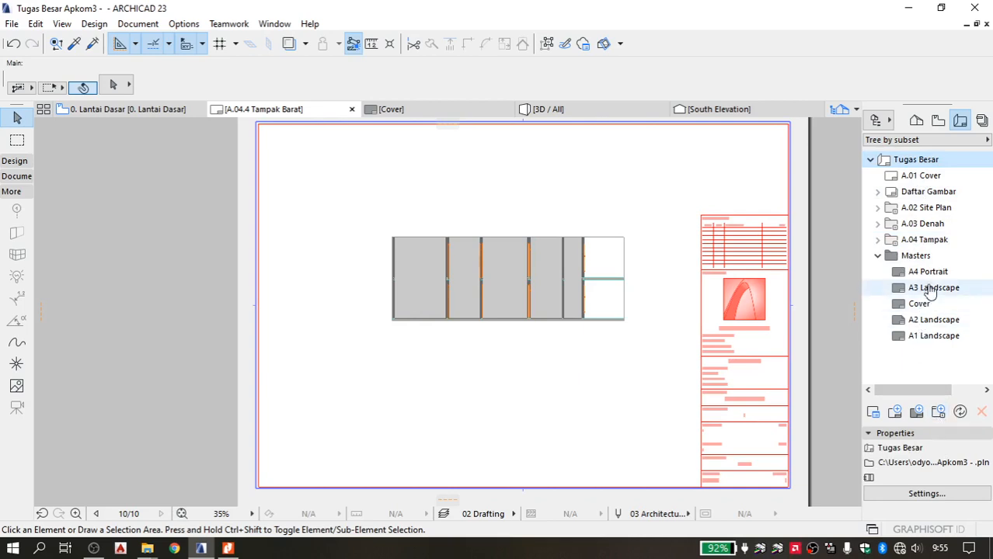
{"action": "left_click", "coordinate": [915, 255]}
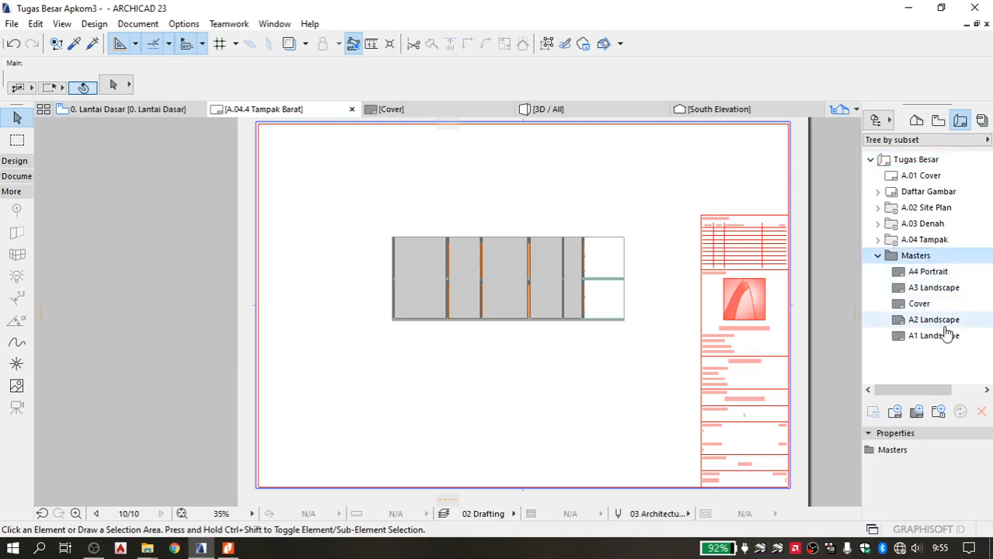
{"action": "double_click", "coordinate": [950, 289]}
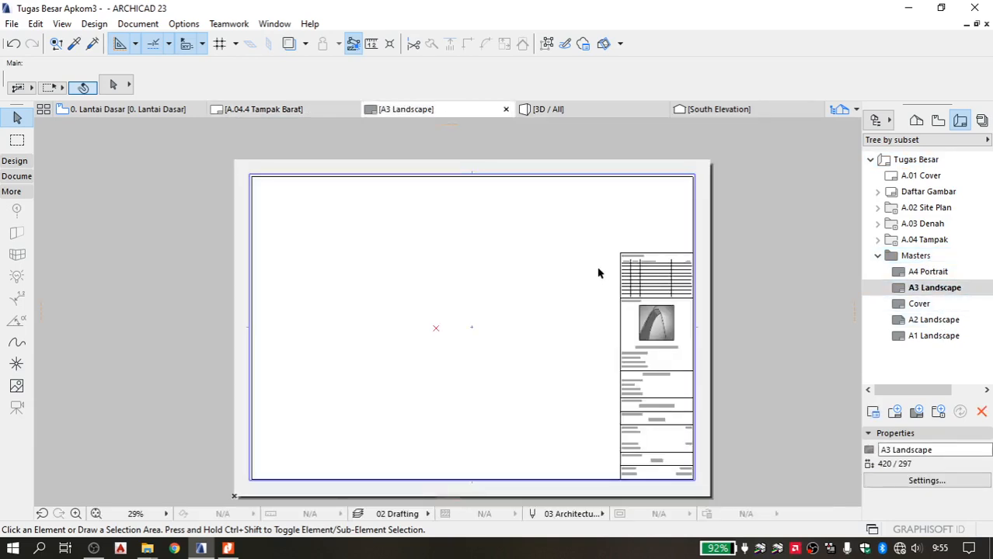
Stretch the title block's left vertical line about 66 mm upward to meet the sheet frame's top line.
{"action": "scroll", "coordinate": [598, 269], "scroll_direction": "up", "scroll_amount": 3}
{"action": "scroll", "coordinate": [595, 271], "scroll_direction": "down", "scroll_amount": 3}
{"action": "middle_click_drag", "start_coordinate": [581, 277], "coordinate": [632, 264]}
{"action": "scroll", "coordinate": [651, 234], "scroll_direction": "up", "scroll_amount": 2}
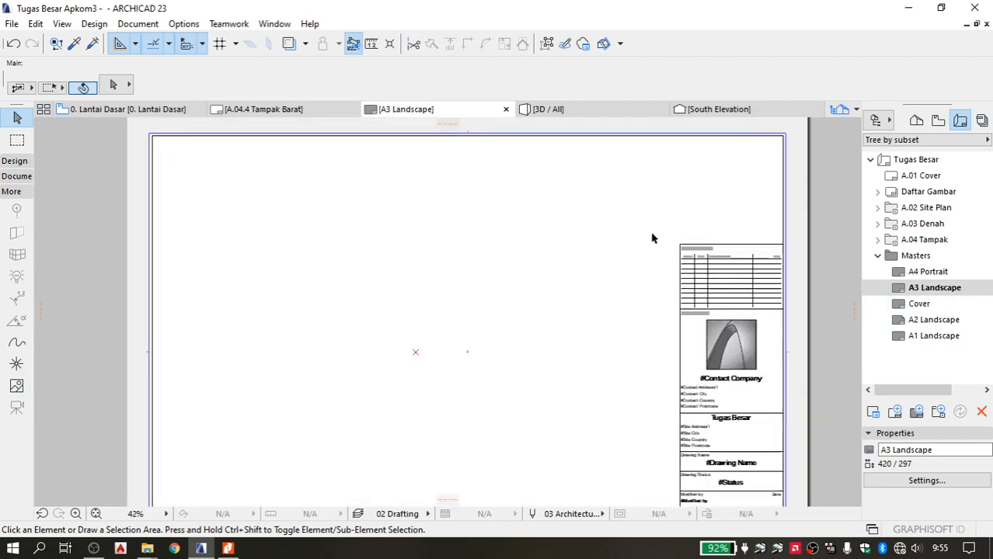
{"action": "left_click", "coordinate": [680, 341]}
{"action": "scroll", "coordinate": [681, 286], "scroll_direction": "down", "scroll_amount": 1}
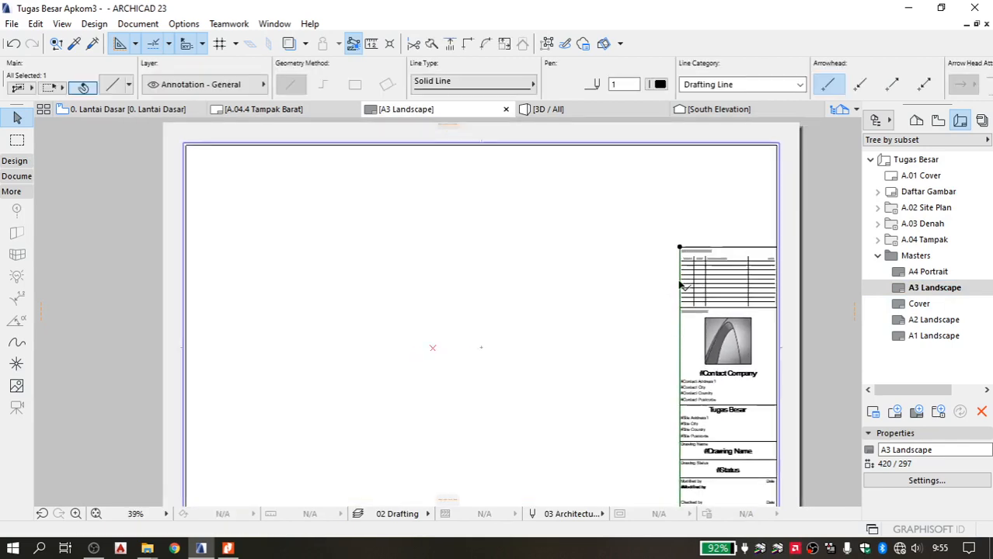
{"action": "scroll", "coordinate": [681, 264], "scroll_direction": "down", "scroll_amount": 2}
{"action": "scroll", "coordinate": [683, 255], "scroll_direction": "up", "scroll_amount": 1}
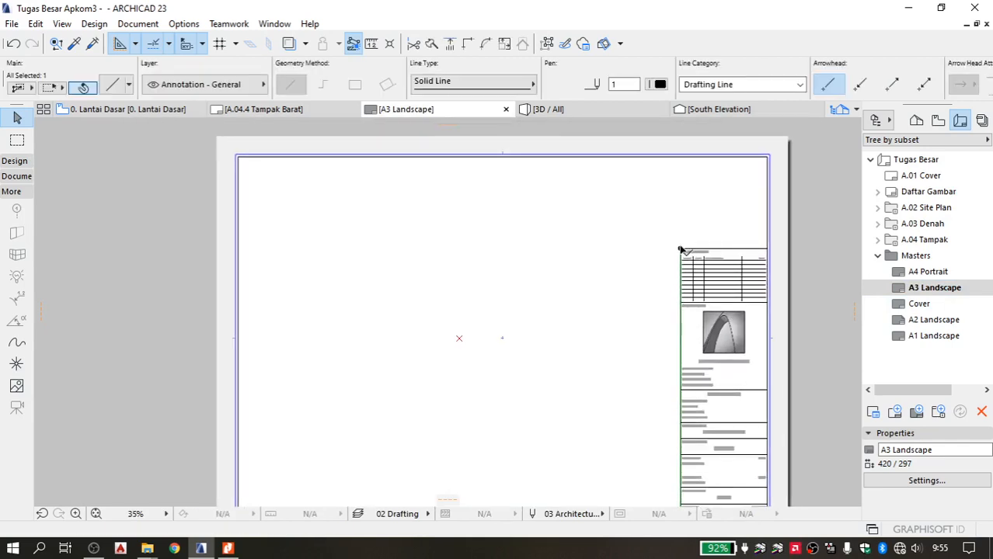
{"action": "left_click", "coordinate": [681, 251]}
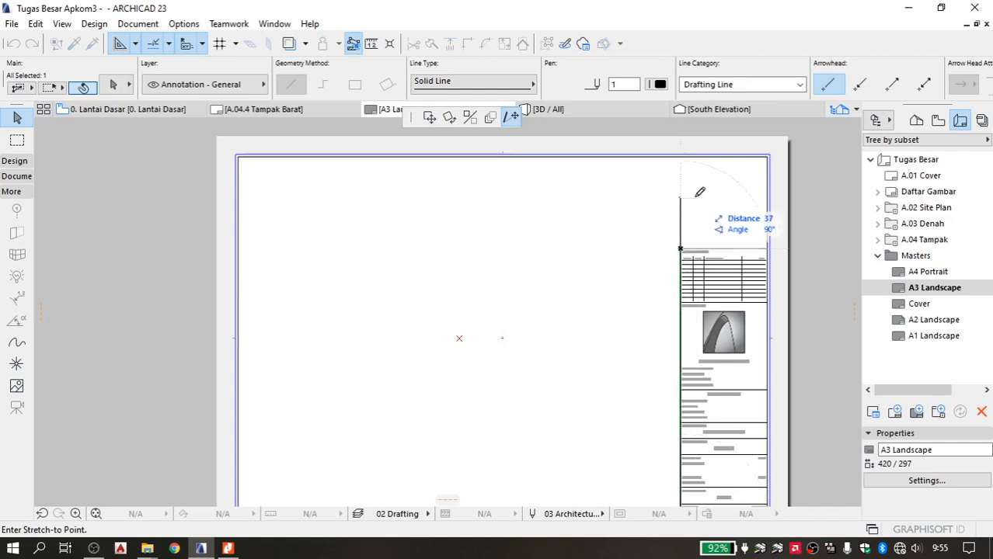
{"action": "scroll", "coordinate": [753, 159], "scroll_direction": "up", "scroll_amount": 4}
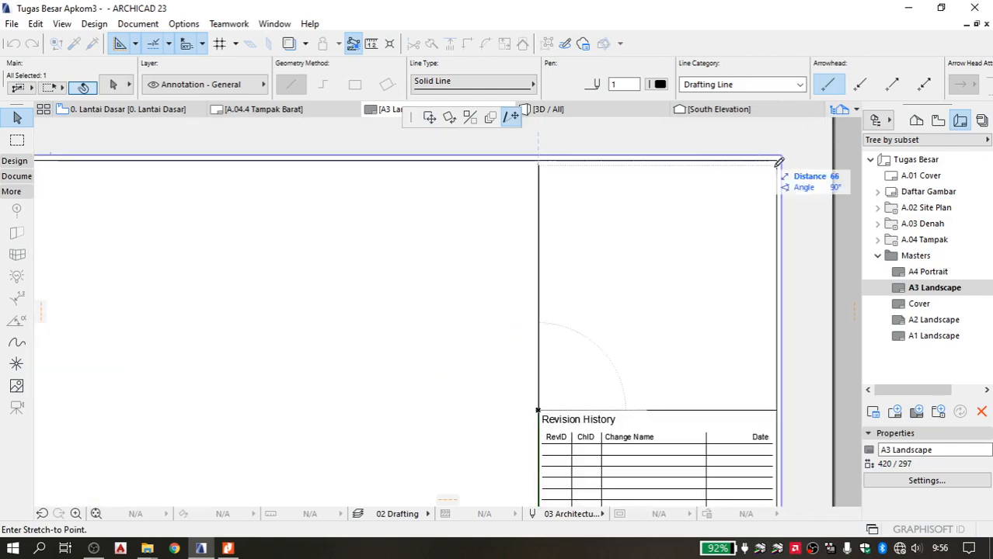
{"action": "left_click", "coordinate": [781, 156]}
{"action": "scroll", "coordinate": [665, 168], "scroll_direction": "down", "scroll_amount": 3}
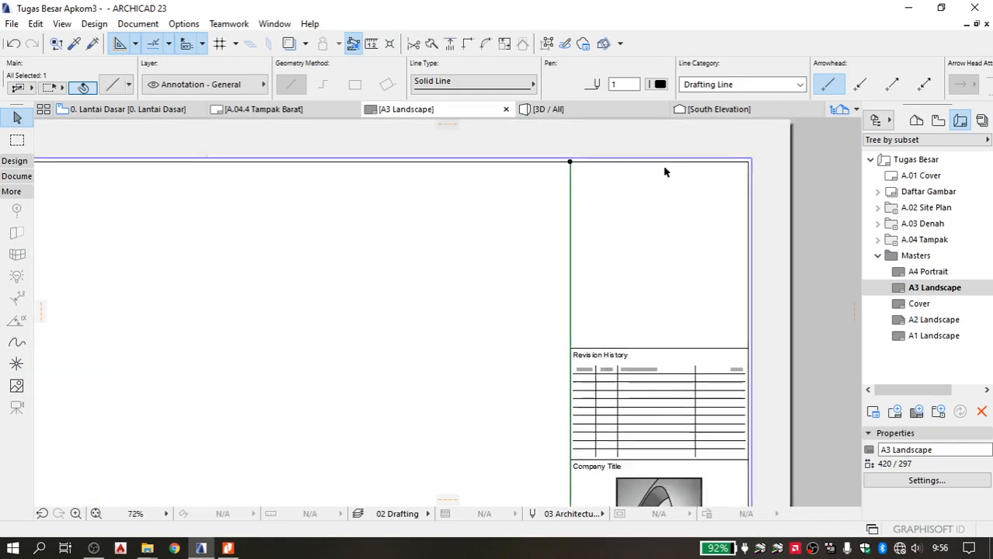
Add a centred text block reading "POLITEKNIK NEGERI PONTIANAK" in the empty cell above the Revision History table.
{"action": "scroll", "coordinate": [651, 202], "scroll_direction": "up", "scroll_amount": 4}
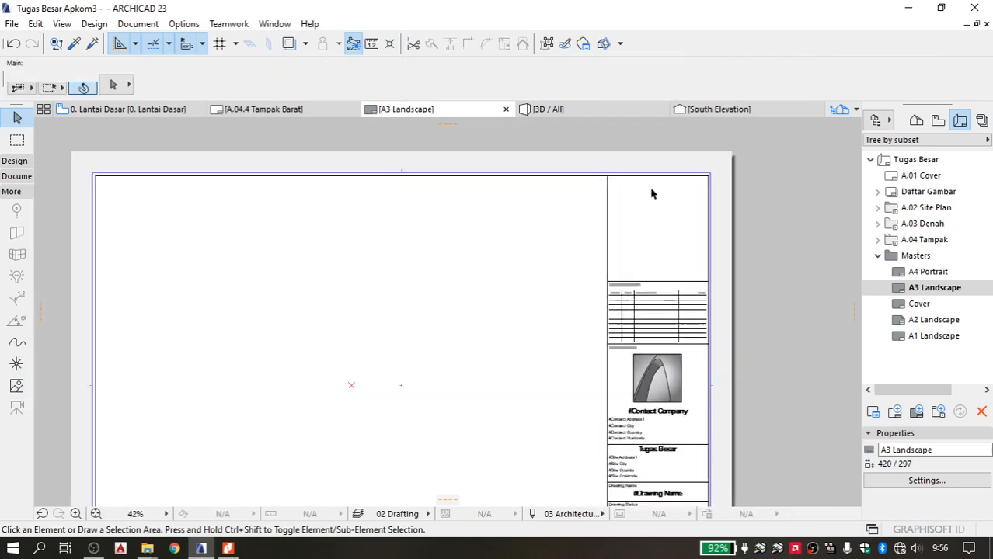
{"action": "middle_click_drag", "start_coordinate": [660, 224], "coordinate": [643, 226]}
{"action": "left_click", "coordinate": [6, 190]}
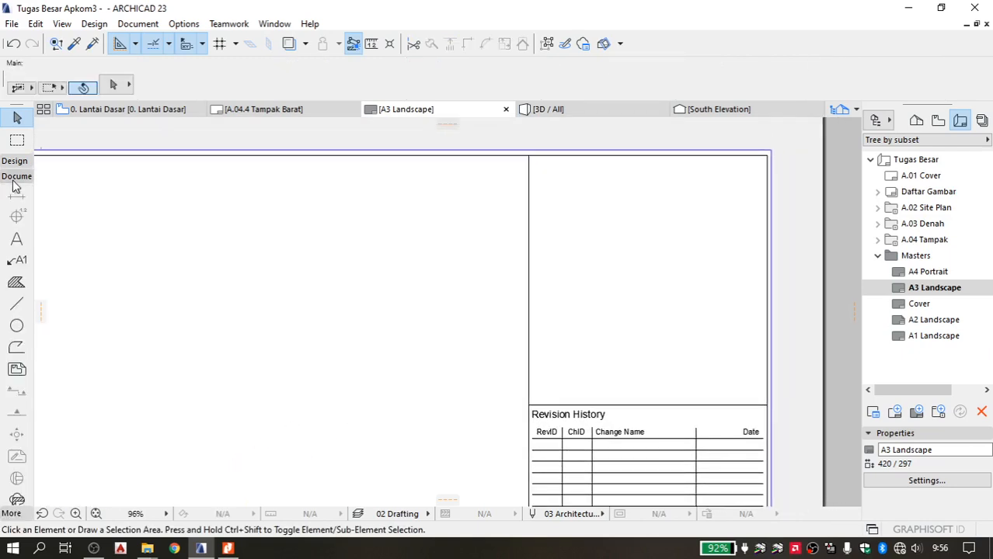
{"action": "left_click", "coordinate": [17, 238]}
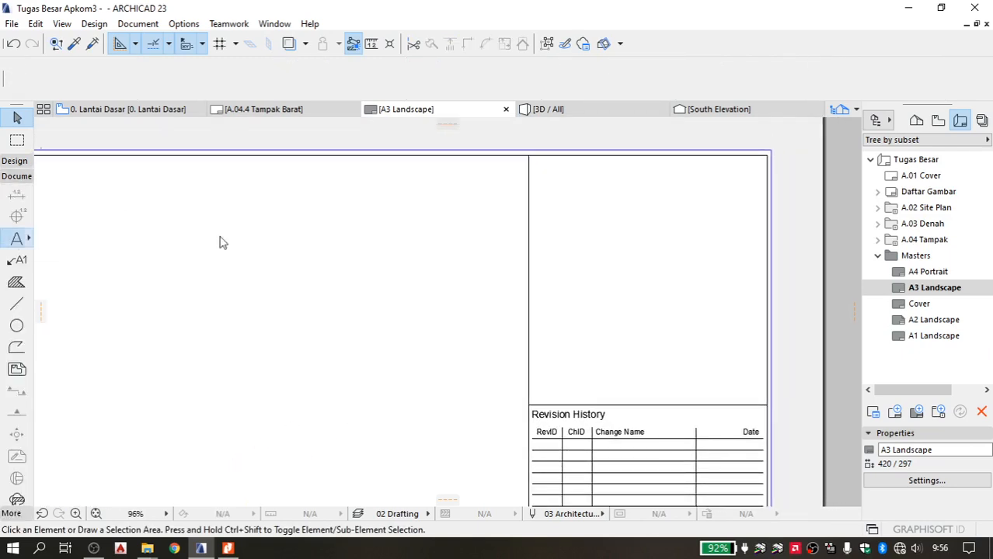
{"action": "left_click", "coordinate": [603, 198]}
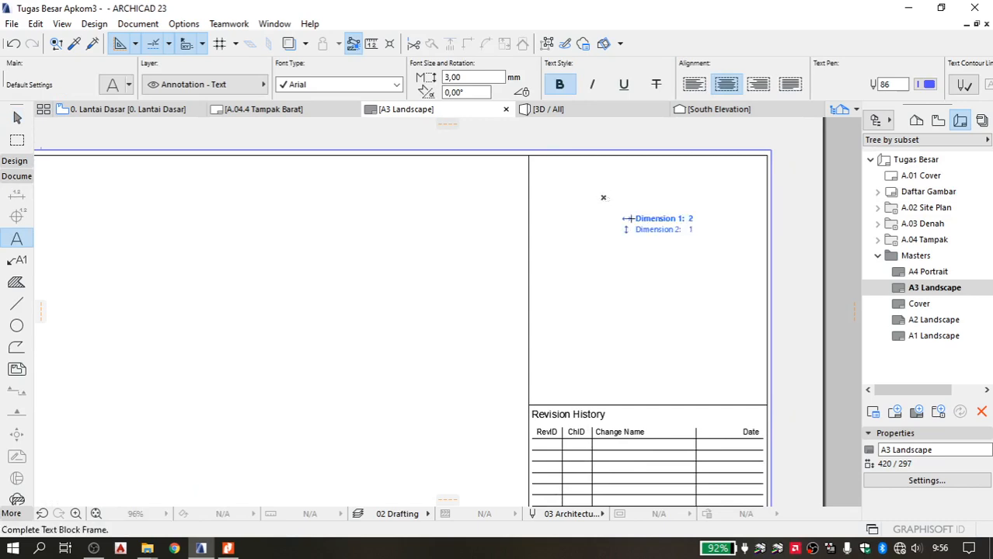
{"action": "left_click", "coordinate": [747, 308]}
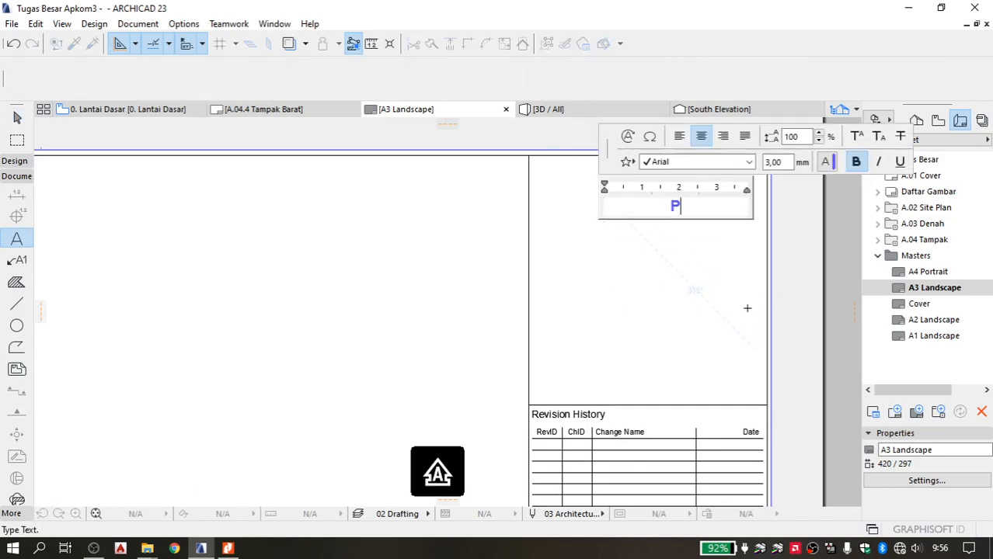
{"action": "type", "text": "POLITEKN"}
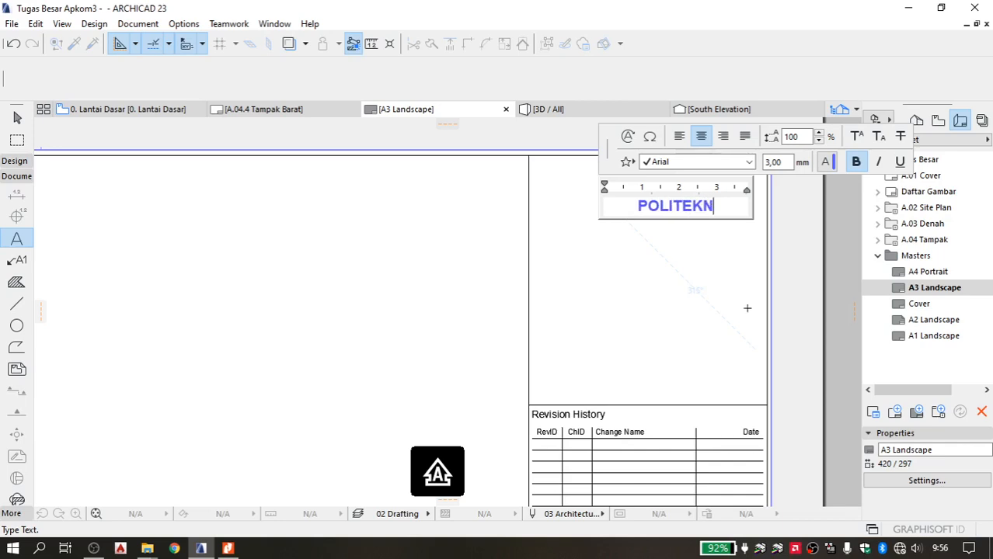
{"action": "type", "text": "IK NEG"}
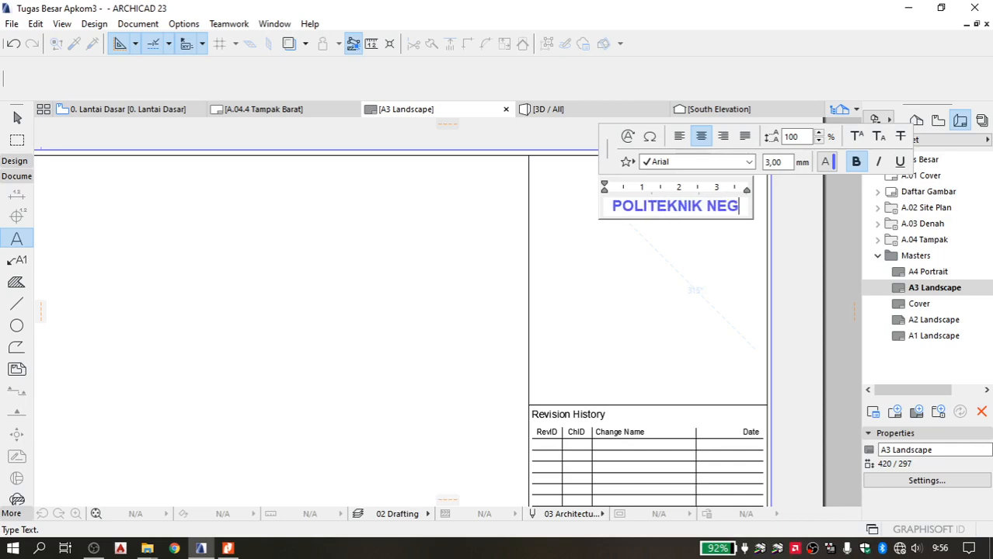
{"action": "type", "text": "ERI PONTIANAK"}
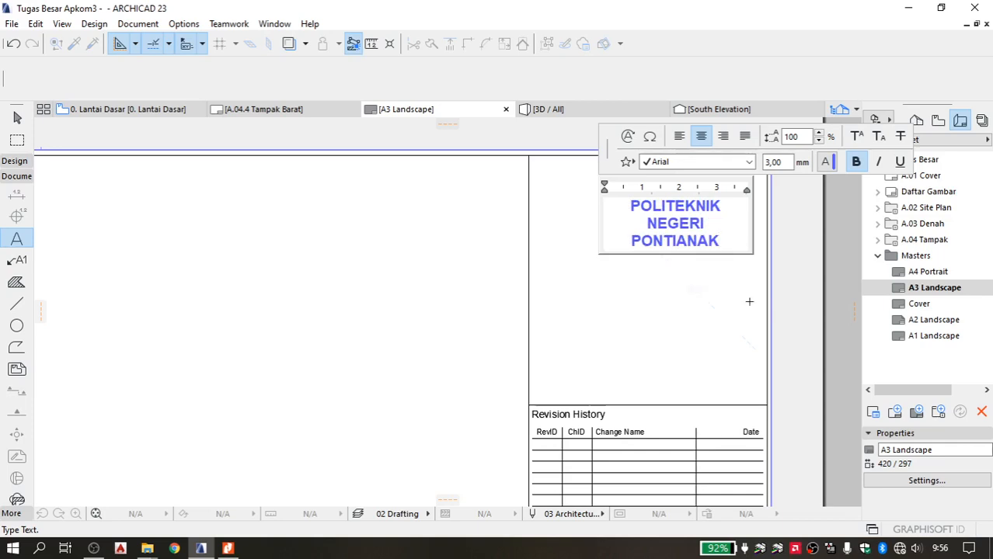
{"action": "left_click", "coordinate": [617, 286]}
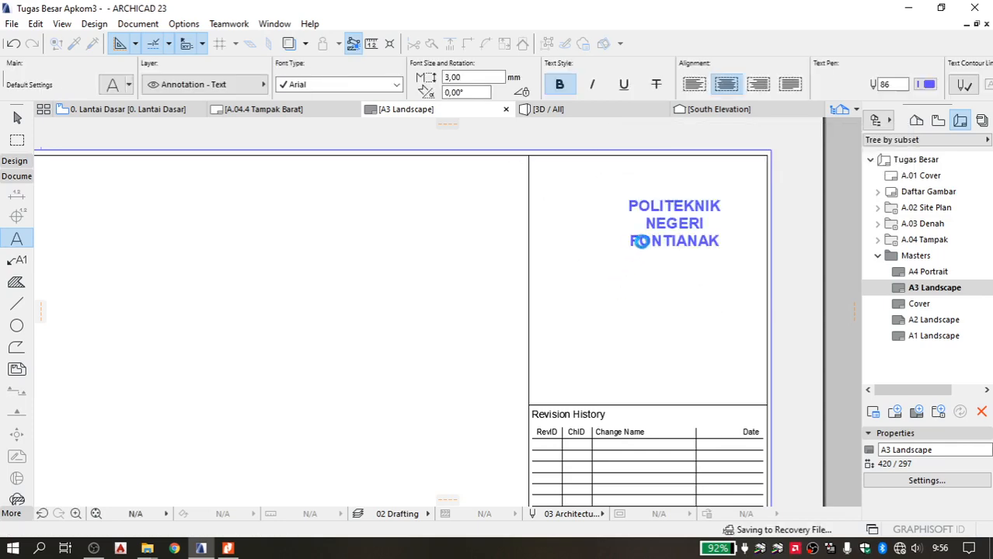
Move the POLITEKNIK NEGERI PONTIANAK text slightly left toward the middle of its cell and deselect it.
{"action": "left_click", "coordinate": [18, 116]}
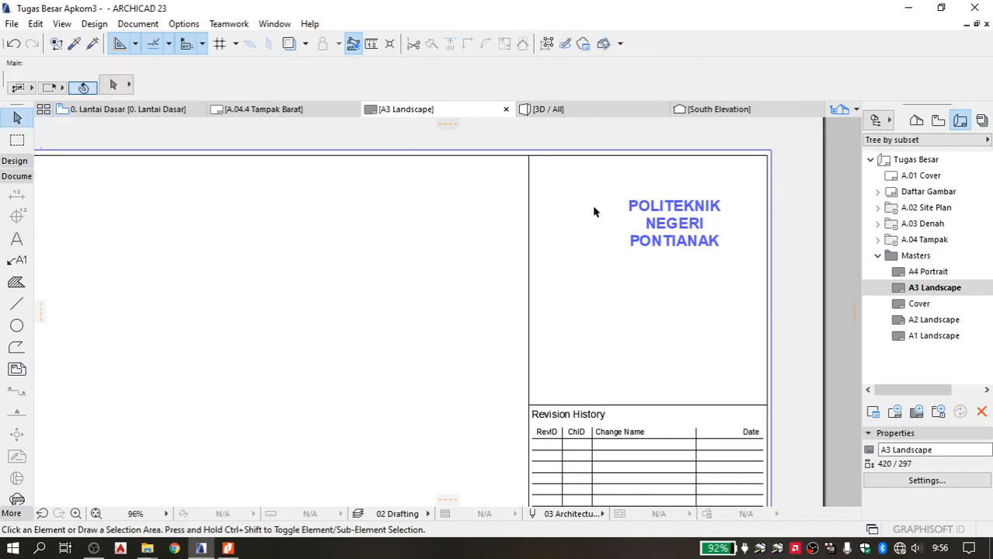
{"action": "left_click", "coordinate": [697, 210]}
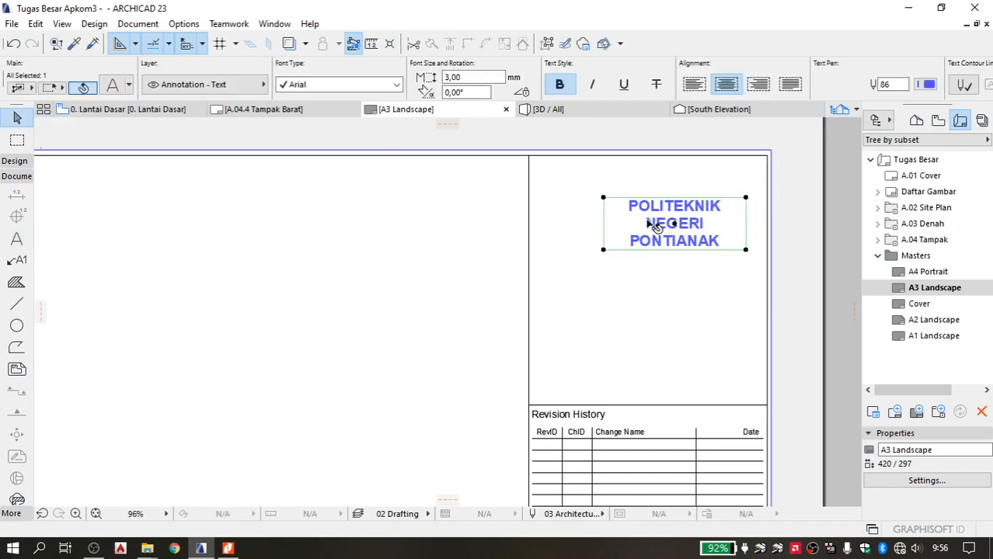
{"action": "left_click", "coordinate": [675, 226]}
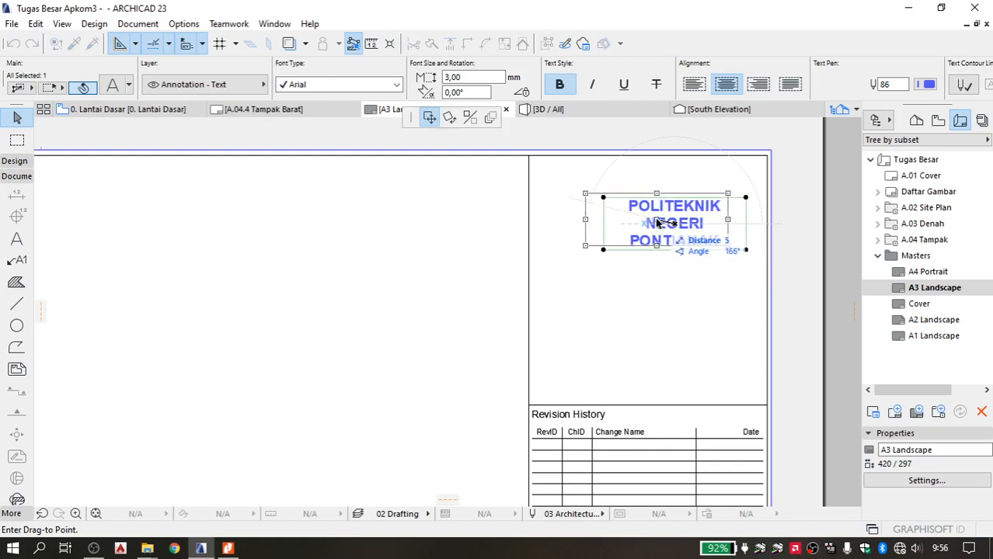
{"action": "left_click", "coordinate": [661, 225]}
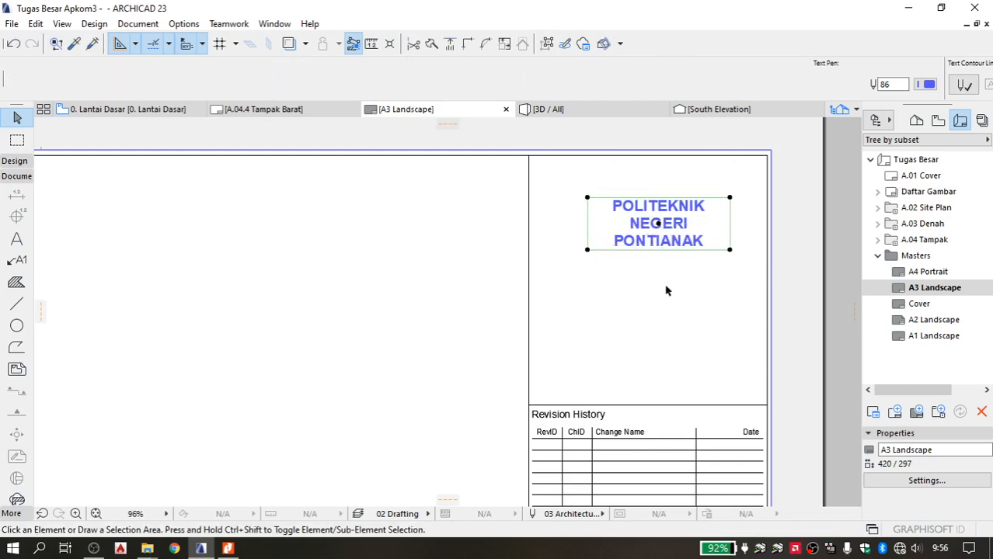
{"action": "left_click", "coordinate": [659, 291]}
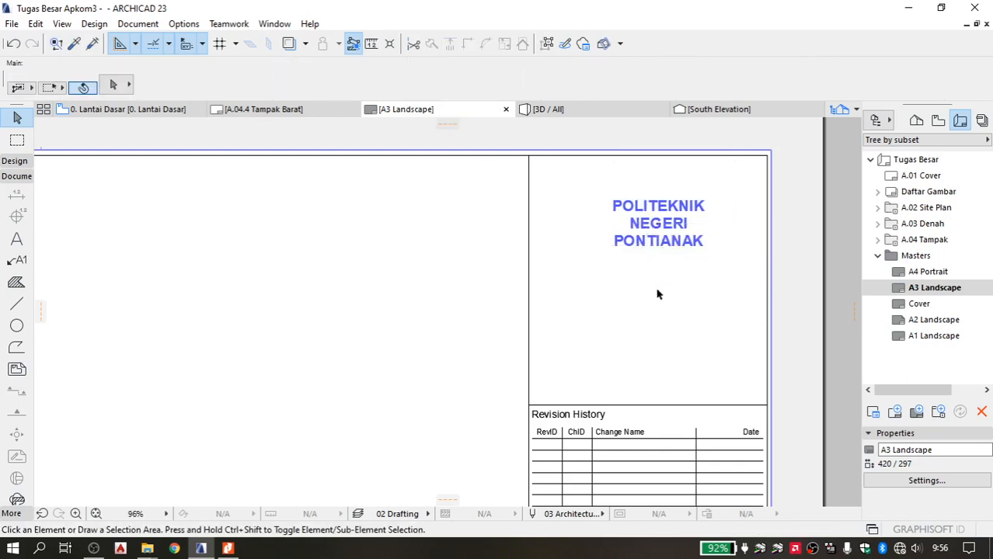
Add a second centred text block reading "D4 ARSITEKTUR BANGUNAN GEDUNG" below the POLITEKNIK NEGERI PONTIANAK text.
{"action": "left_click", "coordinate": [16, 239]}
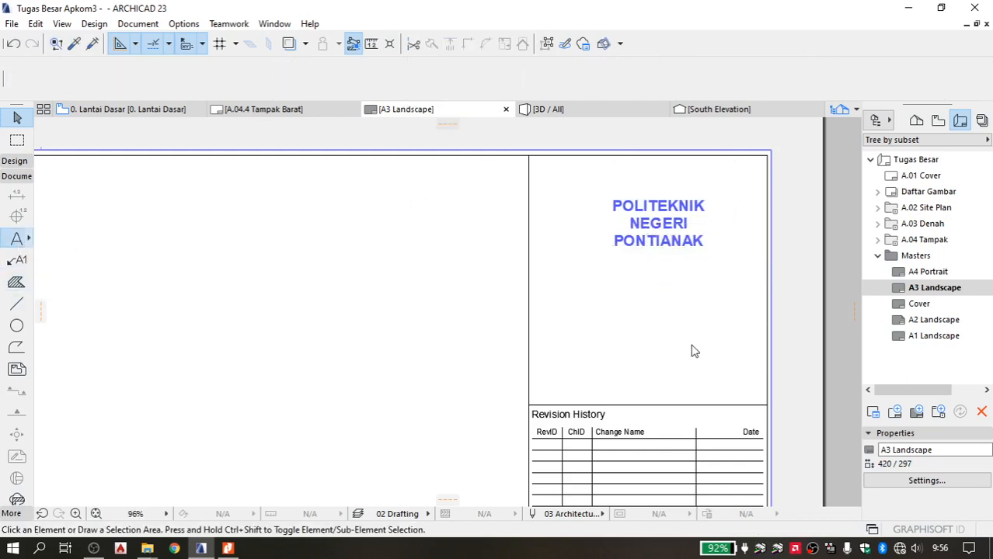
{"action": "left_click", "coordinate": [651, 294]}
{"action": "left_click", "coordinate": [753, 375]}
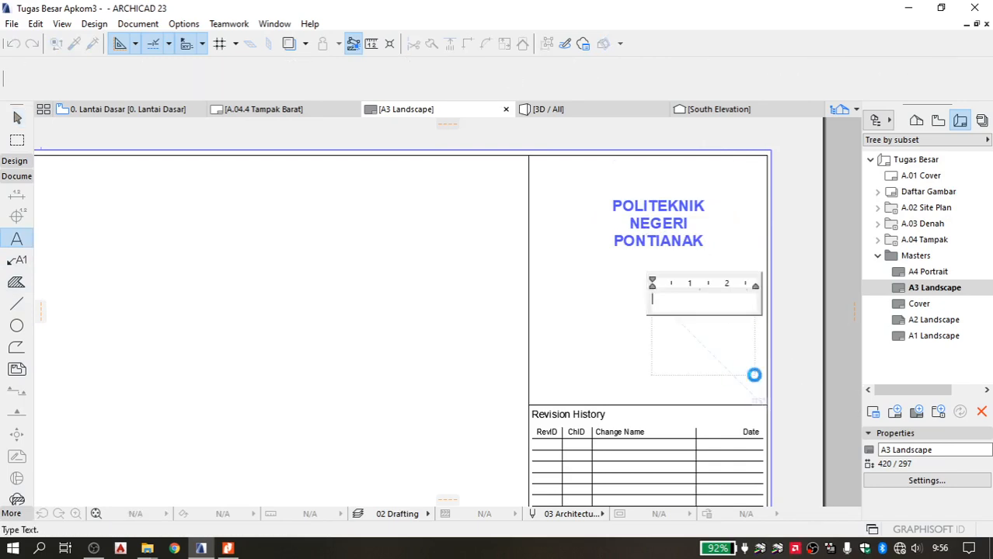
{"action": "type", "text": "D4 "}
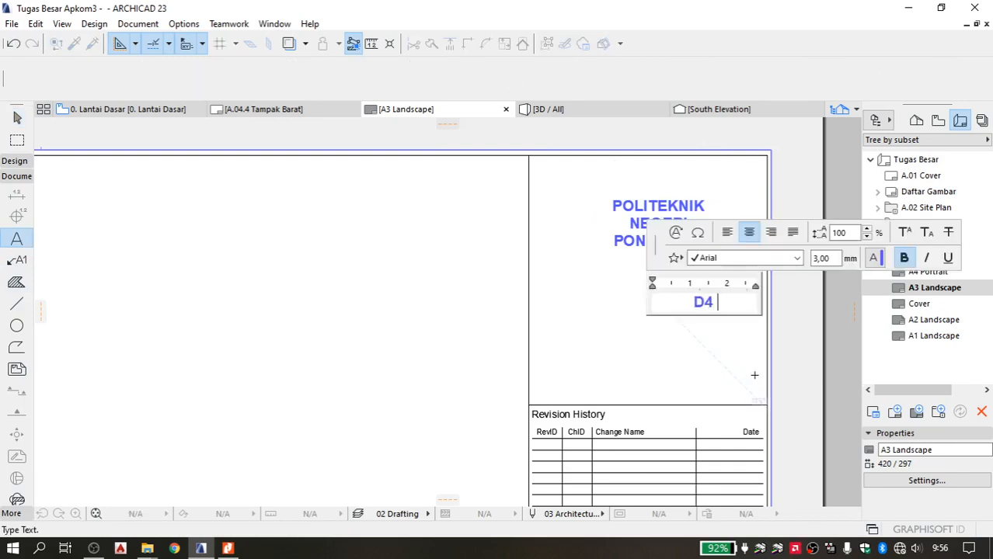
{"action": "type", "text": "ARSITEK"}
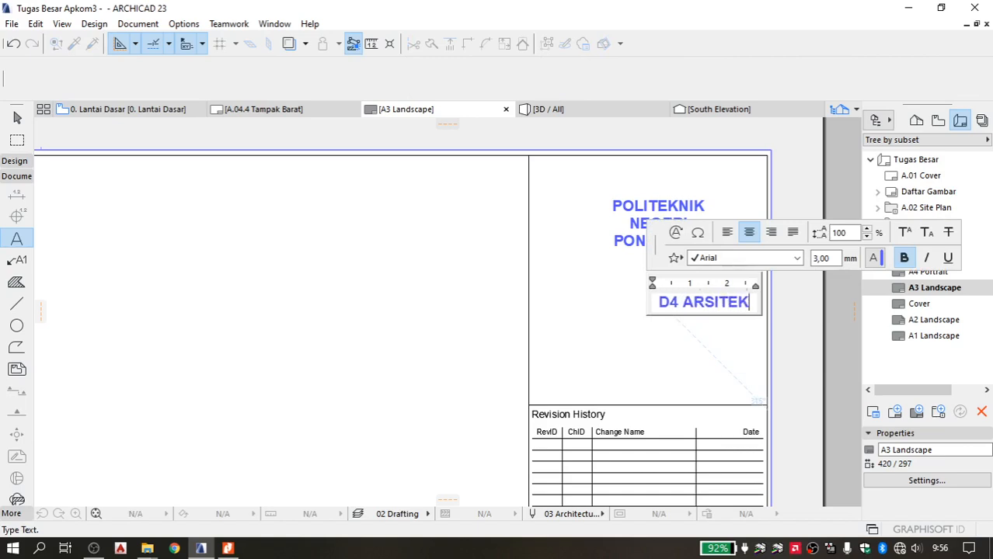
{"action": "type", "text": "TUR B"}
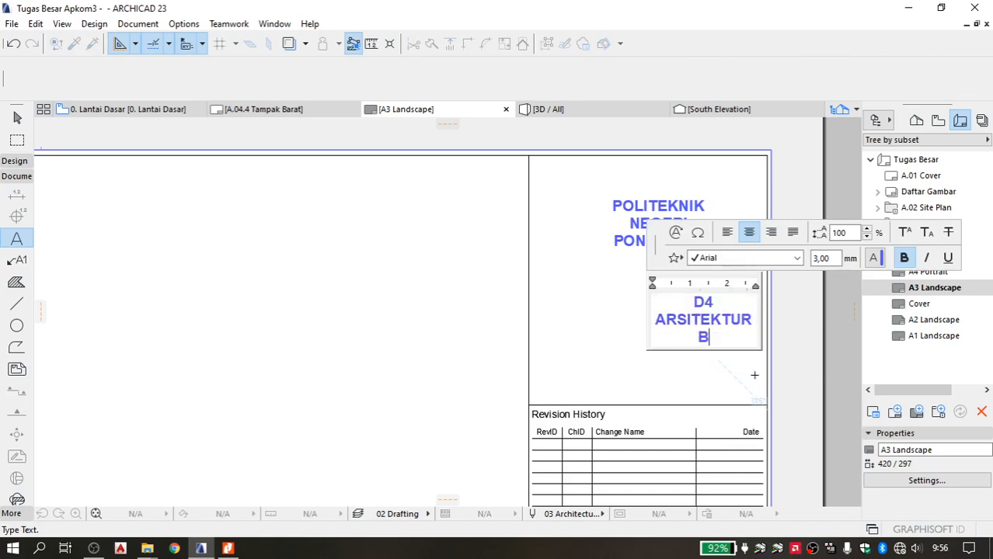
{"action": "type", "text": "ANGUNAN GEDUNG"}
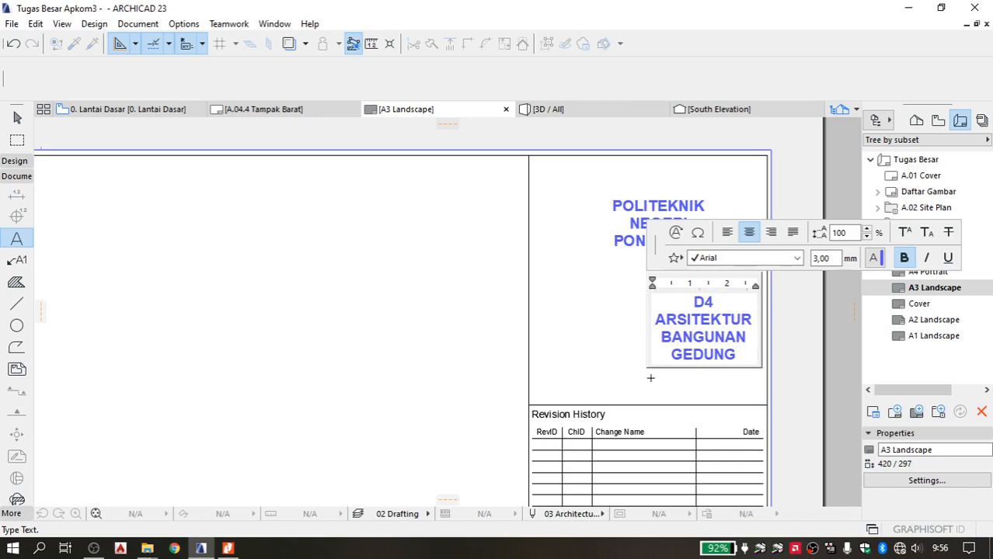
{"action": "left_click", "coordinate": [590, 306]}
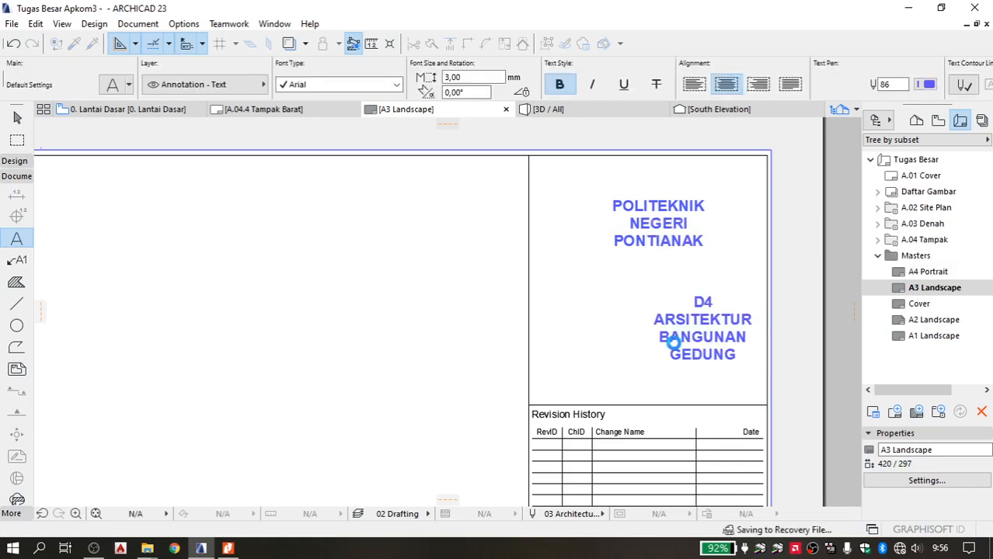
Widen the D4 ARSITEKTUR BANGUNAN GEDUNG text block to fit two lines and move it about 6 mm down and left under the upper text.
{"action": "left_click", "coordinate": [17, 118]}
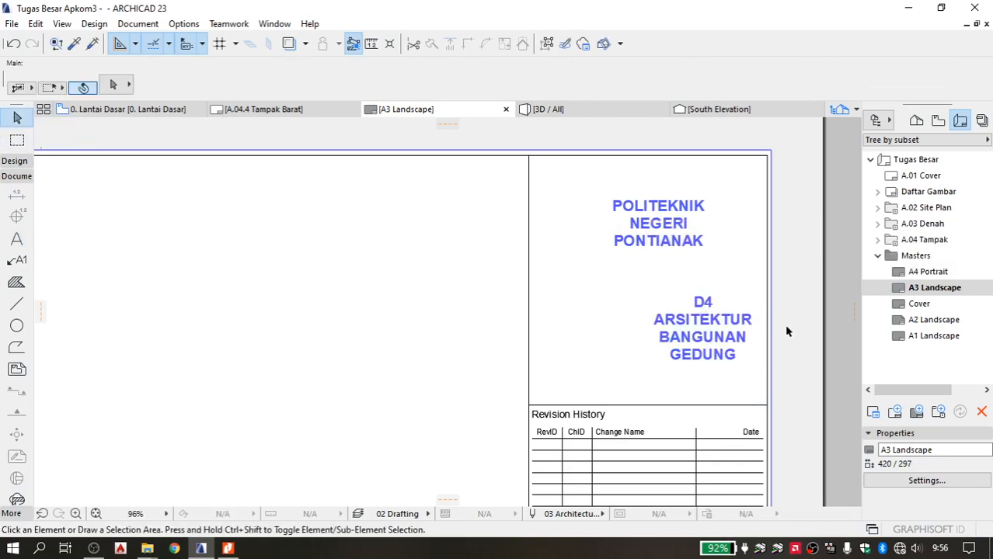
{"action": "left_click", "coordinate": [715, 317]}
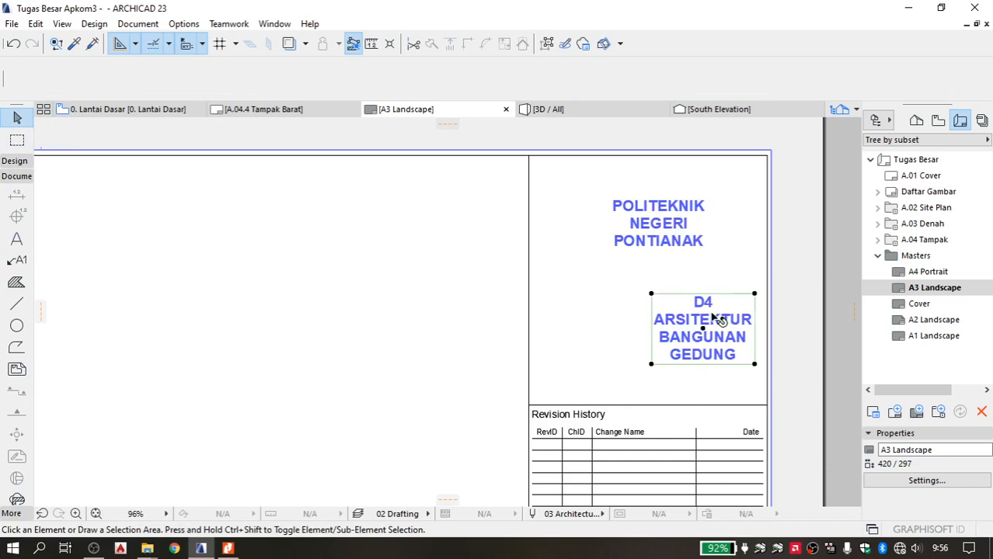
{"action": "left_click", "coordinate": [651, 364]}
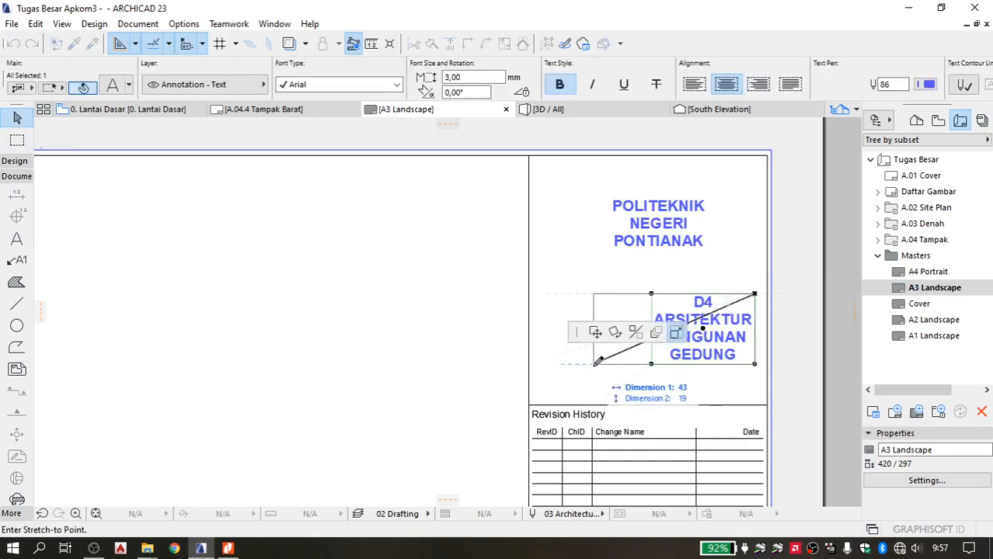
{"action": "left_click", "coordinate": [587, 365]}
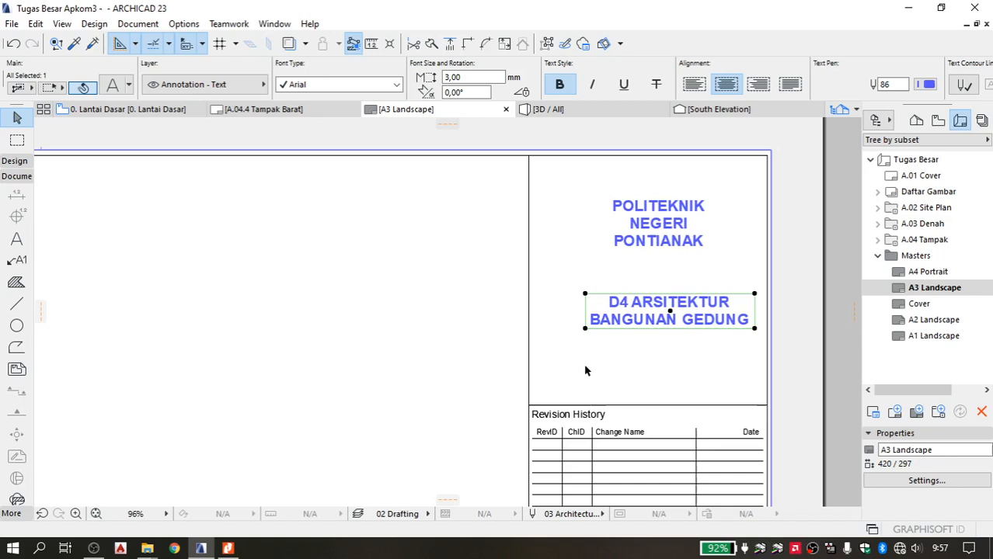
{"action": "left_click", "coordinate": [670, 313]}
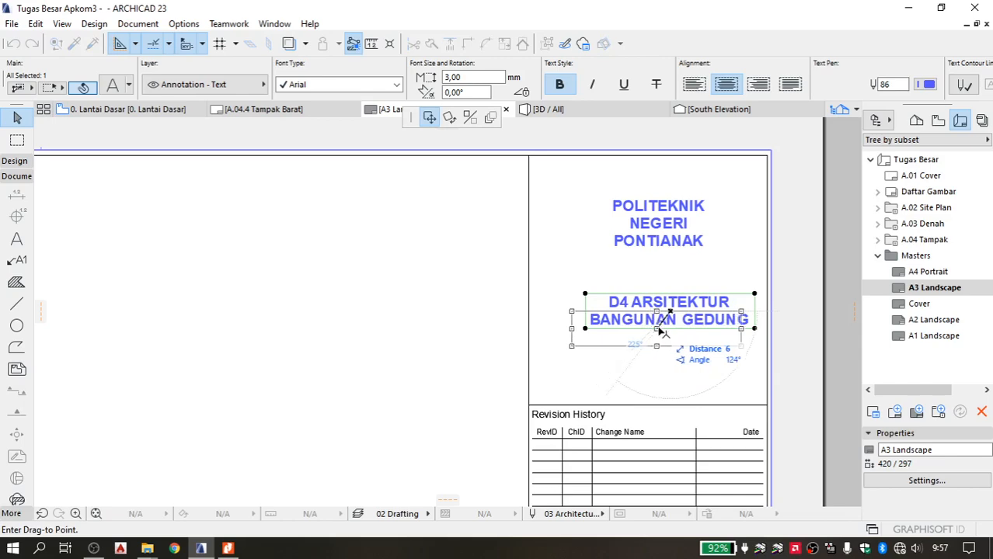
{"action": "left_click", "coordinate": [660, 332]}
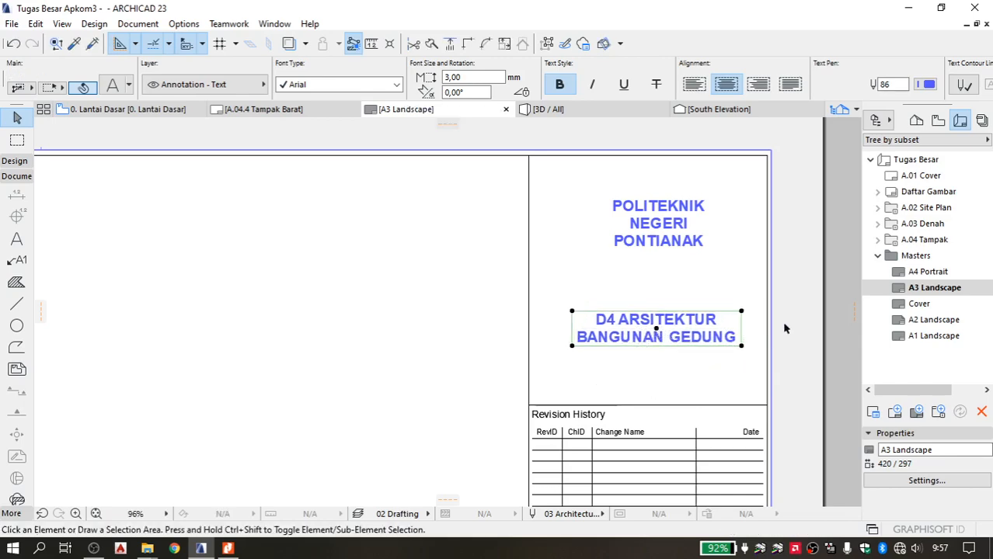
{"action": "left_click", "coordinate": [710, 259]}
Replace the company logo figure in the Company Title cell with the Curtain-Wall image from the Desktop.
{"action": "scroll", "coordinate": [709, 258], "scroll_direction": "down", "scroll_amount": 3}
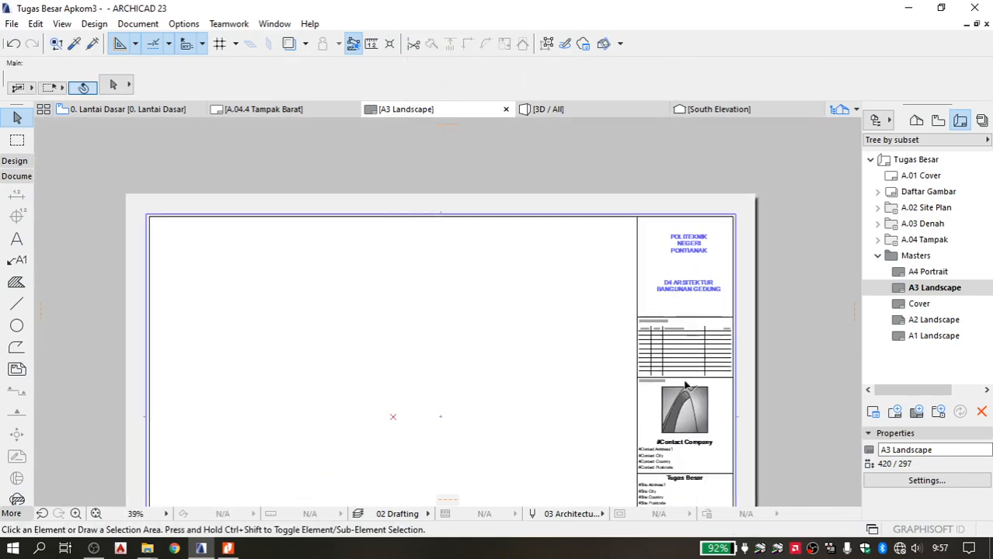
{"action": "scroll", "coordinate": [686, 386], "scroll_direction": "up", "scroll_amount": 4}
{"action": "left_click", "coordinate": [680, 310]}
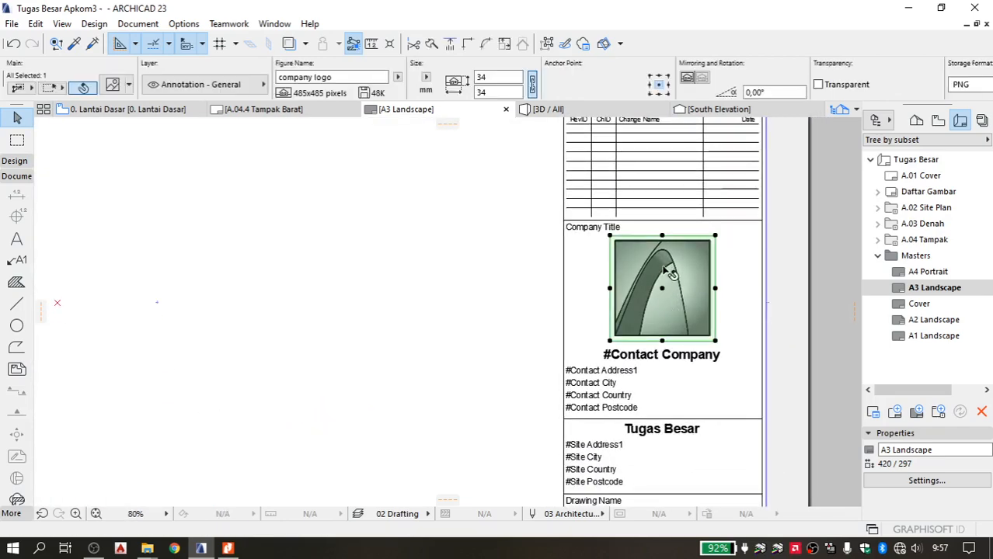
{"action": "right_click", "coordinate": [666, 270]}
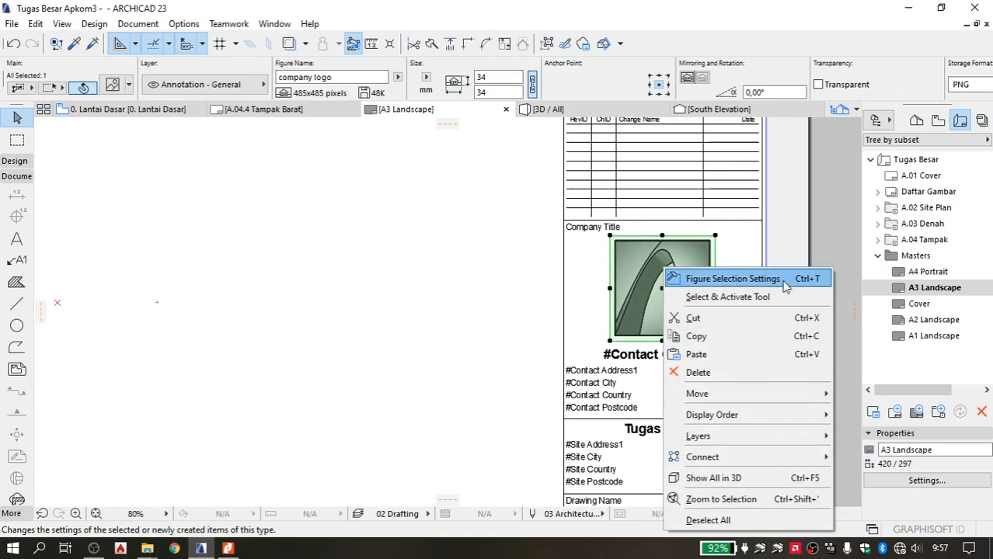
{"action": "left_click", "coordinate": [808, 279]}
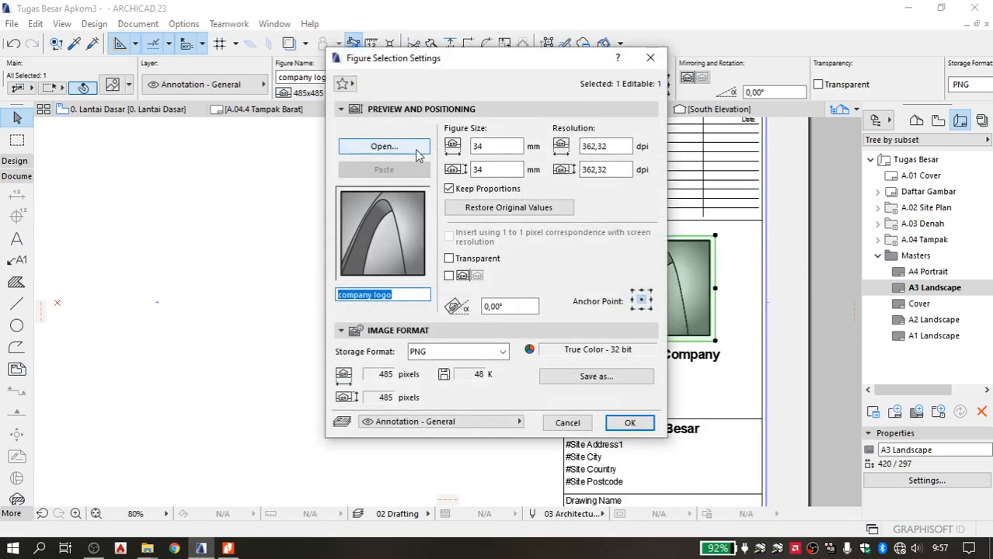
{"action": "left_click", "coordinate": [411, 150]}
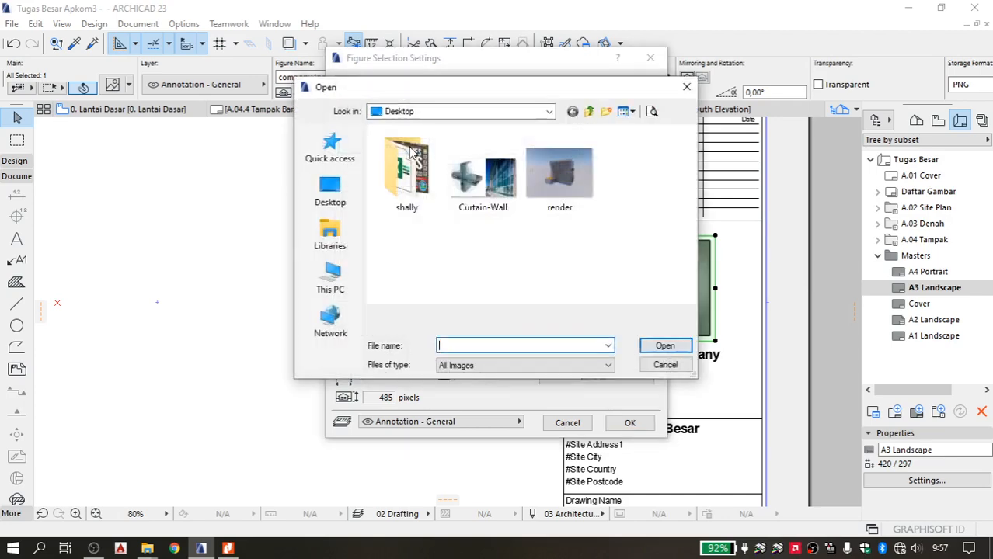
{"action": "left_click", "coordinate": [483, 177]}
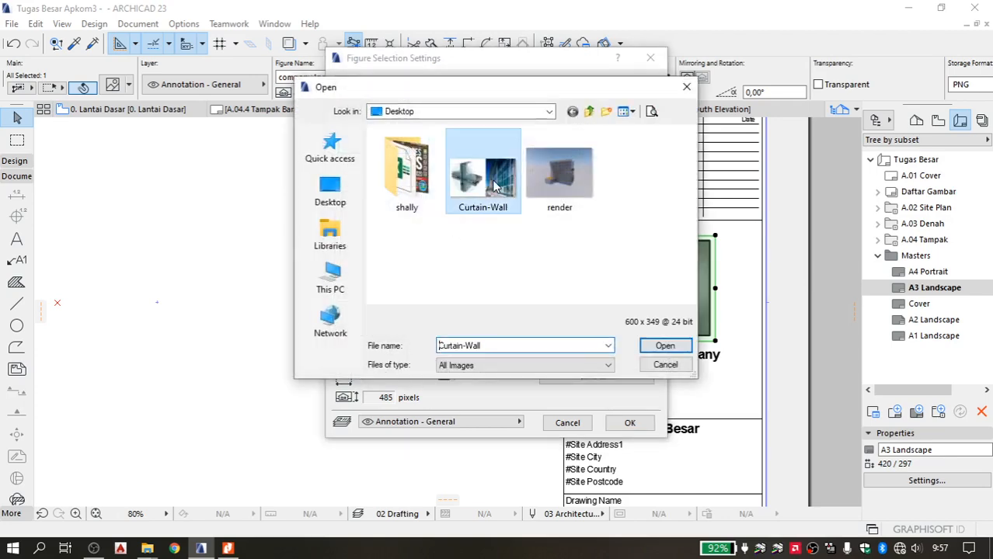
{"action": "left_click", "coordinate": [664, 346]}
{"action": "left_click", "coordinate": [629, 423]}
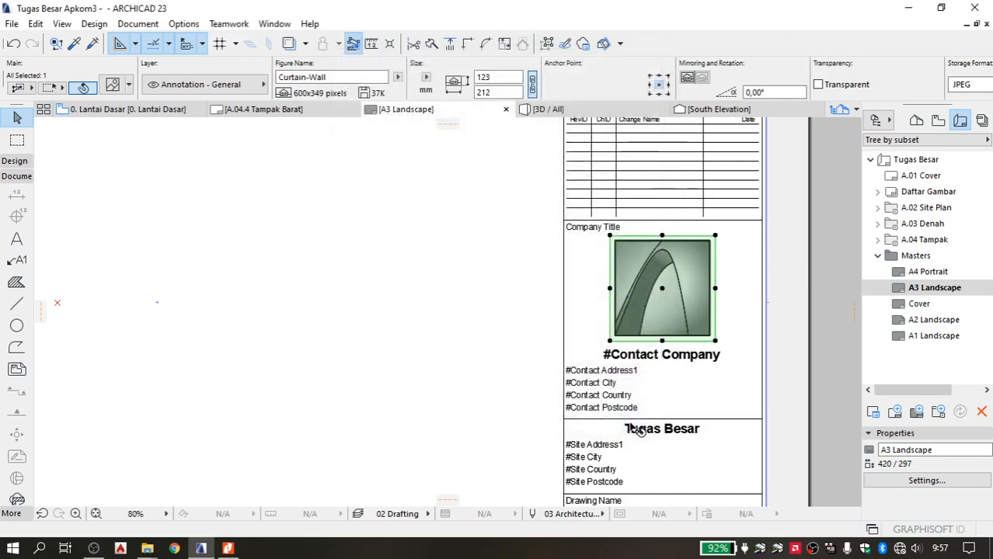
{"action": "scroll", "coordinate": [334, 354], "scroll_direction": "down", "scroll_amount": 4}
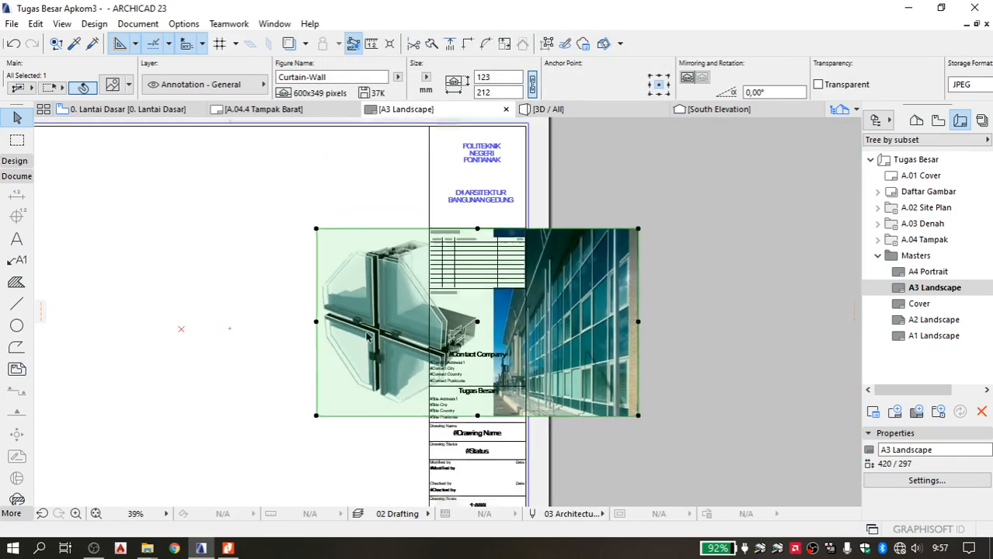
{"action": "left_click", "coordinate": [633, 231]}
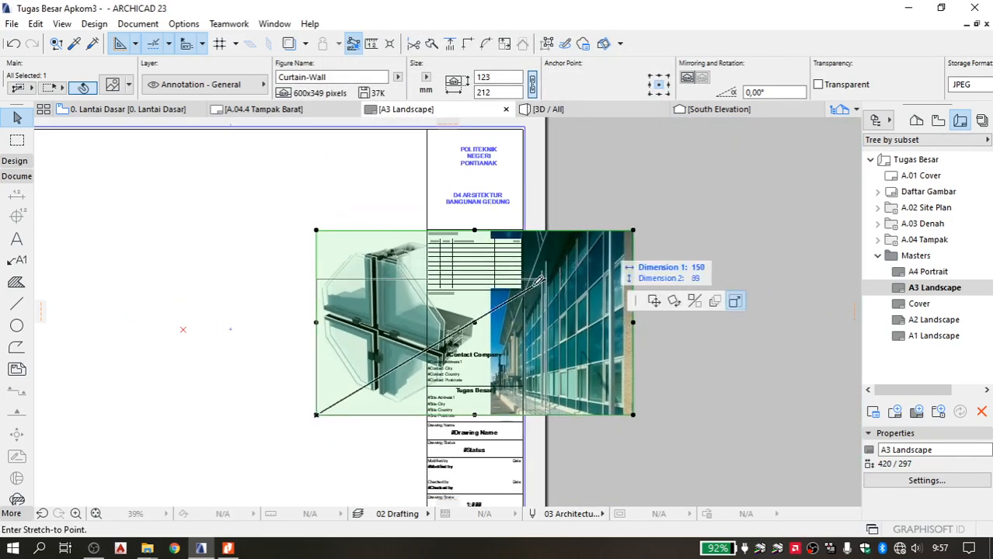
{"action": "scroll", "coordinate": [494, 305], "scroll_direction": "up", "scroll_amount": 2}
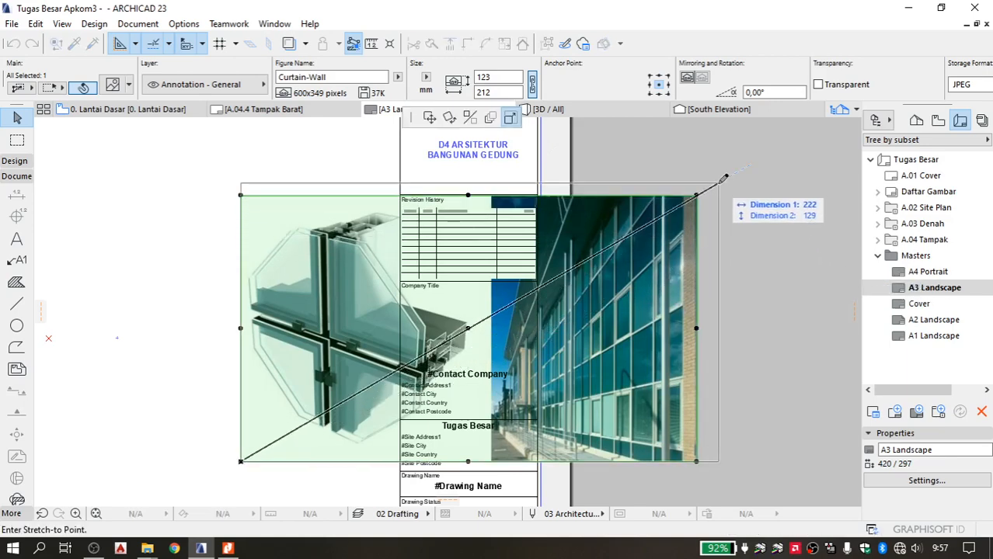
{"action": "key", "text": "Escape"}
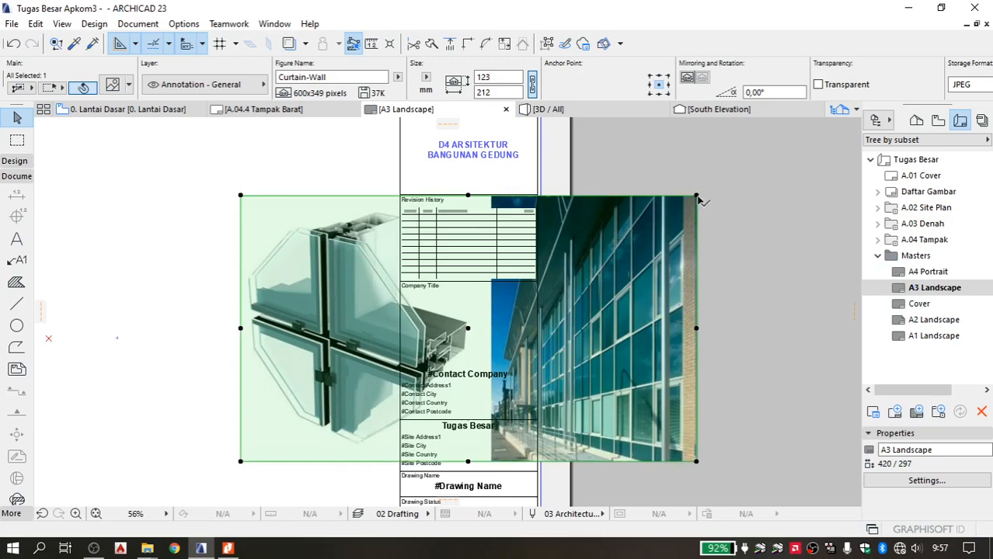
{"action": "left_click", "coordinate": [696, 196]}
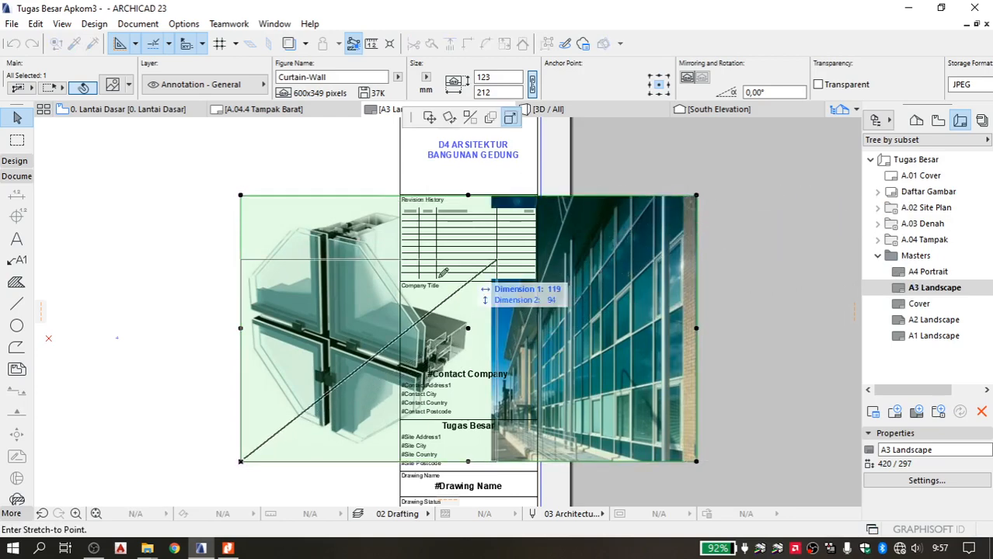
{"action": "key", "text": "Escape"}
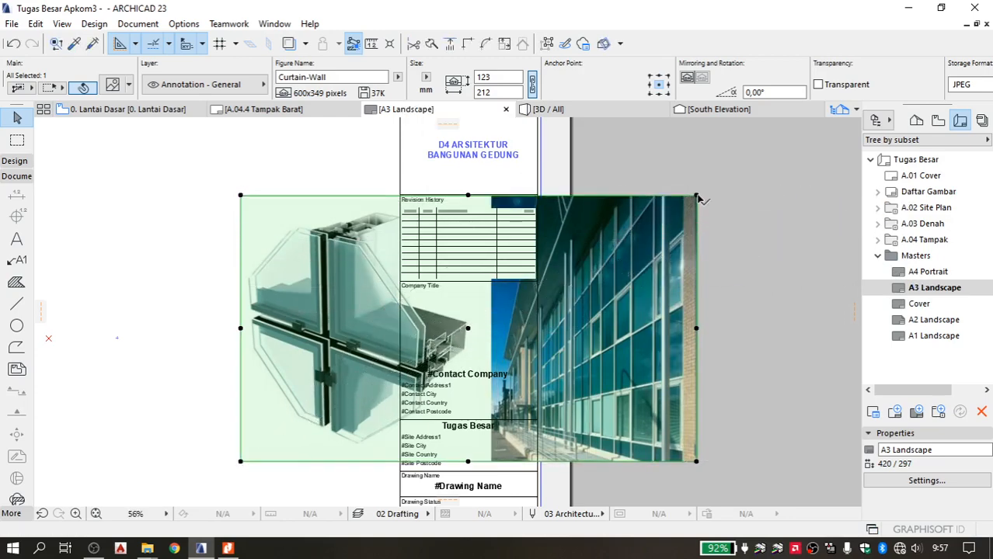
Try to shrink the Curtain-Wall image from its corner to about 53 by 53 mm and undo the stretch.
{"action": "left_click", "coordinate": [696, 195]}
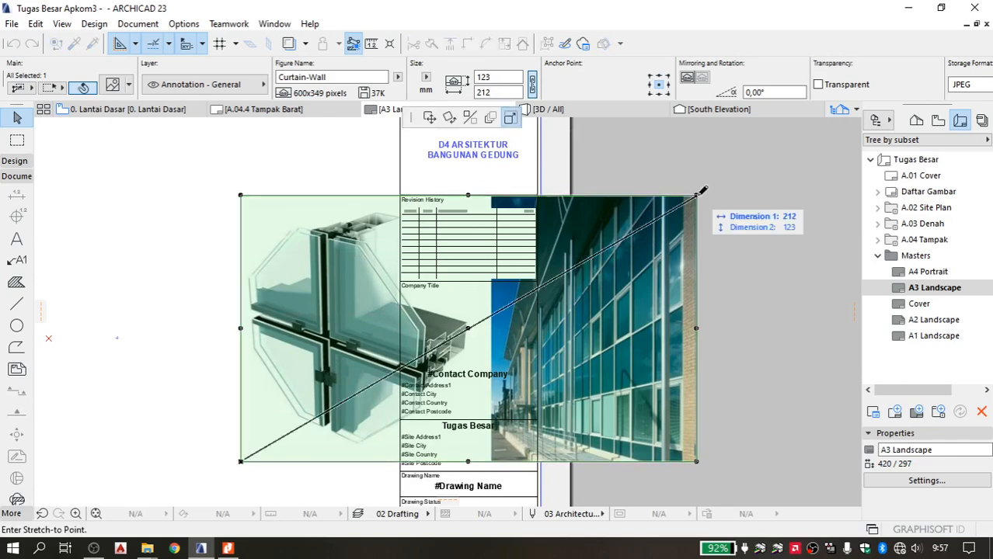
{"action": "left_click", "coordinate": [354, 348]}
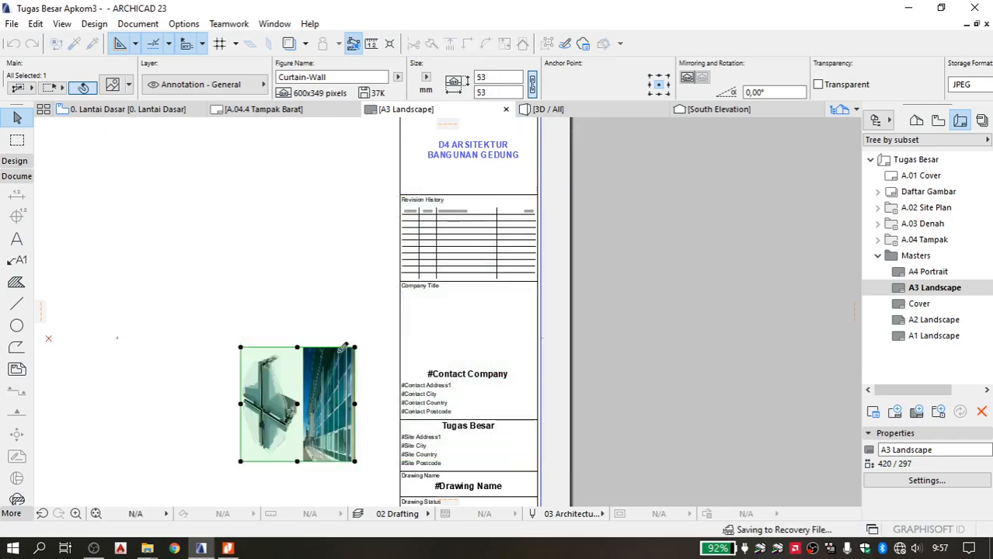
{"action": "scroll", "coordinate": [268, 427], "scroll_direction": "up", "scroll_amount": 2}
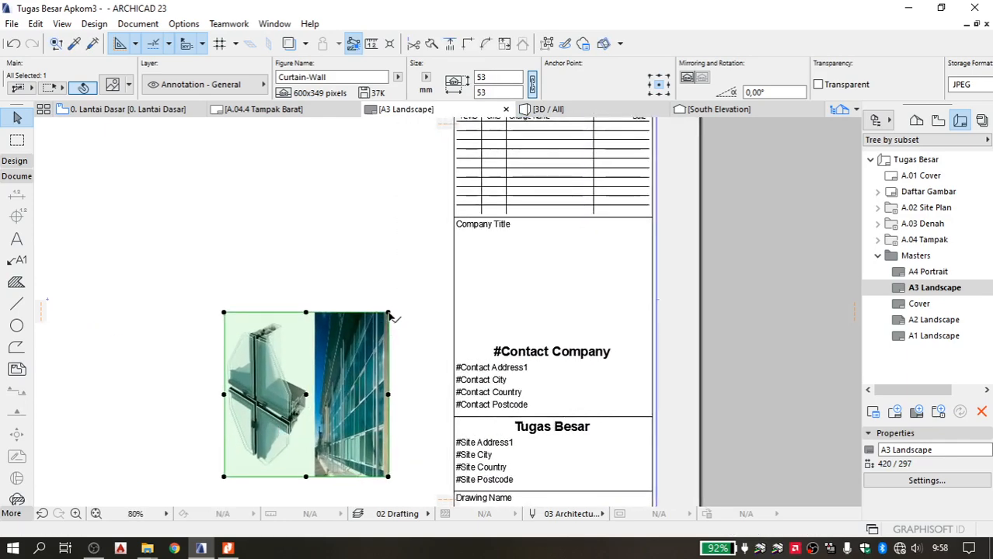
{"action": "key", "text": "ctrl+z"}
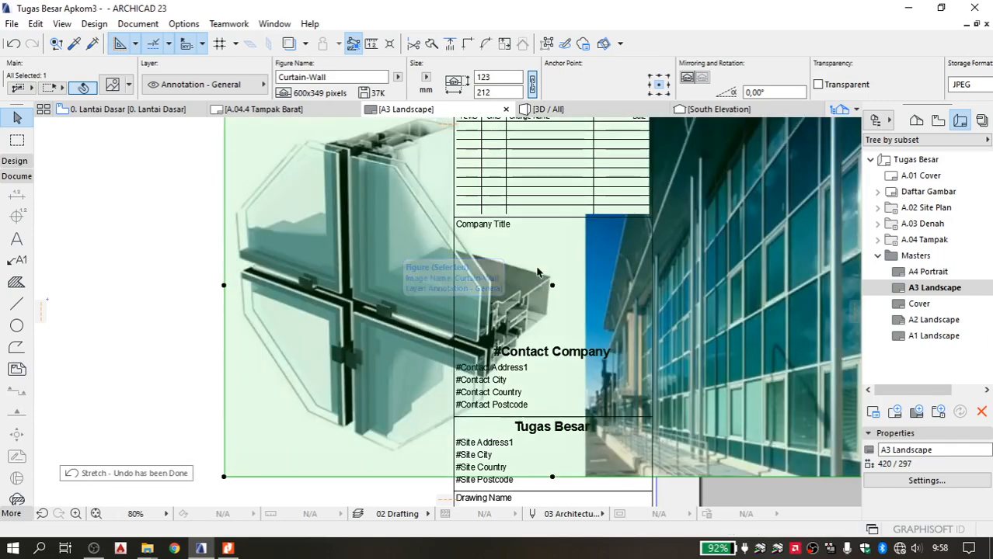
{"action": "scroll", "coordinate": [386, 345], "scroll_direction": "down", "scroll_amount": 2}
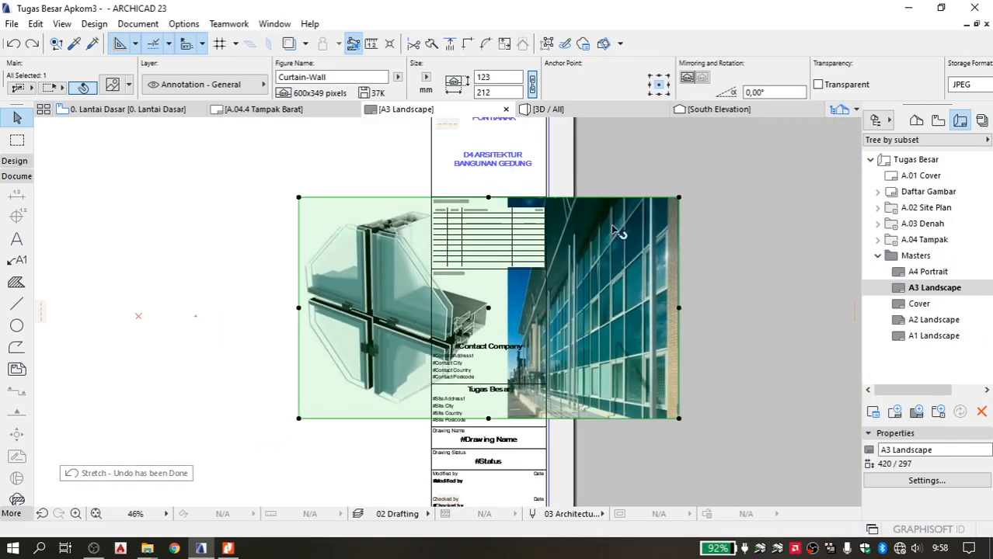
Shrink the Curtain-Wall image to about 46 by 46 mm and move it into the Company Title cell above #Contact Company.
{"action": "left_click", "coordinate": [679, 200]}
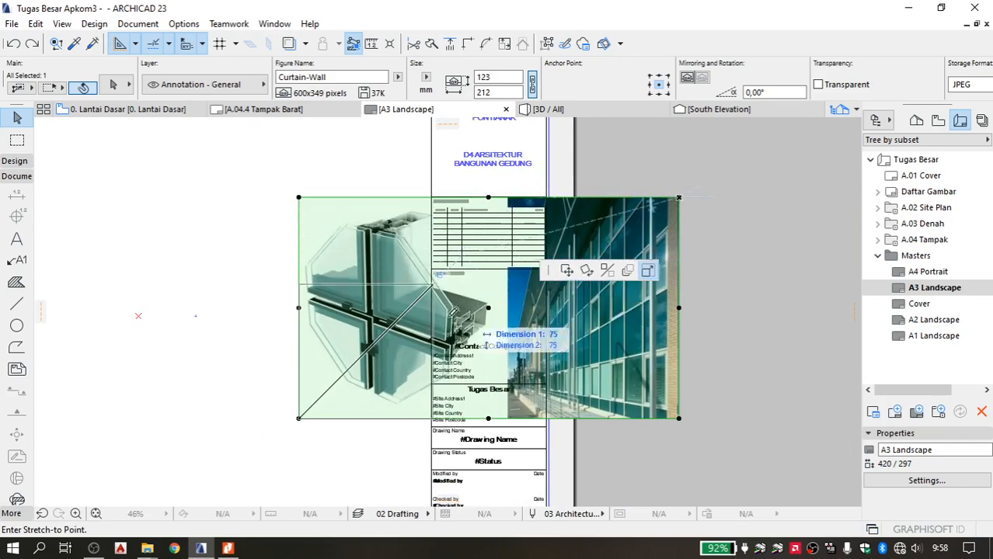
{"action": "left_click", "coordinate": [396, 329]}
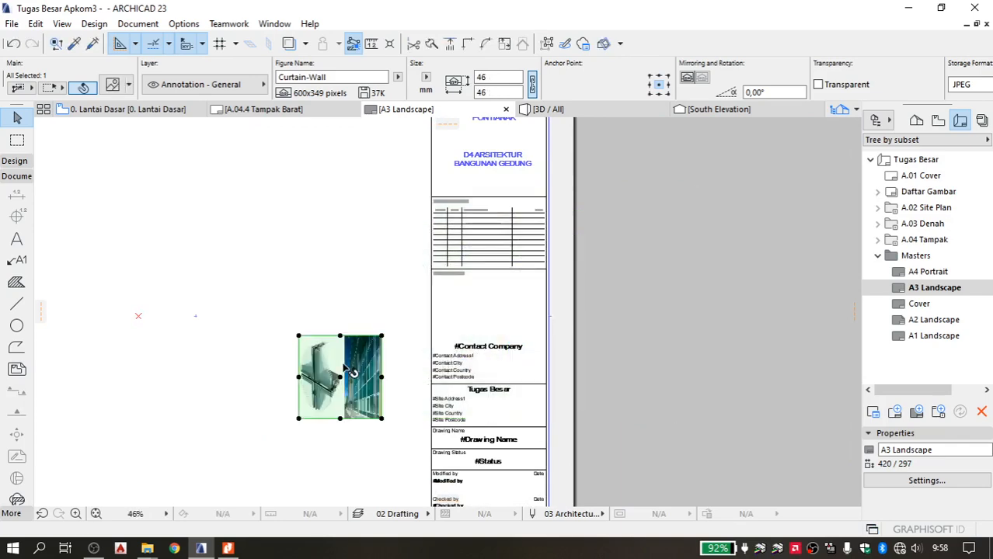
{"action": "scroll", "coordinate": [348, 379], "scroll_direction": "up", "scroll_amount": 3}
{"action": "left_click", "coordinate": [334, 386]}
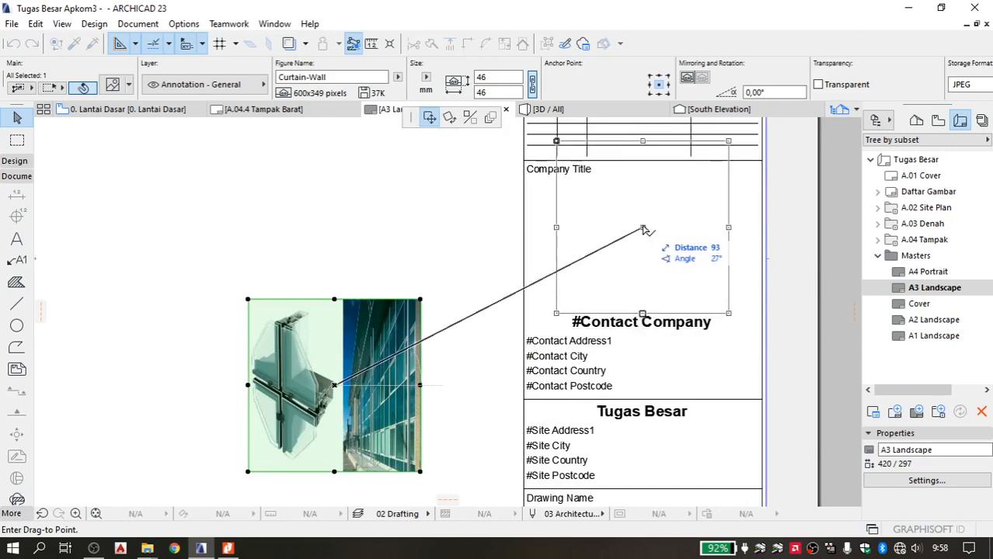
{"action": "left_click", "coordinate": [643, 222]}
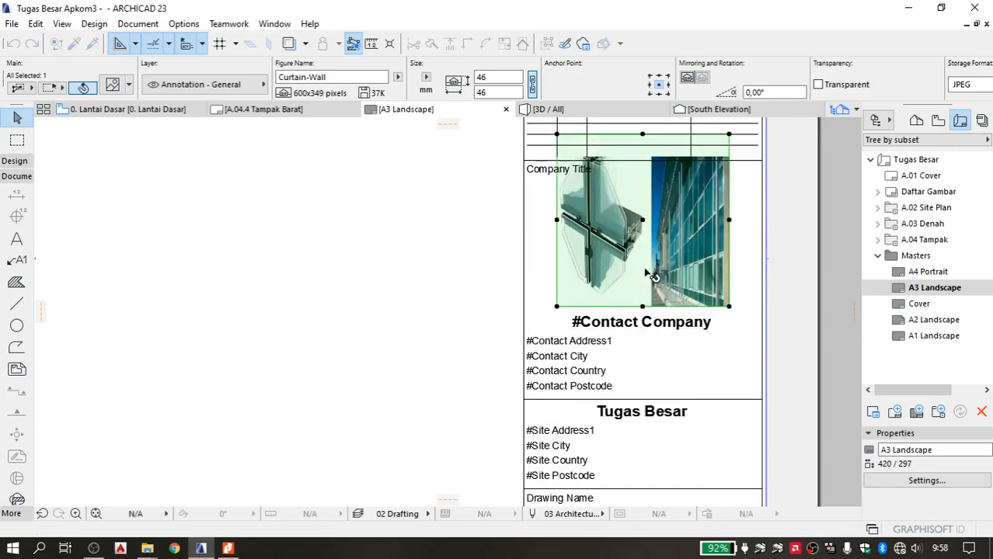
Reduce the Curtain-Wall image's height to about 34 mm at 46 mm width so it fits below the Company Title label.
{"action": "left_click", "coordinate": [669, 191]}
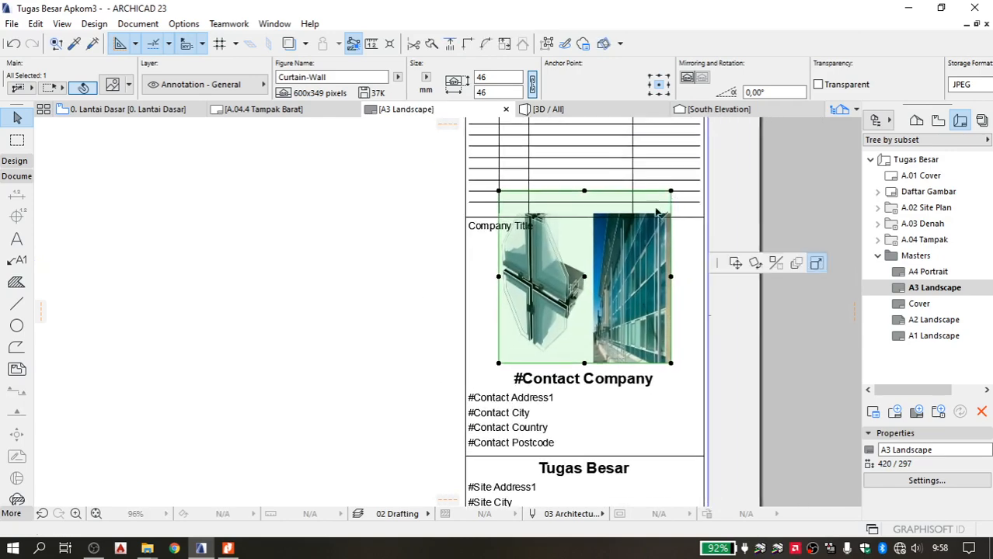
{"action": "left_click", "coordinate": [787, 260]}
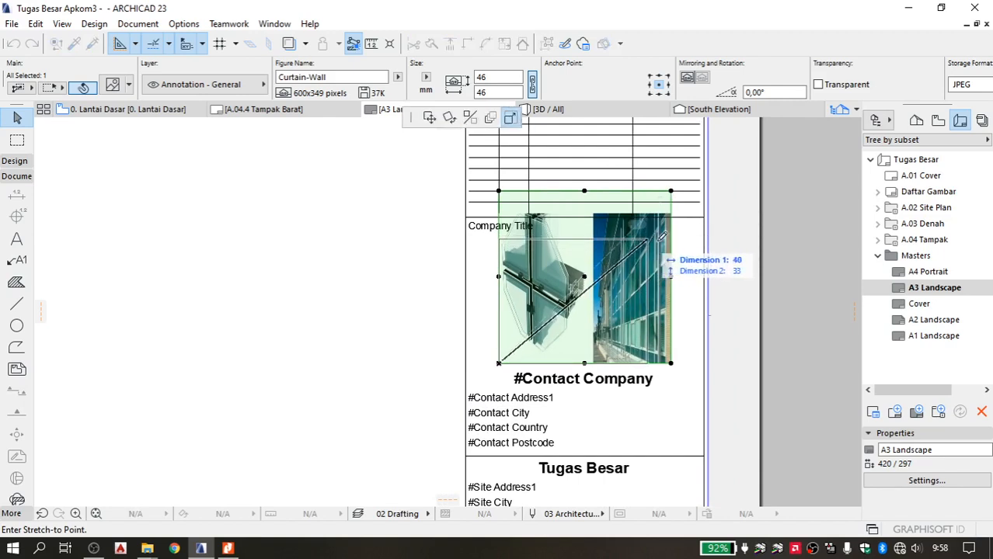
{"action": "left_click", "coordinate": [670, 239]}
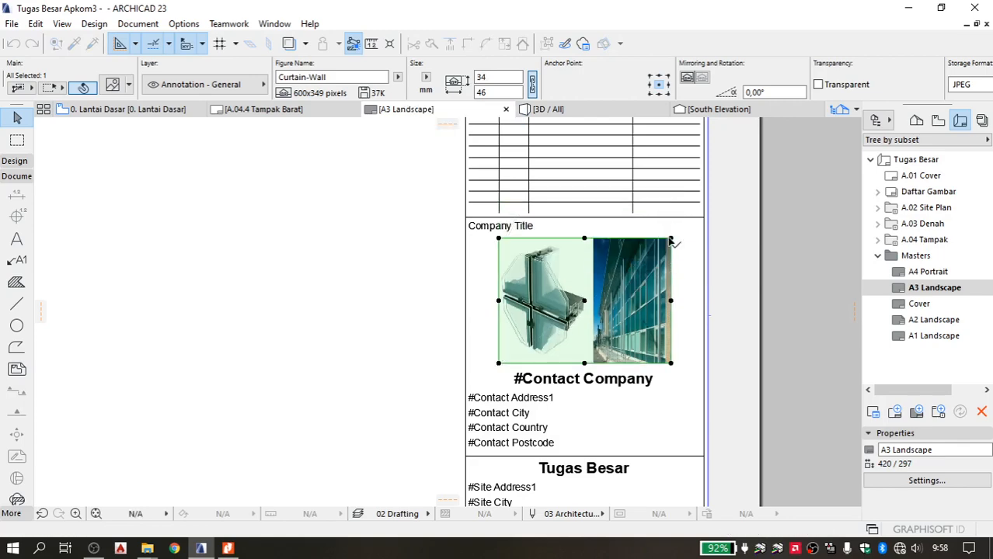
{"action": "left_click", "coordinate": [702, 255]}
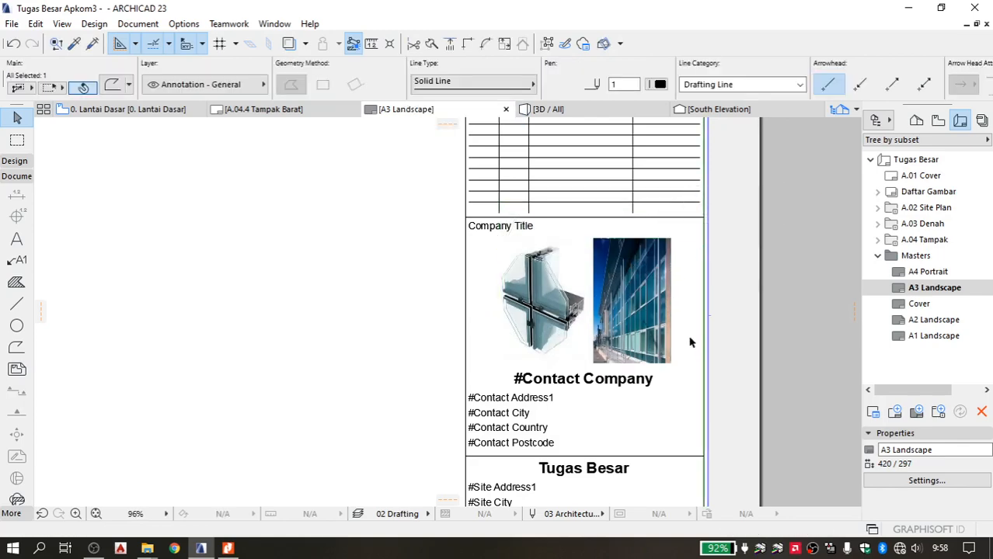
Open the A.03.1 Denah Lantai Dasar layout and examine its title block for the master's new texts and logo.
{"action": "scroll", "coordinate": [689, 339], "scroll_direction": "down", "scroll_amount": 4}
{"action": "scroll", "coordinate": [702, 304], "scroll_direction": "down", "scroll_amount": 2}
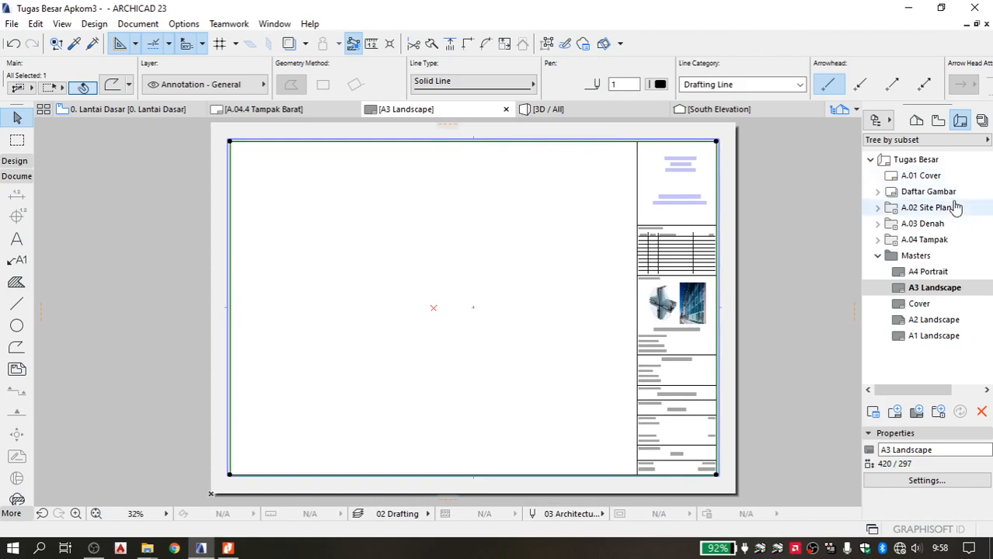
{"action": "left_click", "coordinate": [880, 224]}
{"action": "double_click", "coordinate": [944, 239]}
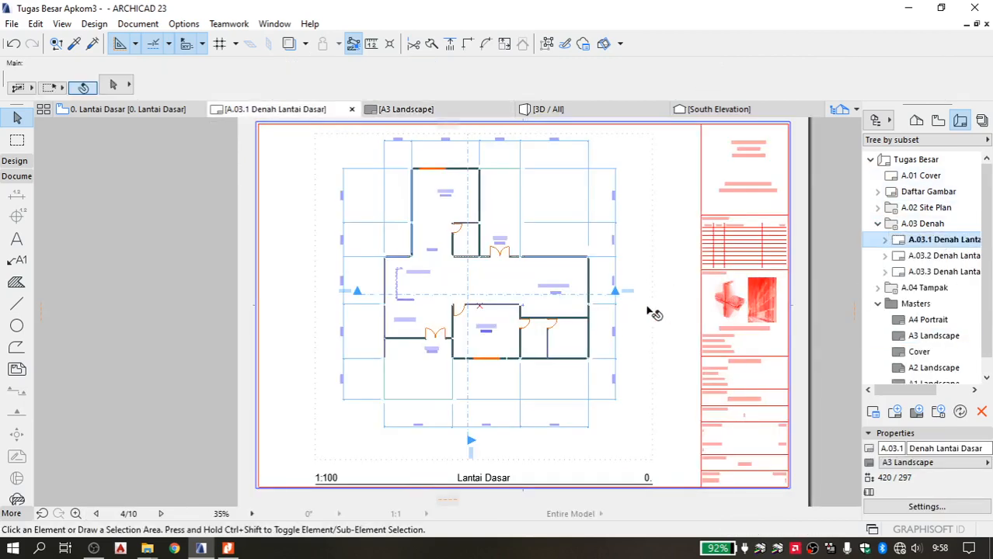
{"action": "scroll", "coordinate": [665, 302], "scroll_direction": "down", "scroll_amount": 2}
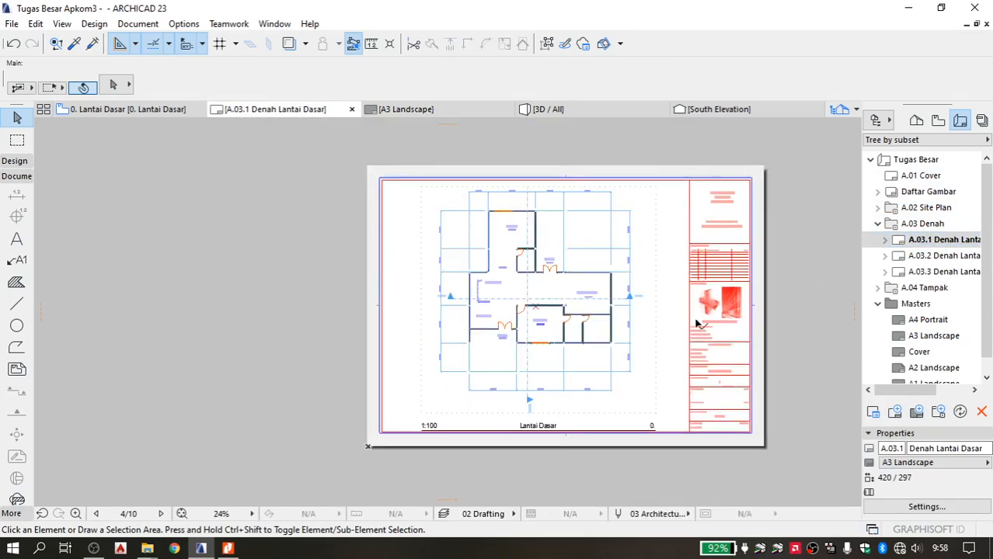
{"action": "scroll", "coordinate": [697, 322], "scroll_direction": "up", "scroll_amount": 1}
{"action": "middle_click_drag", "start_coordinate": [699, 321], "coordinate": [691, 320]}
{"action": "scroll", "coordinate": [742, 261], "scroll_direction": "up", "scroll_amount": 3}
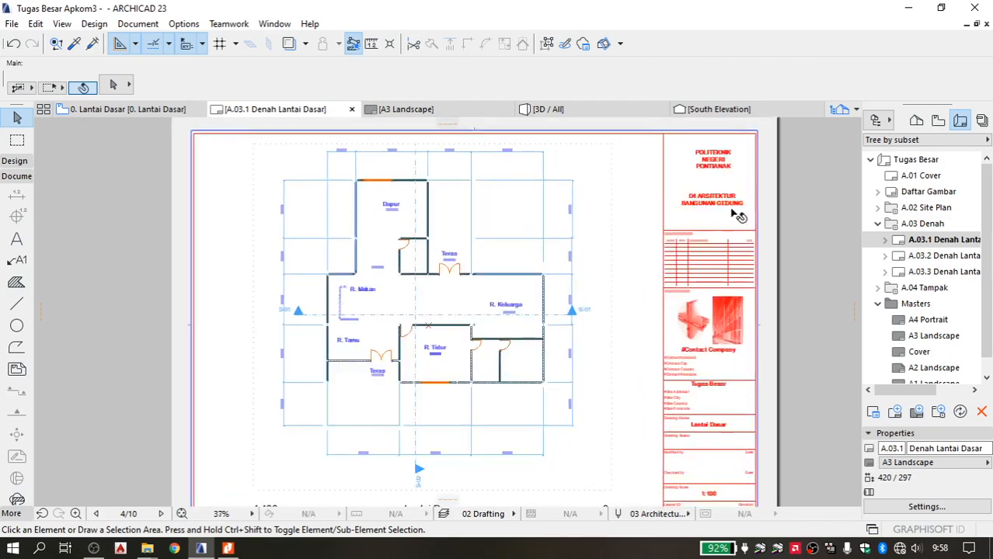
Collapse the Masters and A.03 Denah folders in the layout book tree.
{"action": "left_click", "coordinate": [876, 309]}
{"action": "left_click", "coordinate": [877, 224]}
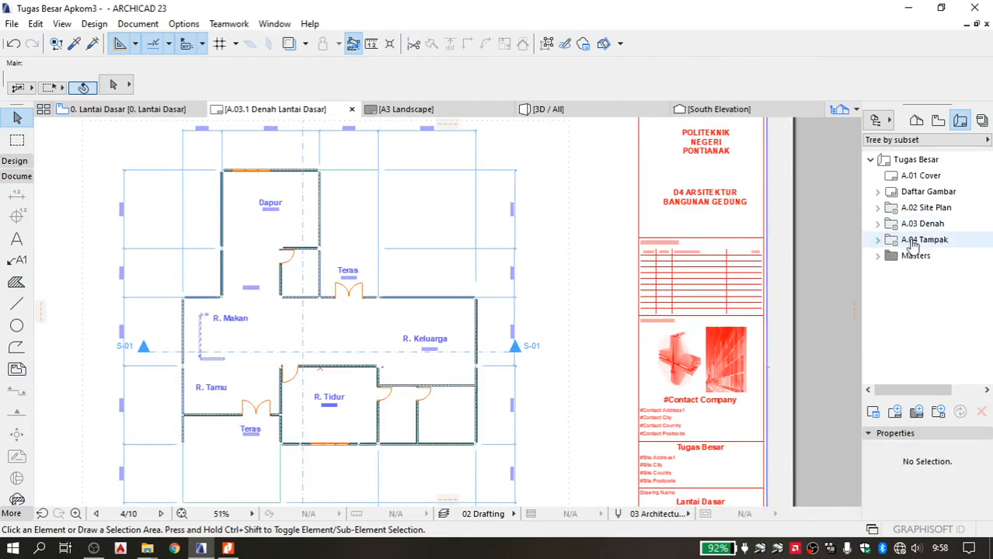
{"action": "left_click", "coordinate": [914, 242]}
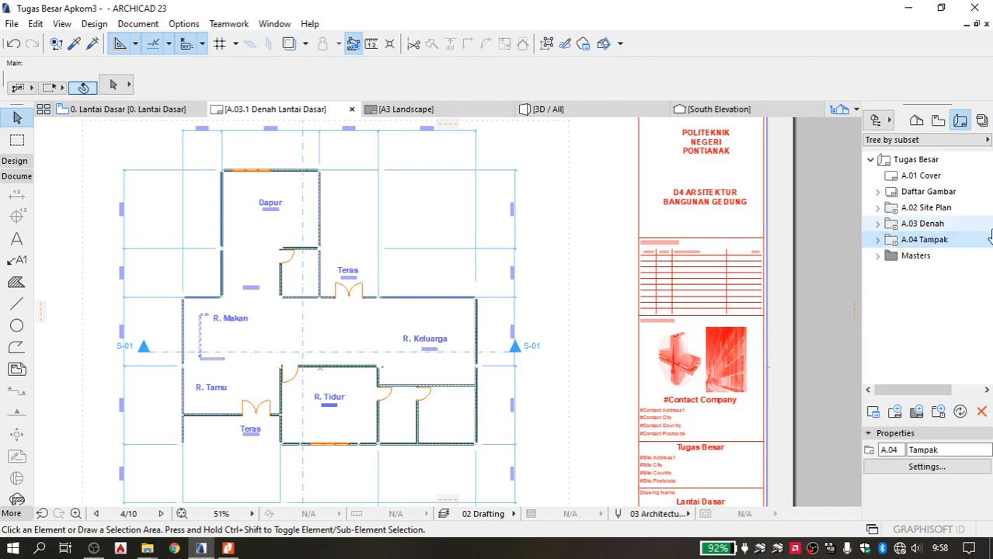
{"action": "left_click", "coordinate": [910, 177]}
Add a subset named Potongan to the Tugas Besar layout book with automatic ID assignment.
{"action": "left_click", "coordinate": [878, 163]}
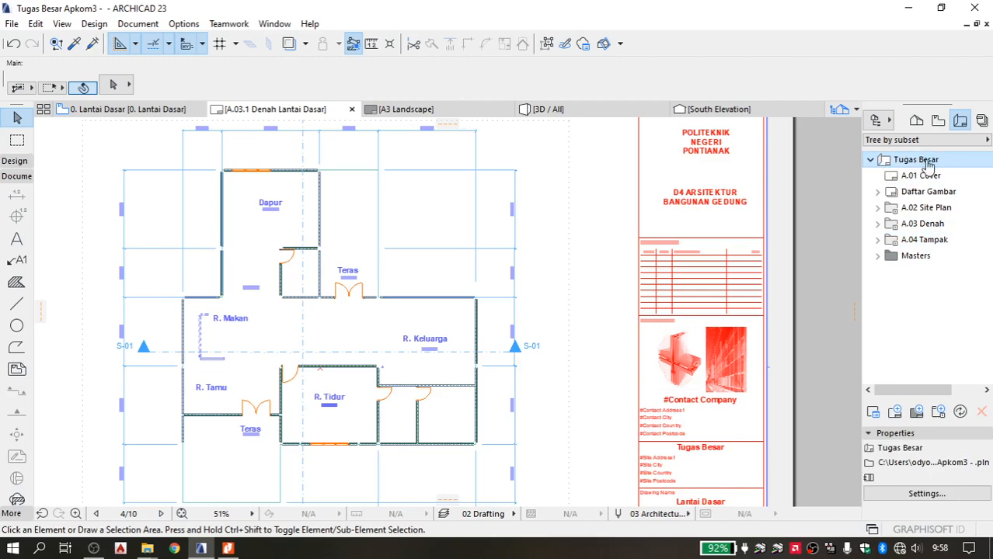
{"action": "left_click", "coordinate": [940, 412]}
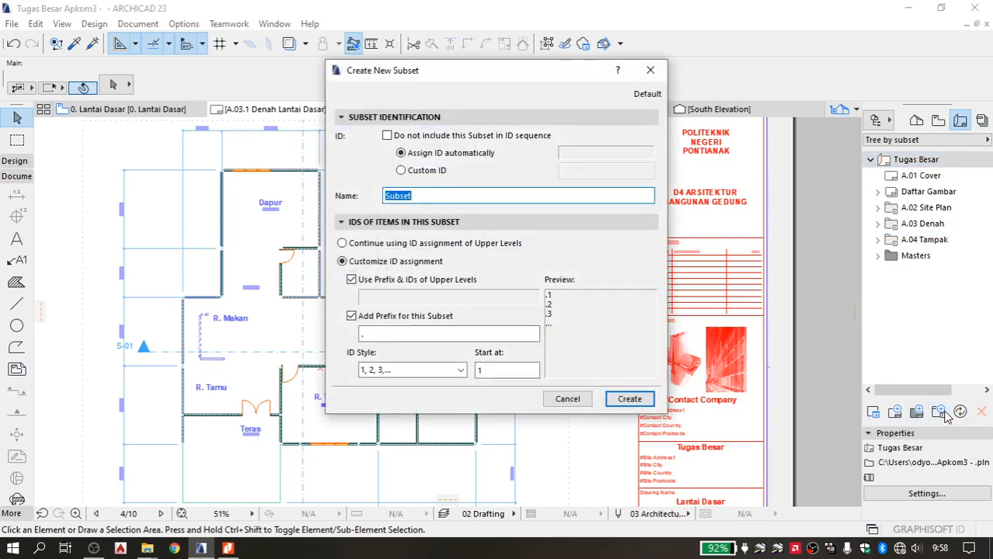
{"action": "type", "text": "pOT"}
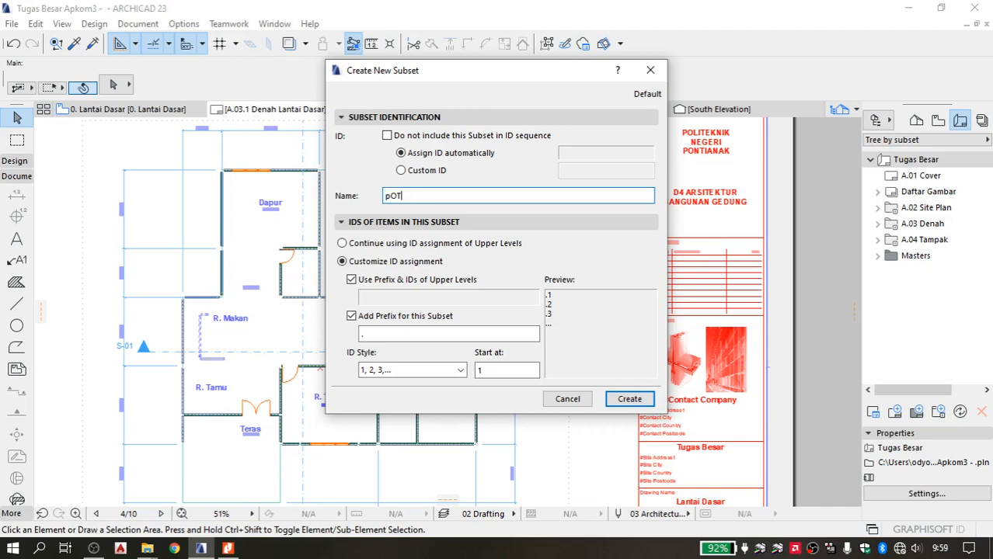
{"action": "type", "text": "O"}
{"action": "key", "text": "BackSpace"}
{"action": "key", "text": "BackSpace"}
{"action": "left_click", "coordinate": [635, 398]}
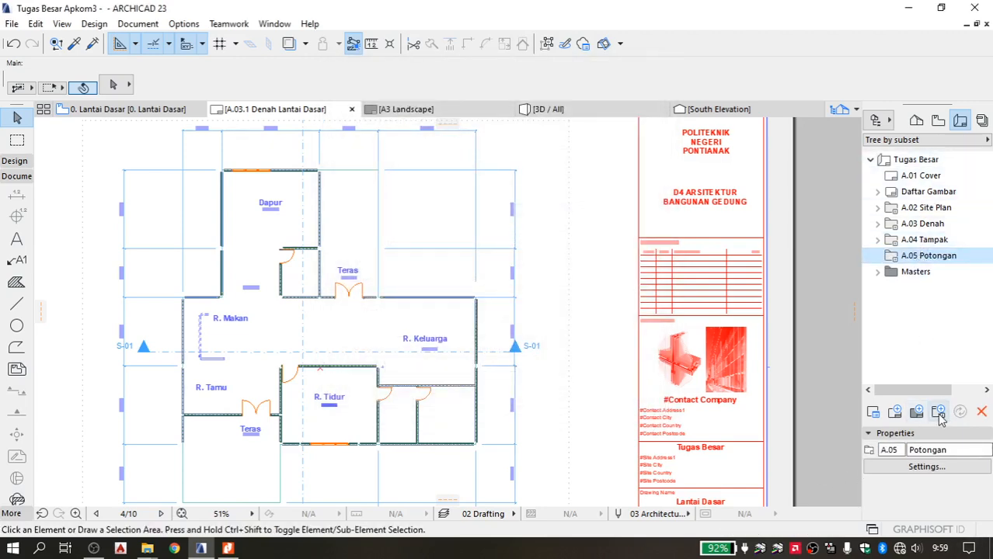
Add two more subsets named Rencana and Detail Arsitektural directly under the Tugas Besar layout book.
{"action": "left_click", "coordinate": [927, 161]}
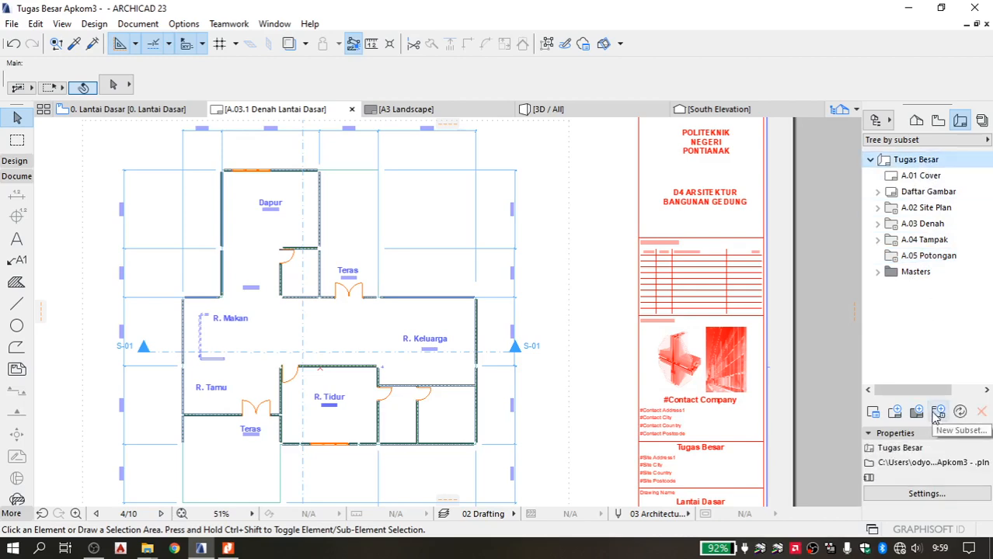
{"action": "left_click", "coordinate": [937, 413]}
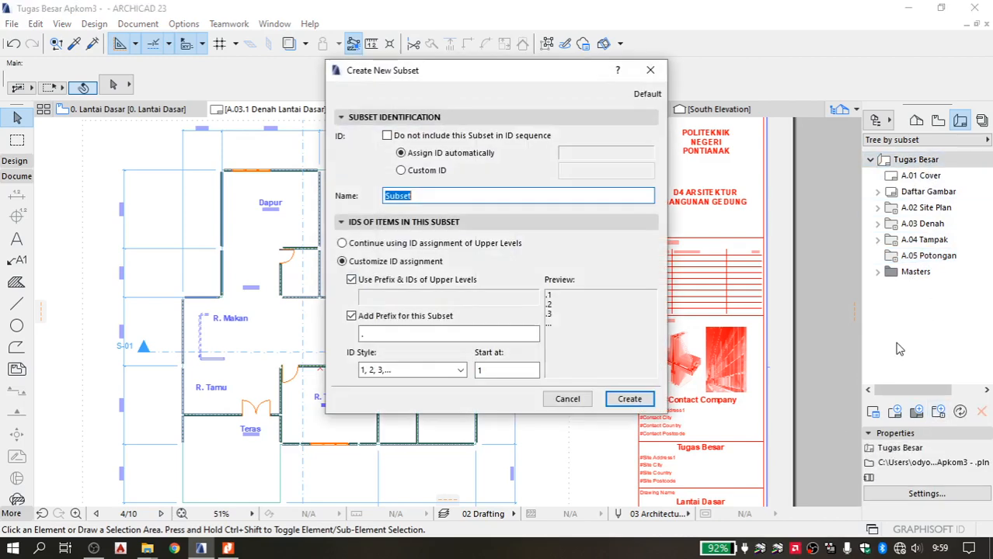
{"action": "type", "text": "Rencana"}
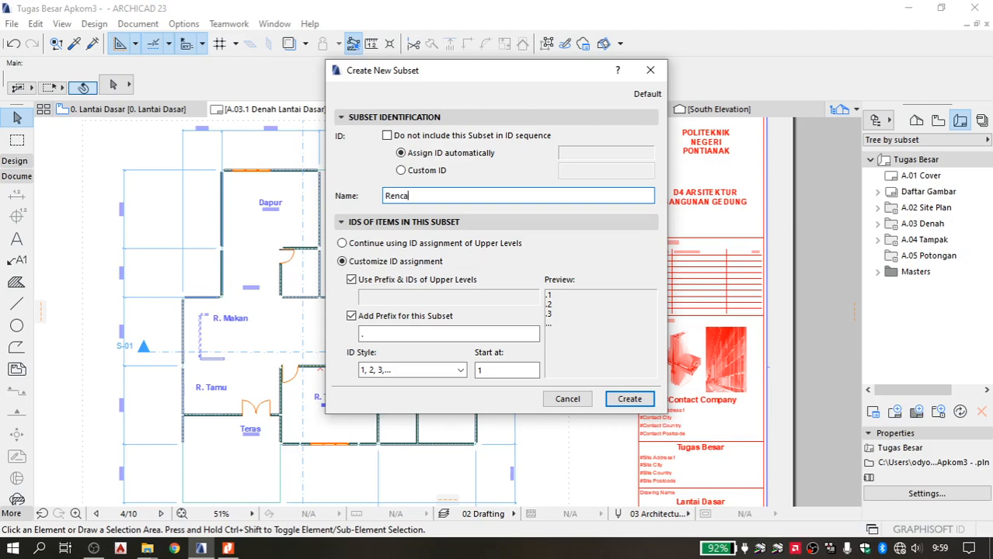
{"action": "left_click", "coordinate": [629, 399]}
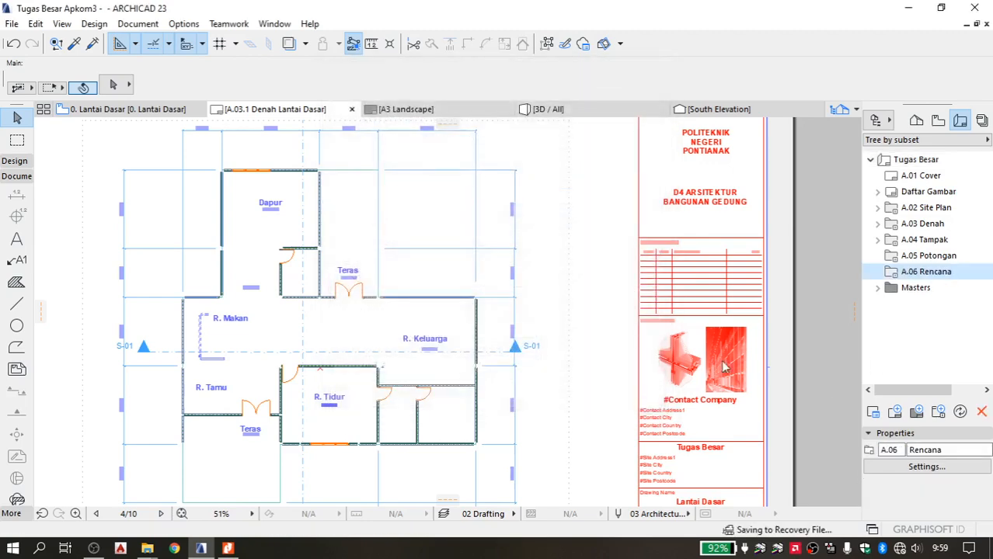
{"action": "left_click", "coordinate": [937, 411]}
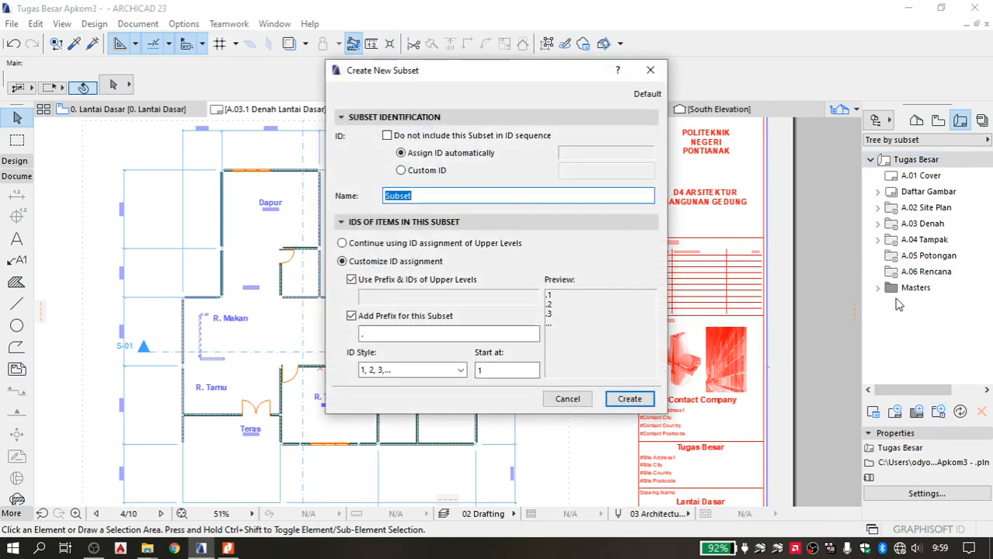
{"action": "type", "text": "Detail Arsitektural"}
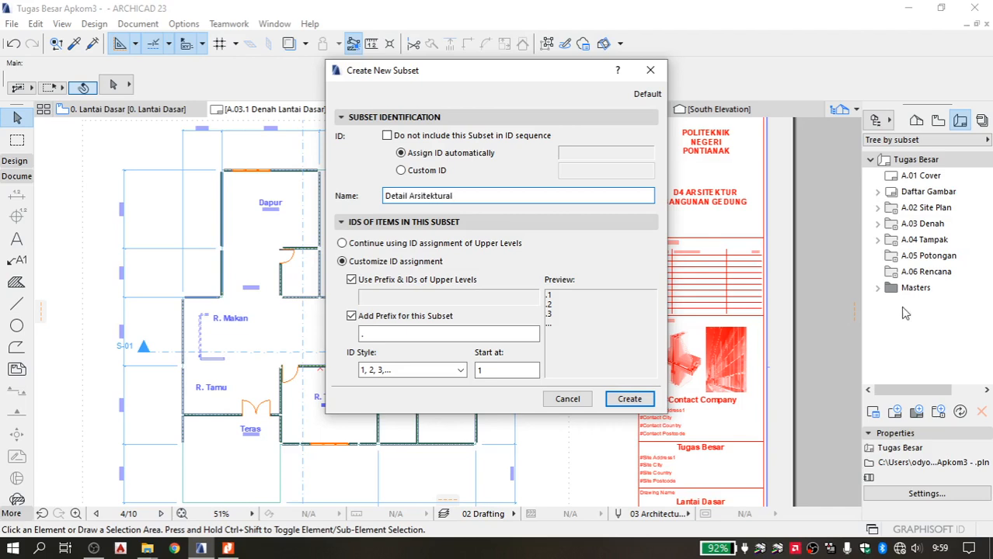
{"action": "left_click", "coordinate": [632, 399]}
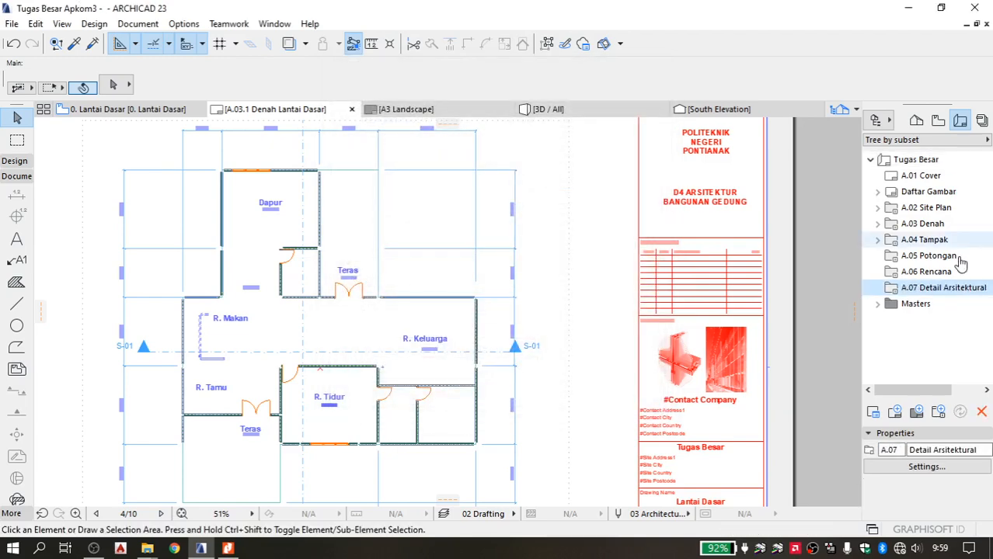
Add the Detail Struktural and Detail MEP subsets directly under the Tugas Besar layout book.
{"action": "left_click", "coordinate": [917, 159]}
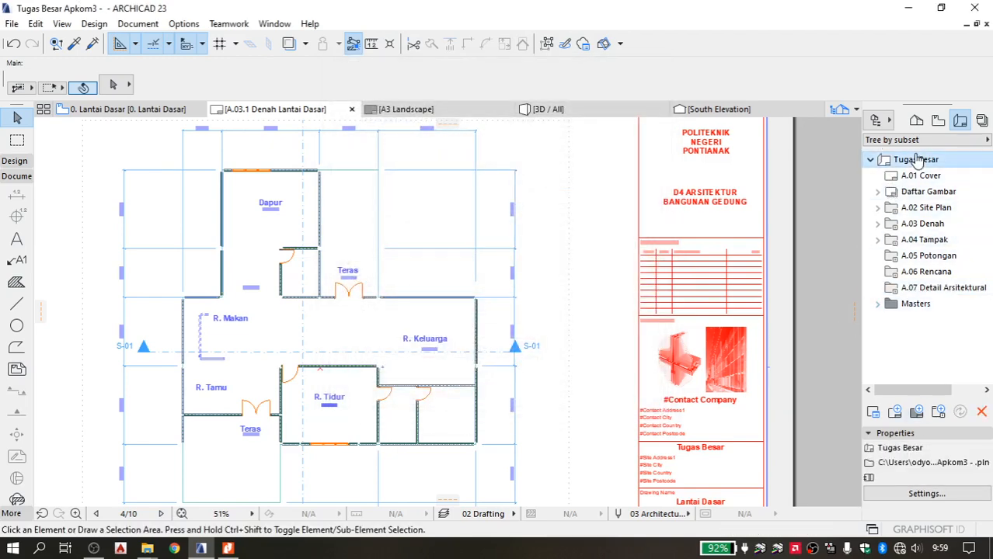
{"action": "left_click", "coordinate": [937, 412]}
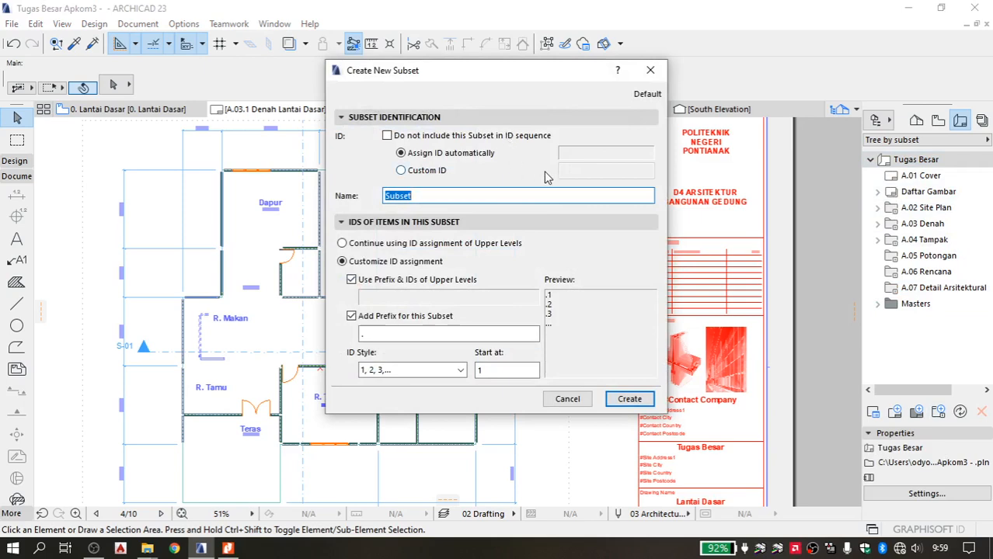
{"action": "type", "text": "Detail Struktural"}
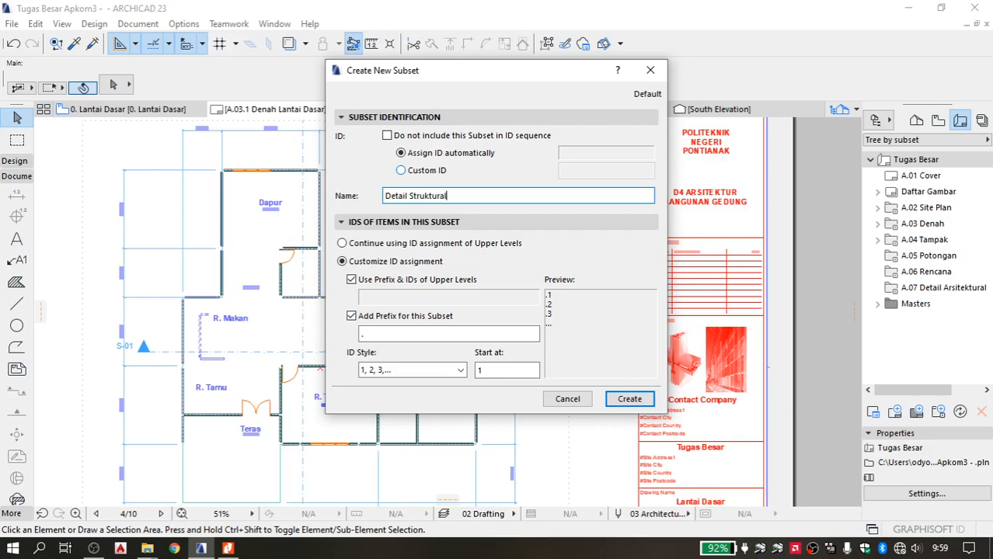
{"action": "left_click", "coordinate": [629, 399]}
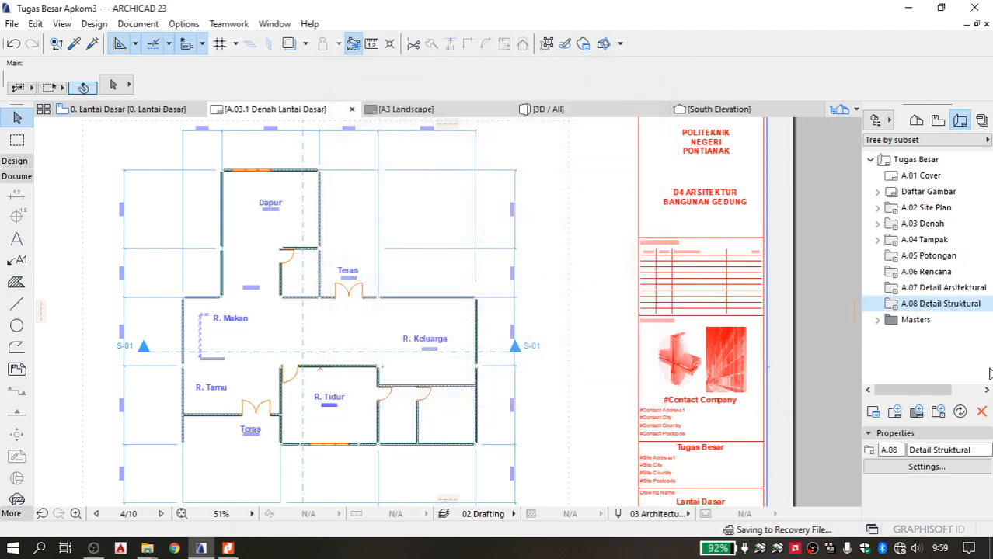
{"action": "left_click", "coordinate": [914, 160]}
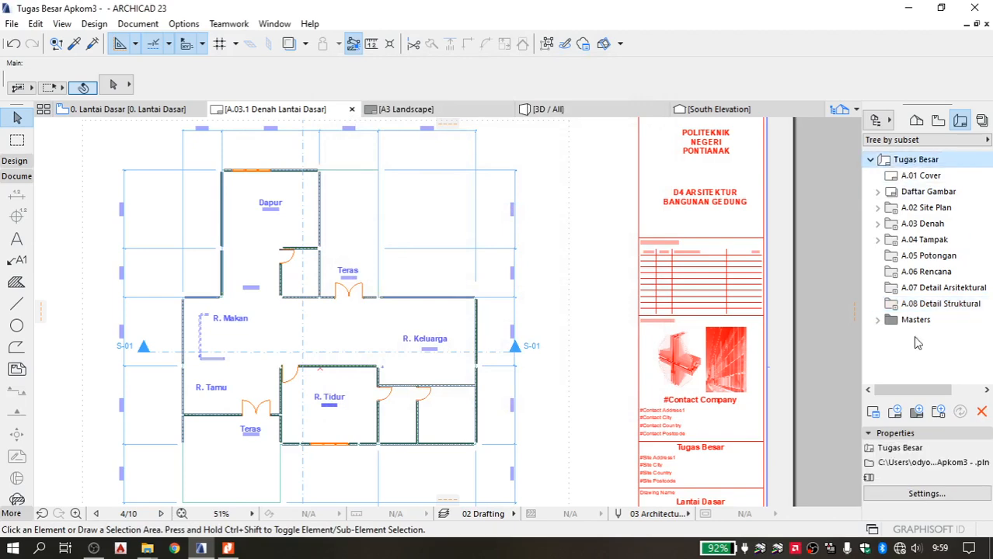
{"action": "left_click", "coordinate": [937, 412]}
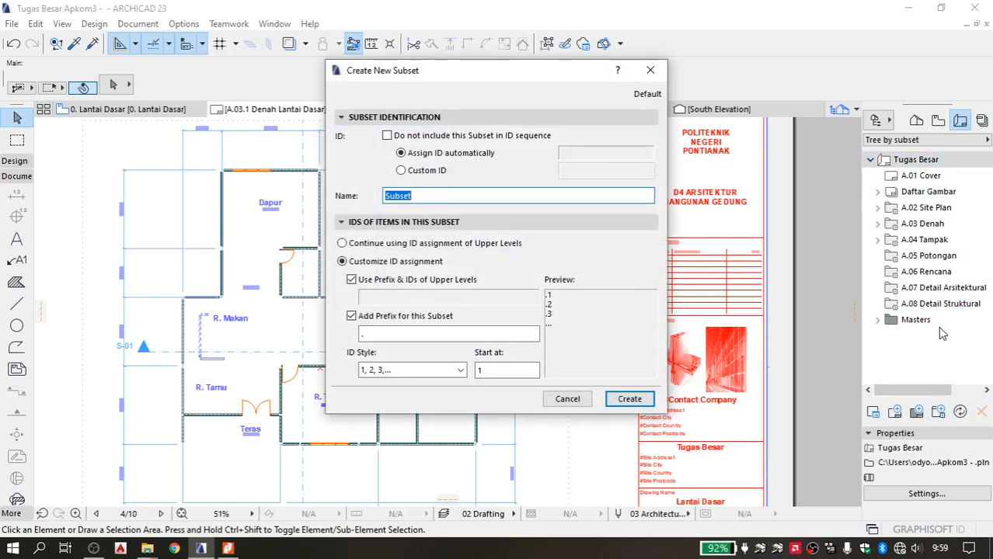
{"action": "type", "text": "Detail MEP"}
{"action": "left_click", "coordinate": [630, 398]}
Add a subset named Perspektif directly under the Tugas Besar layout book.
{"action": "left_click", "coordinate": [932, 160]}
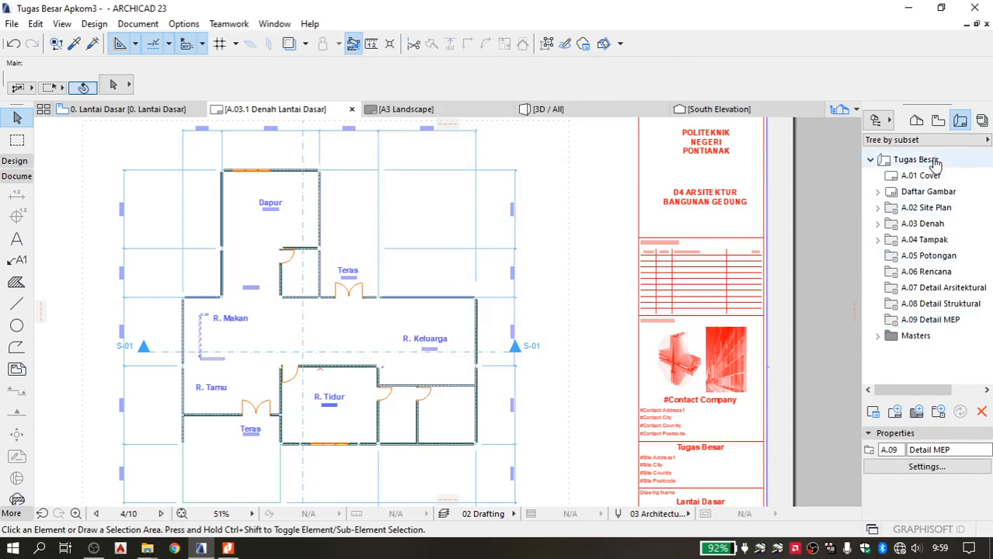
{"action": "left_click", "coordinate": [939, 412]}
{"action": "type", "text": "Perspektif"}
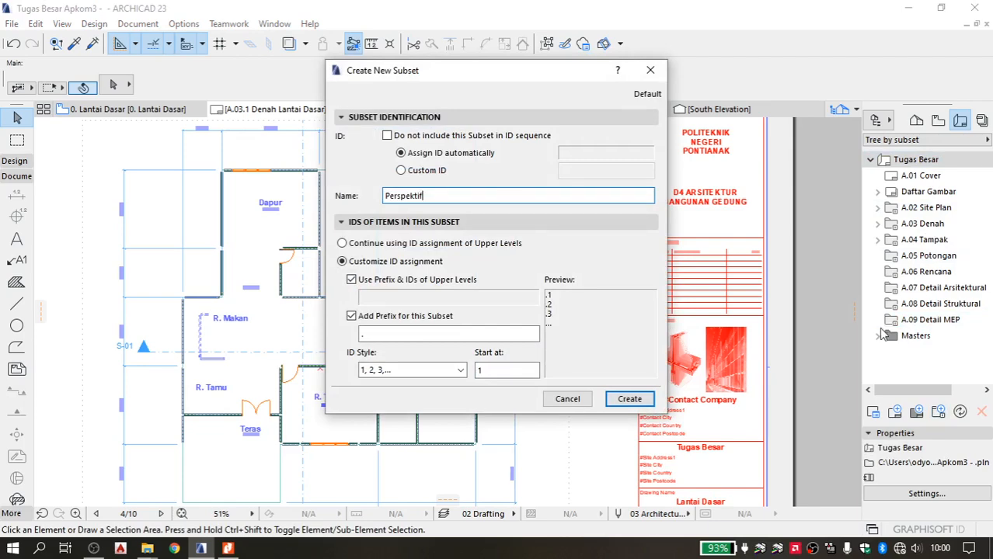
{"action": "left_click", "coordinate": [630, 399]}
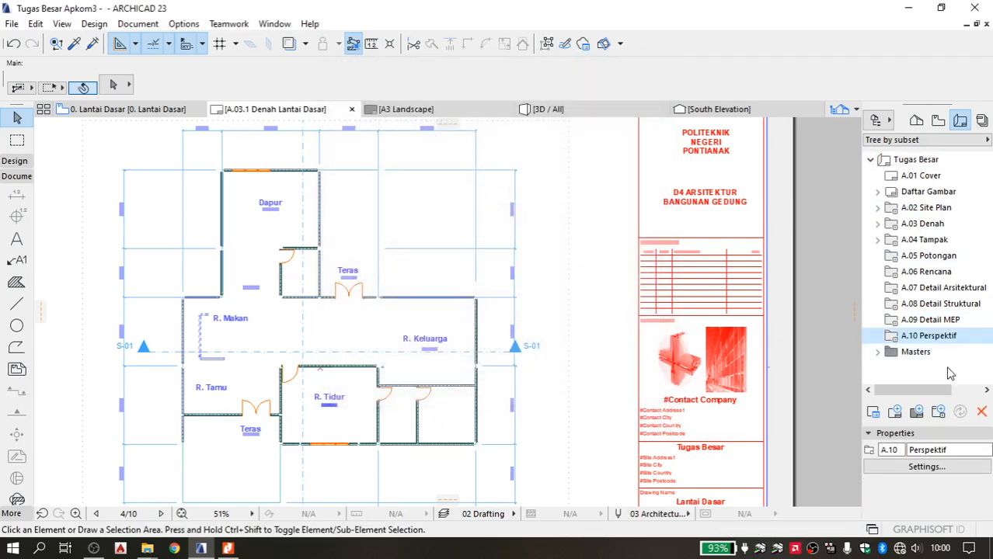
Create a layout named Potongan A in the A.05 Potongan subset using the A3 Landscape master layout.
{"action": "left_click", "coordinate": [935, 258]}
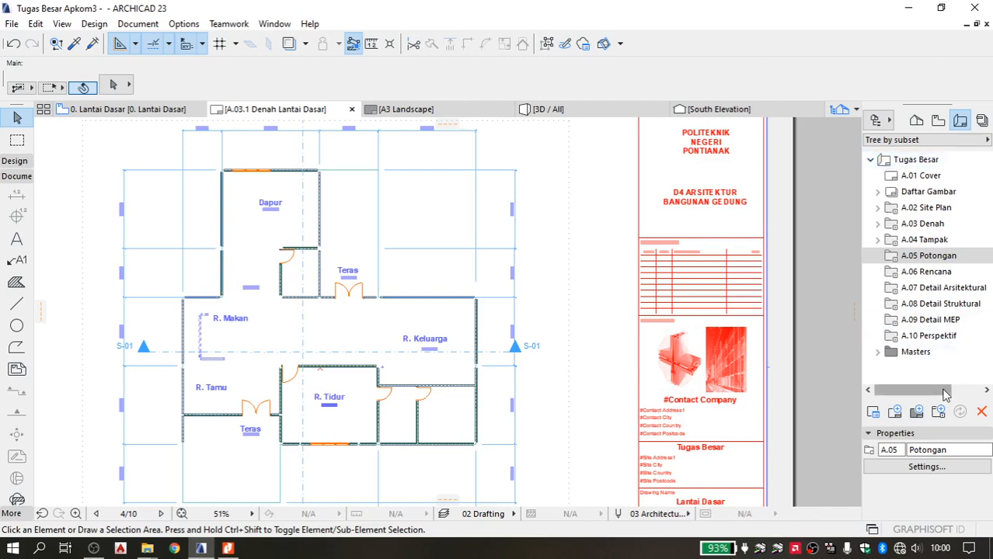
{"action": "left_click", "coordinate": [895, 414]}
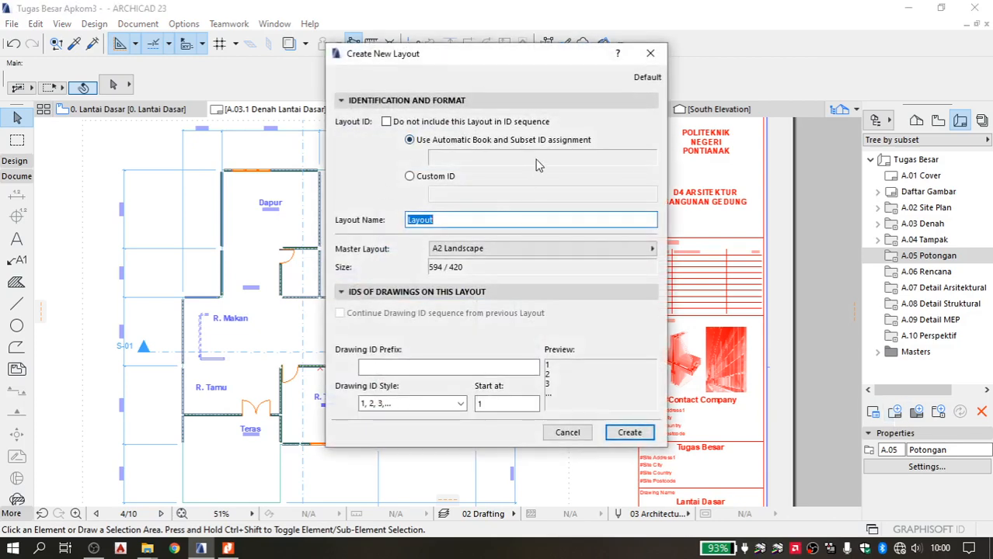
{"action": "type", "text": "Potongan A"}
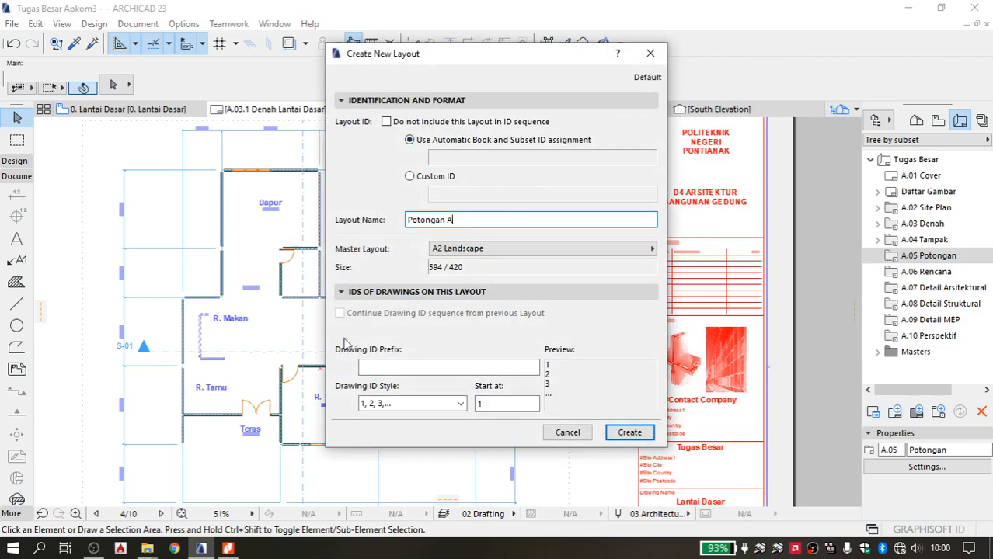
{"action": "left_click", "coordinate": [473, 248]}
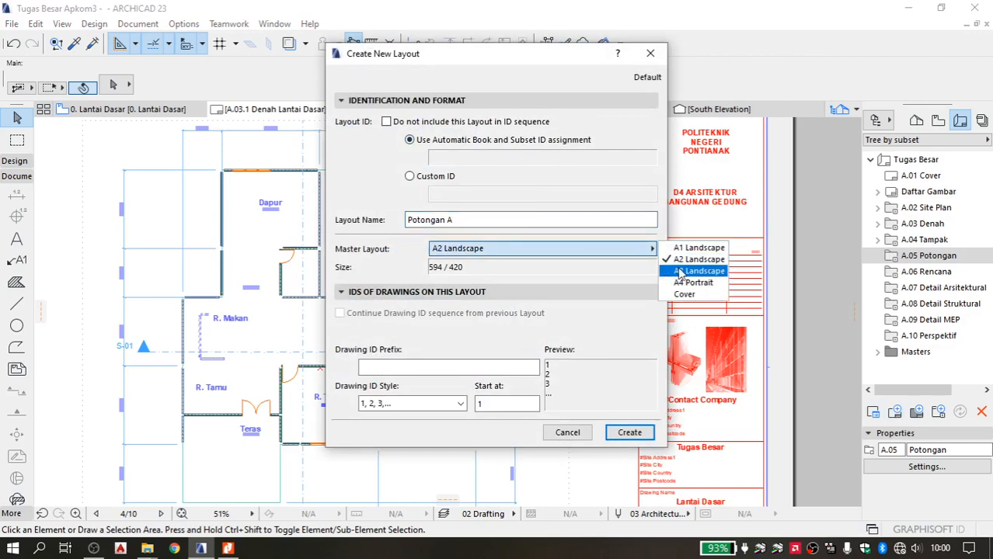
{"action": "left_click", "coordinate": [676, 266]}
{"action": "left_click", "coordinate": [629, 432]}
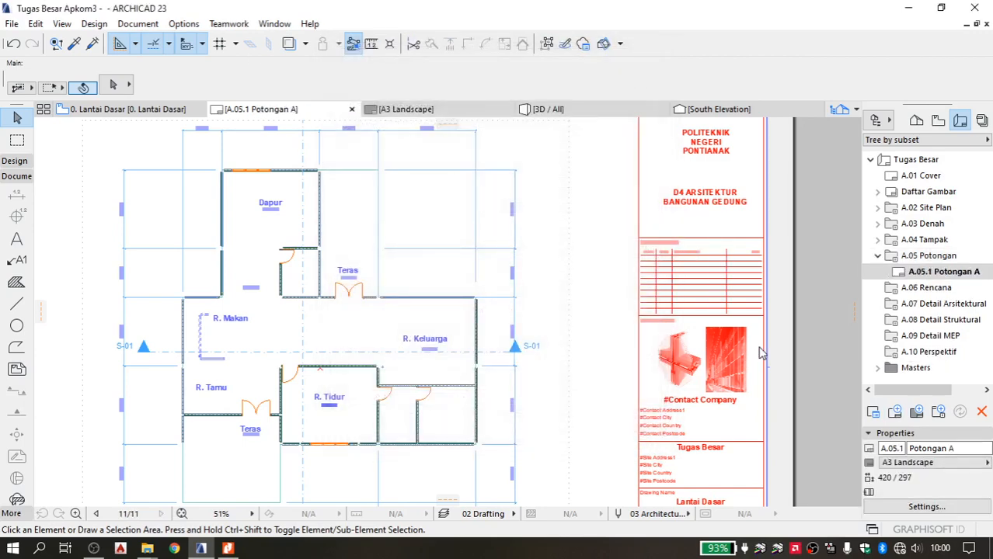
{"action": "scroll", "coordinate": [542, 311], "scroll_direction": "up", "scroll_amount": 5}
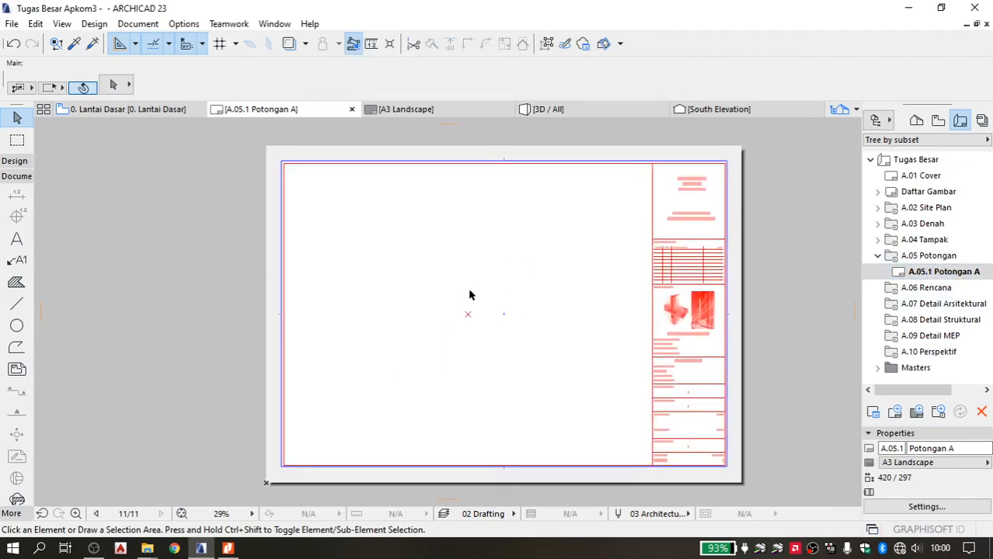
Open the S-01 Building Section view from the Sections folder of the project's saved views.
{"action": "left_click", "coordinate": [938, 121]}
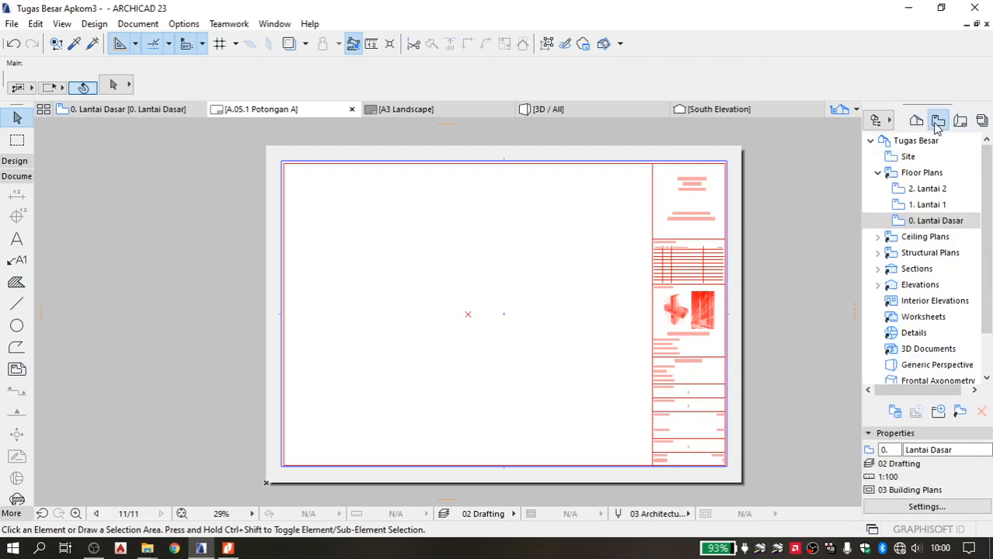
{"action": "left_click", "coordinate": [877, 172]}
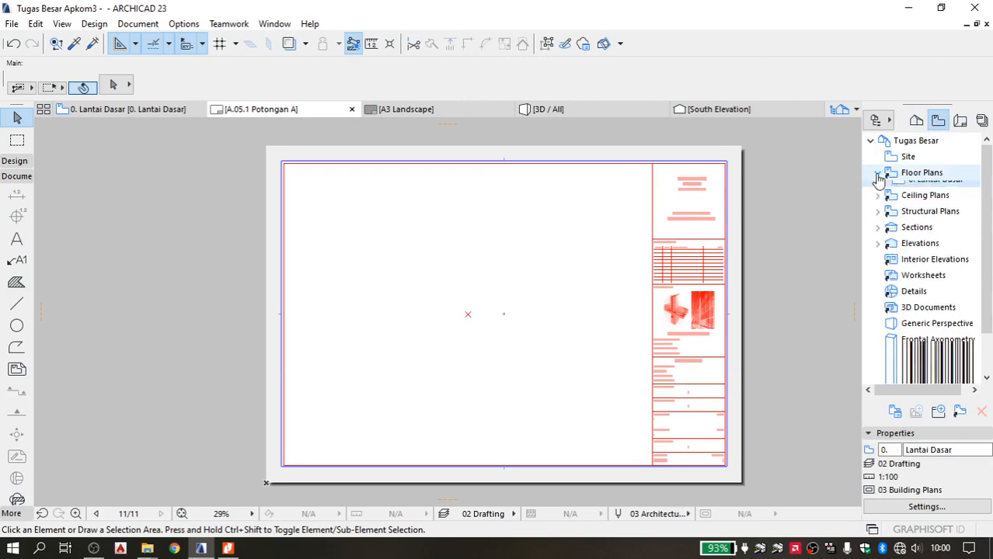
{"action": "left_click", "coordinate": [878, 222]}
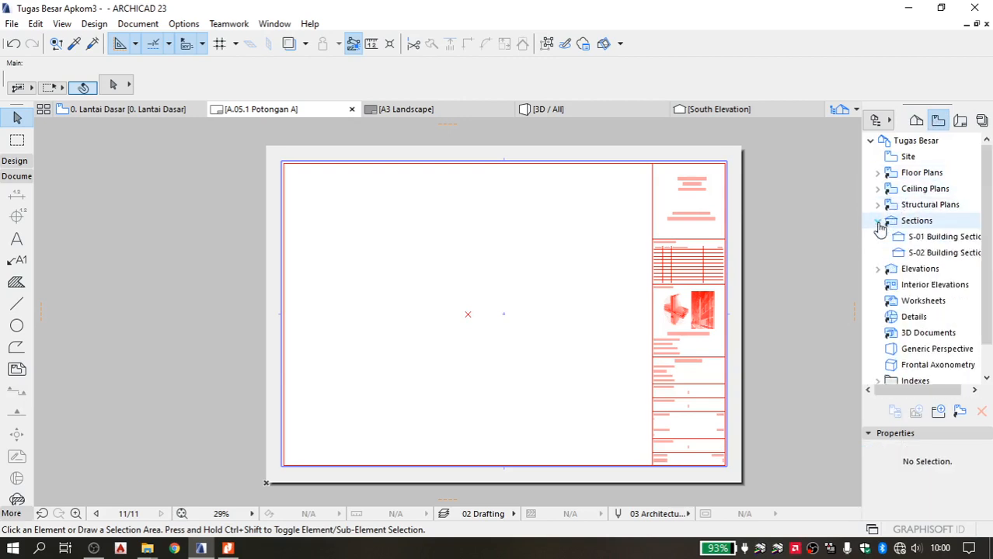
{"action": "left_click", "coordinate": [945, 237]}
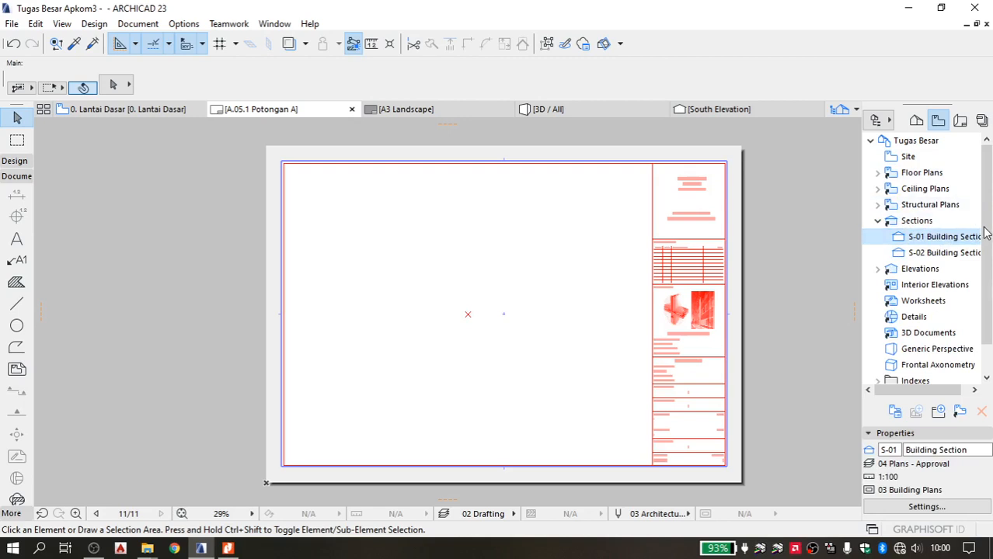
{"action": "double_click", "coordinate": [944, 238]}
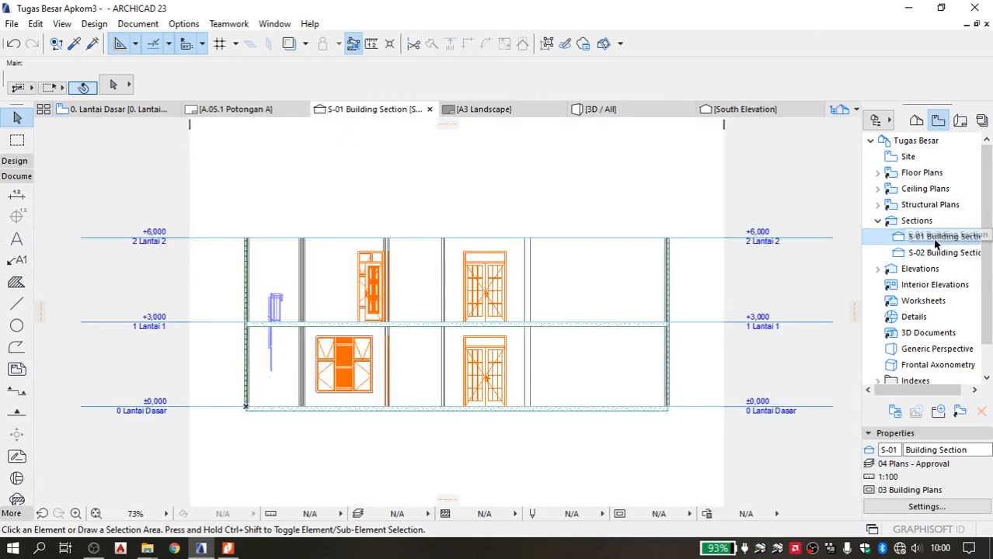
{"action": "mouse_move", "coordinate": [412, 355]}
{"action": "middle_mouse_down"}
{"action": "mouse_move", "coordinate": [437, 361]}
{"action": "mouse_move", "coordinate": [418, 368]}
{"action": "middle_mouse_up"}
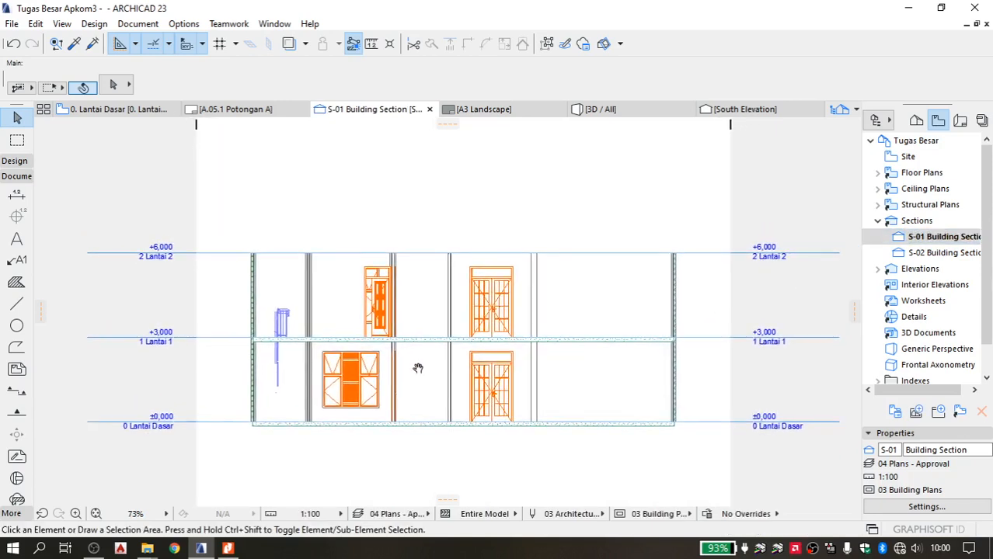
{"action": "left_click", "coordinate": [382, 515]}
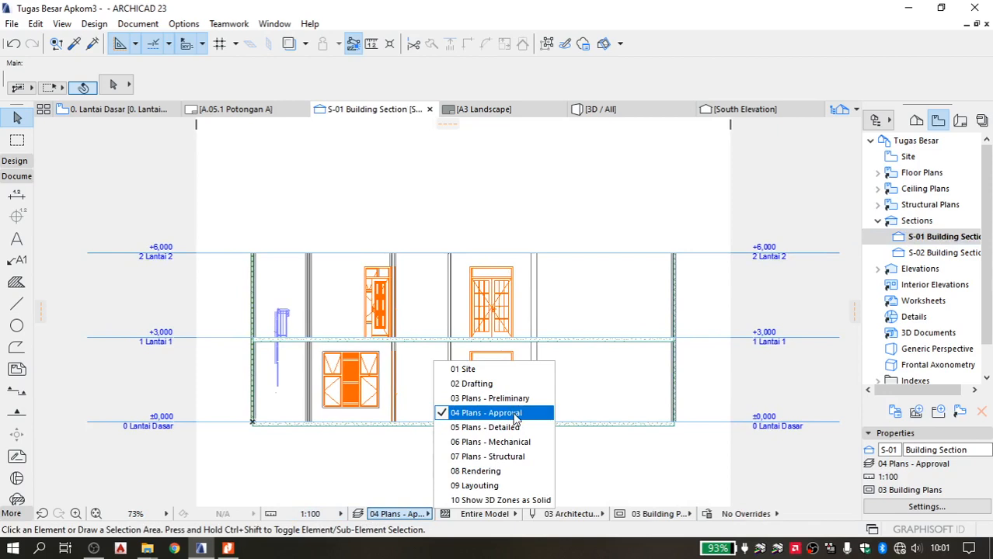
{"action": "left_click", "coordinate": [386, 519]}
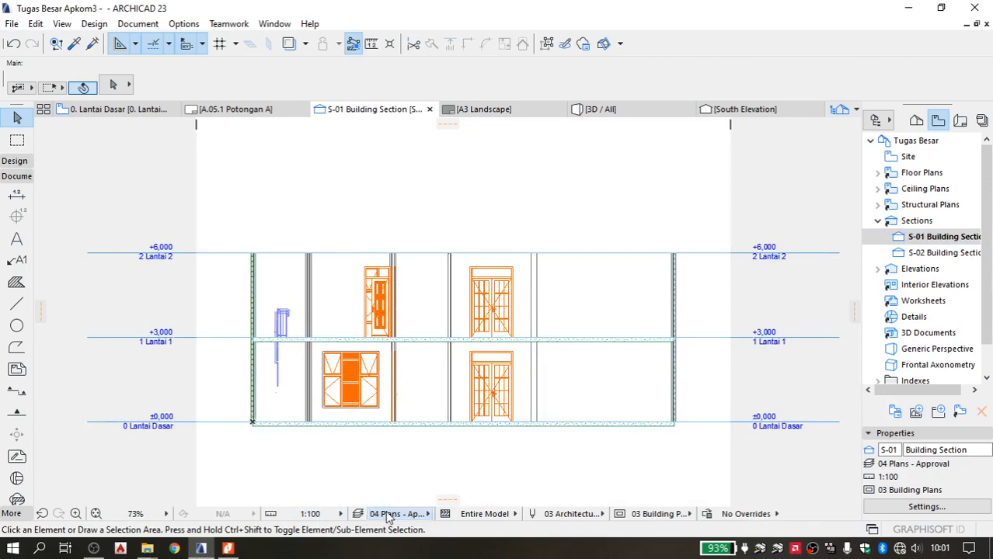
{"action": "left_click", "coordinate": [305, 518]}
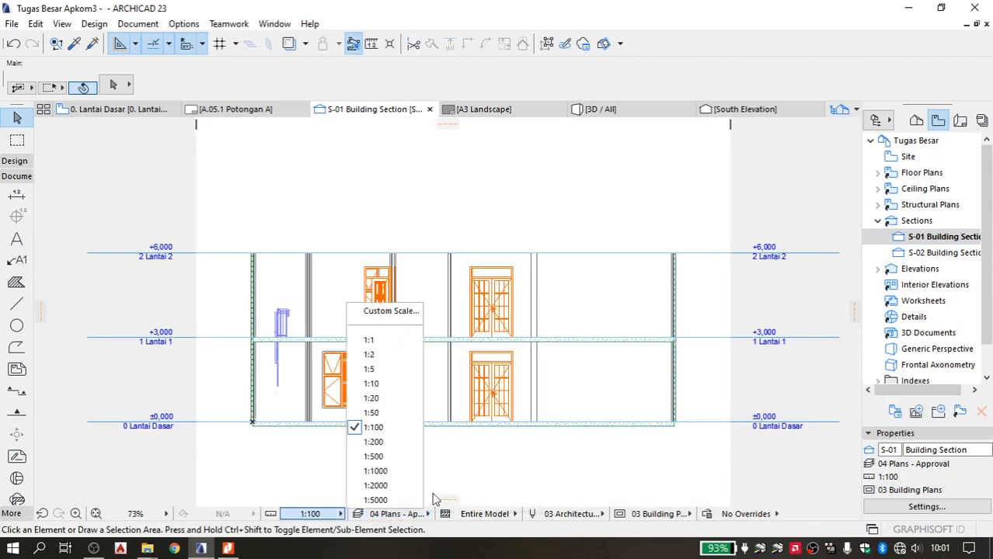
{"action": "left_click", "coordinate": [633, 460]}
Try the S-01 section view at a scale of 1:50, and return it to 1:100.
{"action": "left_click", "coordinate": [303, 514]}
{"action": "left_click", "coordinate": [390, 412]}
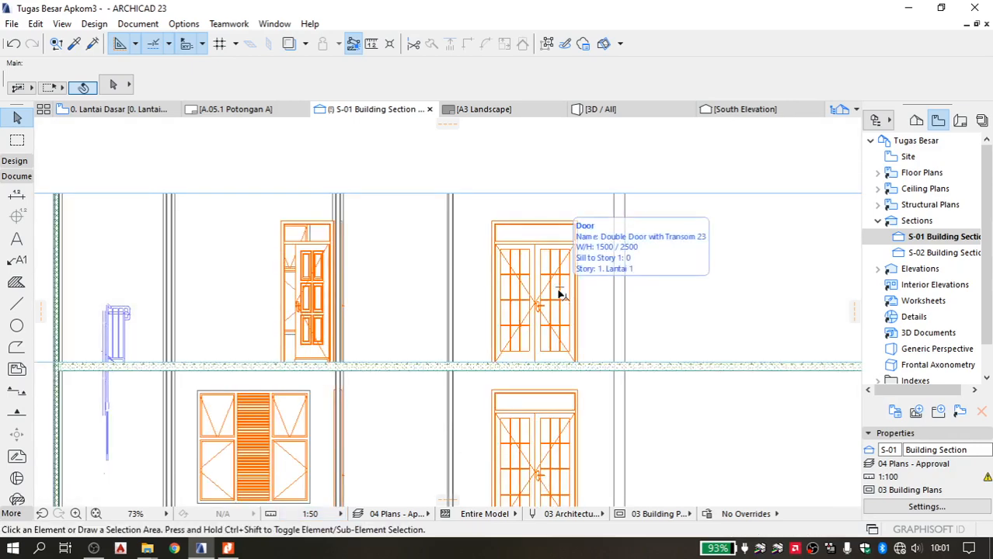
{"action": "scroll", "coordinate": [559, 293], "scroll_direction": "down", "scroll_amount": 4}
{"action": "scroll", "coordinate": [558, 299], "scroll_direction": "up", "scroll_amount": 2}
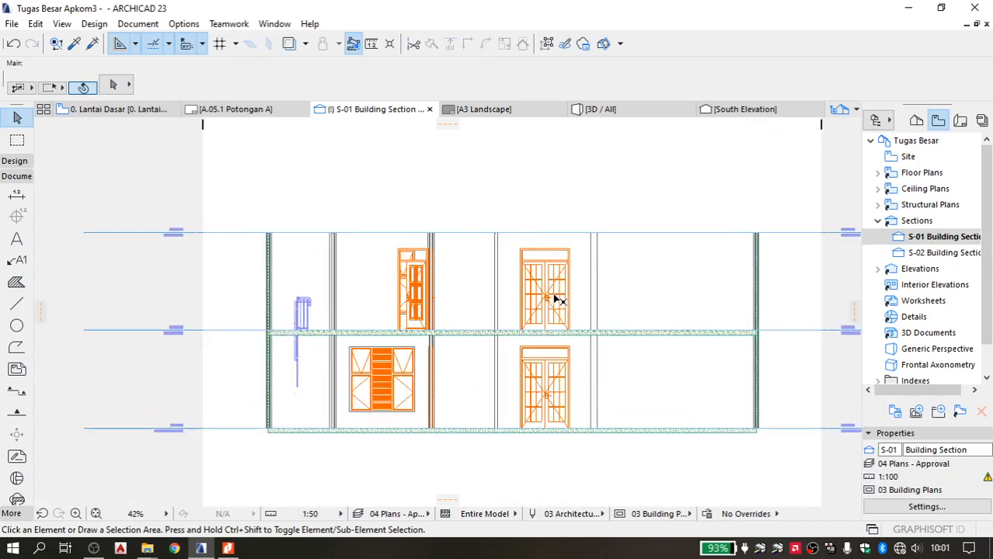
{"action": "left_click", "coordinate": [331, 514]}
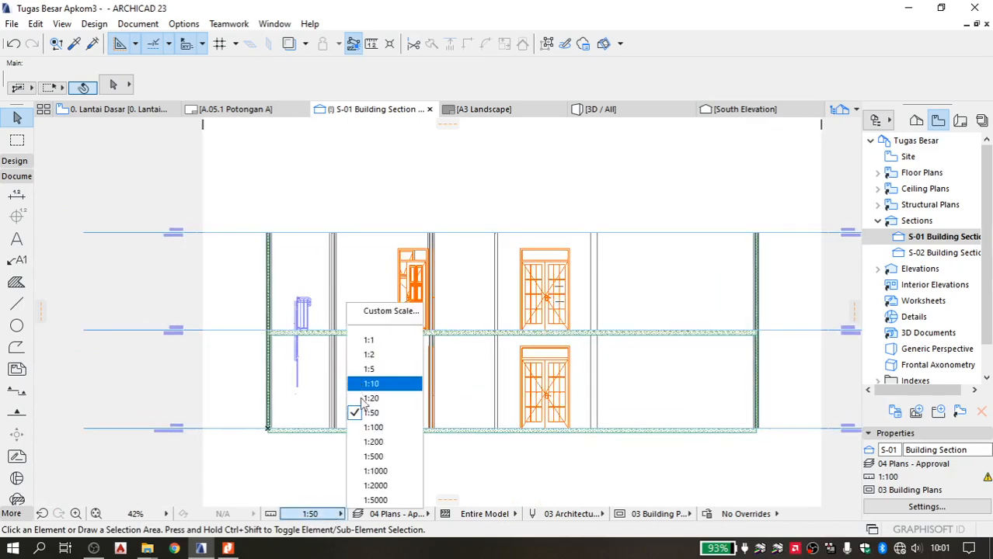
{"action": "left_click", "coordinate": [371, 429]}
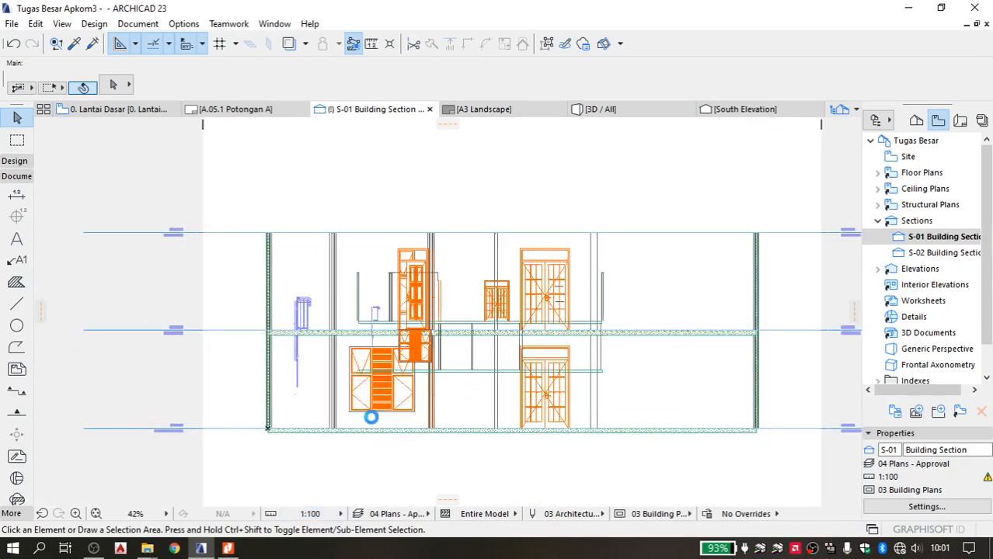
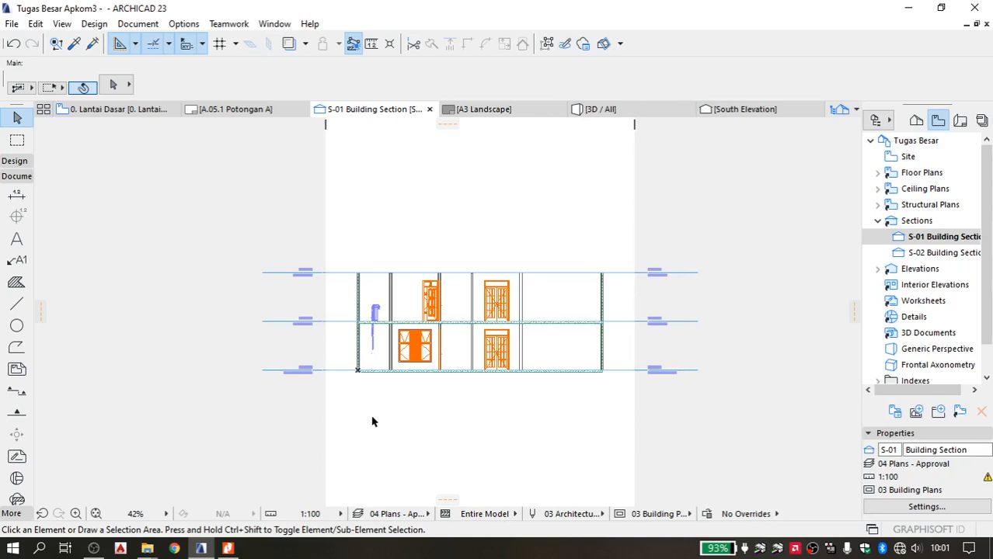
Save the S-01 section as a view and place it on the Potongan A layout, centred in the drawing area beside the title block.
{"action": "right_click", "coordinate": [492, 254]}
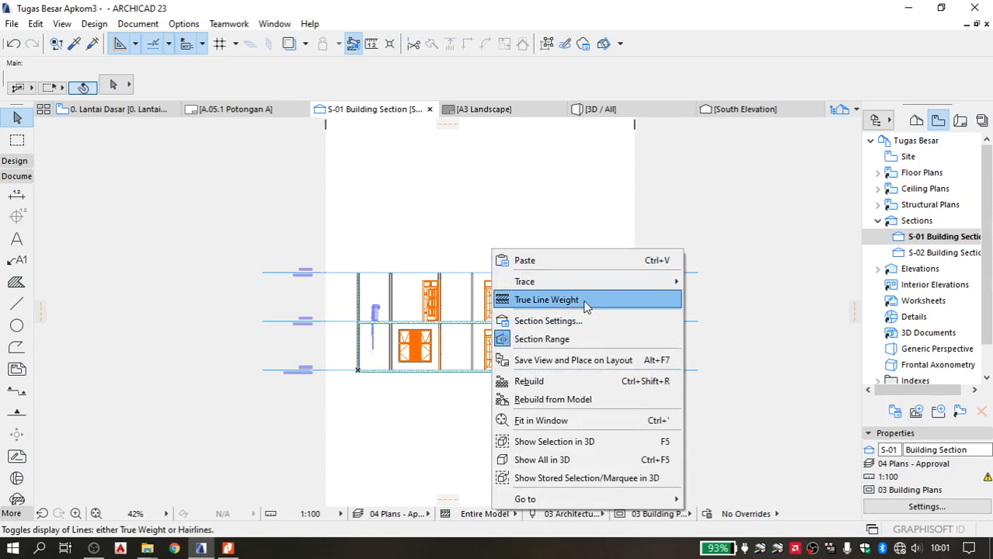
{"action": "left_click", "coordinate": [456, 256]}
{"action": "scroll", "coordinate": [468, 311], "scroll_direction": "up", "scroll_amount": 4}
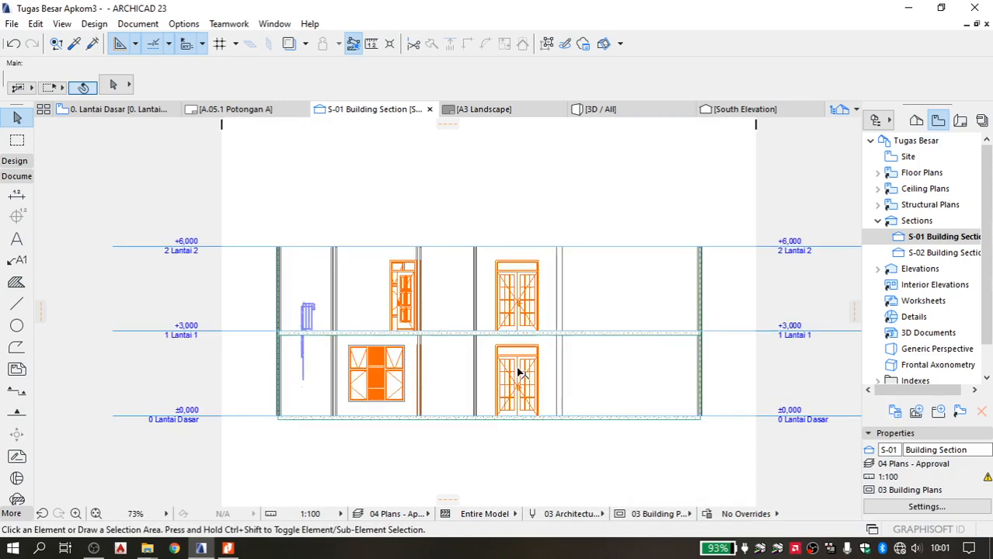
{"action": "middle_click_drag", "start_coordinate": [440, 290], "coordinate": [448, 290]}
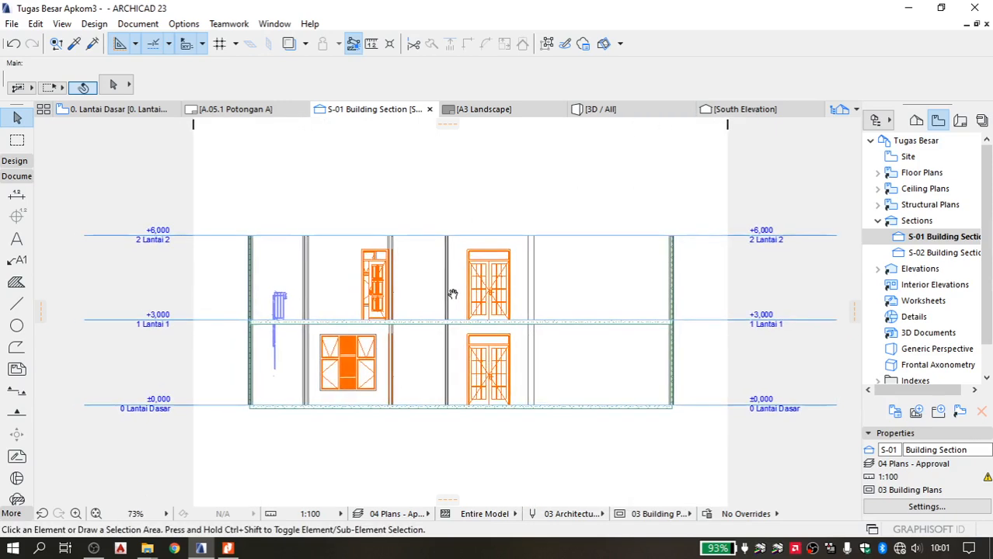
{"action": "right_click", "coordinate": [533, 178]}
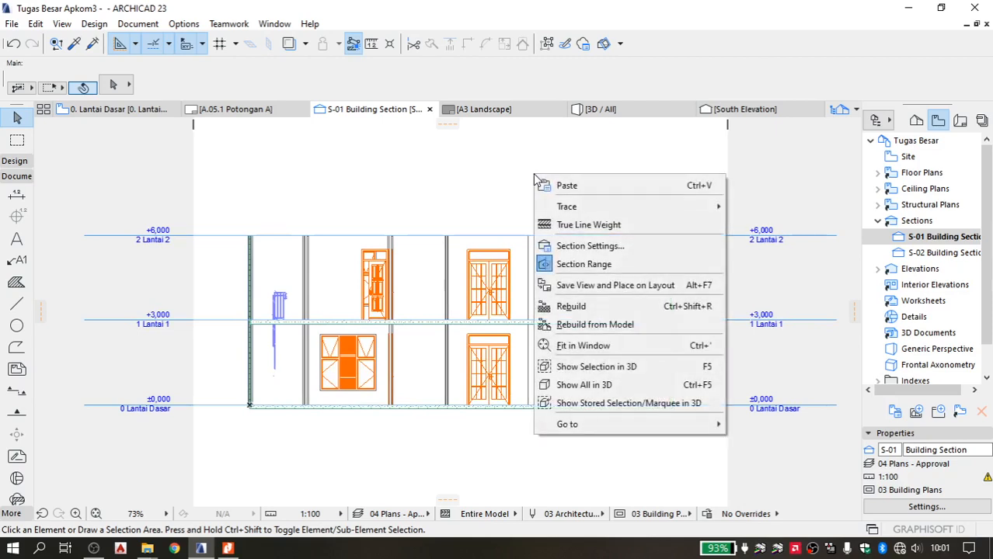
{"action": "left_click", "coordinate": [641, 287]}
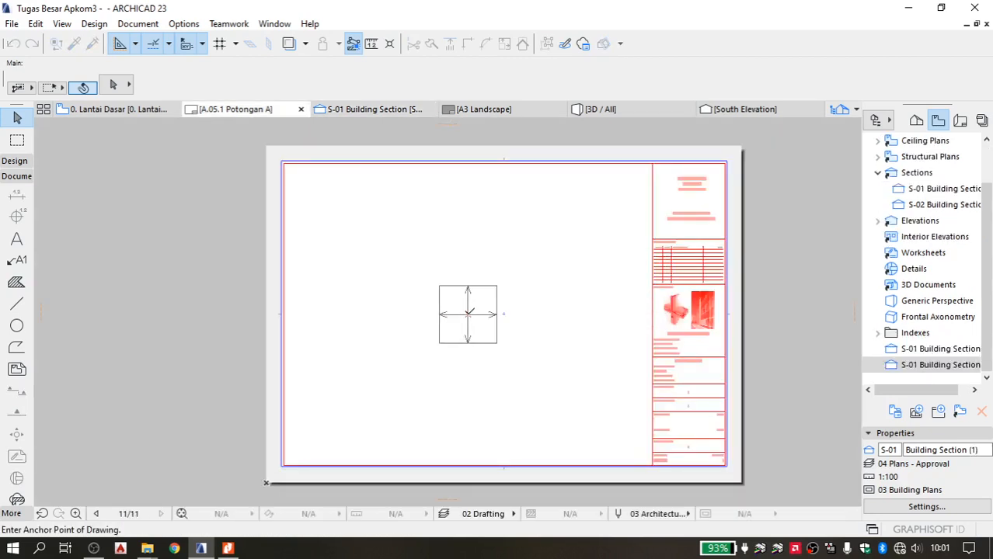
{"action": "left_click", "coordinate": [468, 314]}
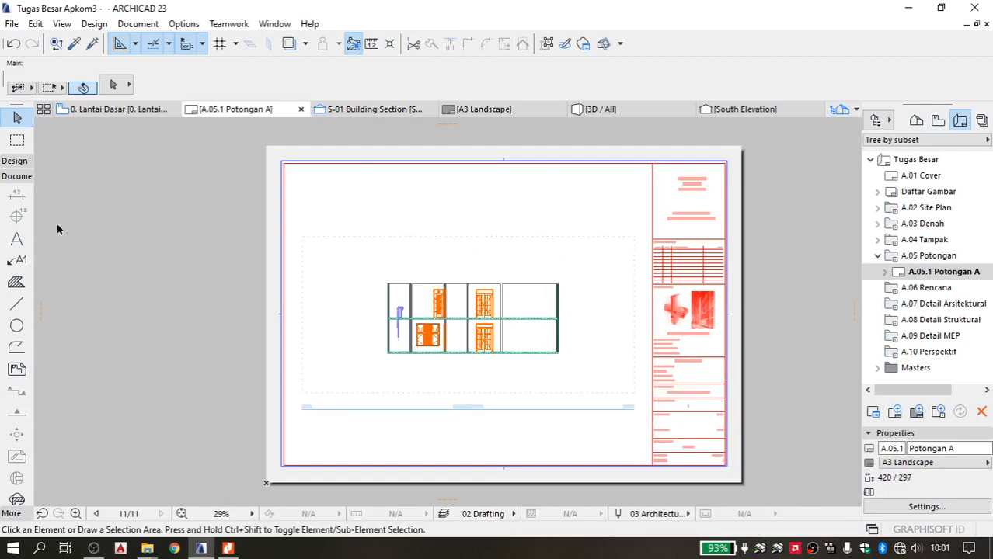
{"action": "scroll", "coordinate": [482, 369], "scroll_direction": "up", "scroll_amount": 5}
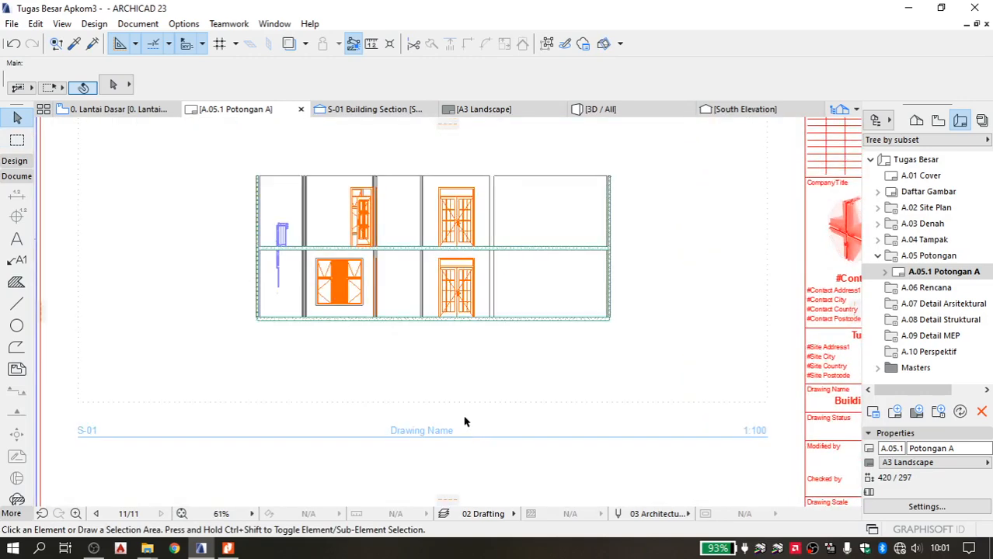
{"action": "scroll", "coordinate": [464, 422], "scroll_direction": "down", "scroll_amount": 3}
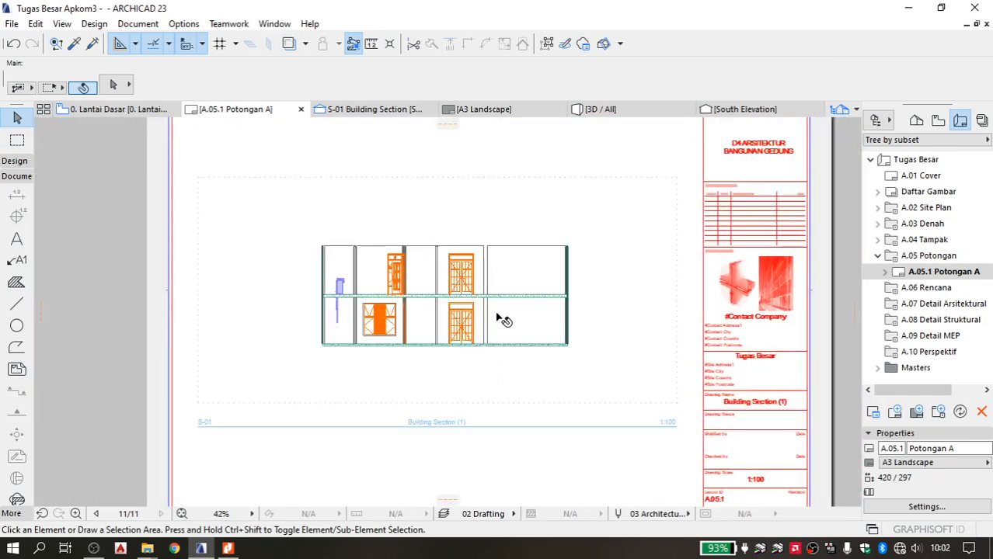
Select the section drawing placed on the Potongan A layout and open its source view settings.
{"action": "left_click", "coordinate": [496, 314]}
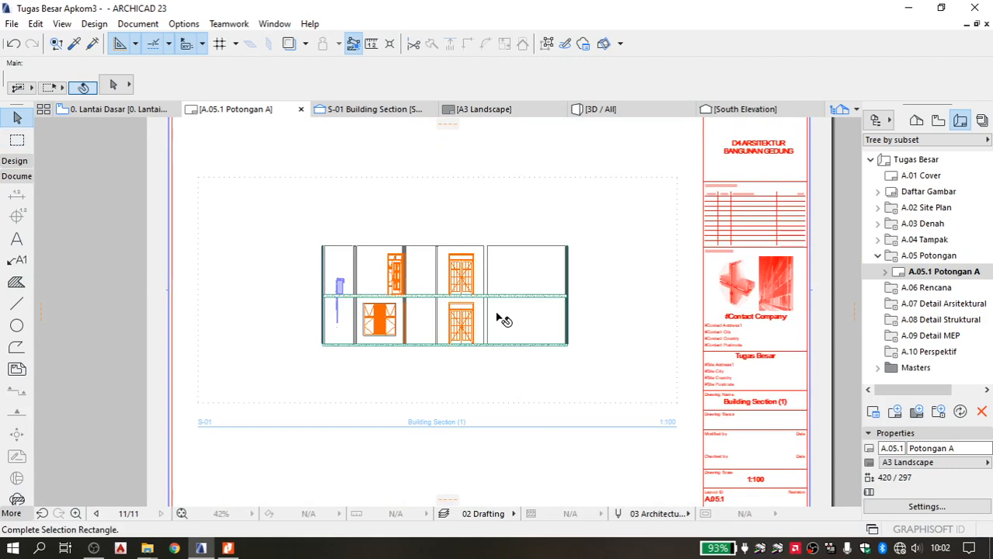
{"action": "left_click", "coordinate": [502, 260]}
{"action": "left_click", "coordinate": [486, 257]}
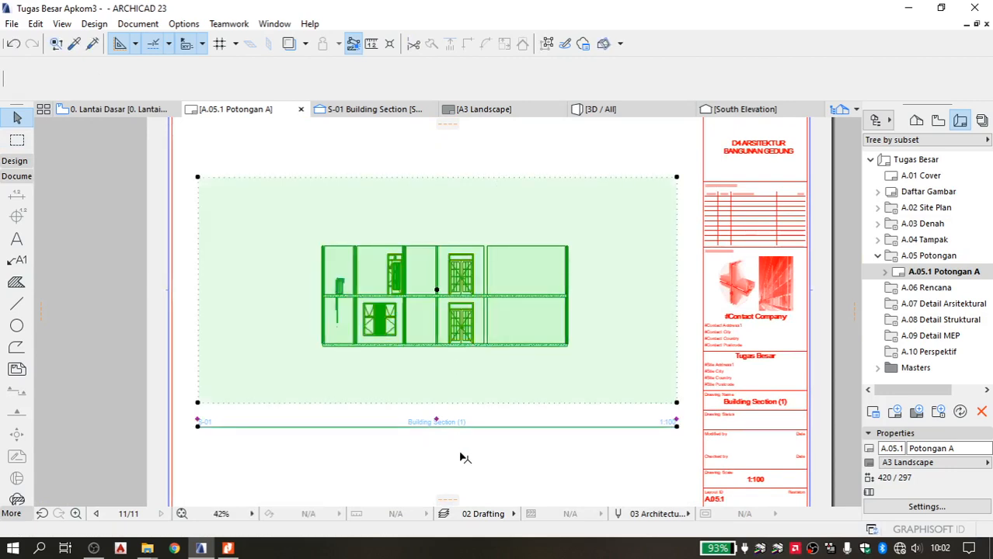
{"action": "right_click", "coordinate": [478, 308]}
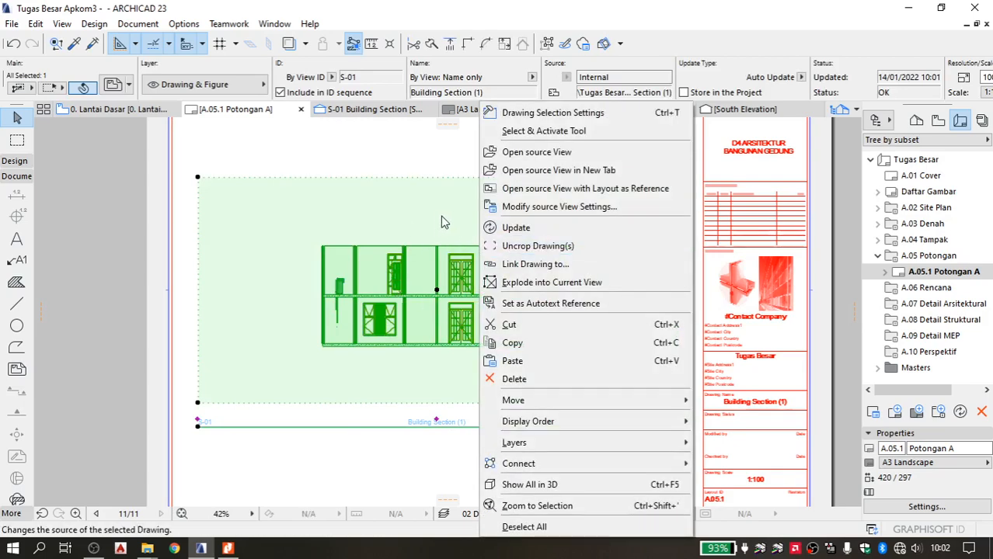
{"action": "left_click", "coordinate": [536, 206]}
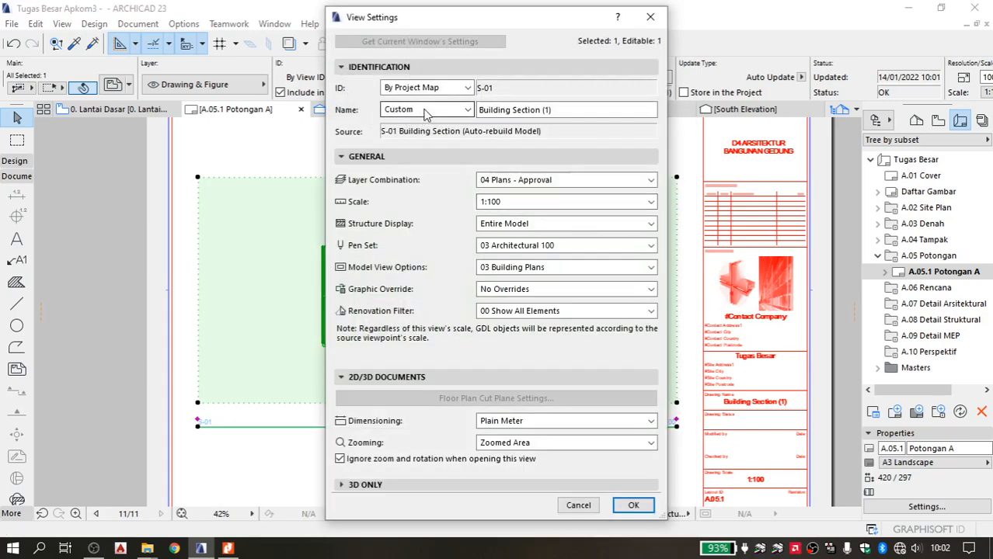
Give the source view the custom name Potongan A, keeping the 04 Plans - Approval layer combination and 1:100 scale.
{"action": "left_click", "coordinate": [396, 110]}
{"action": "left_click", "coordinate": [395, 114]}
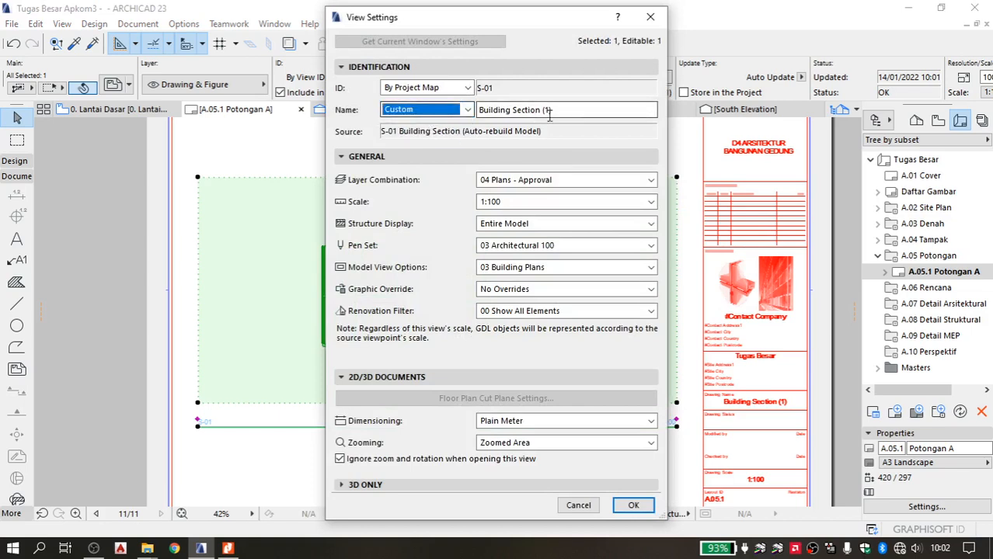
{"action": "key", "text": "Tab"}
{"action": "type", "text": "P"}
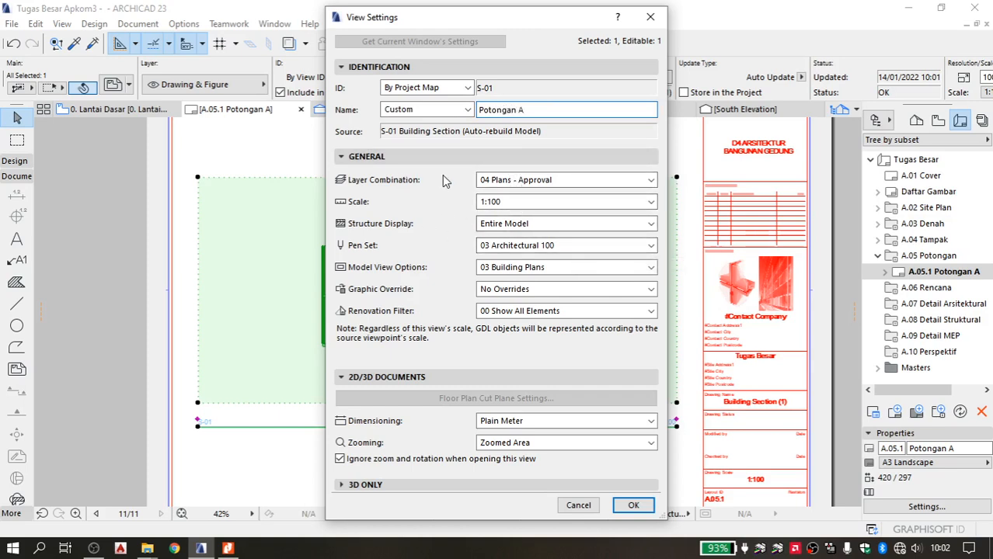
{"action": "left_click", "coordinate": [593, 179]}
{"action": "left_click", "coordinate": [593, 179]}
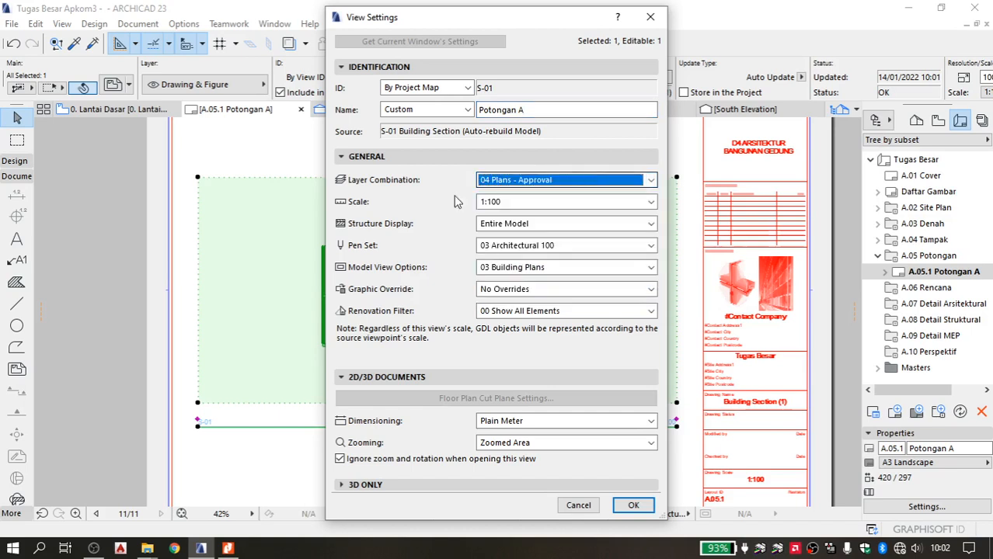
{"action": "left_click", "coordinate": [511, 203]}
{"action": "left_click", "coordinate": [512, 204]}
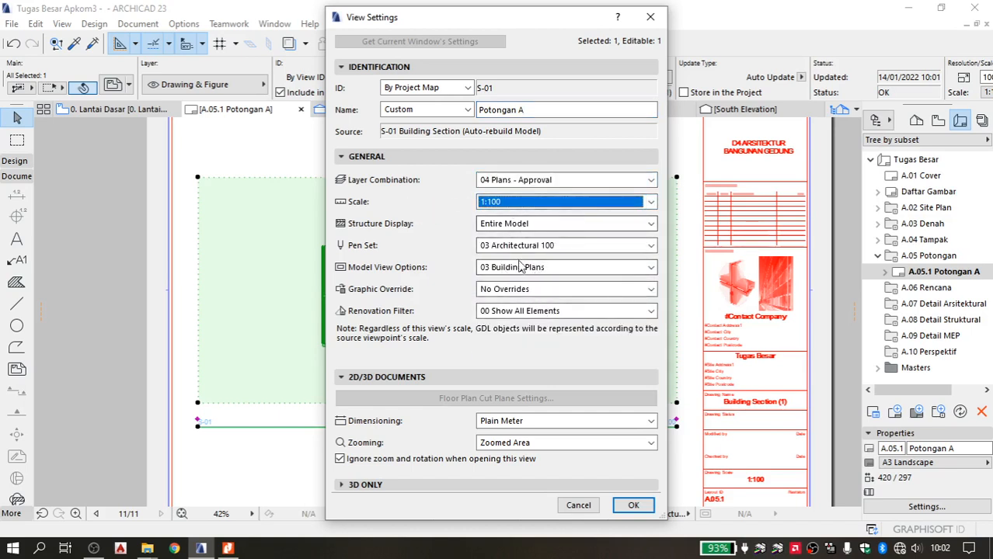
{"action": "left_click", "coordinate": [633, 505]}
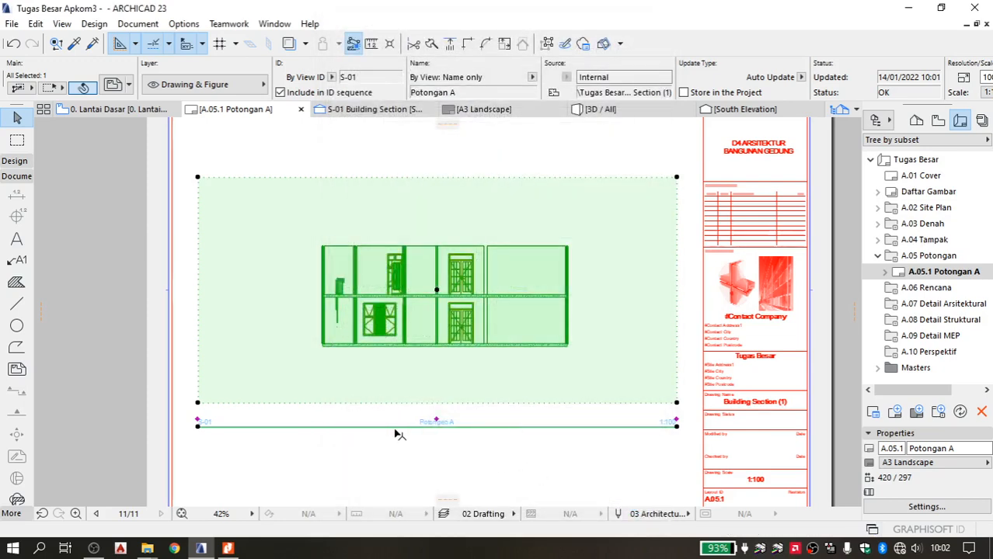
Deselect the section drawing and check its title and the drawing name in the layout's title block.
{"action": "scroll", "coordinate": [428, 444], "scroll_direction": "up", "scroll_amount": 4}
{"action": "scroll", "coordinate": [432, 442], "scroll_direction": "down", "scroll_amount": 1}
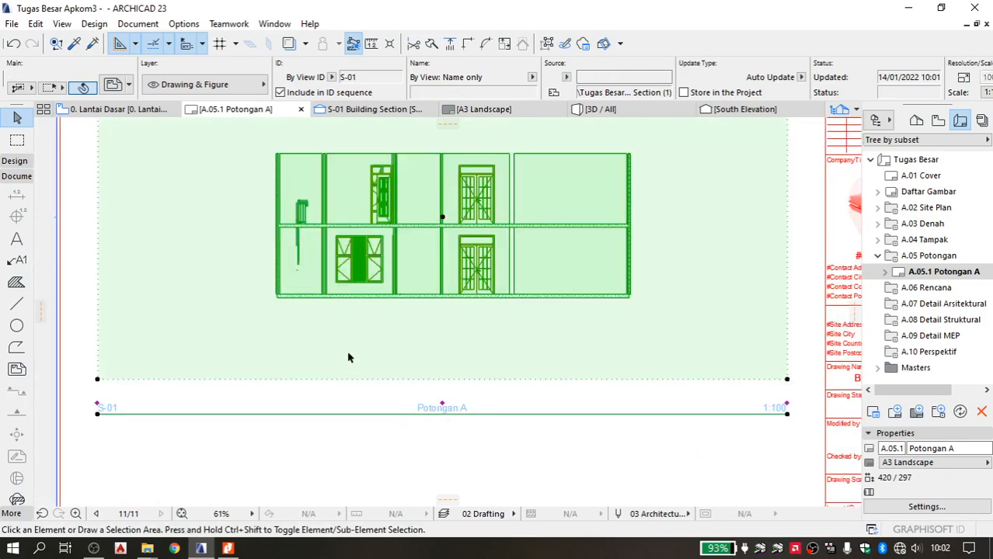
{"action": "key", "text": "Delete"}
{"action": "scroll", "coordinate": [368, 282], "scroll_direction": "down", "scroll_amount": 1}
{"action": "key", "text": "ctrl+z"}
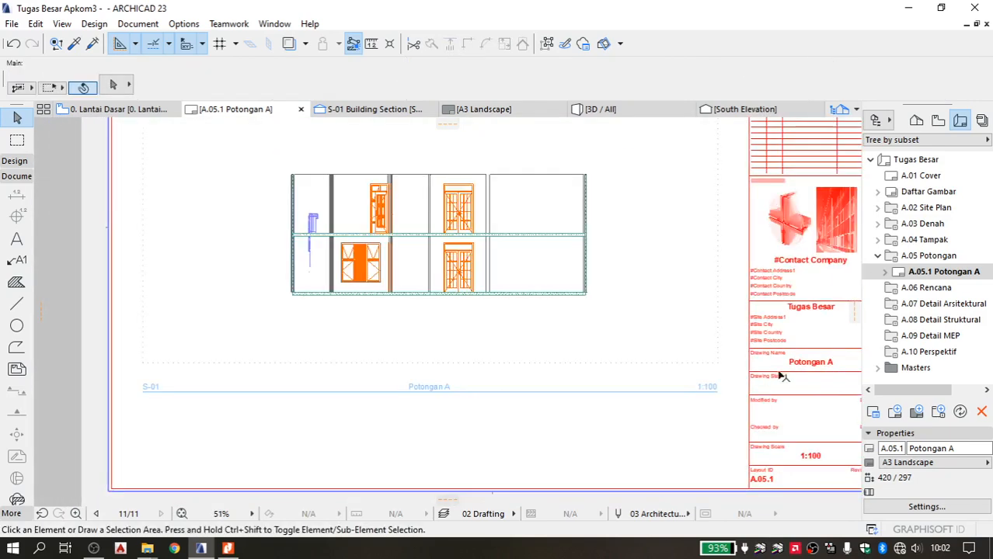
{"action": "mouse_move", "coordinate": [803, 370]}
{"action": "middle_mouse_down"}
{"action": "mouse_move", "coordinate": [785, 368]}
{"action": "mouse_move", "coordinate": [793, 372]}
{"action": "mouse_move", "coordinate": [767, 394]}
{"action": "middle_mouse_up"}
{"action": "scroll", "coordinate": [693, 390], "scroll_direction": "down", "scroll_amount": 2}
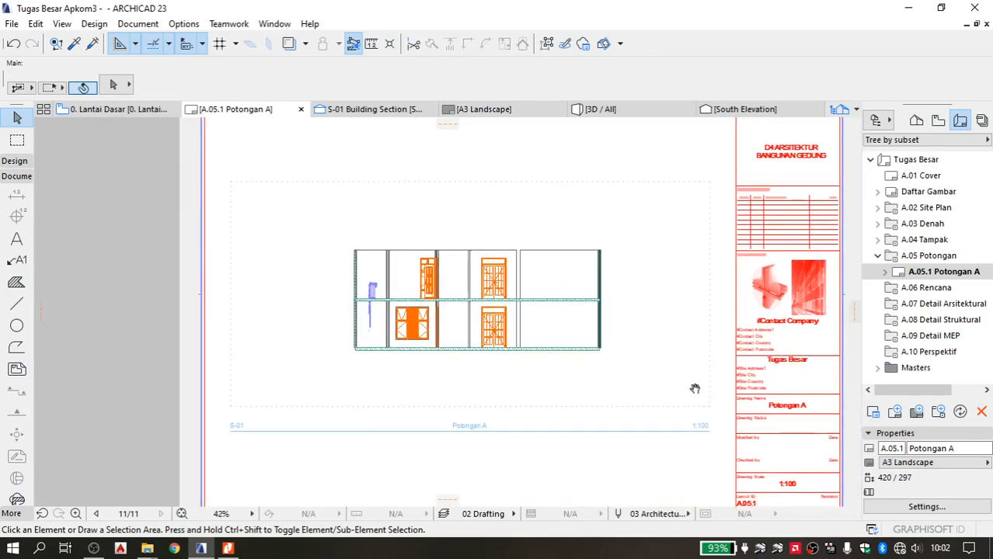
Create a layout named Potongan B in the A.05 Potongan subset using the A3 Landscape master layout.
{"action": "left_click", "coordinate": [949, 256]}
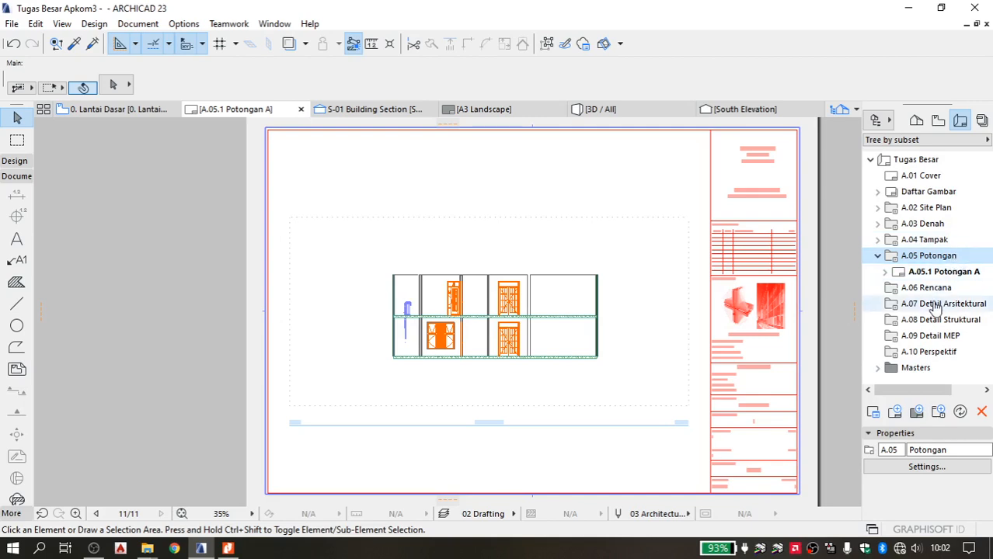
{"action": "left_click", "coordinate": [895, 416]}
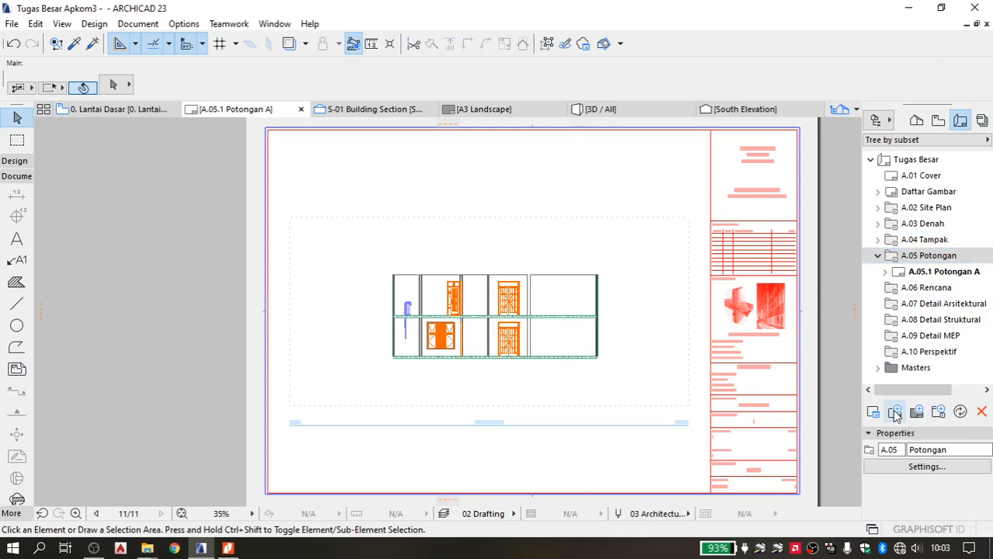
{"action": "type", "text": "Potongan B"}
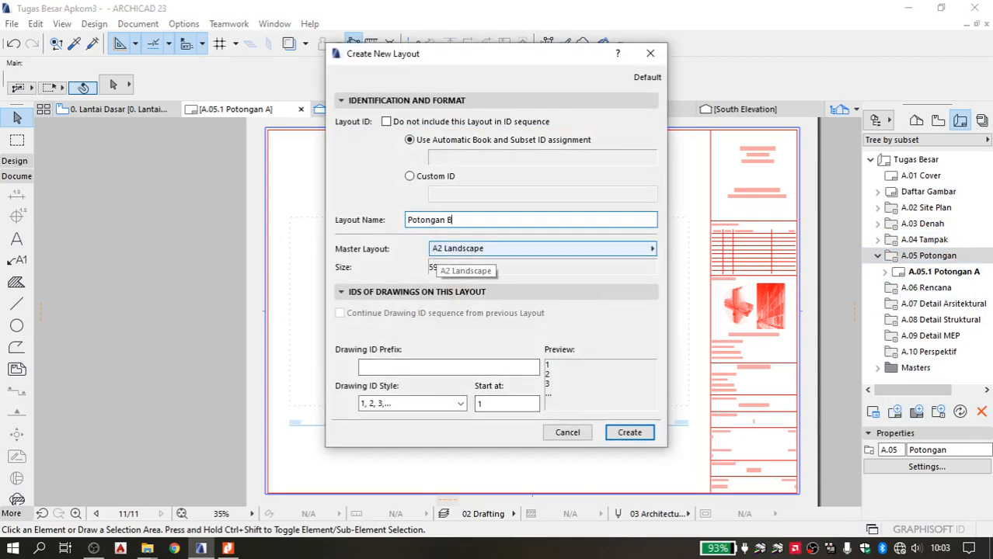
{"action": "left_click", "coordinate": [516, 249]}
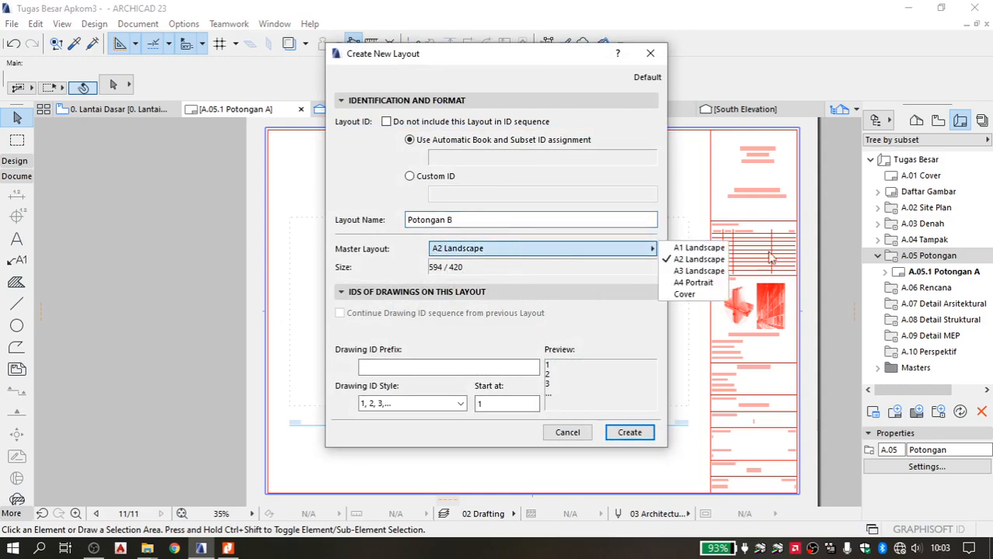
{"action": "left_click", "coordinate": [715, 274]}
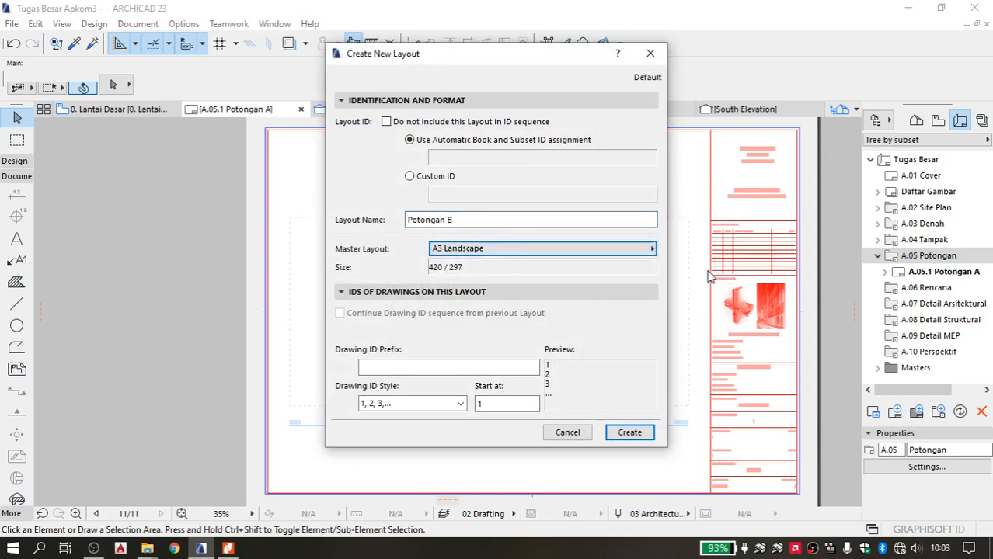
{"action": "left_click", "coordinate": [629, 432]}
{"action": "middle_click_drag", "start_coordinate": [342, 411], "coordinate": [498, 329]}
{"action": "scroll", "coordinate": [465, 310], "scroll_direction": "up", "scroll_amount": 3}
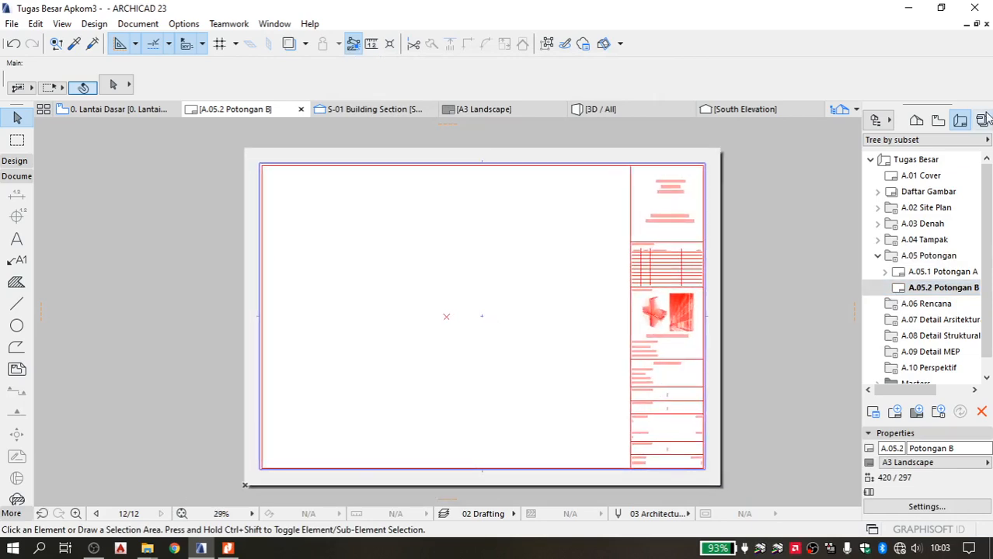
Save the S-02 Building Section as a view and place it near the centre of the Potongan B layout.
{"action": "left_click", "coordinate": [938, 120]}
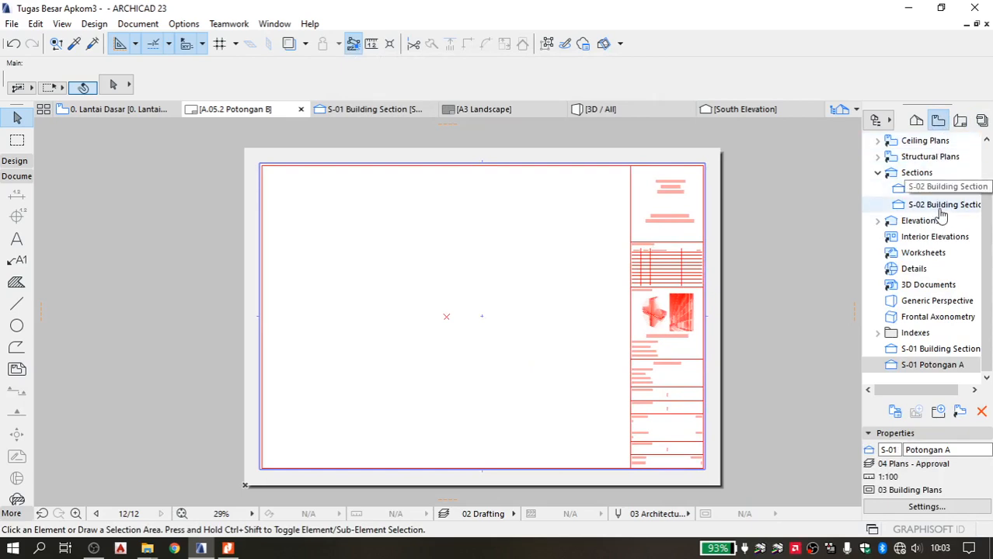
{"action": "double_click", "coordinate": [940, 210]}
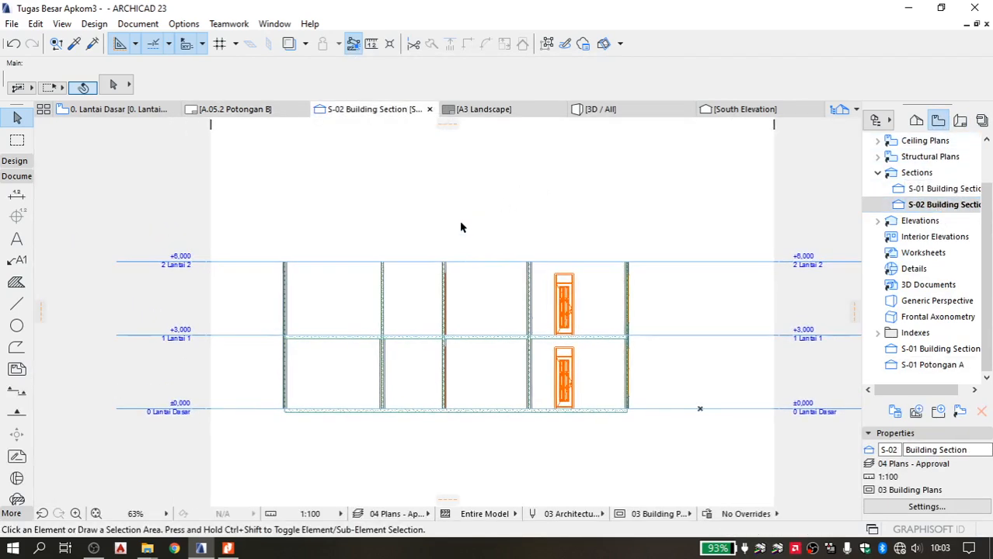
{"action": "right_click", "coordinate": [460, 227]}
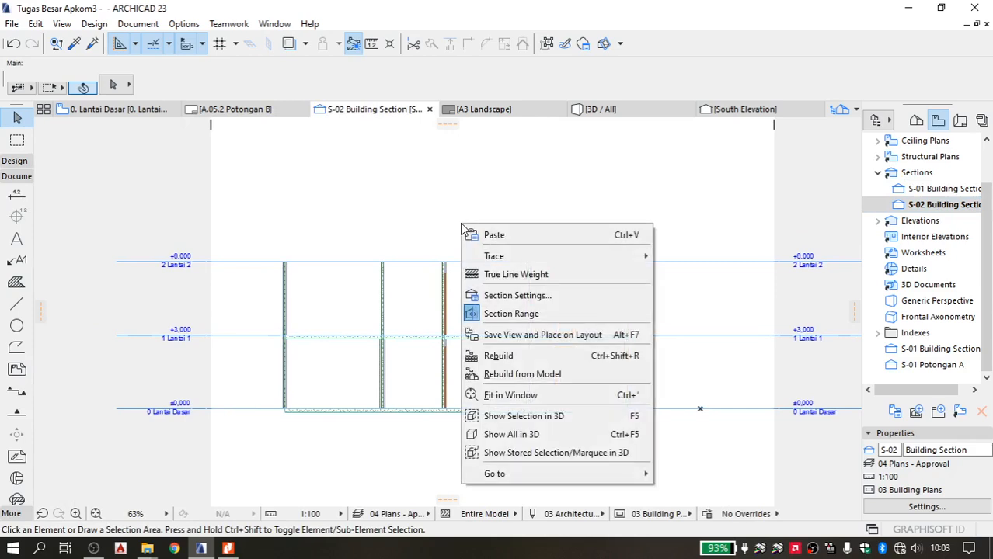
{"action": "left_click", "coordinate": [607, 340]}
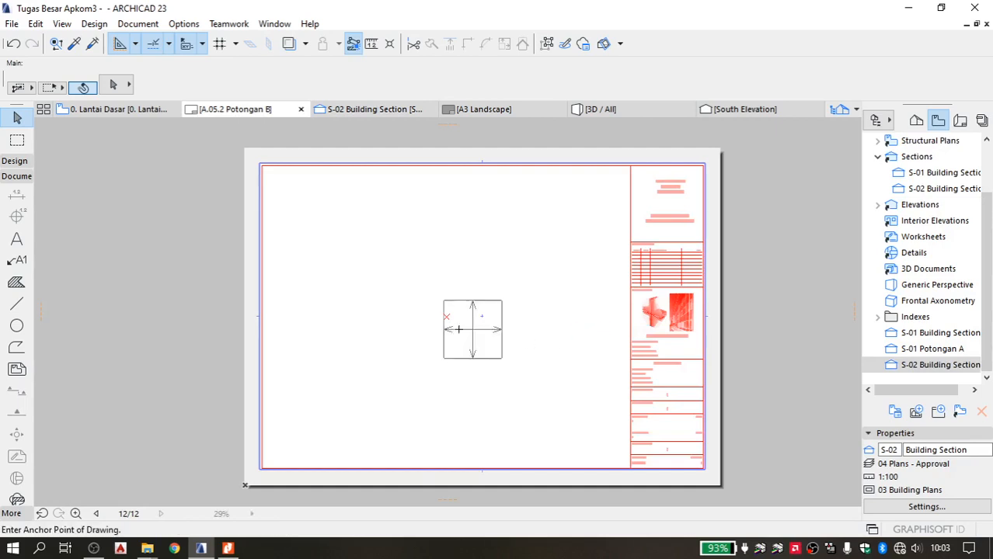
{"action": "left_click", "coordinate": [446, 315]}
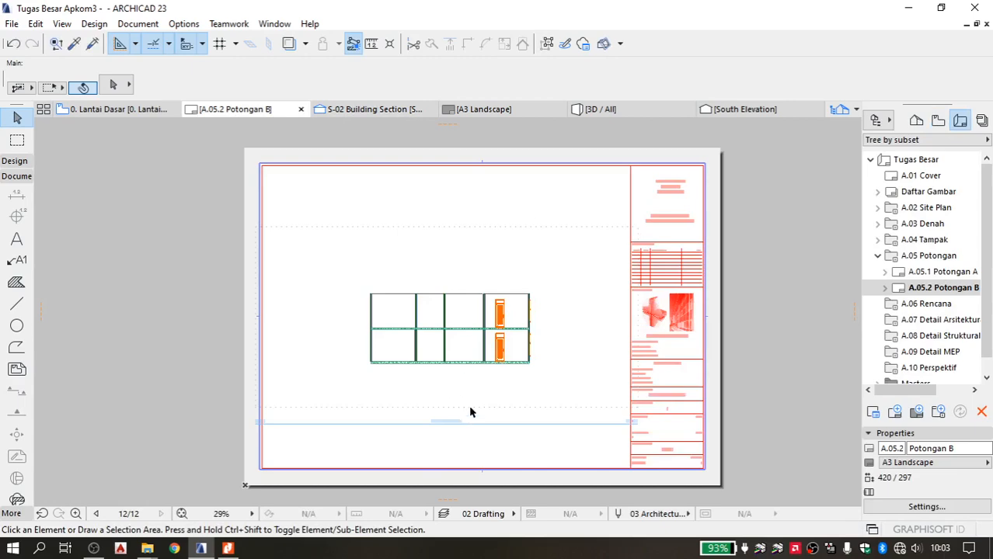
Give the source view of the section drawing on the Potongan B layout the custom name Potongan B.
{"action": "scroll", "coordinate": [458, 424], "scroll_direction": "up", "scroll_amount": 5}
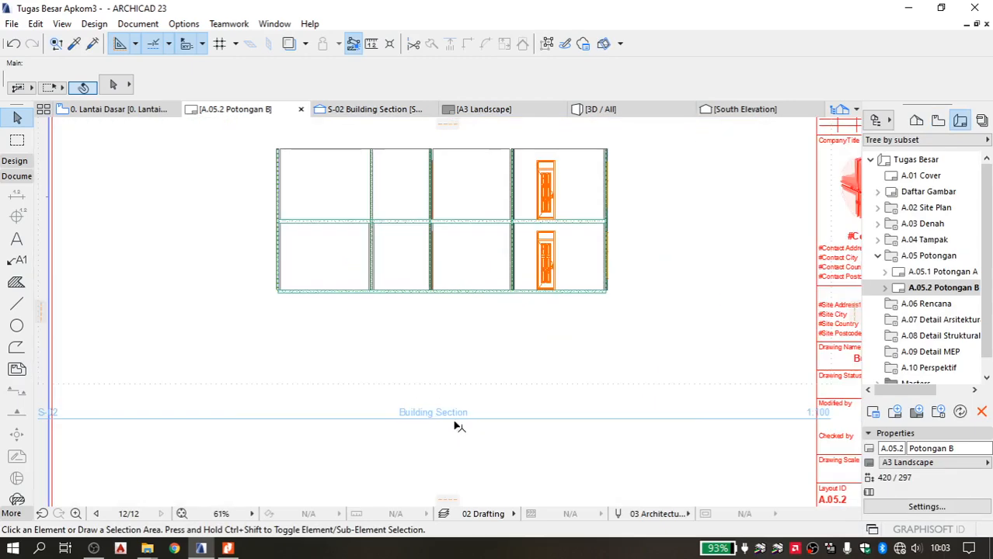
{"action": "scroll", "coordinate": [459, 424], "scroll_direction": "down", "scroll_amount": 2}
{"action": "left_click", "coordinate": [473, 336]}
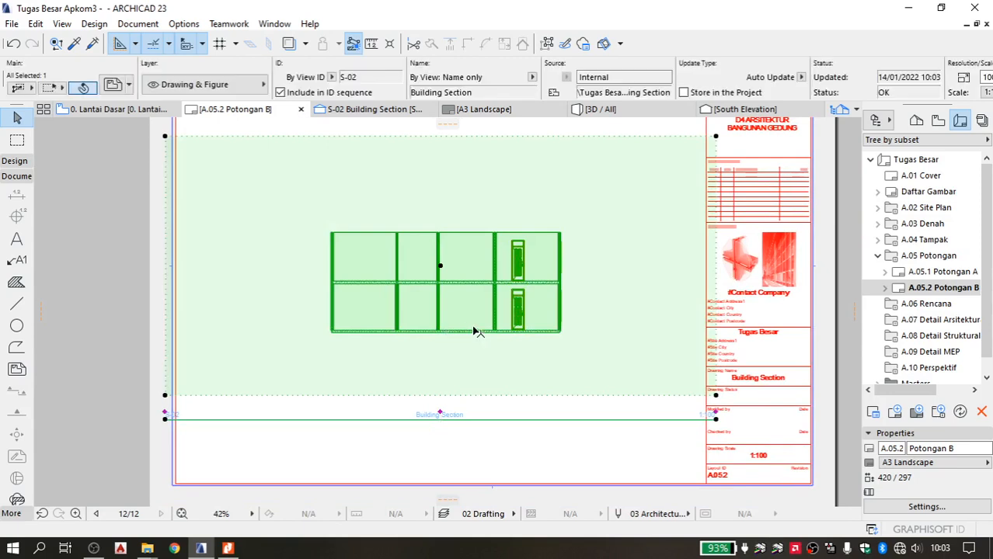
{"action": "right_click", "coordinate": [474, 249]}
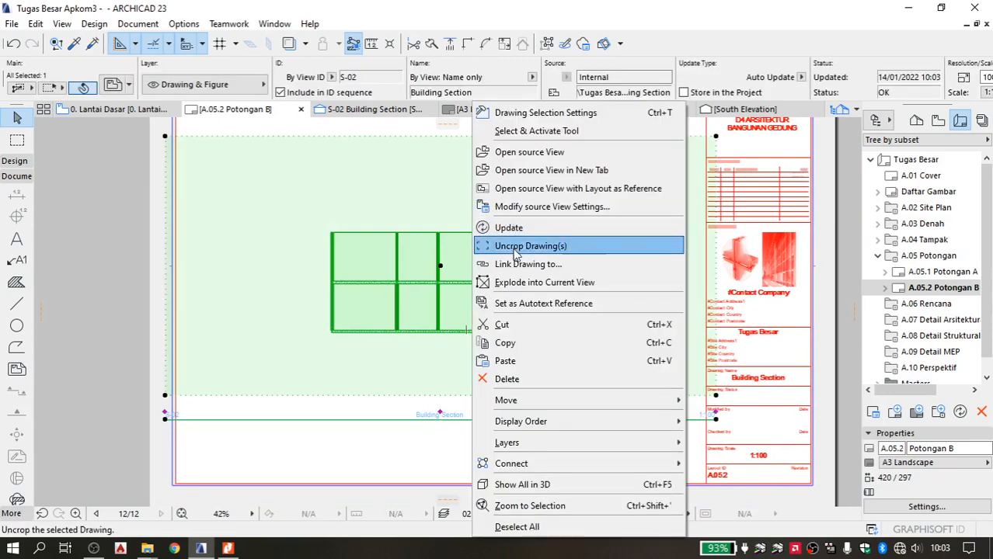
{"action": "left_click", "coordinate": [532, 209]}
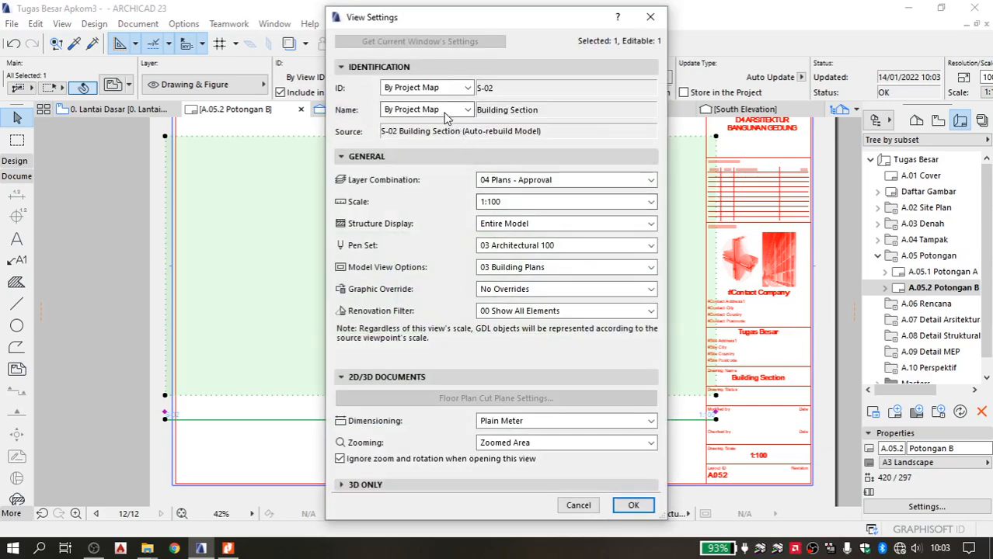
{"action": "left_click", "coordinate": [447, 109]}
{"action": "left_click", "coordinate": [423, 136]}
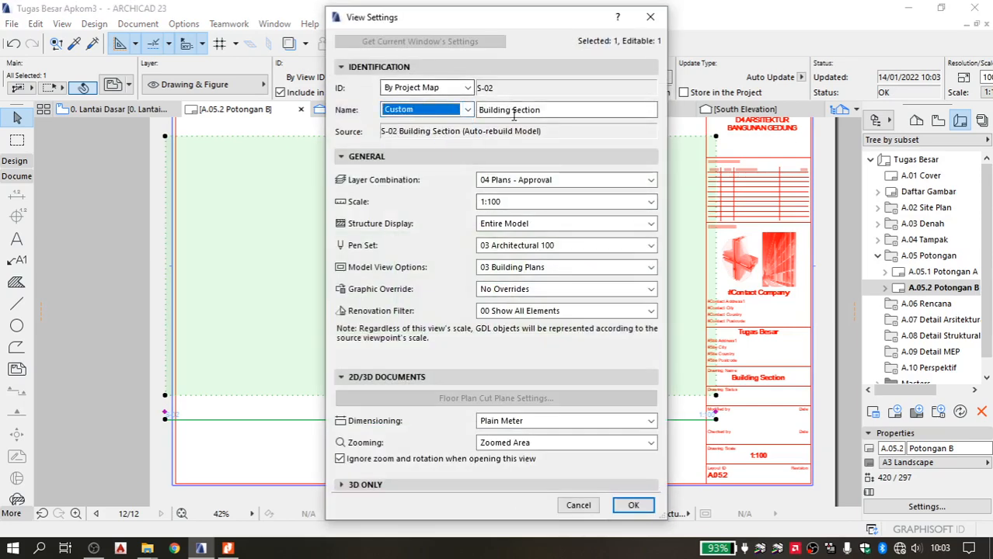
{"action": "left_click_drag", "start_coordinate": [558, 111], "coordinate": [477, 109]}
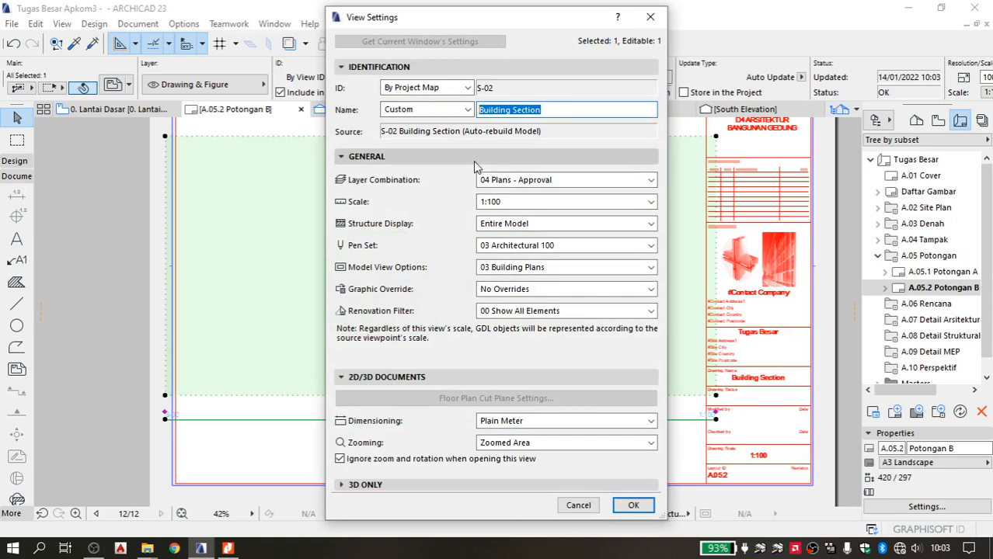
{"action": "type", "text": "Poto"}
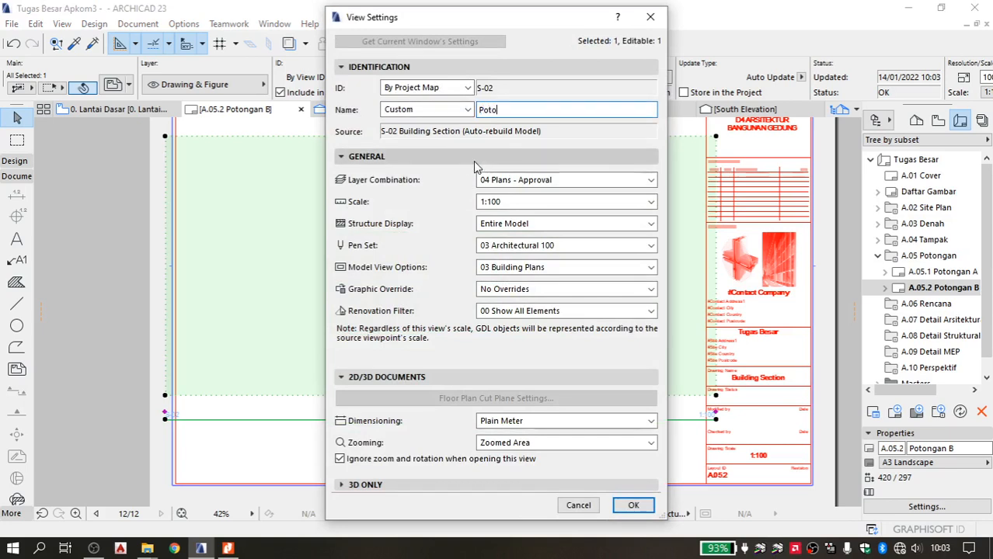
{"action": "type", "text": "ngan B"}
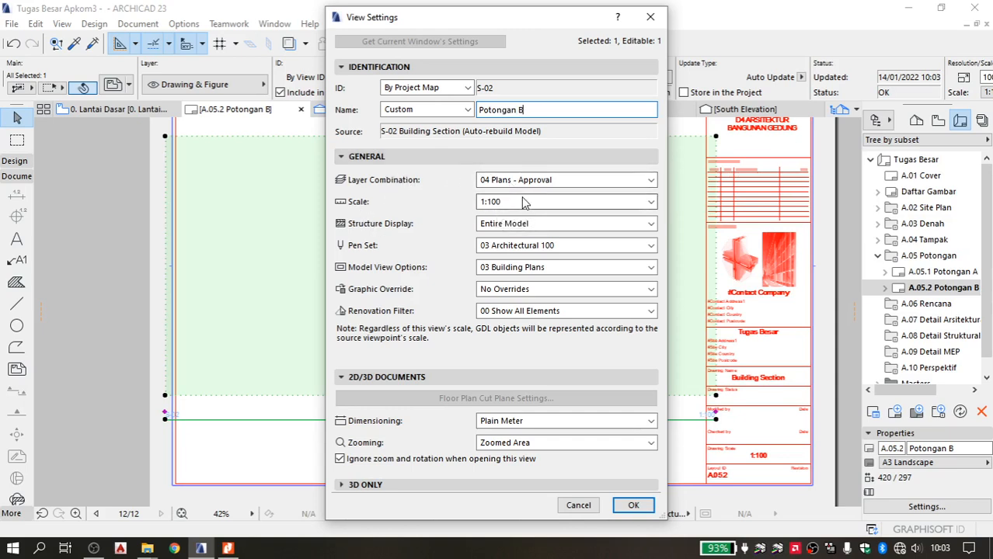
{"action": "left_click", "coordinate": [629, 506]}
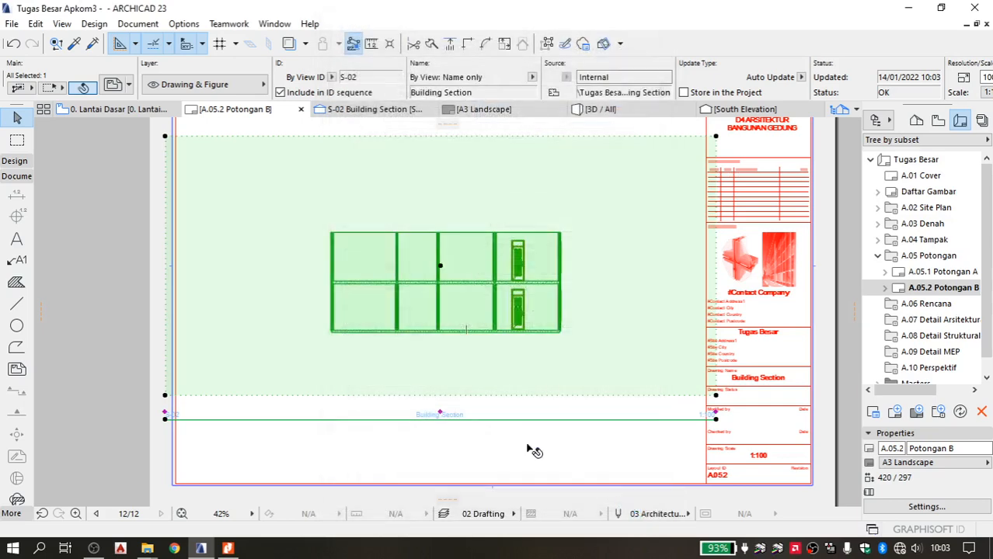
Shrink the Potongan B drawing proportionally from its two upper corners to about 1:111 so it clears the title block, and deselect it.
{"action": "left_click", "coordinate": [179, 142]}
{"action": "left_click", "coordinate": [324, 225]}
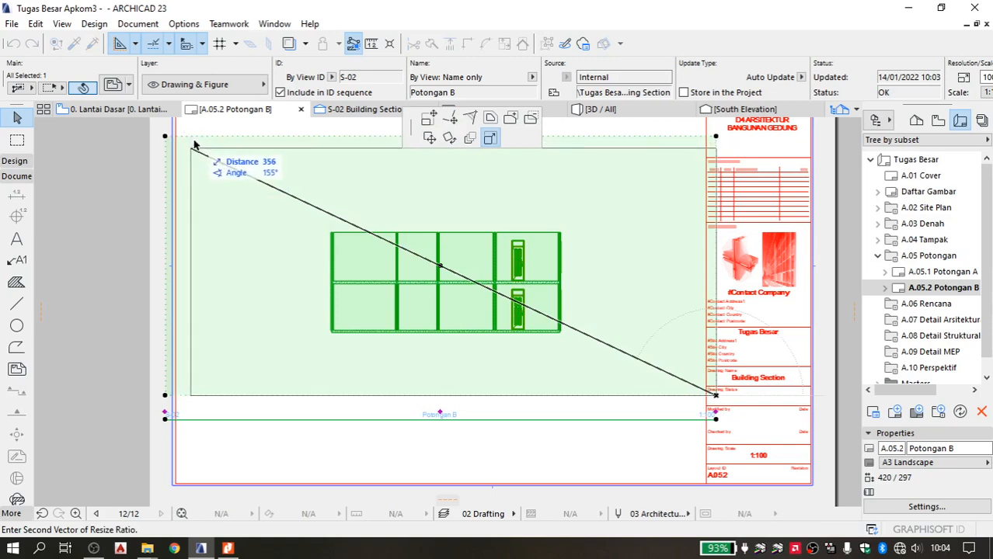
{"action": "left_click", "coordinate": [191, 148]}
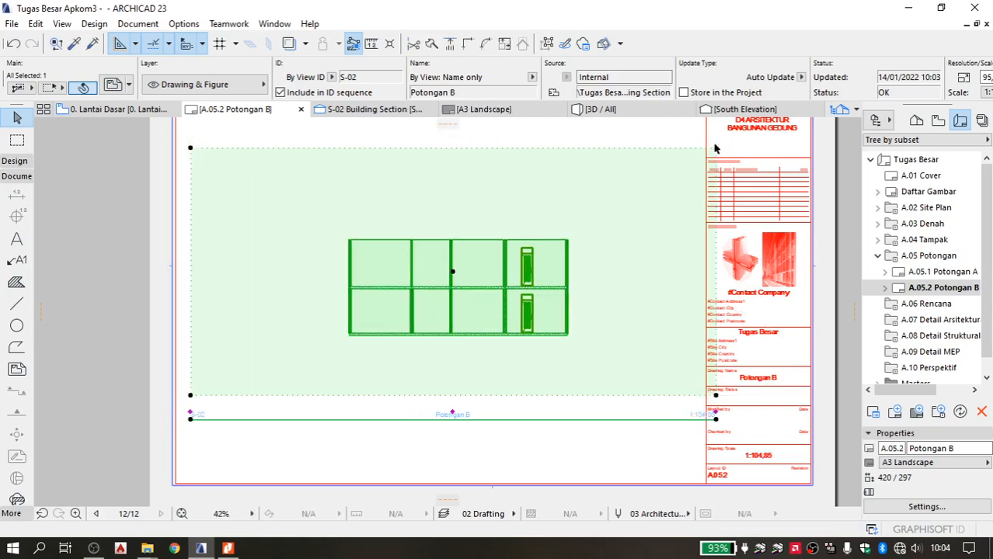
{"action": "left_click", "coordinate": [716, 148]}
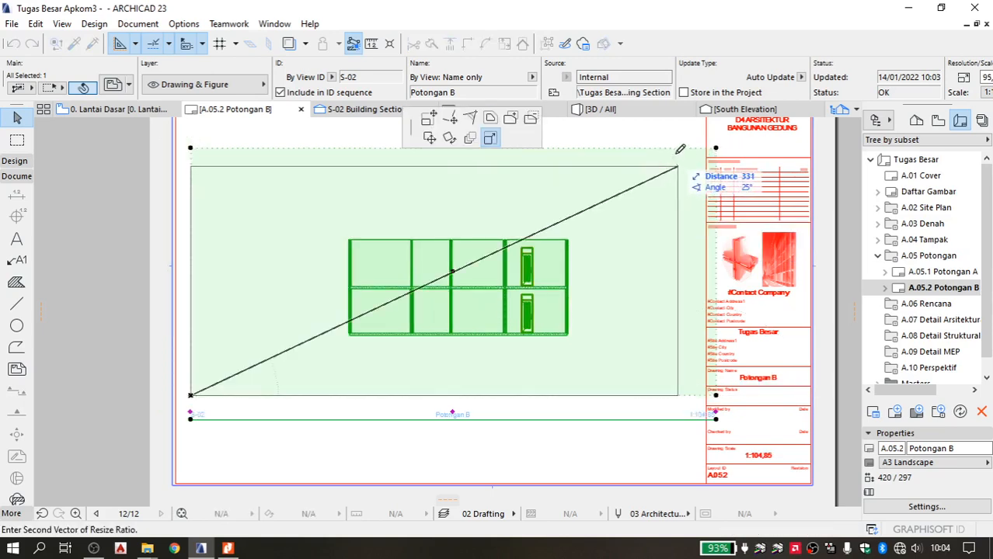
{"action": "left_click", "coordinate": [683, 152]}
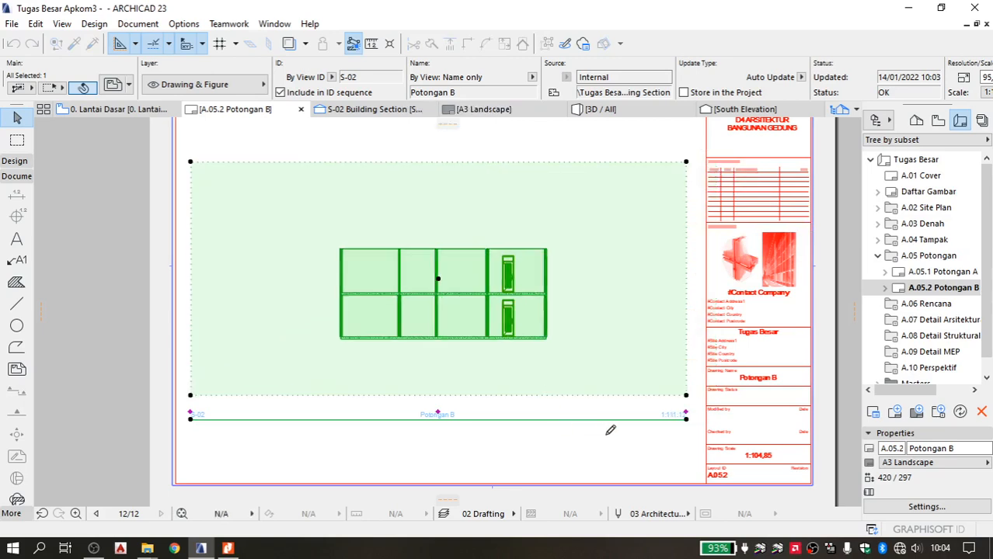
{"action": "left_click", "coordinate": [558, 465]}
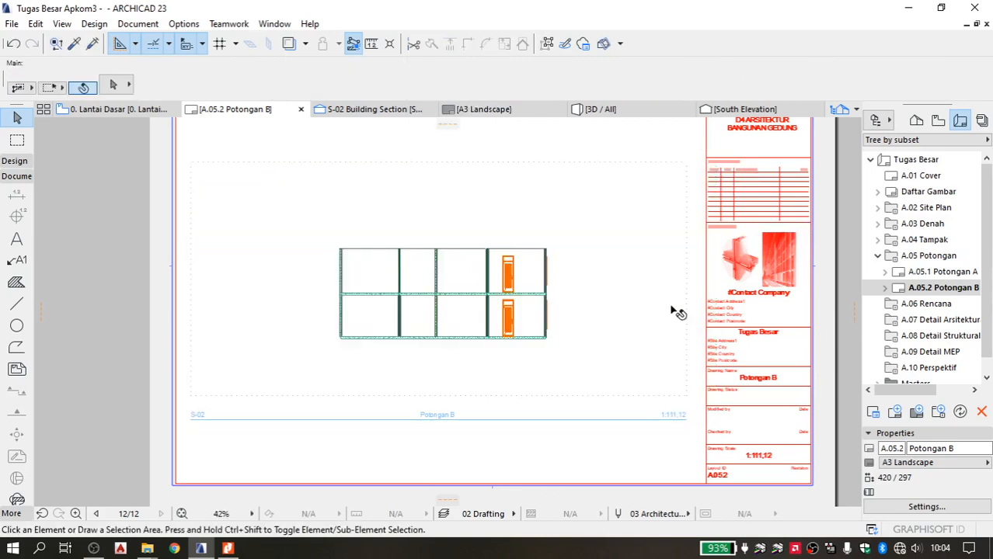
Create a layout named Rencana Pondasi in the A.06 Rencana subset using the A3 Landscape master layout.
{"action": "left_click", "coordinate": [878, 256]}
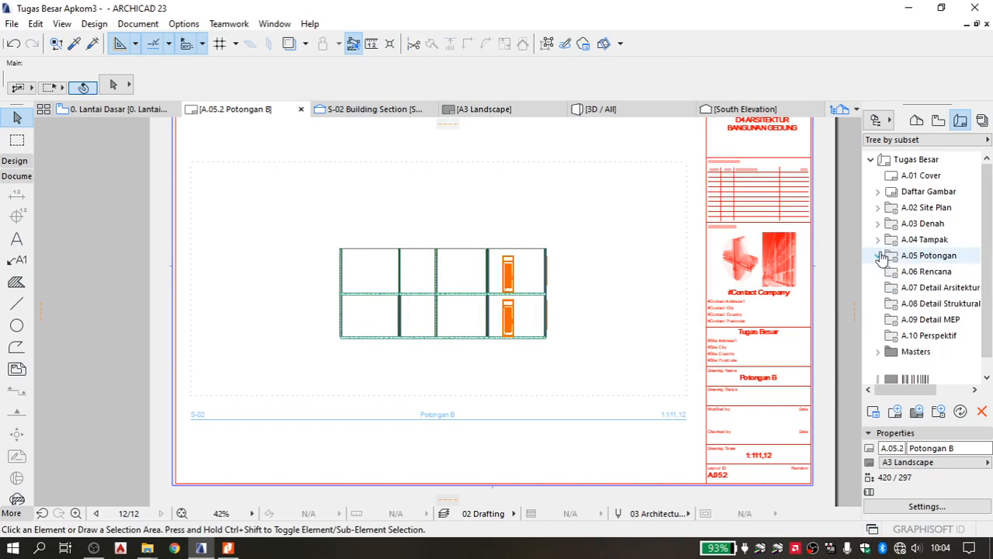
{"action": "left_click", "coordinate": [915, 273]}
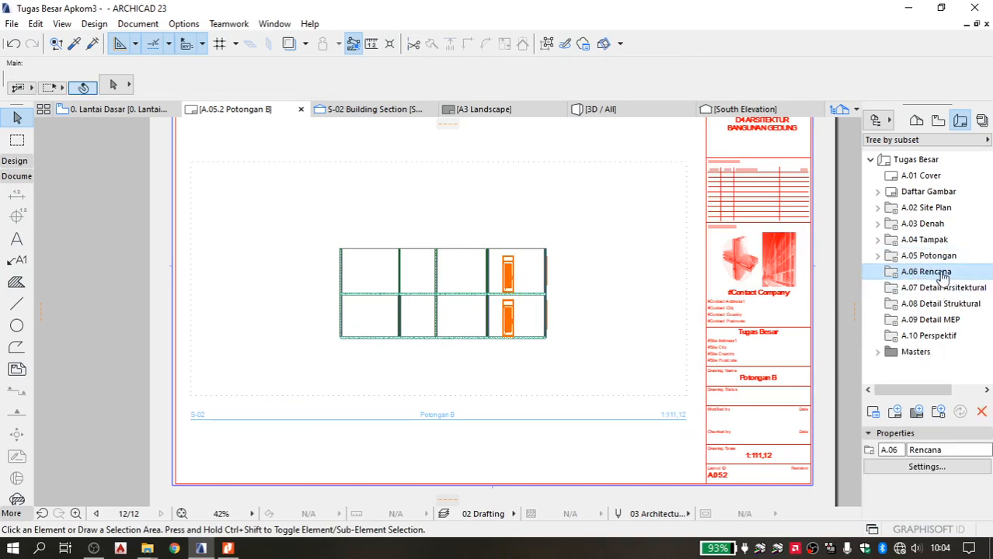
{"action": "left_click", "coordinate": [895, 414]}
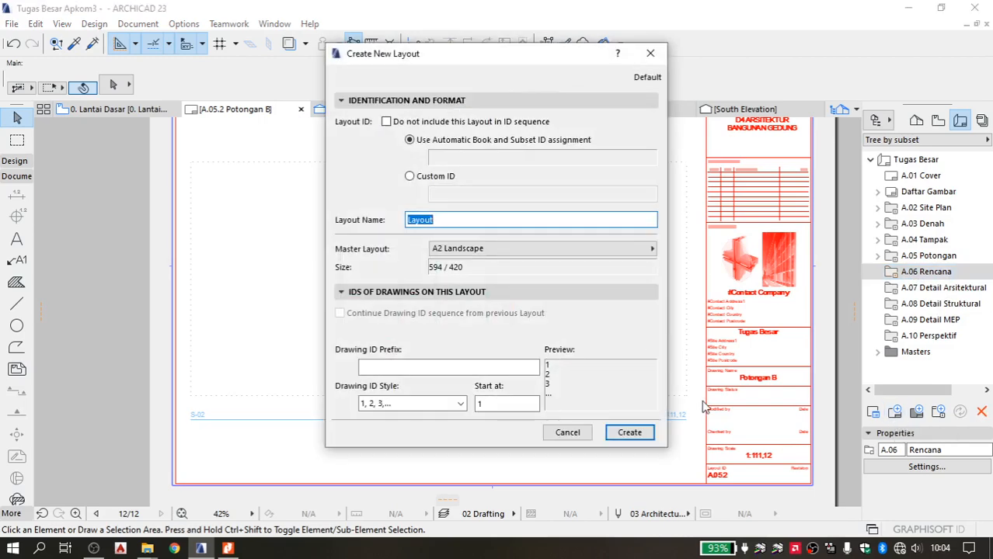
{"action": "type", "text": "Rencana Pondasi"}
{"action": "left_click", "coordinate": [565, 246]}
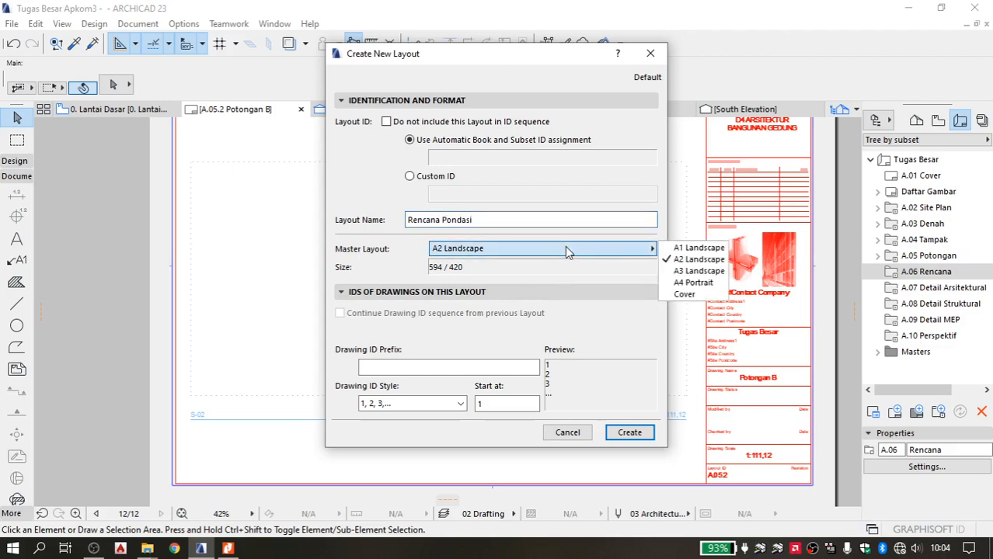
{"action": "left_click", "coordinate": [685, 261]}
{"action": "left_click", "coordinate": [630, 433]}
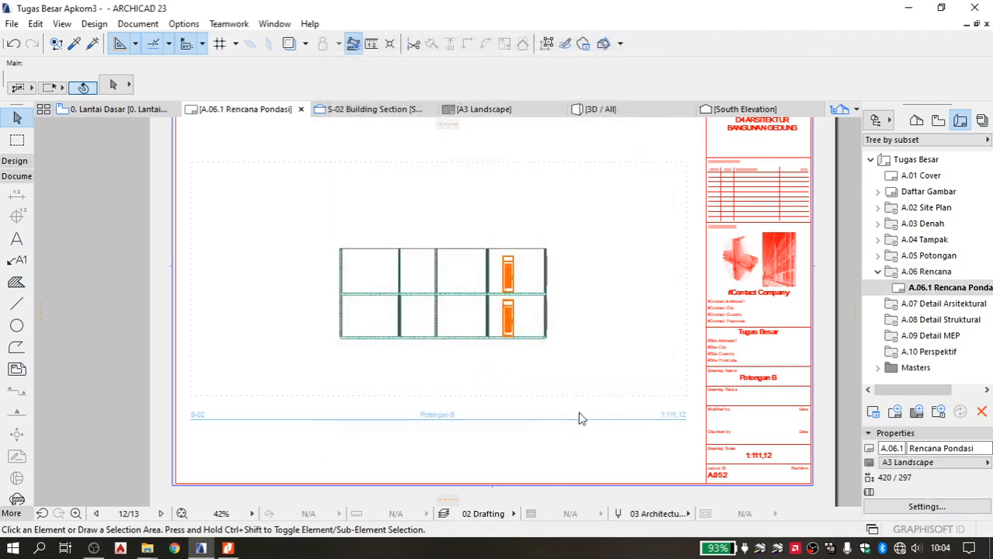
Create a layout named Rencana Lantai in the A.06 Rencana subset using the A3 Landscape master layout.
{"action": "scroll", "coordinate": [346, 291], "scroll_direction": "up", "scroll_amount": 5}
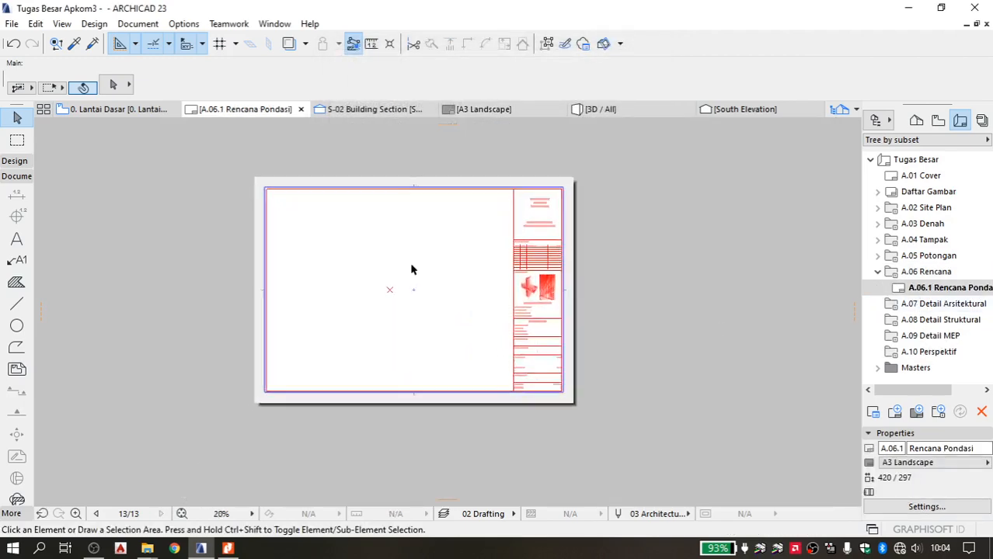
{"action": "middle_click_drag", "start_coordinate": [433, 294], "coordinate": [435, 304]}
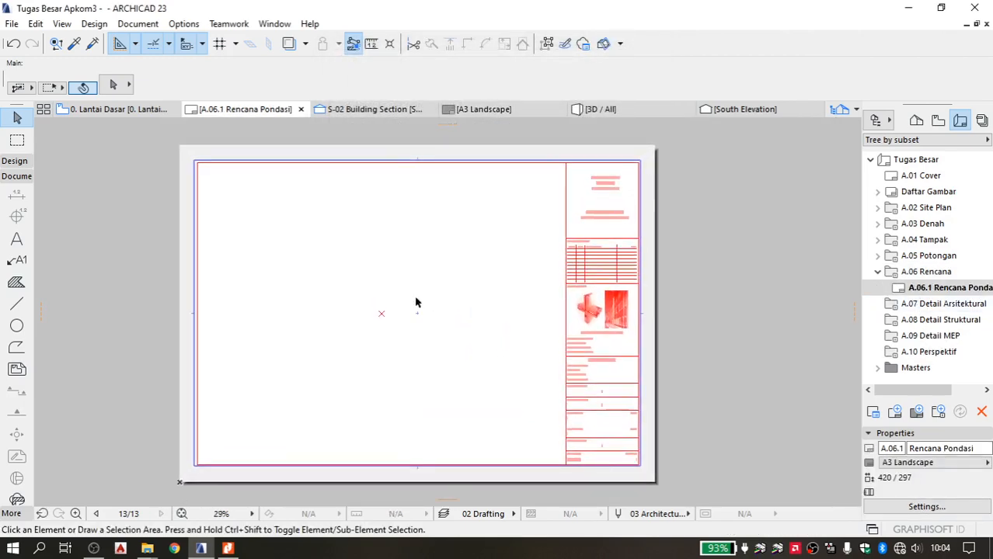
{"action": "left_click", "coordinate": [939, 275]}
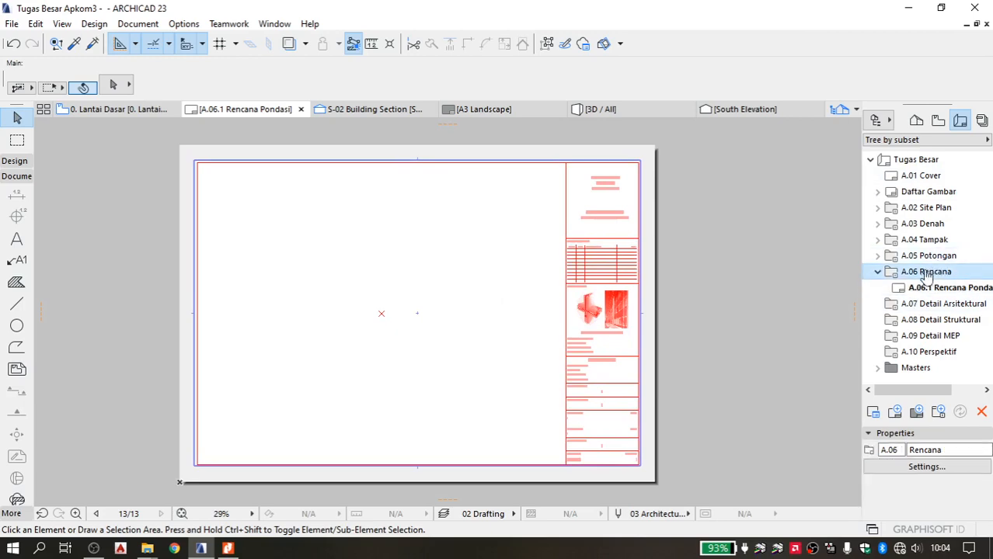
{"action": "left_click", "coordinate": [894, 411]}
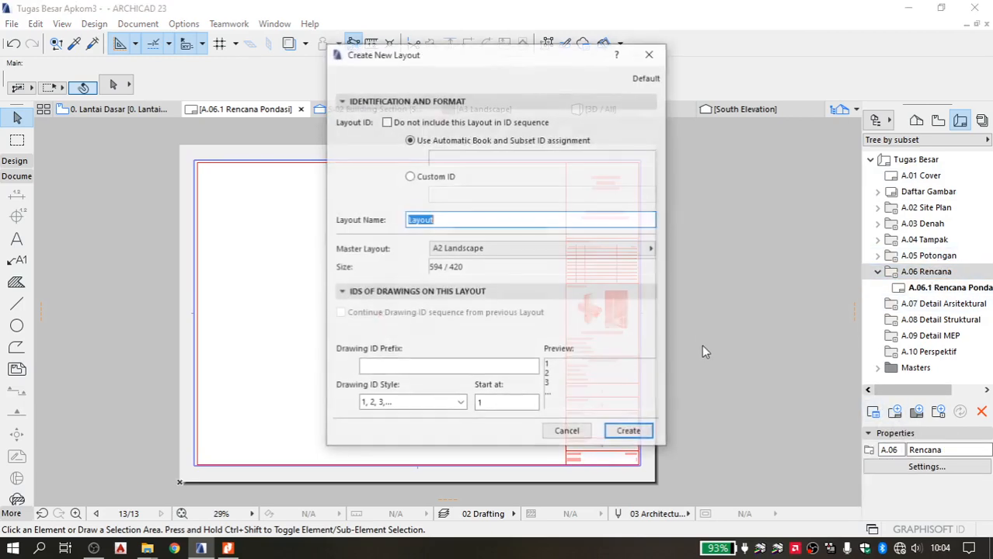
{"action": "type", "text": "Rencana Lantai"}
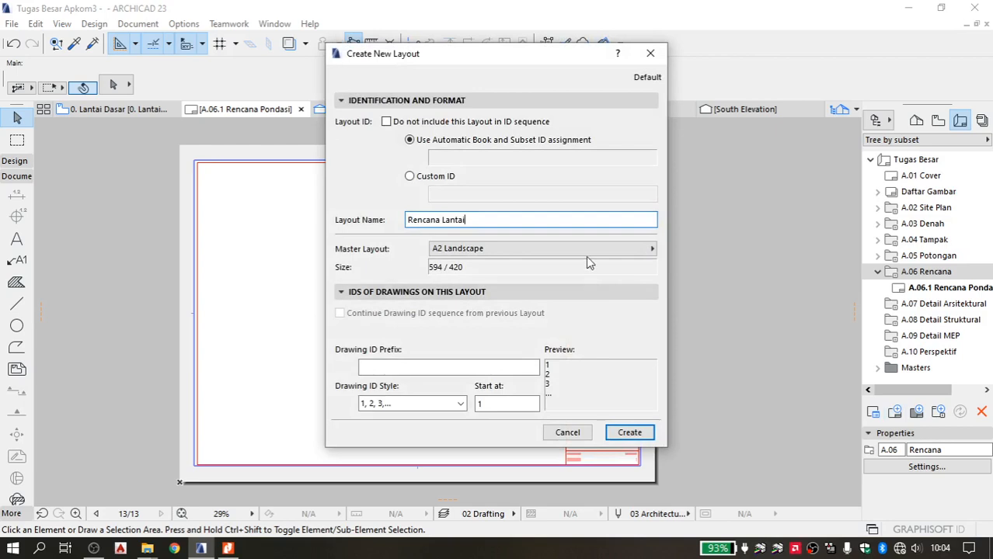
{"action": "left_click", "coordinate": [589, 250]}
{"action": "left_click", "coordinate": [676, 259]}
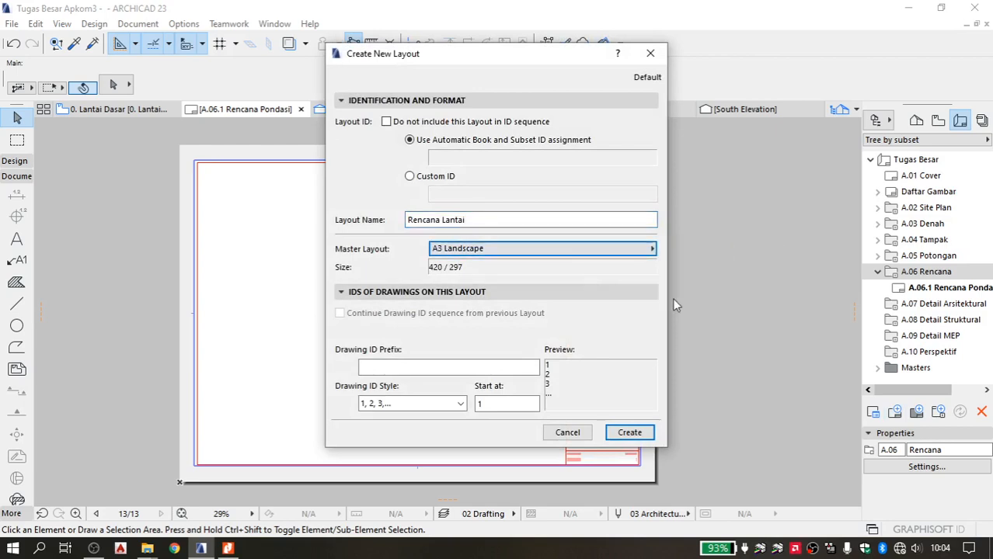
{"action": "left_click", "coordinate": [629, 432]}
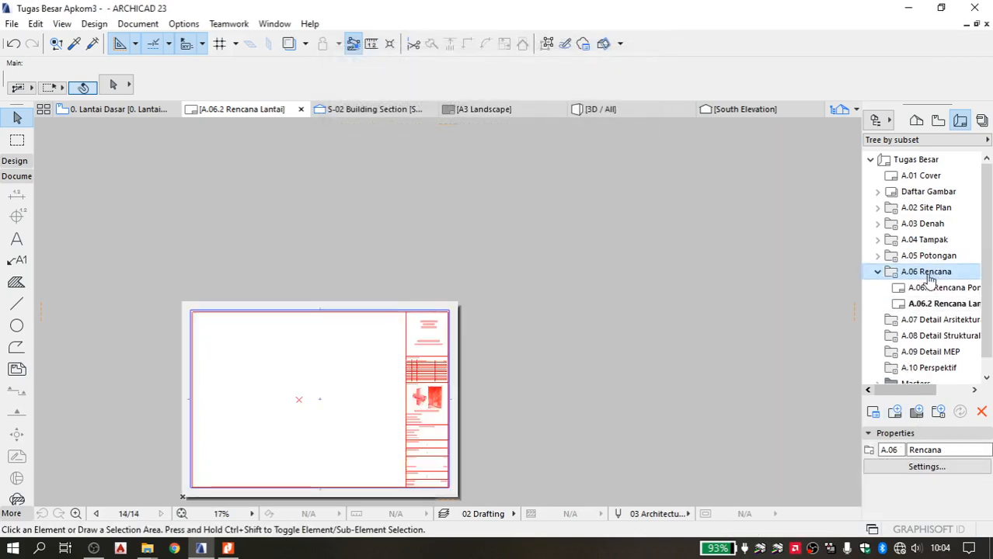
Create a layout named Rencana Dinding in the A.06 Rencana subset using the A3 Landscape master layout.
{"action": "middle_click_drag", "start_coordinate": [494, 379], "coordinate": [581, 270]}
{"action": "scroll", "coordinate": [519, 275], "scroll_direction": "up", "scroll_amount": 3}
{"action": "middle_click_drag", "start_coordinate": [519, 275], "coordinate": [646, 274]}
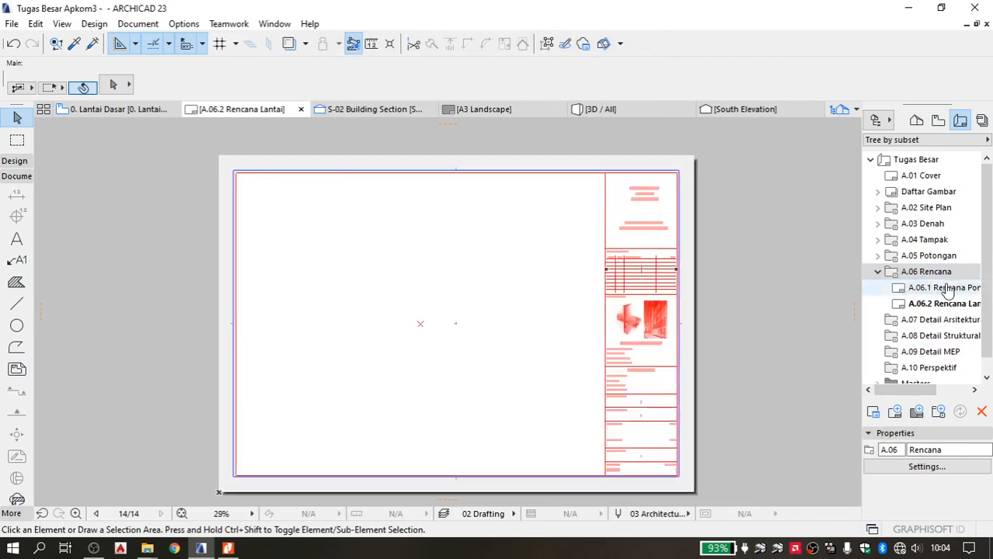
{"action": "left_click", "coordinate": [894, 413]}
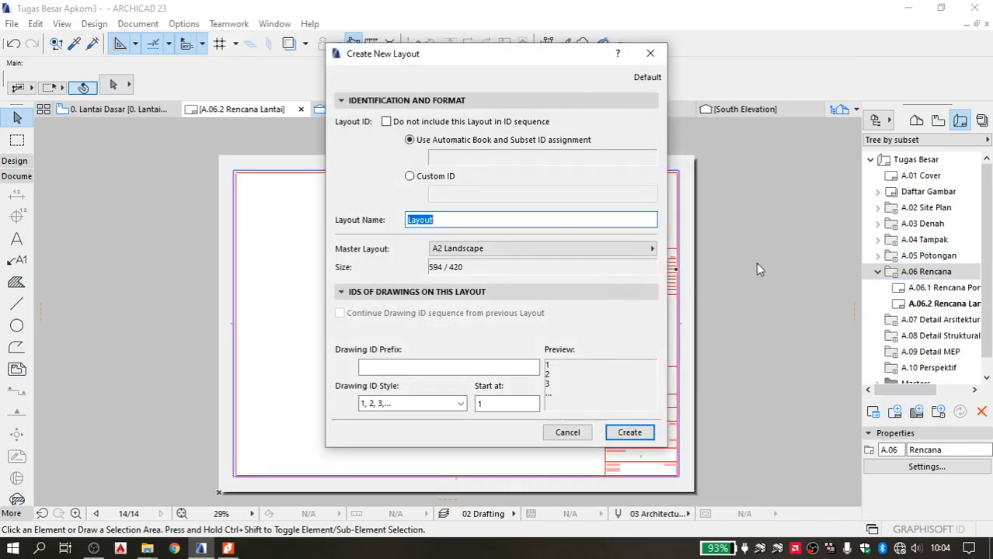
{"action": "type", "text": "Rencana Dinding"}
{"action": "left_click", "coordinate": [589, 248]}
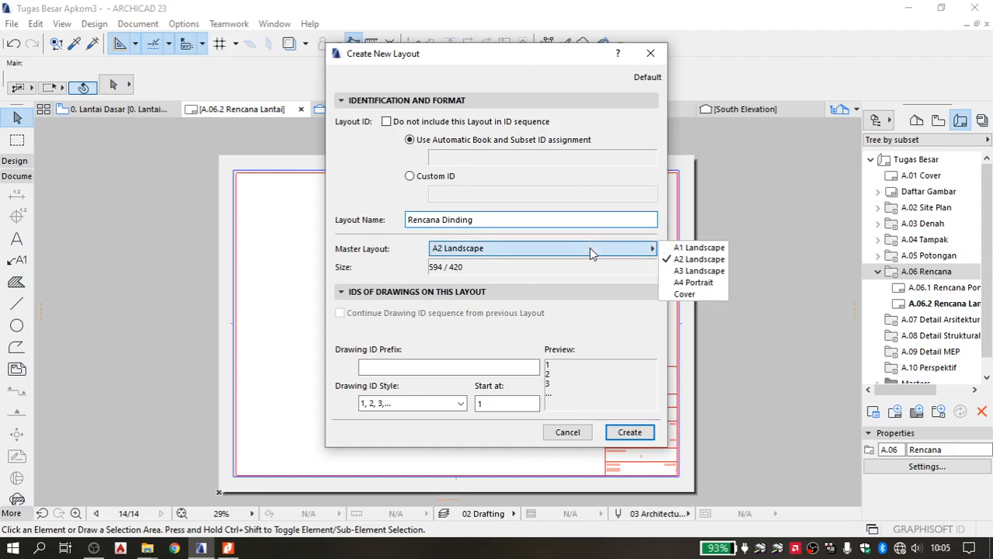
{"action": "left_click", "coordinate": [687, 261]}
{"action": "left_click", "coordinate": [628, 432]}
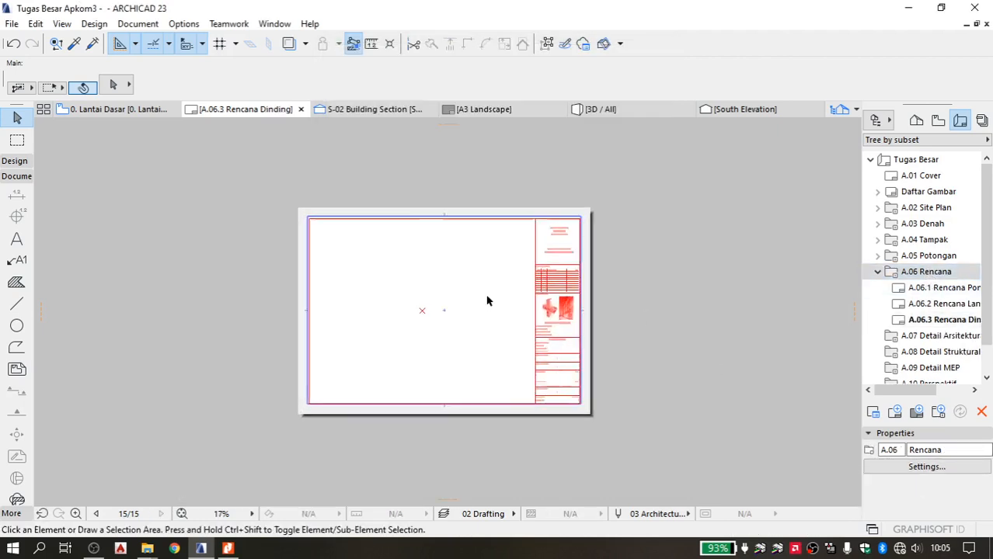
Create a layout named Rencana PJV in the A.06 Rencana subset using the A3 Landscape master layout.
{"action": "left_click", "coordinate": [898, 413]}
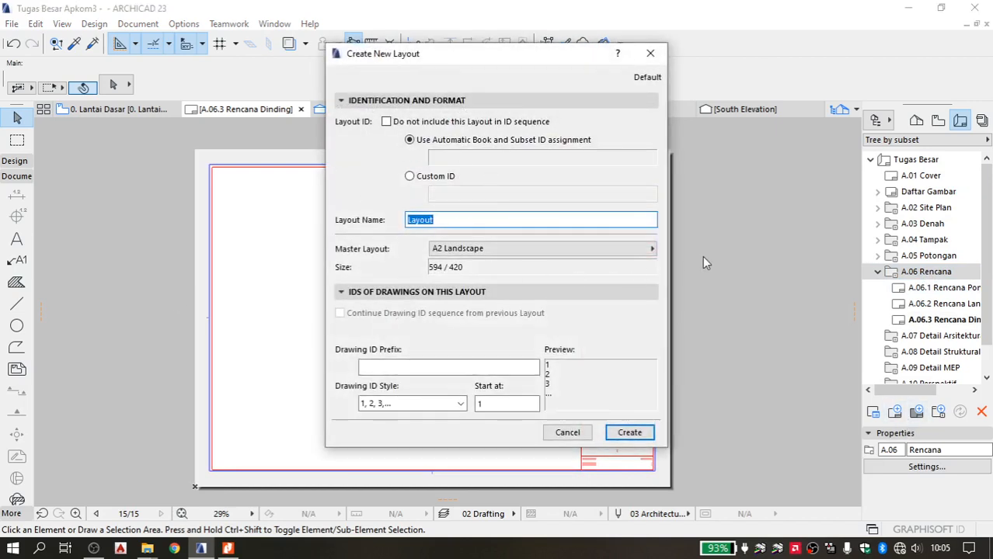
{"action": "type", "text": "Rencana PJV"}
{"action": "left_click", "coordinate": [505, 247]}
{"action": "left_click", "coordinate": [697, 269]}
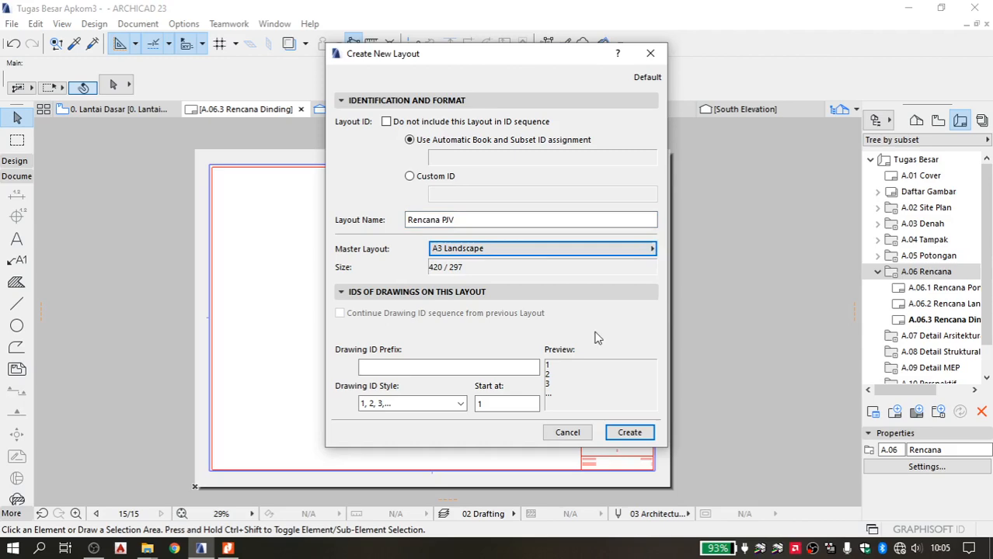
{"action": "left_click", "coordinate": [629, 432]}
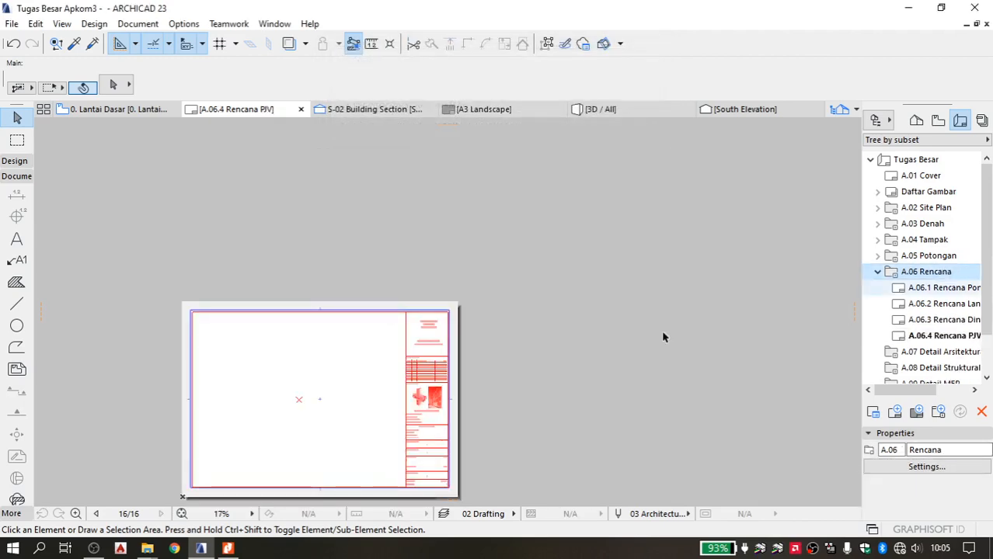
{"action": "scroll", "coordinate": [382, 390], "scroll_direction": "up", "scroll_amount": 3}
{"action": "middle_click_drag", "start_coordinate": [381, 389], "coordinate": [557, 290]}
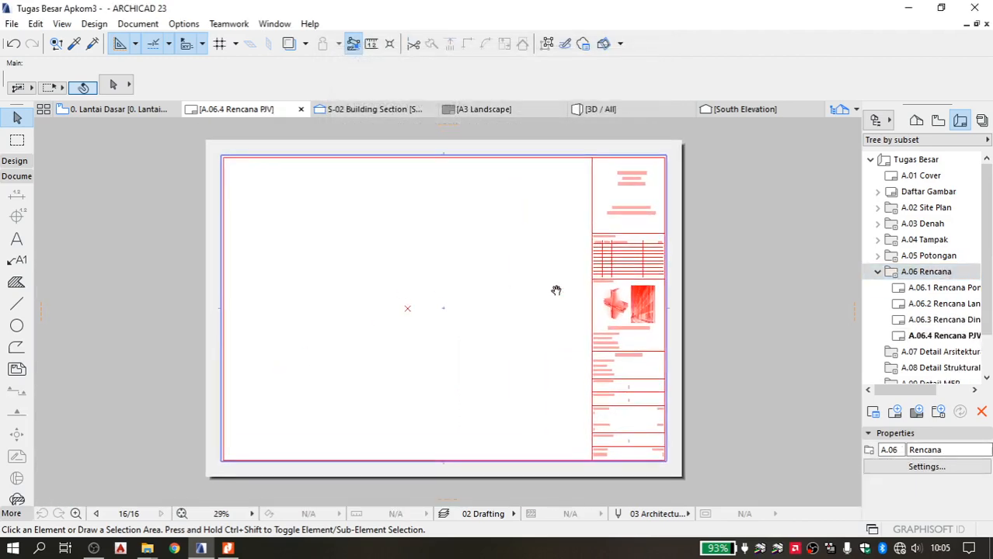
Create a layout named Rencana Plafond in the A.06 Rencana subset using the A3 Landscape master layout.
{"action": "left_click", "coordinate": [894, 412]}
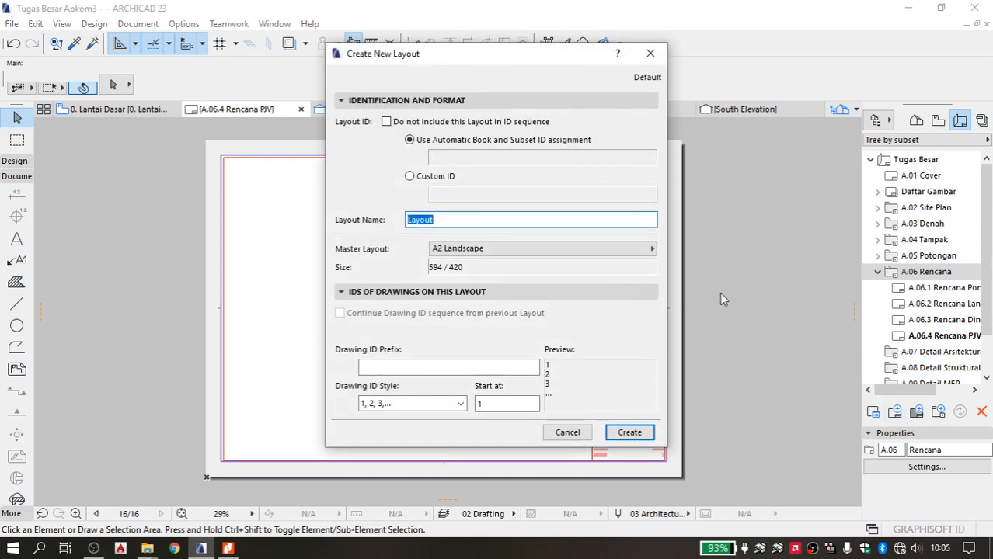
{"action": "type", "text": "Rencana Plafond"}
{"action": "left_click", "coordinate": [651, 249]}
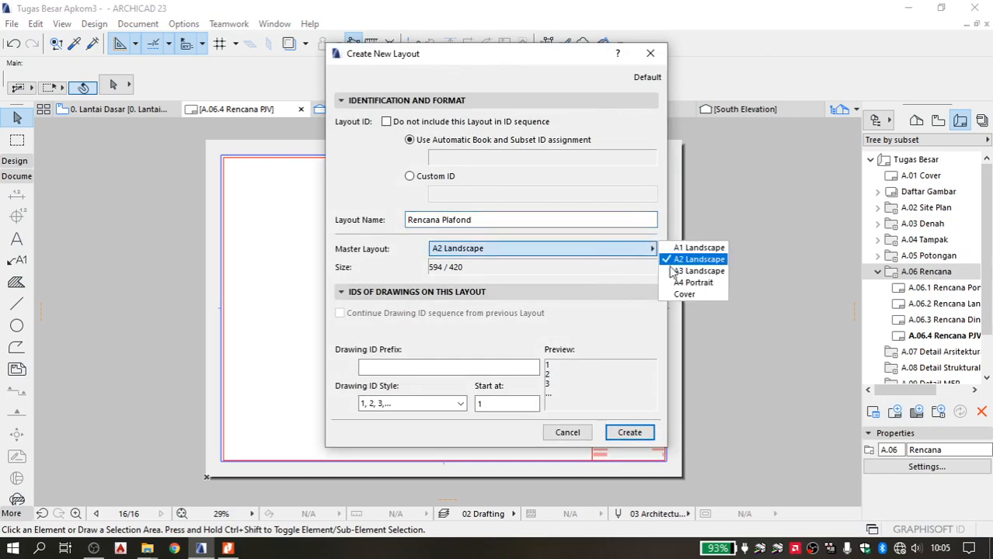
{"action": "left_click", "coordinate": [695, 268]}
{"action": "left_click", "coordinate": [630, 433]}
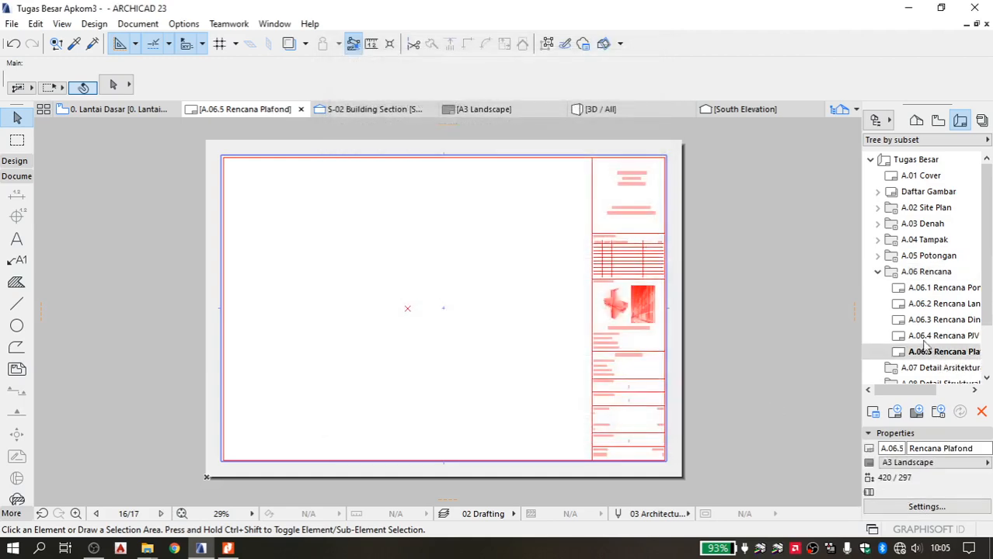
Create a layout named Rencana Atap in the A.06 Rencana subset, keeping the A2 Landscape master layout.
{"action": "left_click", "coordinate": [930, 276]}
{"action": "scroll", "coordinate": [383, 379], "scroll_direction": "up", "scroll_amount": 4}
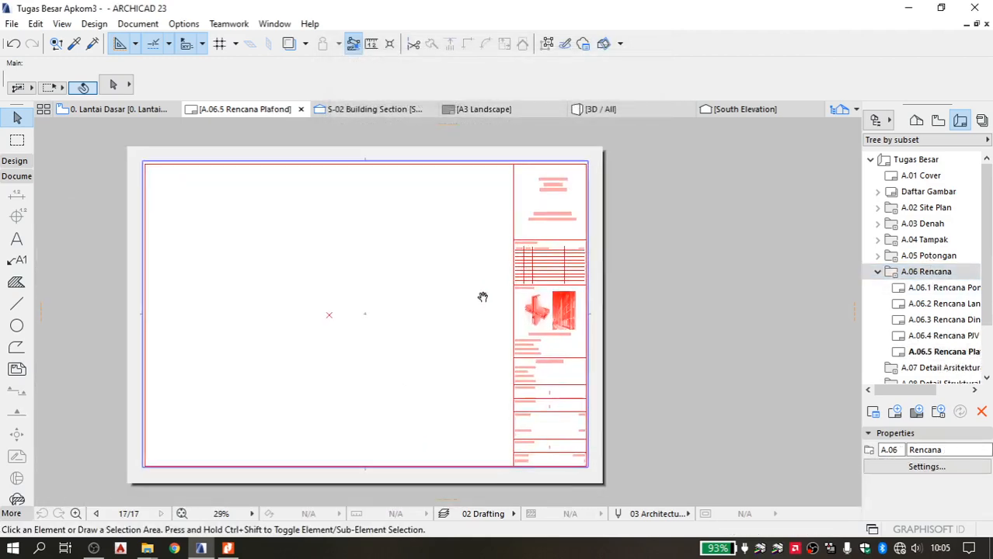
{"action": "left_click", "coordinate": [894, 411]}
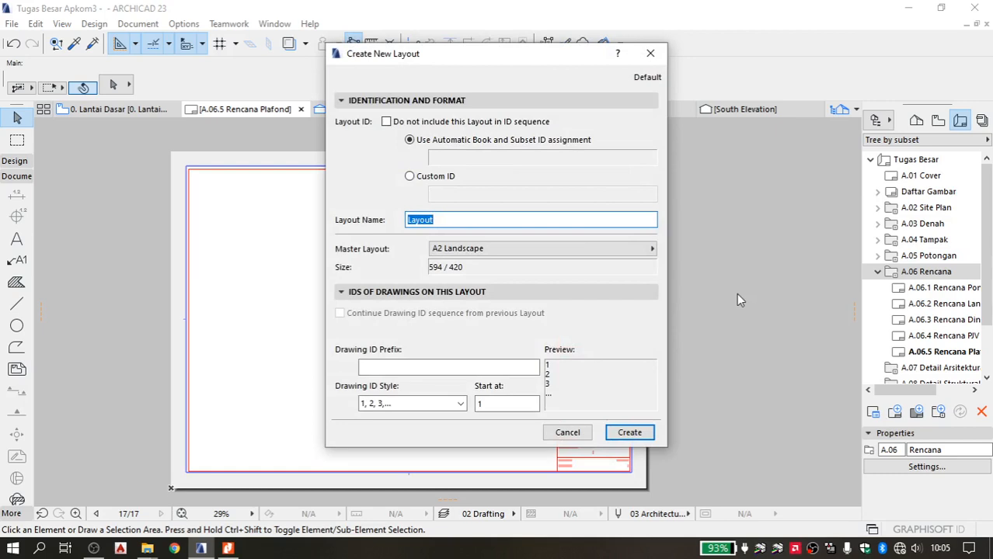
{"action": "type", "text": "Rencana Atap"}
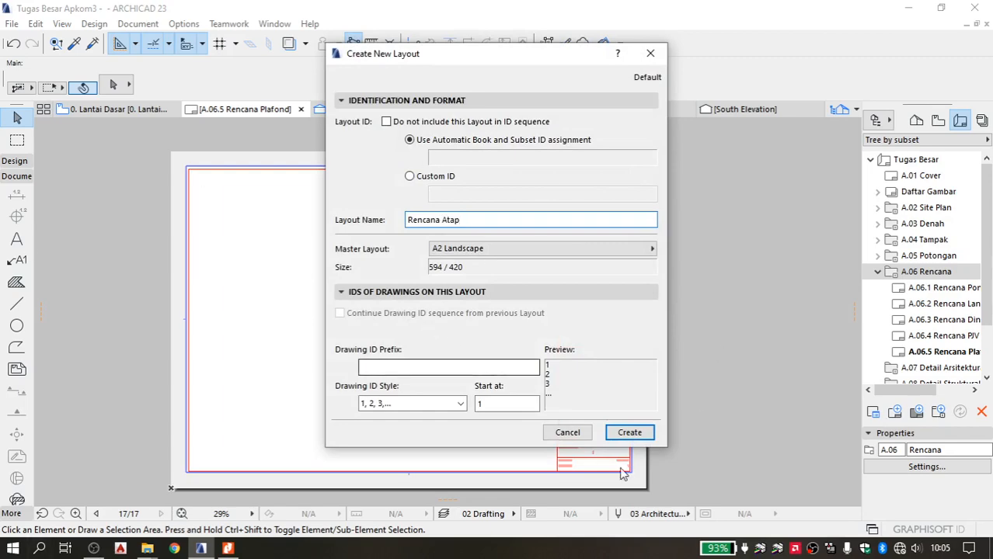
{"action": "left_click", "coordinate": [630, 433]}
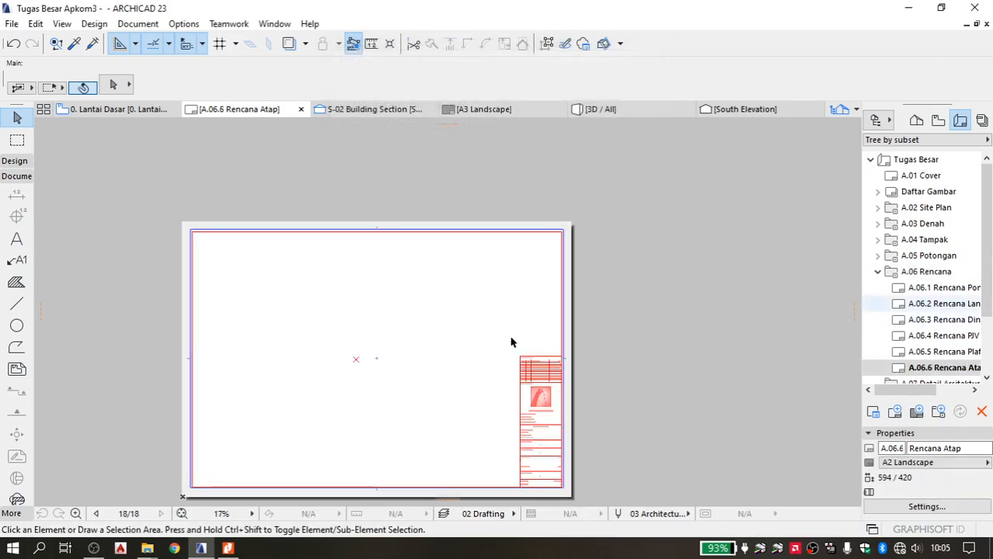
{"action": "middle_click_drag", "start_coordinate": [368, 372], "coordinate": [483, 306]}
{"action": "scroll", "coordinate": [539, 289], "scroll_direction": "up", "scroll_amount": 1}
{"action": "middle_click_drag", "start_coordinate": [584, 281], "coordinate": [565, 296]}
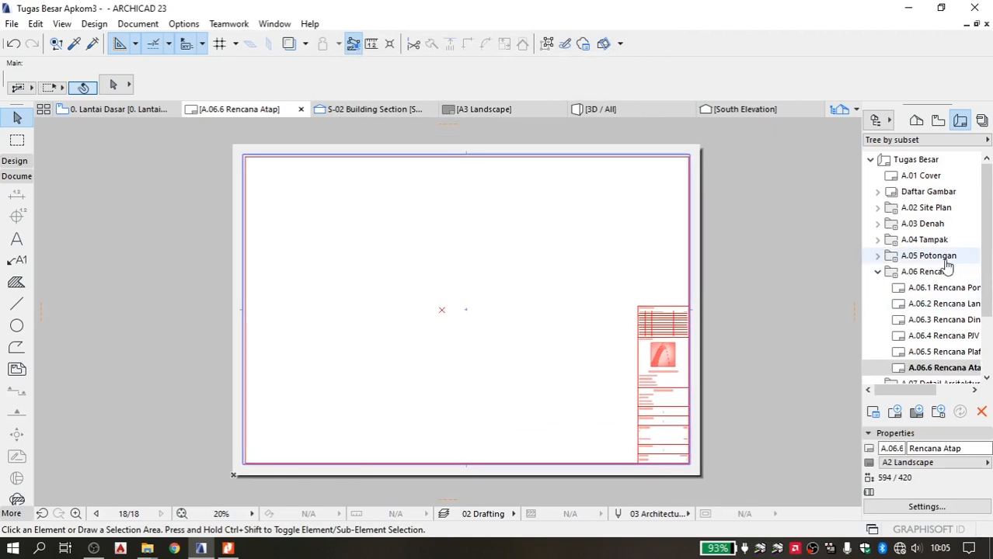
Collapse the A.06 Rencana subset and create a Detail PJV layout in A.07 Detail Arsitektural with the A3 Landscape master layout.
{"action": "left_click", "coordinate": [878, 271]}
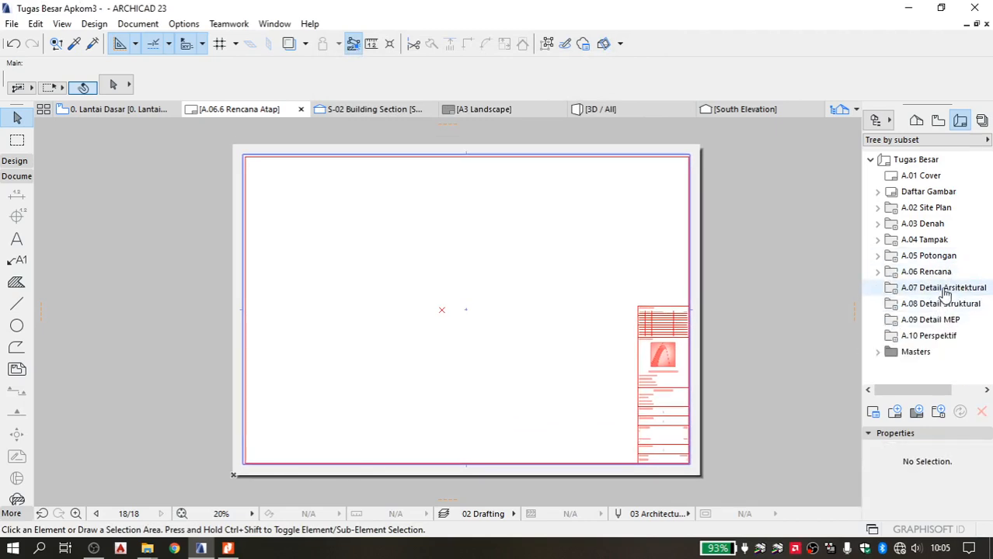
{"action": "left_click", "coordinate": [944, 289]}
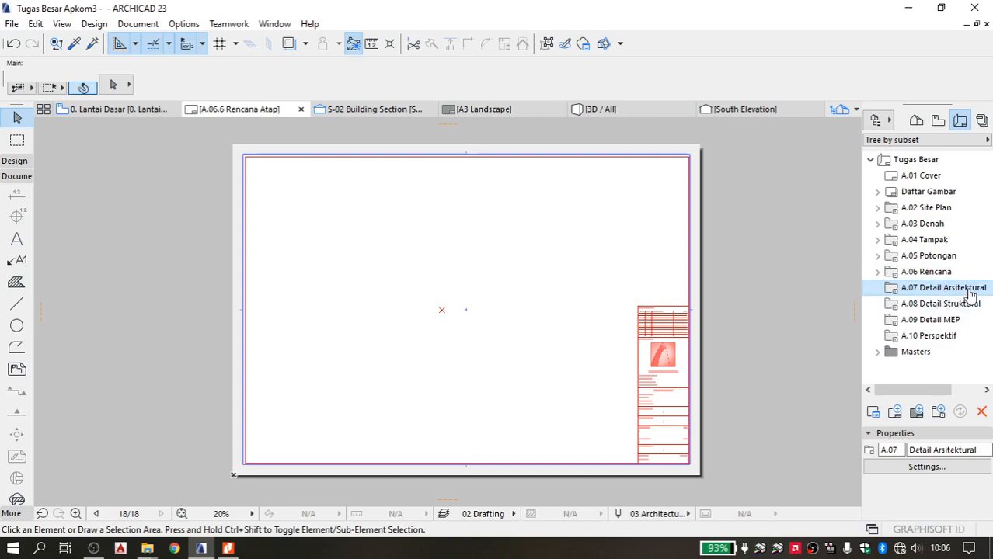
{"action": "left_click", "coordinate": [894, 412]}
{"action": "type", "text": "Detail PJV"}
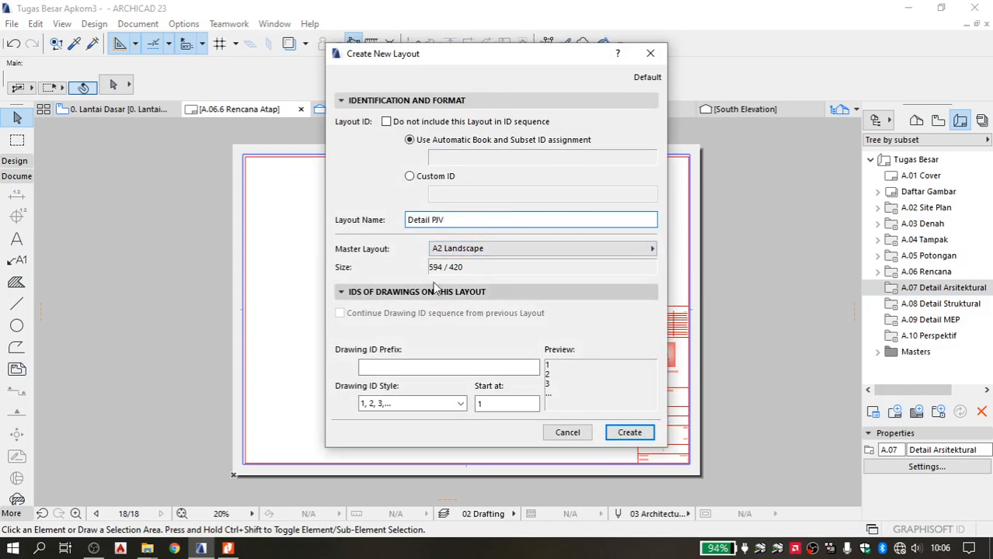
{"action": "left_click", "coordinate": [522, 250]}
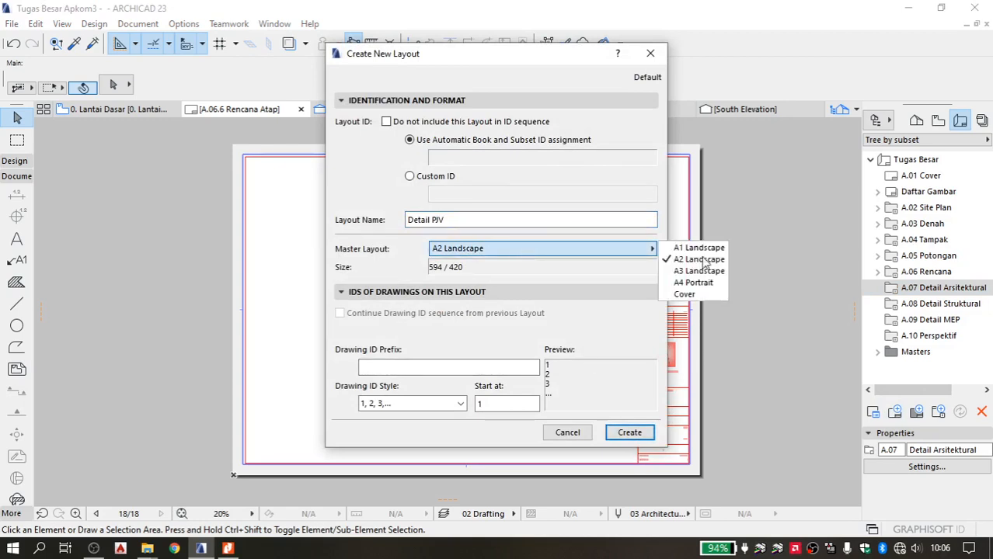
{"action": "left_click", "coordinate": [699, 268]}
{"action": "left_click", "coordinate": [629, 432]}
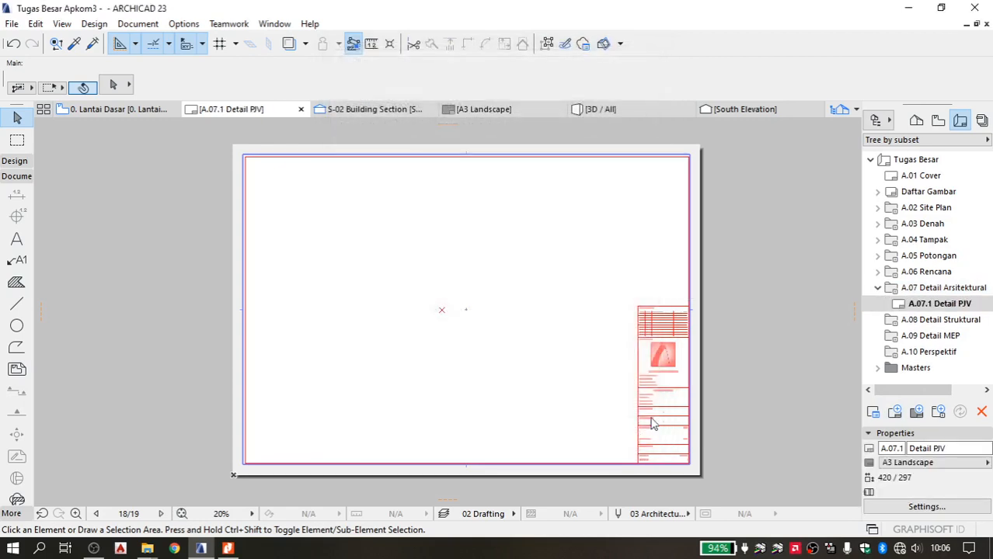
{"action": "scroll", "coordinate": [444, 361], "scroll_direction": "up", "scroll_amount": 2}
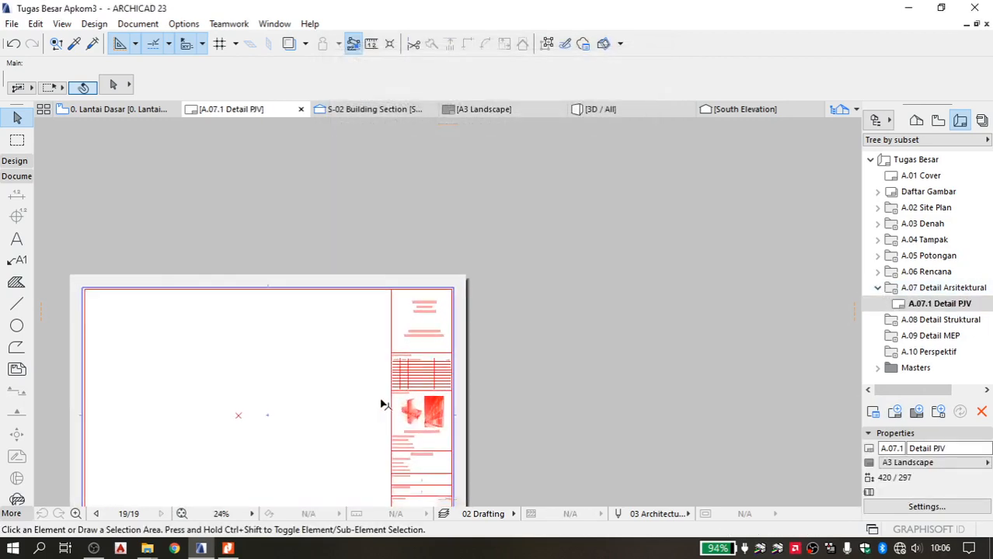
{"action": "middle_click_drag", "start_coordinate": [384, 398], "coordinate": [585, 279]}
{"action": "scroll", "coordinate": [585, 279], "scroll_direction": "up", "scroll_amount": 1}
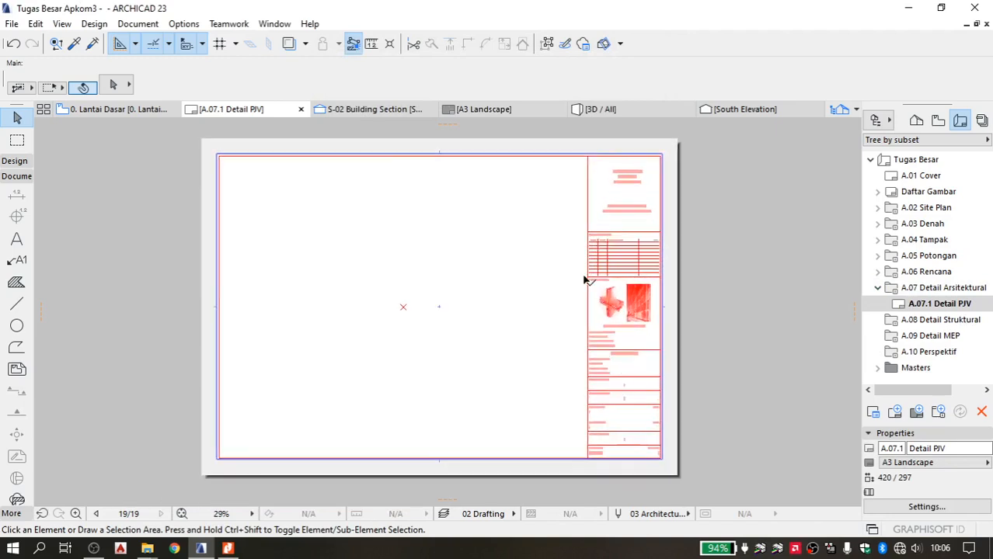
Create a layout named Detail Pondasi in the A.08 Detail Struktural subset using the A3 Landscape master layout, and collapse the subset.
{"action": "left_click", "coordinate": [878, 287]}
{"action": "left_click", "coordinate": [938, 304]}
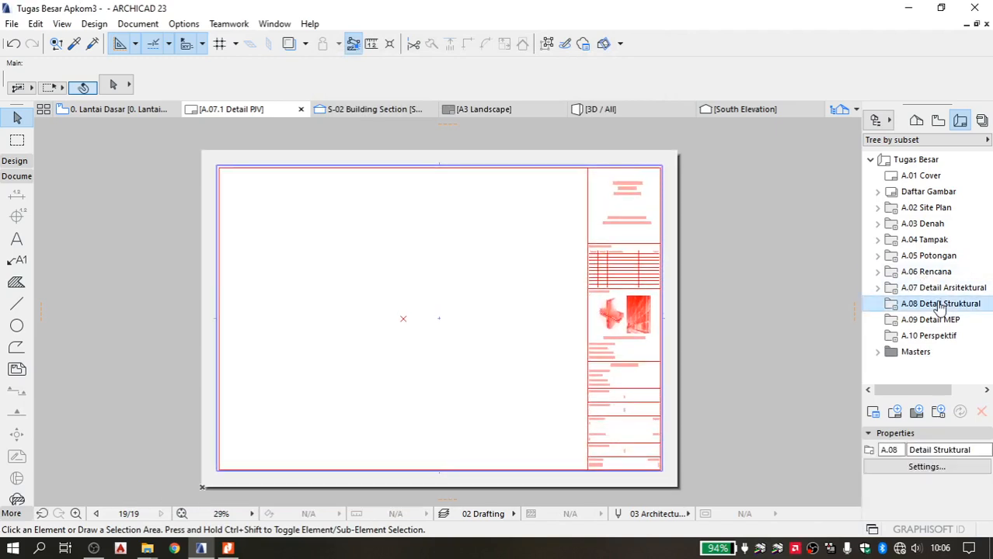
{"action": "left_click", "coordinate": [894, 411]}
{"action": "type", "text": "Detail Pondasi"}
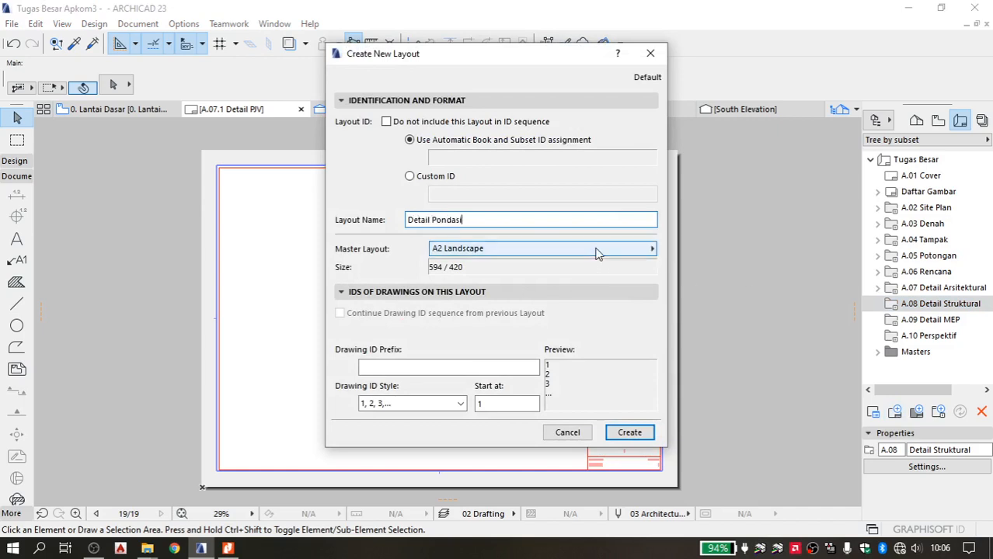
{"action": "left_click", "coordinate": [604, 248]}
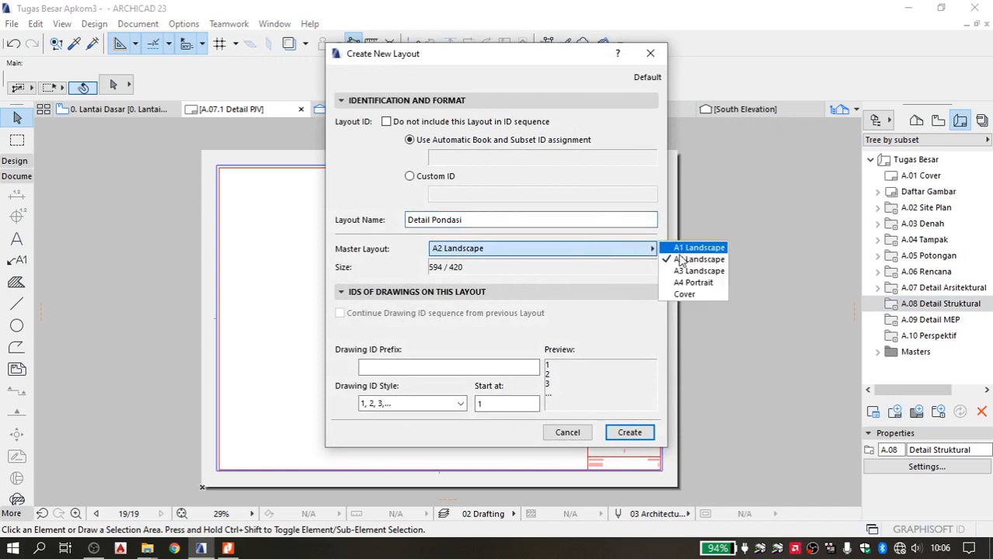
{"action": "left_click", "coordinate": [699, 270]}
{"action": "left_click", "coordinate": [642, 432]}
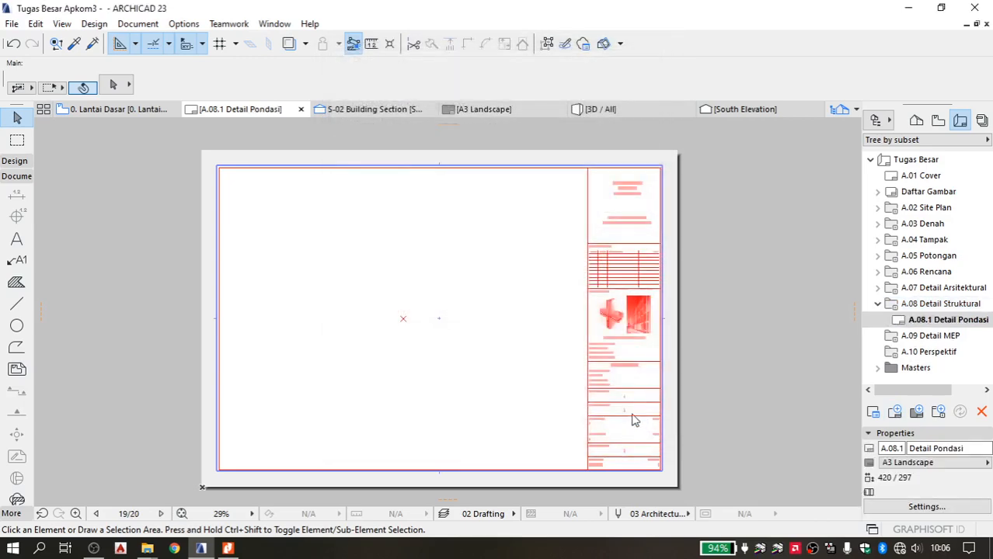
{"action": "left_click", "coordinate": [877, 306]}
{"action": "scroll", "coordinate": [303, 404], "scroll_direction": "up", "scroll_amount": 2}
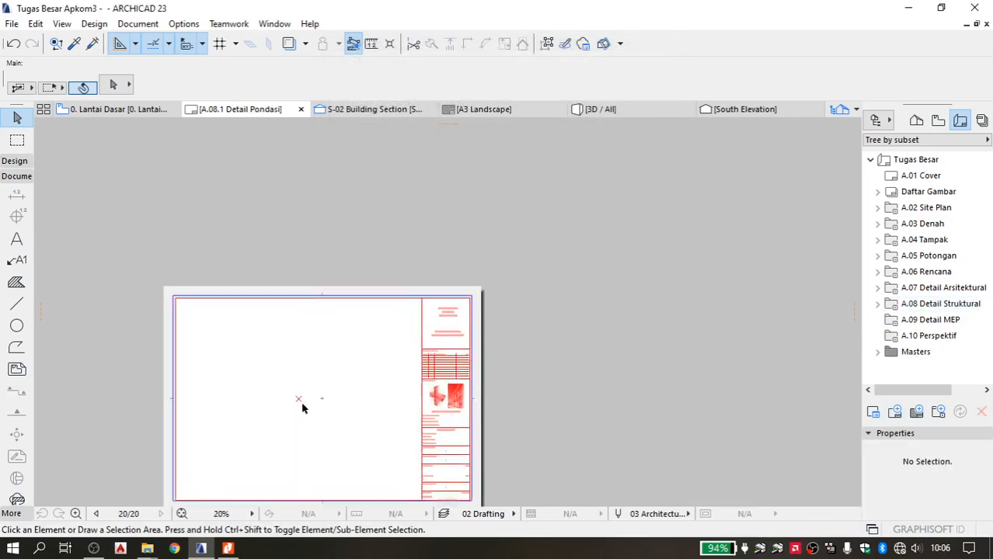
{"action": "middle_click_drag", "start_coordinate": [302, 403], "coordinate": [468, 327]}
{"action": "scroll", "coordinate": [468, 301], "scroll_direction": "up", "scroll_amount": 1}
{"action": "scroll", "coordinate": [469, 303], "scroll_direction": "up", "scroll_amount": 4}
{"action": "scroll", "coordinate": [449, 349], "scroll_direction": "down", "scroll_amount": 2}
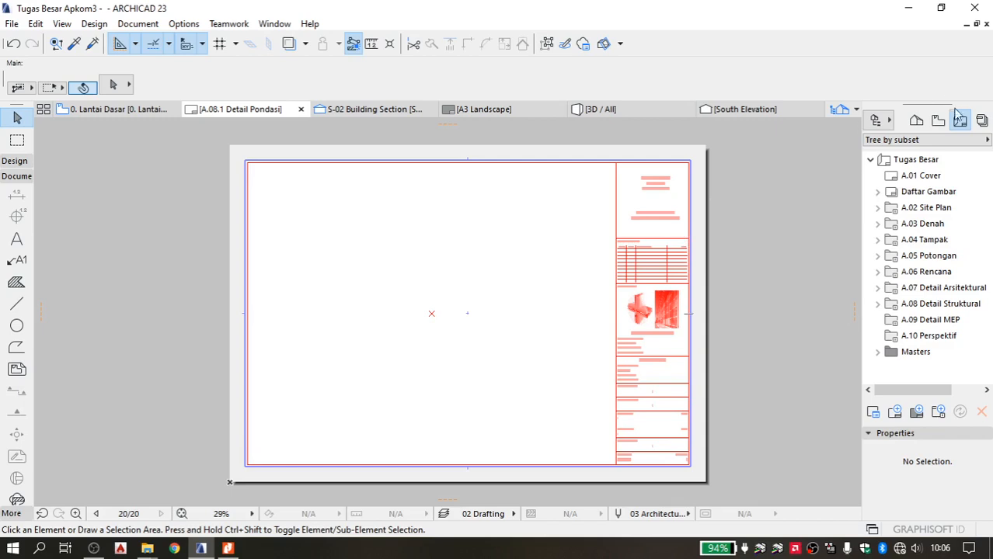
Show the 2 - Layouts publisher set and collapse its A.03 Denah and A.04 Tampak folders.
{"action": "left_click", "coordinate": [981, 121]}
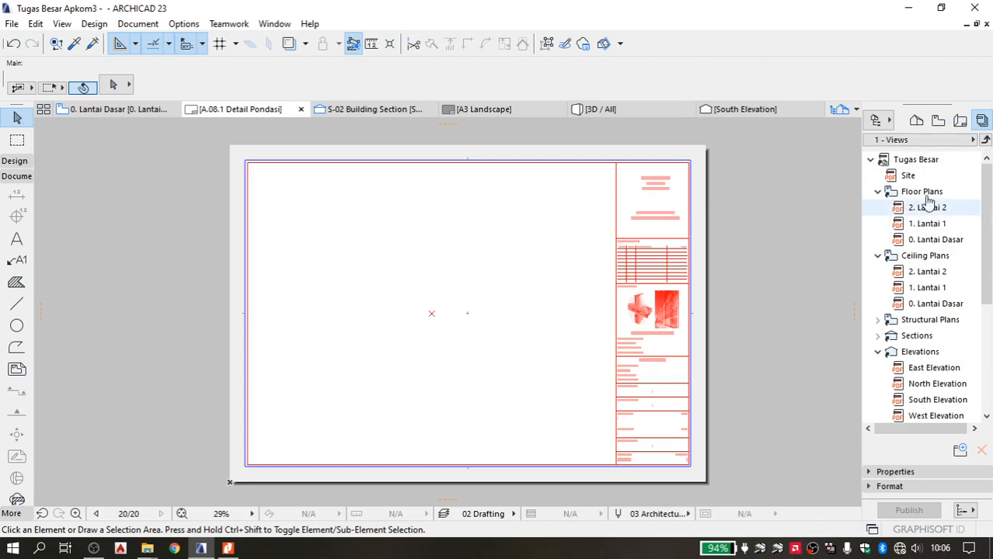
{"action": "left_click", "coordinate": [914, 142]}
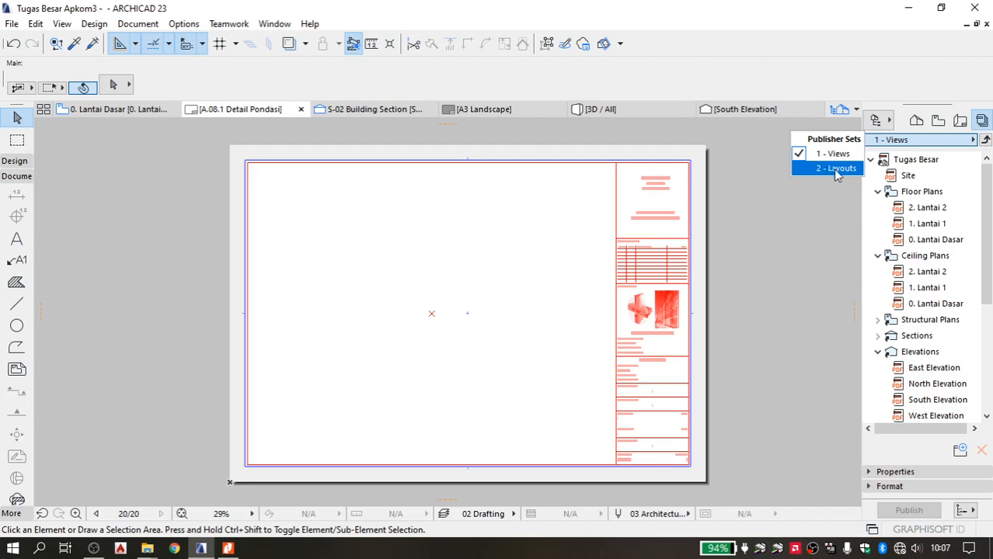
{"action": "left_click", "coordinate": [836, 169]}
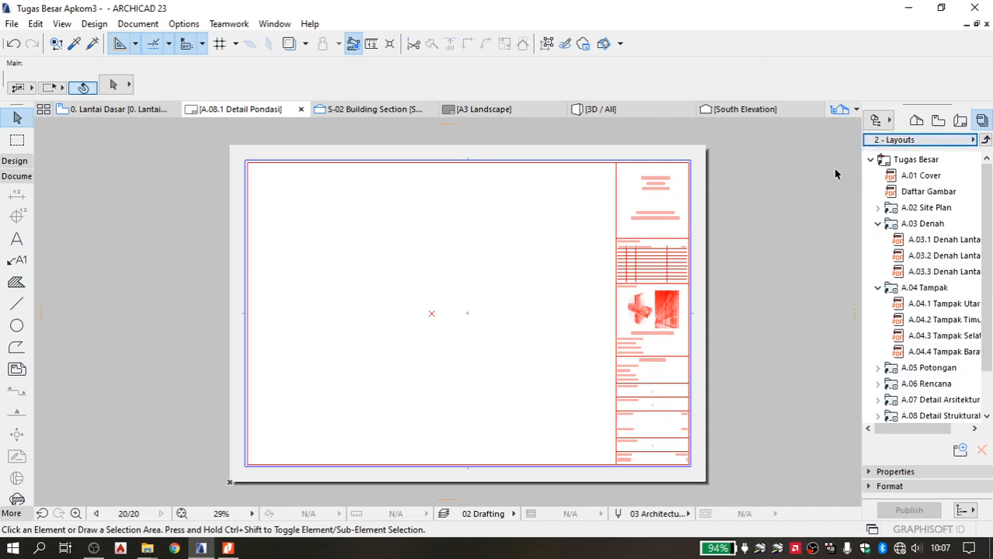
{"action": "left_click", "coordinate": [877, 223]}
{"action": "left_click", "coordinate": [877, 240]}
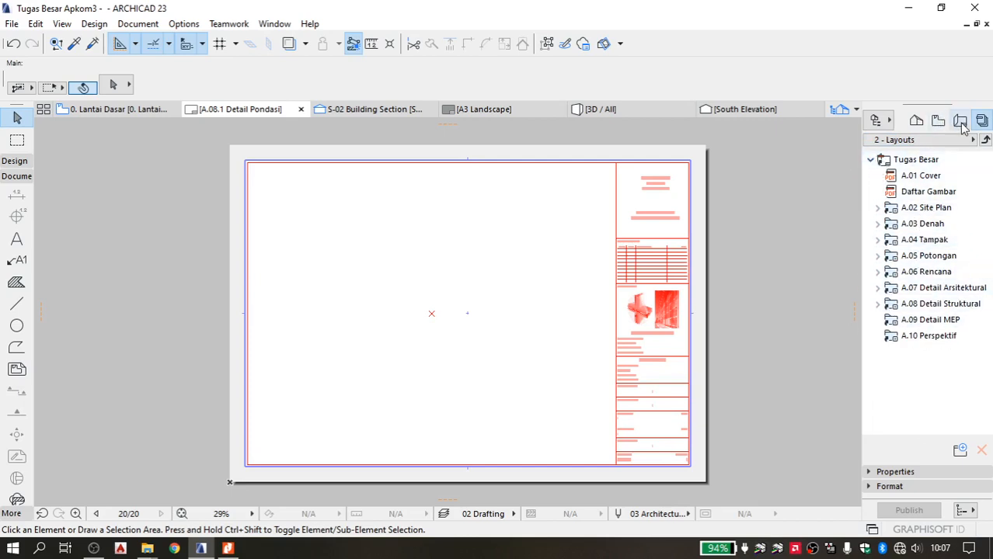
Look through the items of the layouts publisher set, expand A.03 Denah and select the A.03.1 Denah Lantai Dasar layout.
{"action": "left_click", "coordinate": [931, 161]}
{"action": "left_click", "coordinate": [927, 177]}
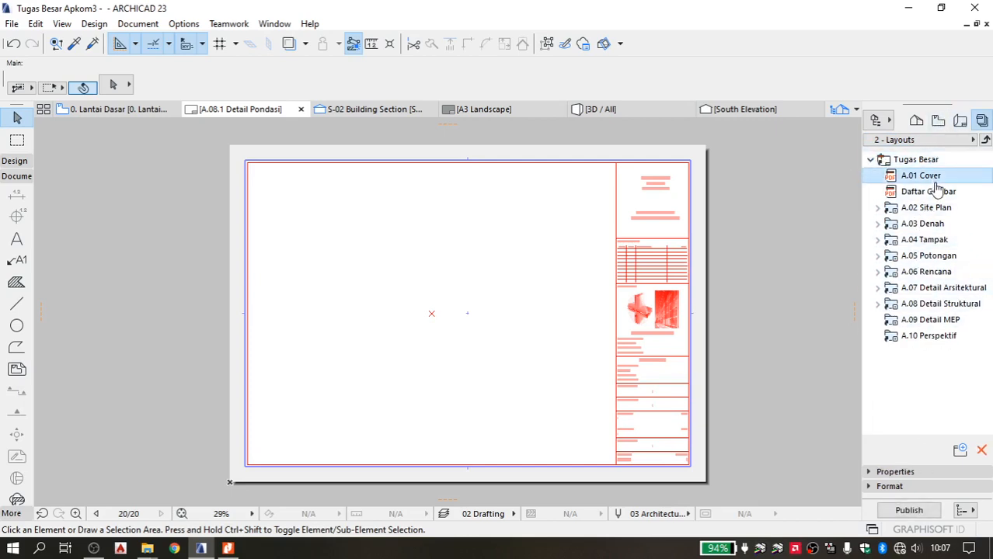
{"action": "left_click", "coordinate": [936, 194]}
{"action": "left_click", "coordinate": [943, 211]}
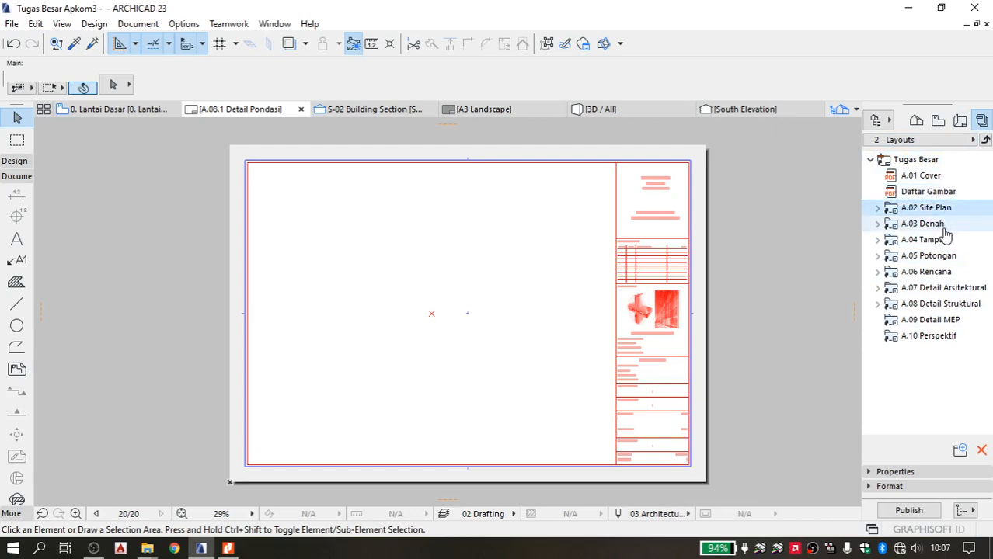
{"action": "left_click", "coordinate": [946, 226]}
{"action": "left_click", "coordinate": [949, 255]}
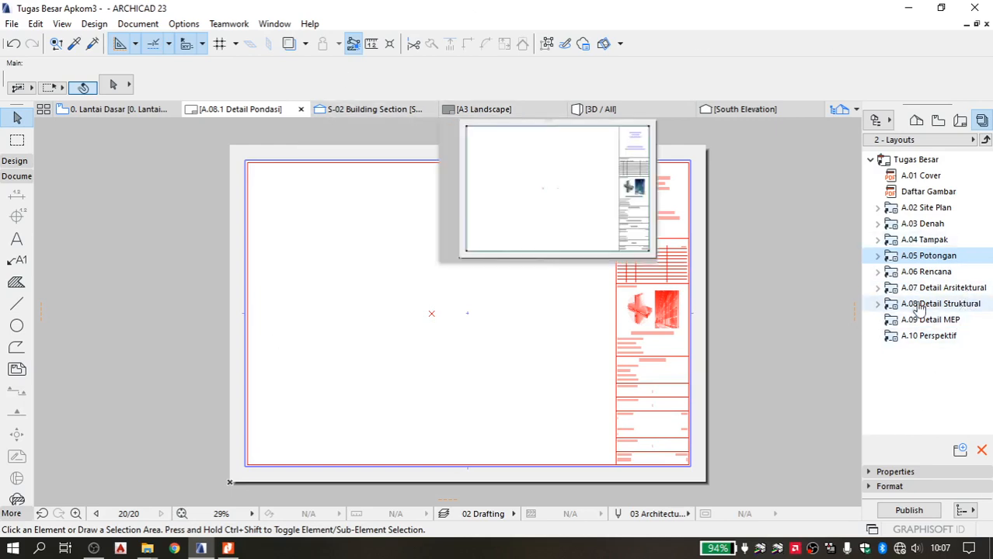
{"action": "left_click", "coordinate": [936, 223]}
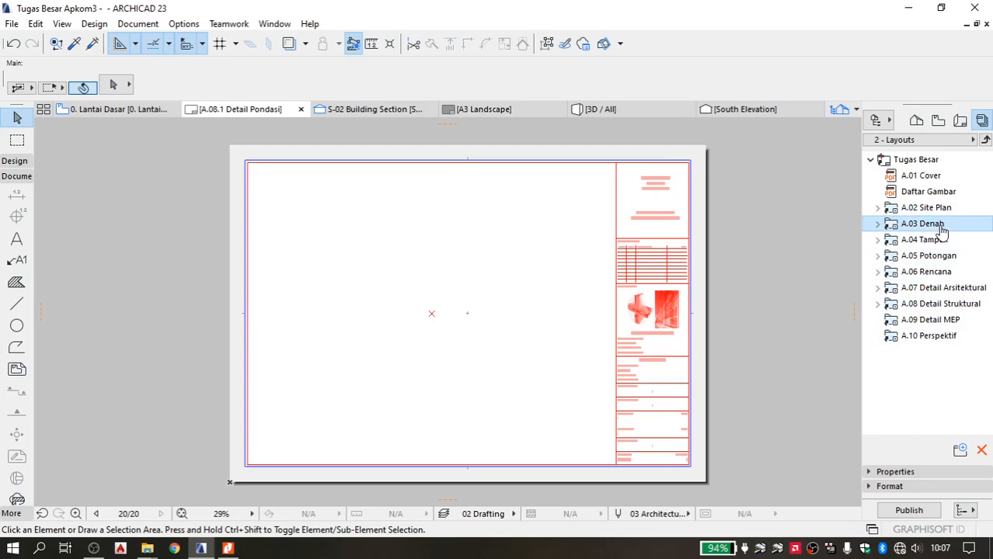
{"action": "left_click", "coordinate": [877, 225]}
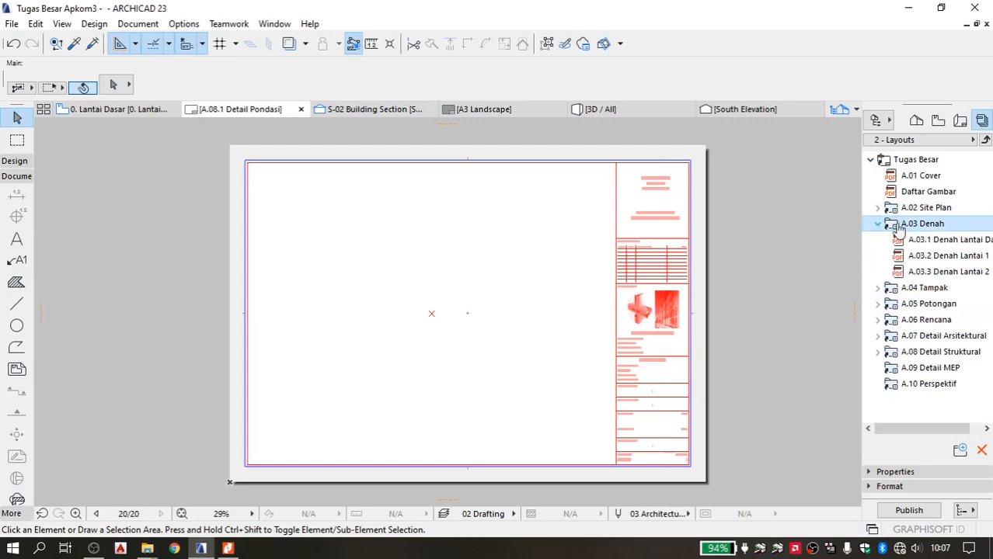
{"action": "left_click", "coordinate": [952, 241]}
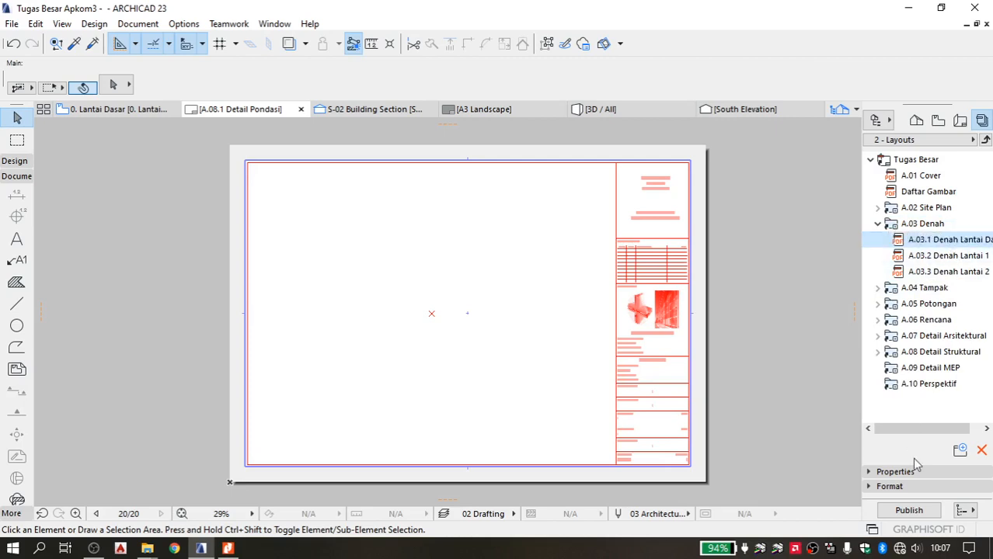
Review the properties of the A.03.1 Denah Lantai Dasar layout, expand its format settings and choose PDF as the output format.
{"action": "left_click", "coordinate": [895, 472]}
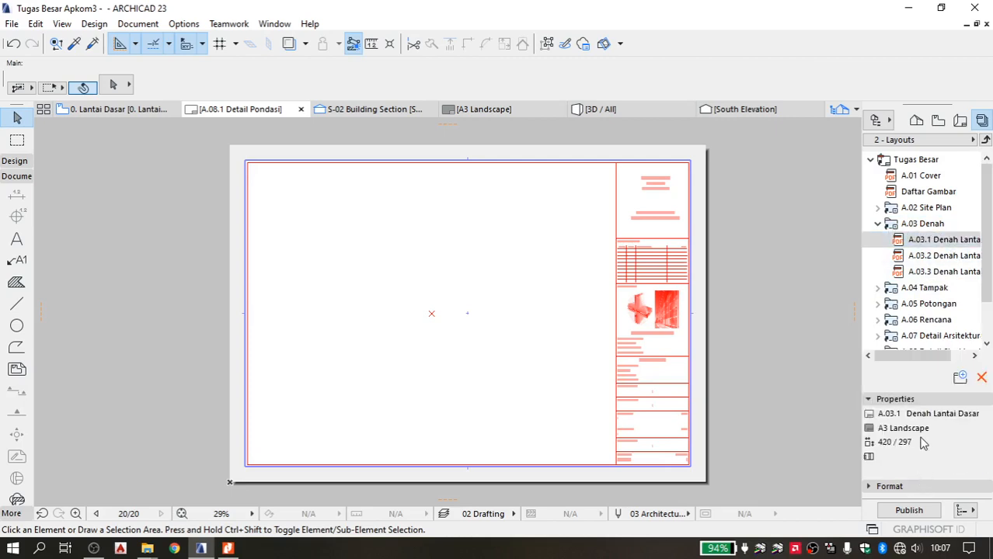
{"action": "left_click", "coordinate": [910, 485]}
{"action": "left_click", "coordinate": [932, 305]}
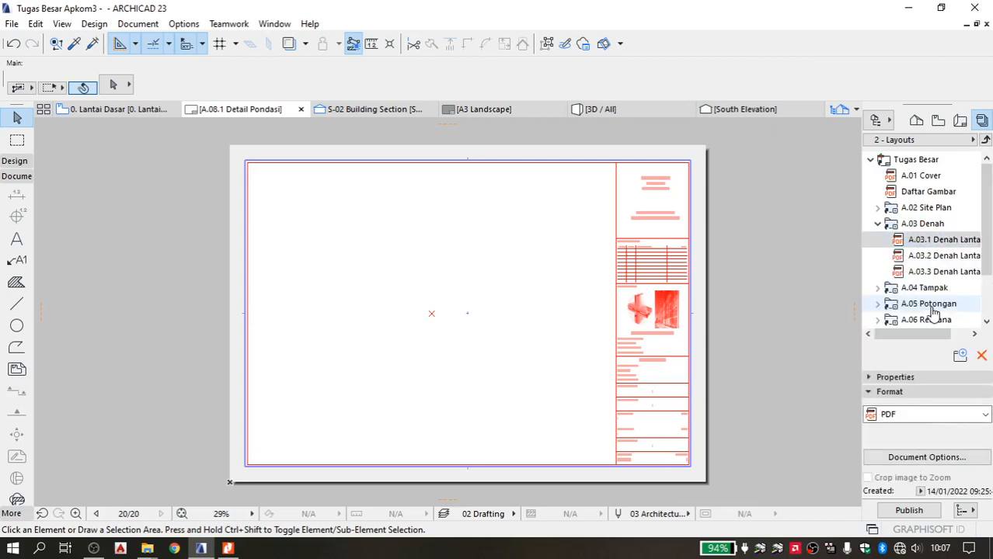
{"action": "left_click", "coordinate": [926, 376]}
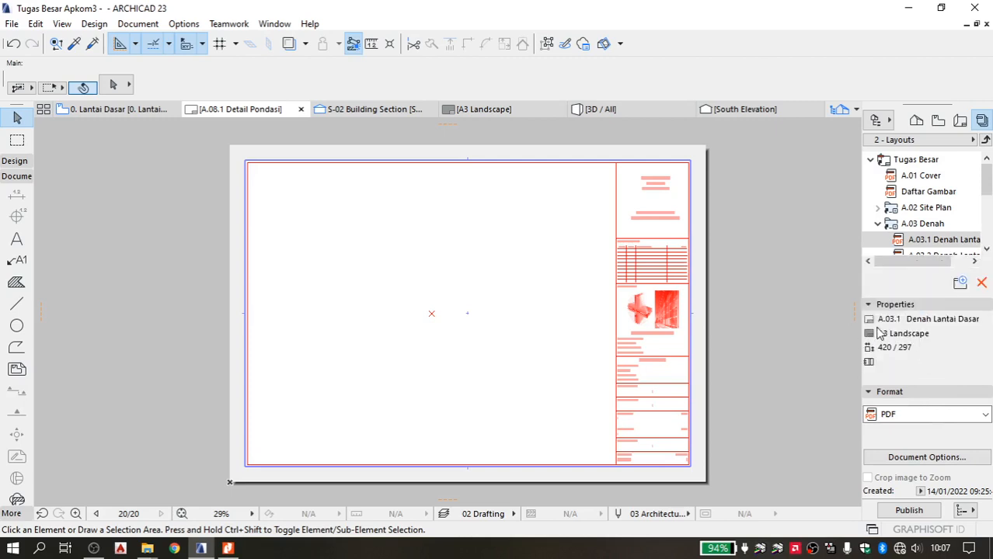
{"action": "left_click", "coordinate": [936, 305]}
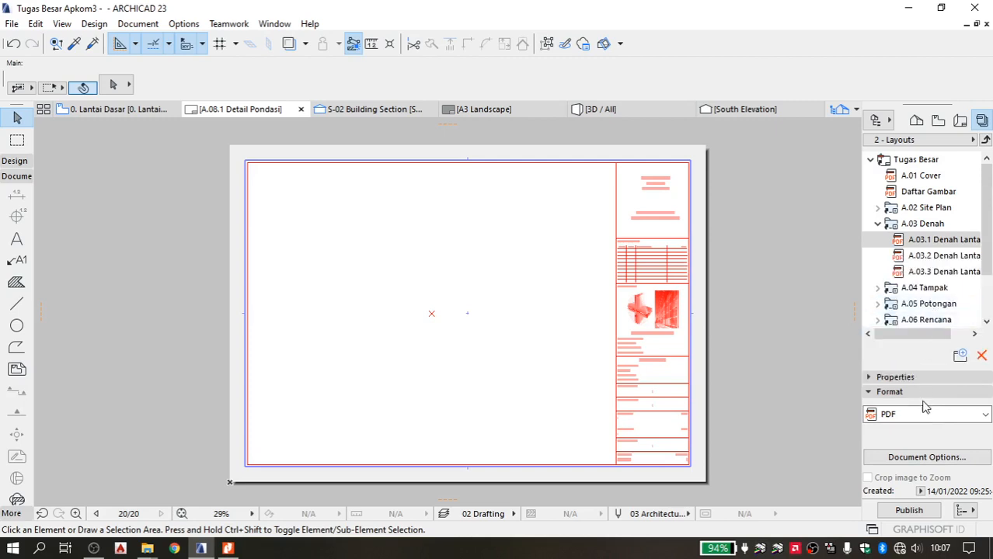
{"action": "left_click", "coordinate": [904, 417]}
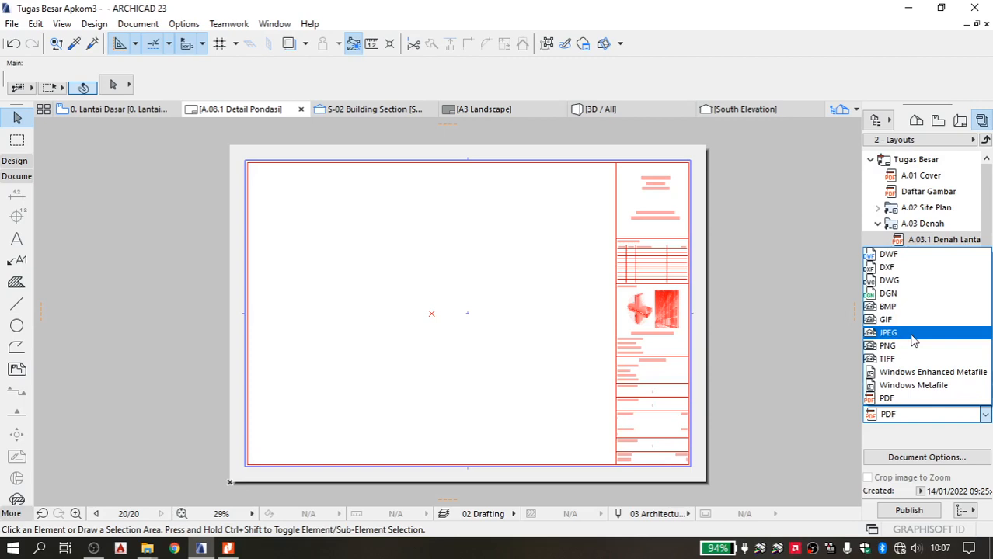
{"action": "left_click", "coordinate": [925, 400]}
Set the document options of the A.03.1 Denah Lantai Dasar layout to save the PDF with Black & White.
{"action": "left_click", "coordinate": [926, 457]}
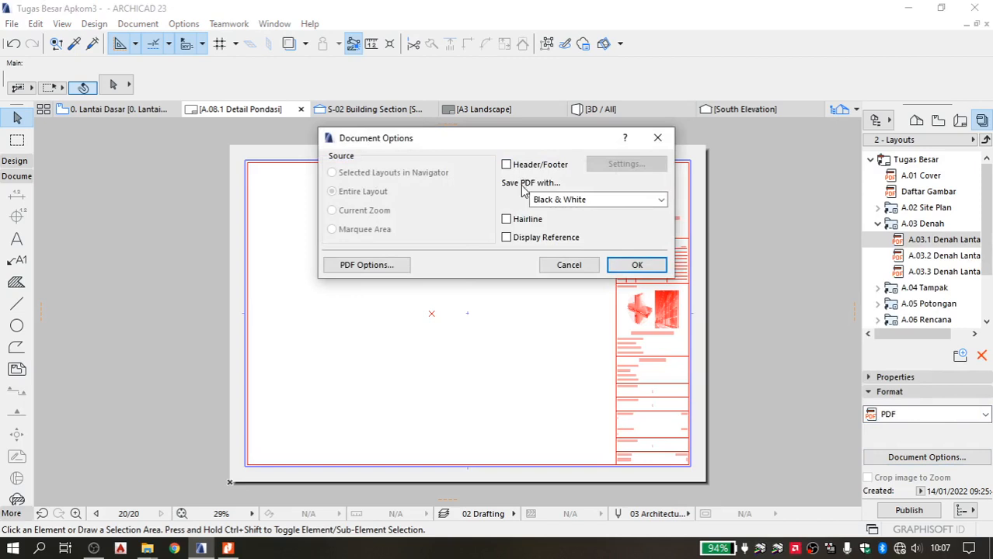
{"action": "left_click", "coordinate": [597, 201]}
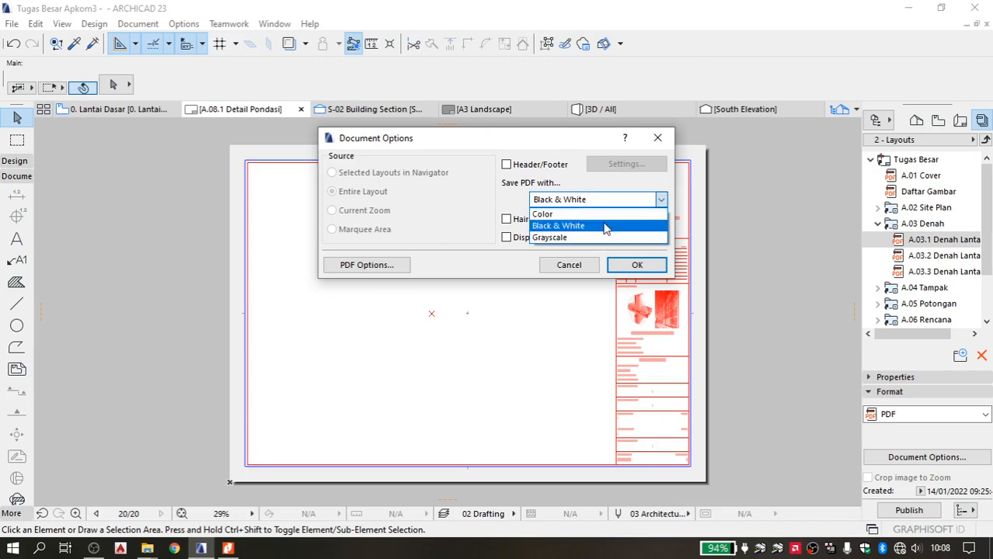
{"action": "left_click", "coordinate": [604, 227]}
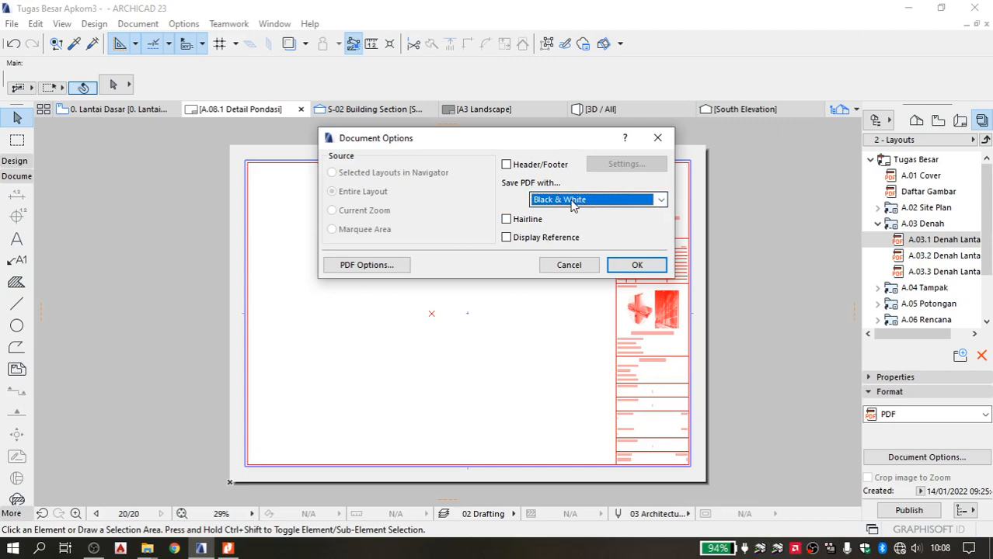
{"action": "left_click", "coordinate": [647, 267]}
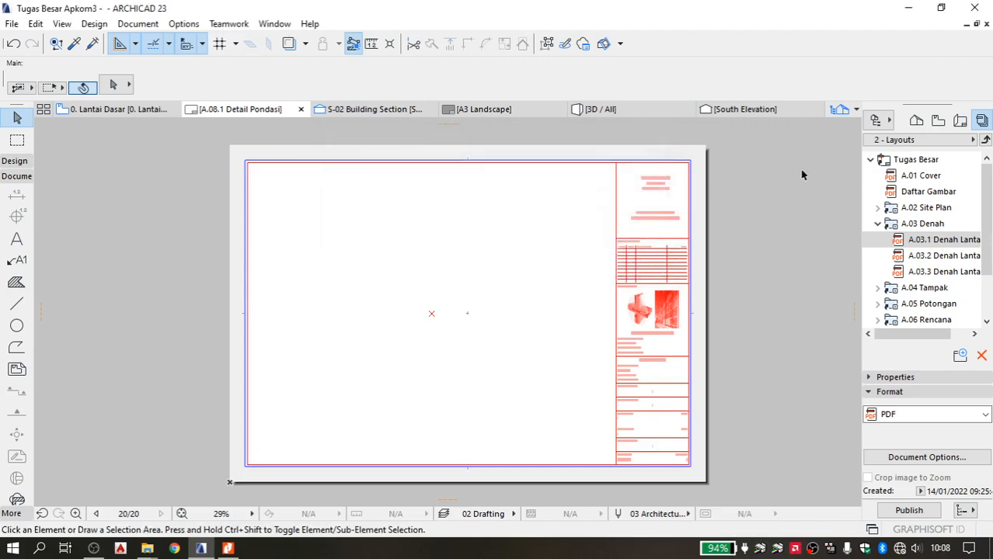
Publish the A.03.1 Denah Lantai Dasar layout with the publishing scope set to selected items, and close the publishing report.
{"action": "left_click", "coordinate": [962, 512]}
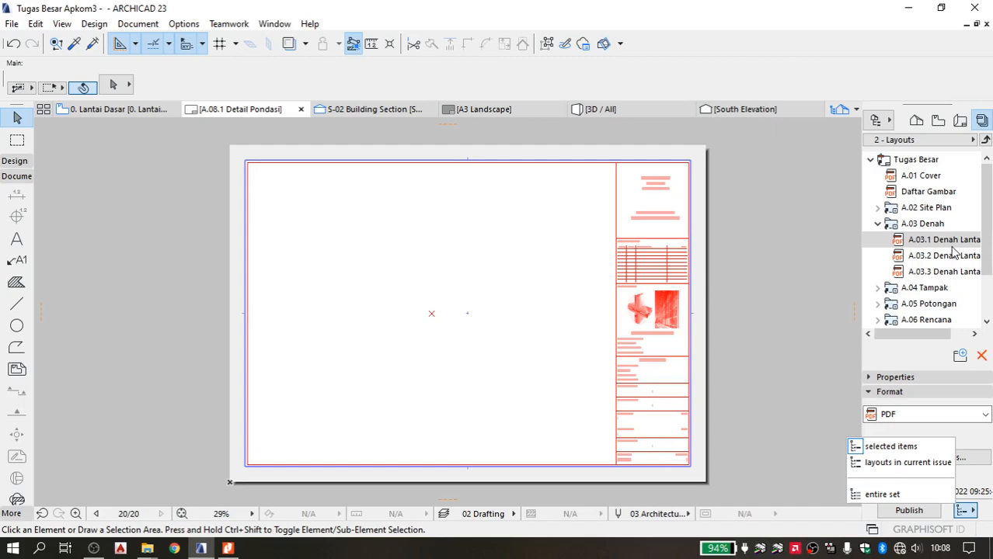
{"action": "left_click", "coordinate": [891, 447]}
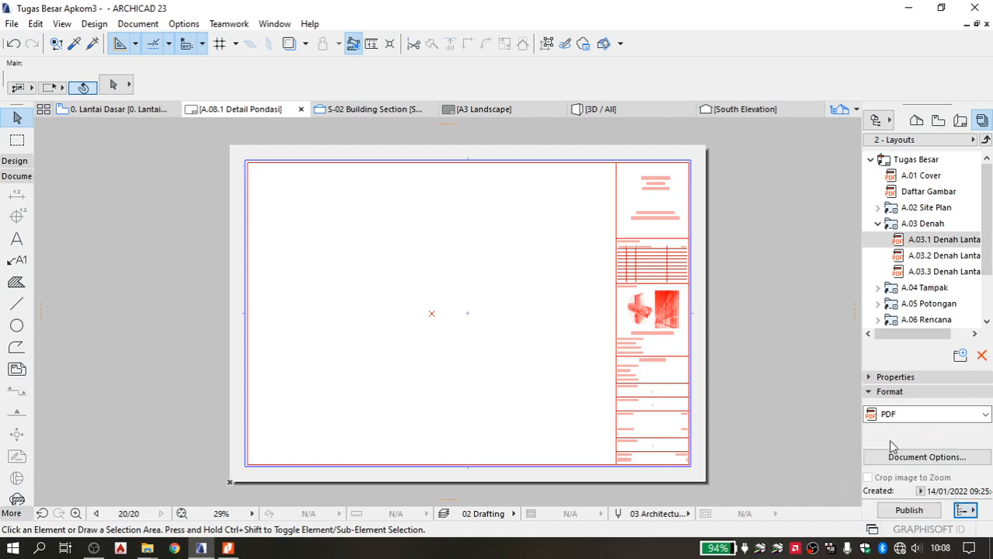
{"action": "left_click", "coordinate": [964, 511]}
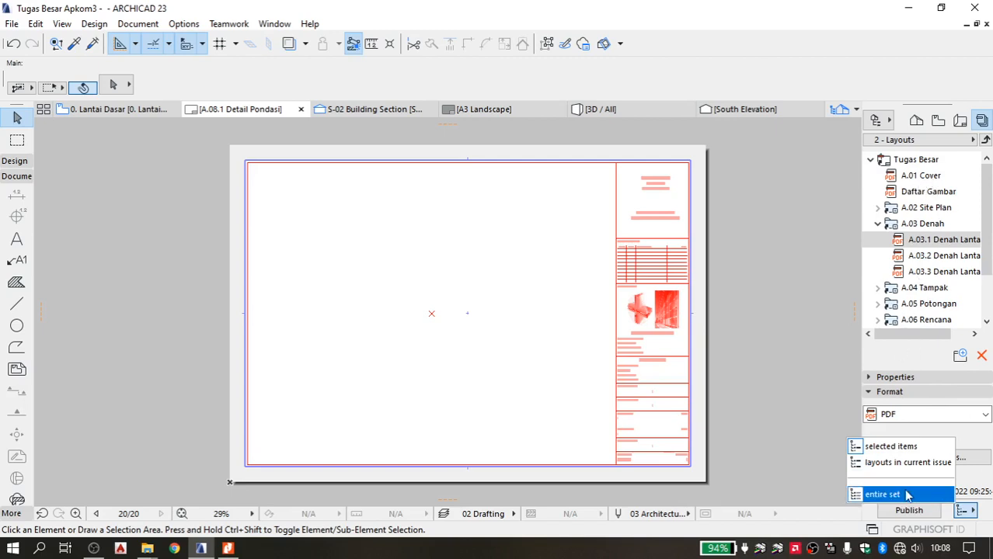
{"action": "left_click", "coordinate": [903, 462]}
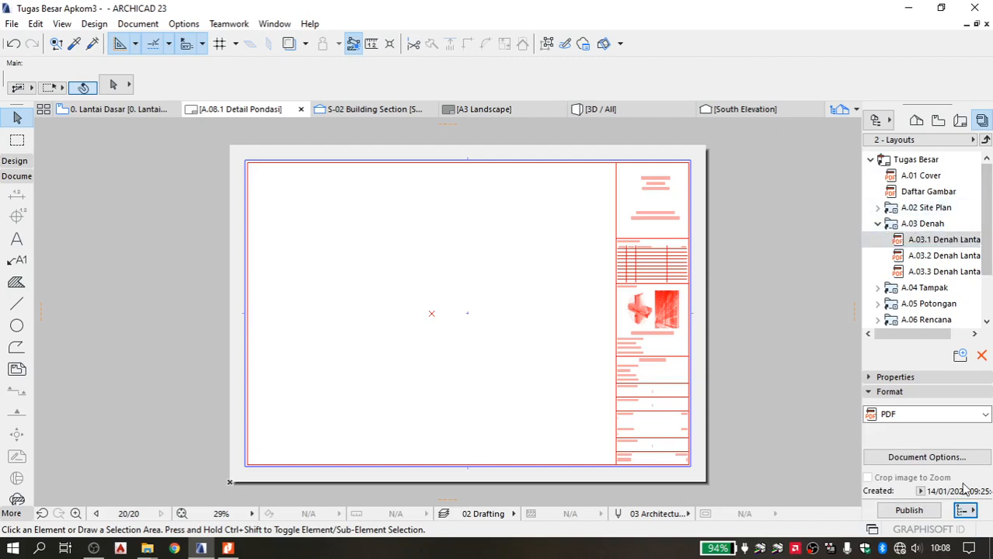
{"action": "left_click", "coordinate": [906, 511]}
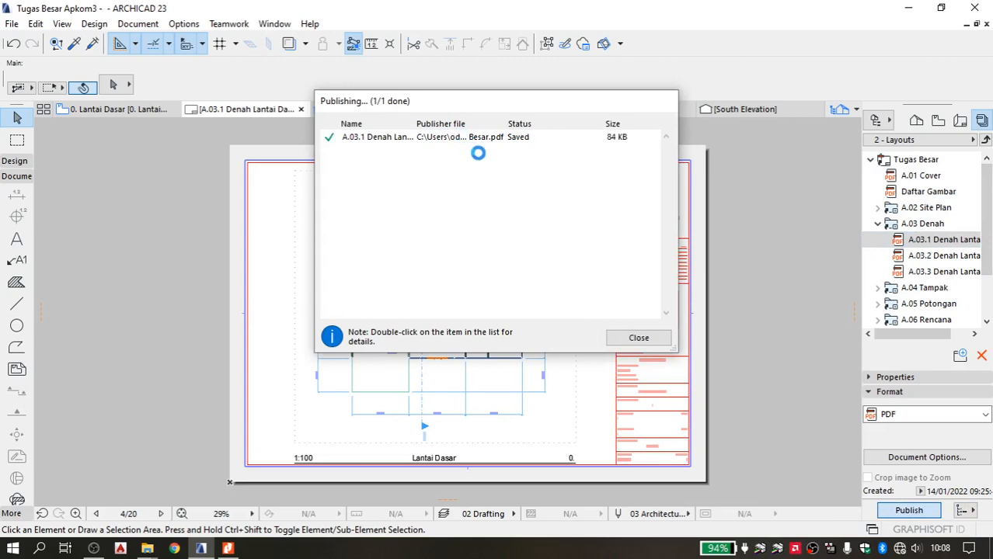
{"action": "left_click", "coordinate": [641, 337]}
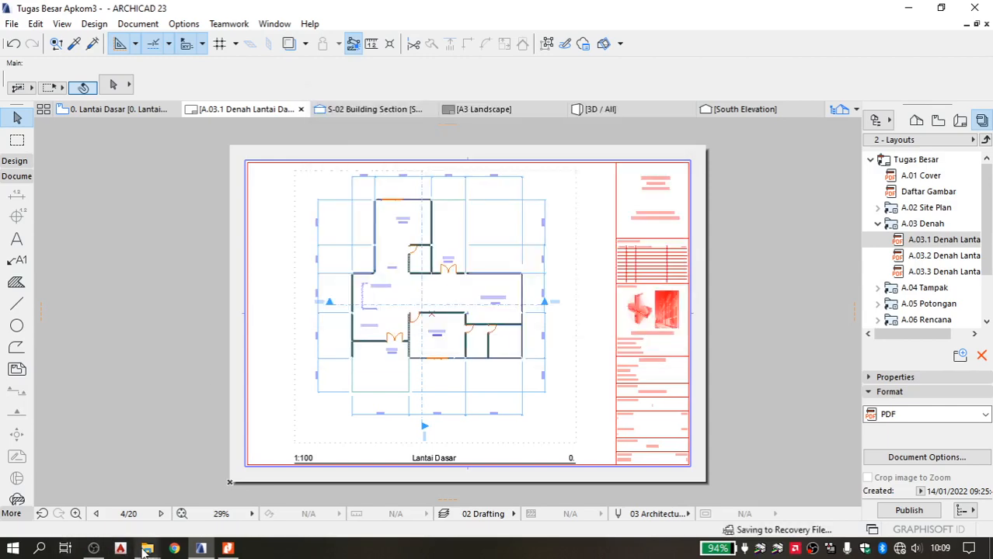
Switch to File Explorer, open the published Tugas Besar PDF from the Tugas Besar folder, and view the sheet at 75% zoom.
{"action": "mouse_move", "coordinate": [147, 548]}
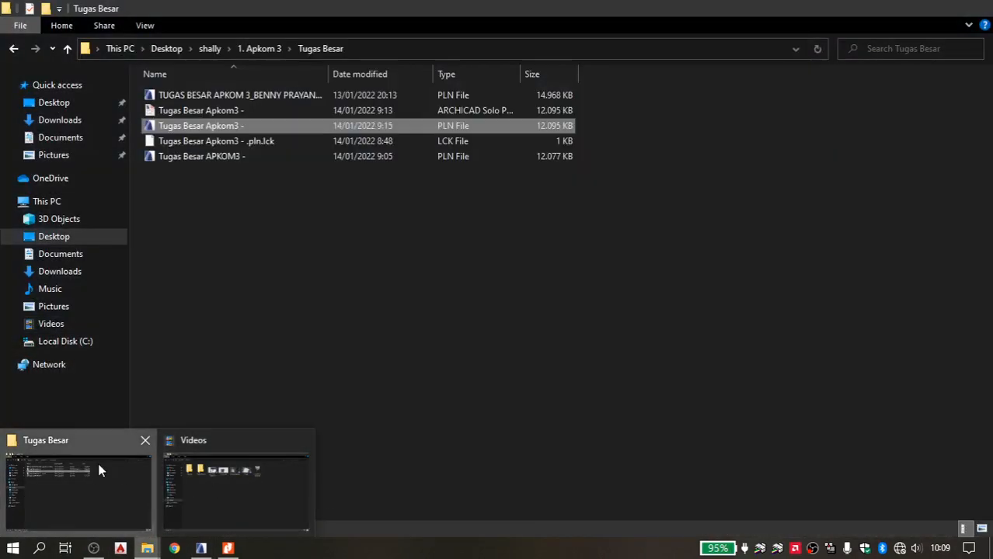
{"action": "left_click", "coordinate": [98, 463]}
{"action": "left_click", "coordinate": [213, 172]}
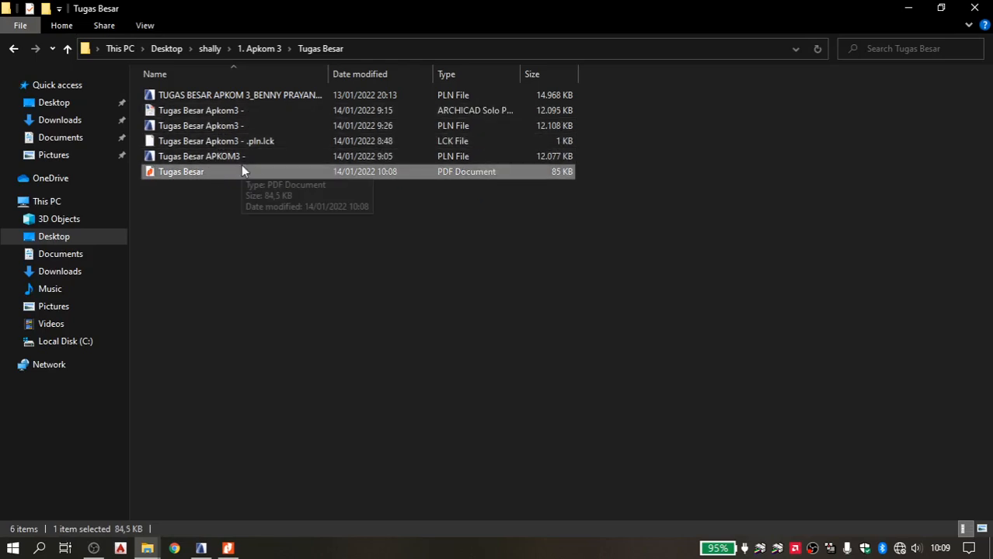
{"action": "double_click", "coordinate": [240, 173]}
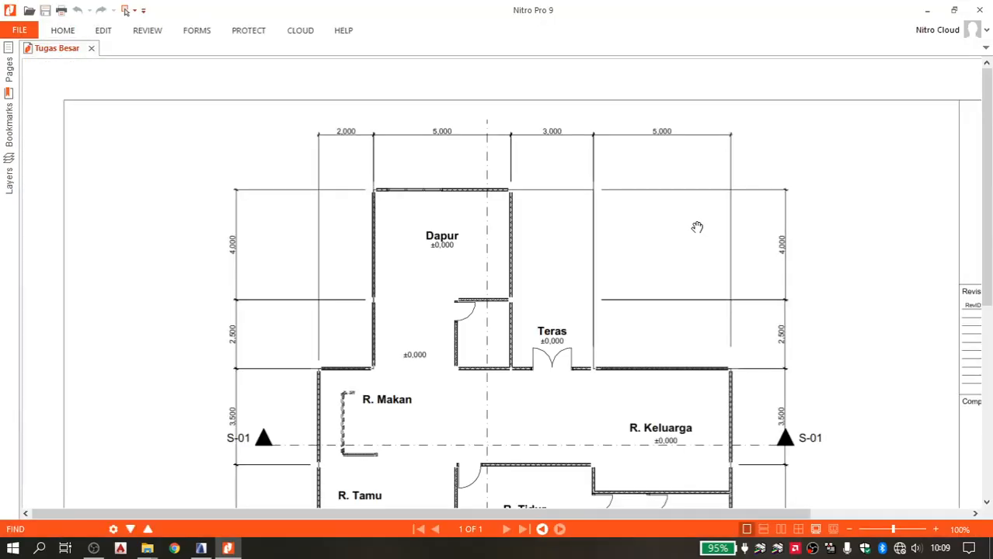
{"action": "scroll", "coordinate": [696, 226], "scroll_direction": "down", "scroll_amount": 1, "text": "ctrl"}
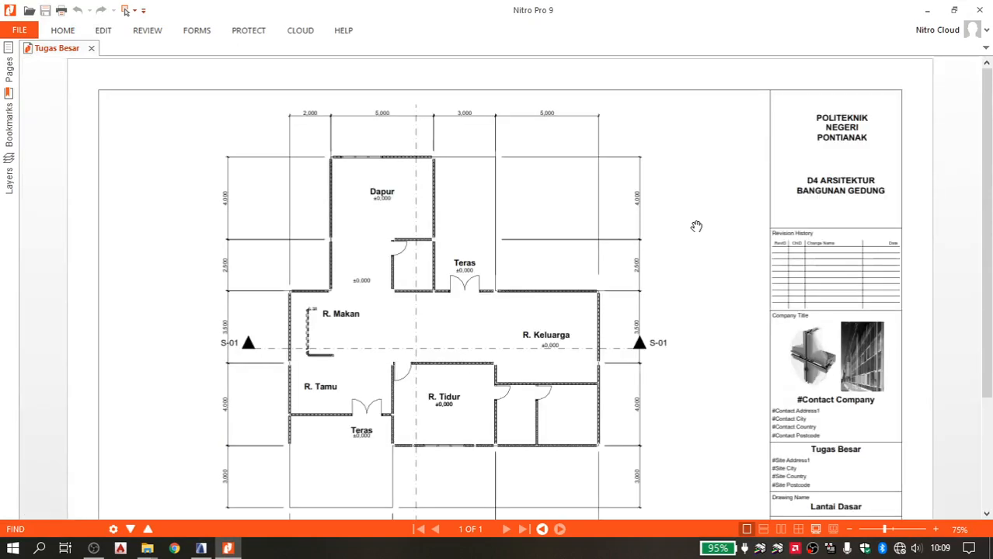